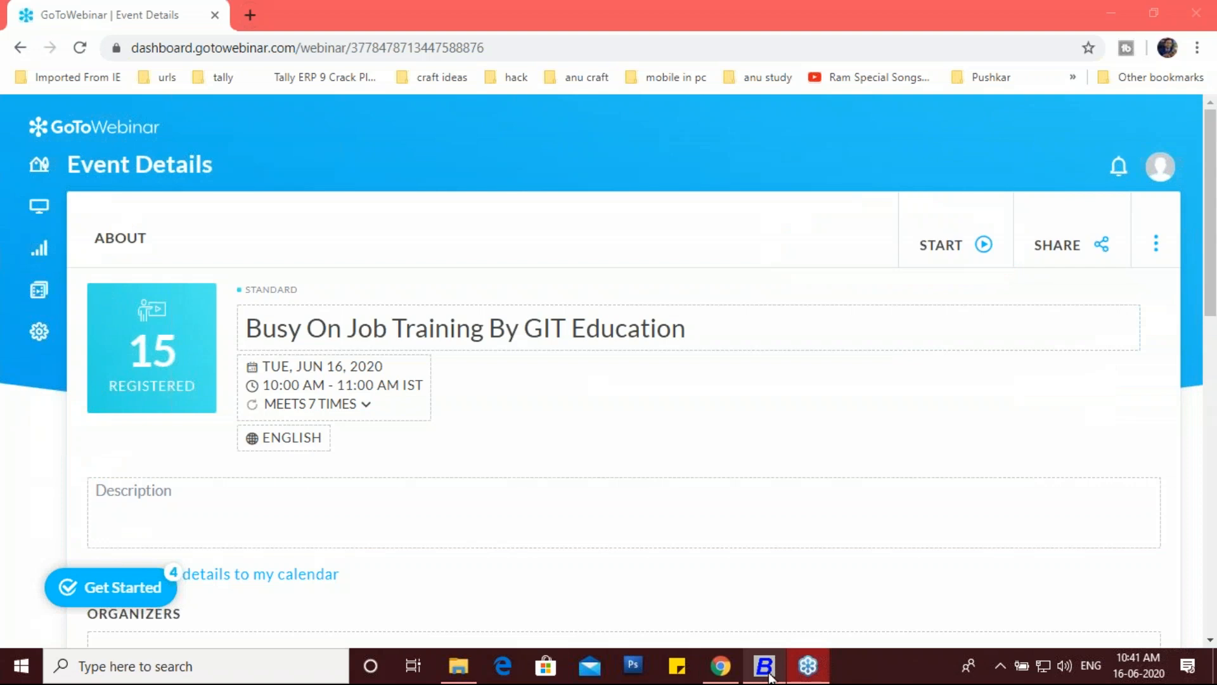
Step: Minimize Busy and refresh the desktop
mouse_move(767, 673)
left_click(790, 568)
left_click(1107, 12)
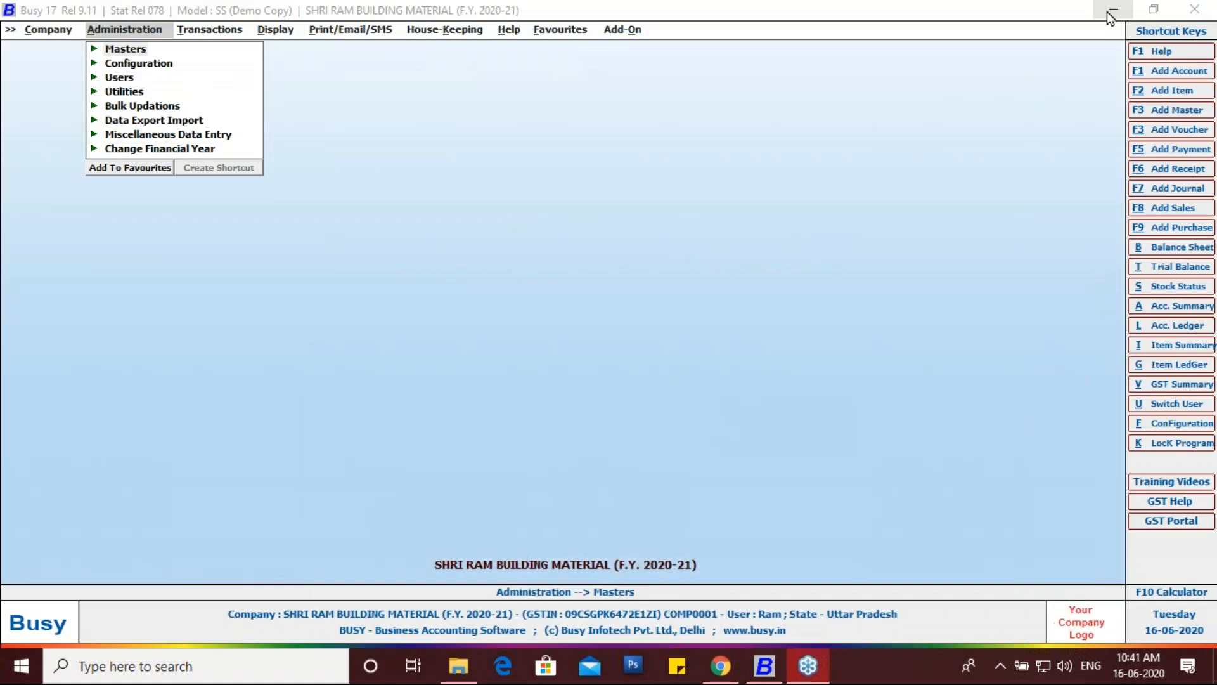
left_click(1112, 11)
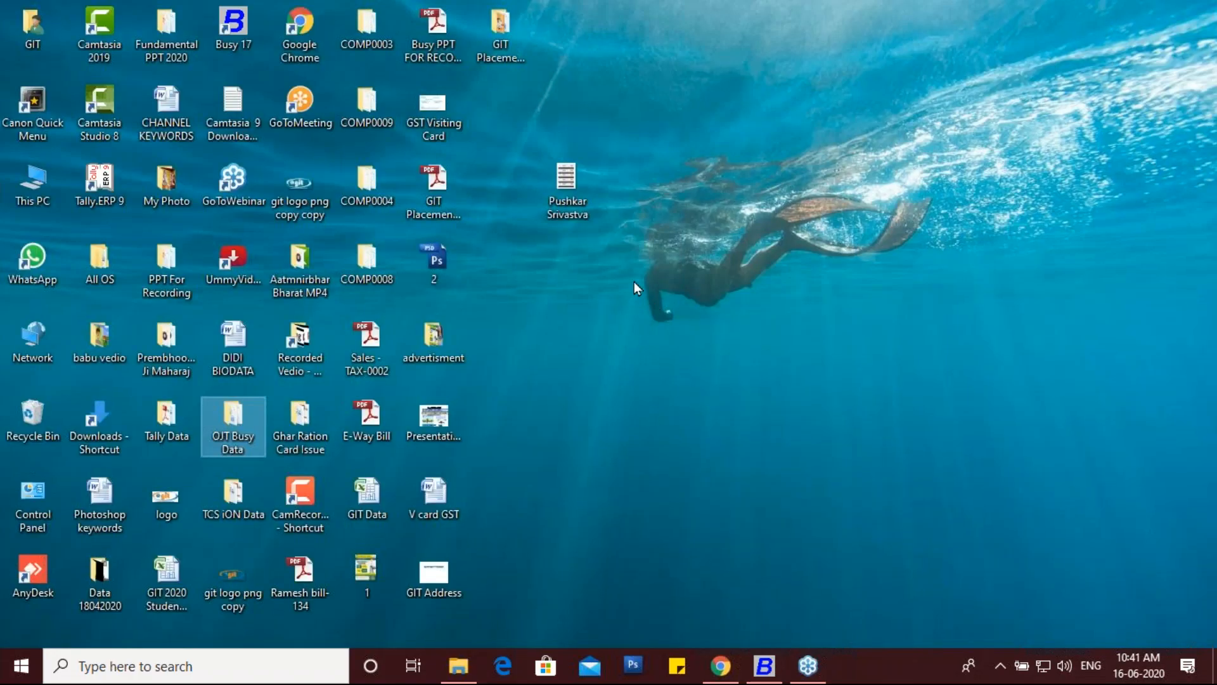
right_click(647, 234)
left_click(691, 283)
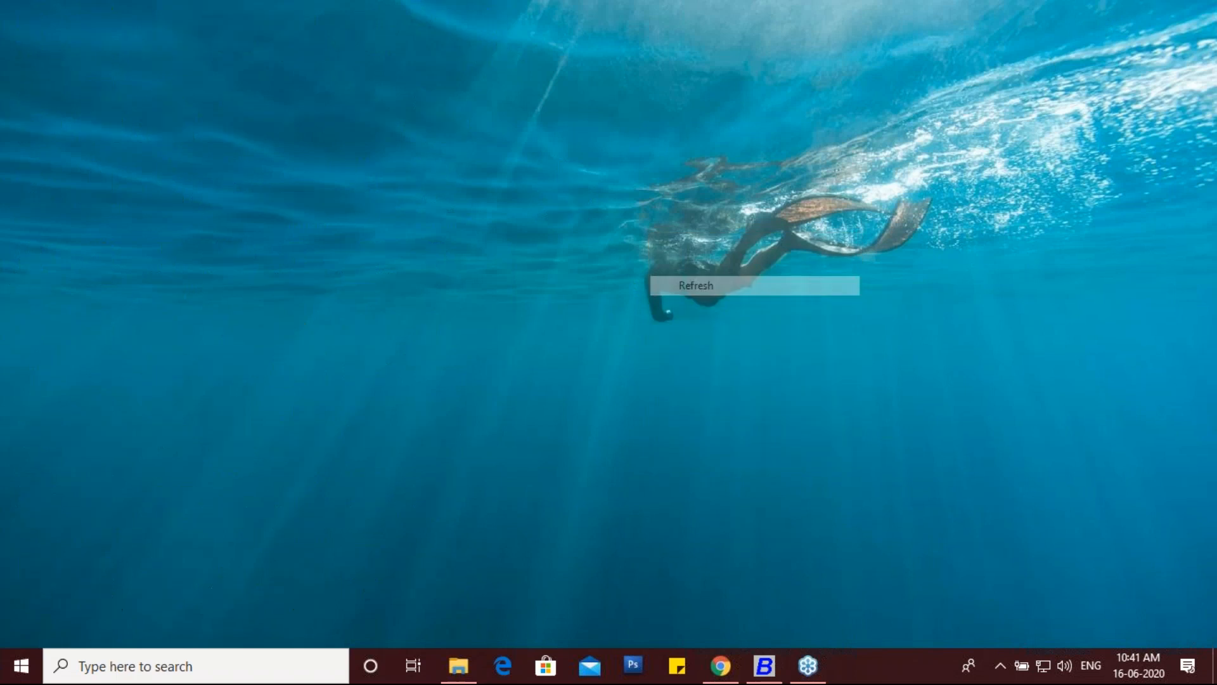
right_click(687, 286)
left_click(714, 337)
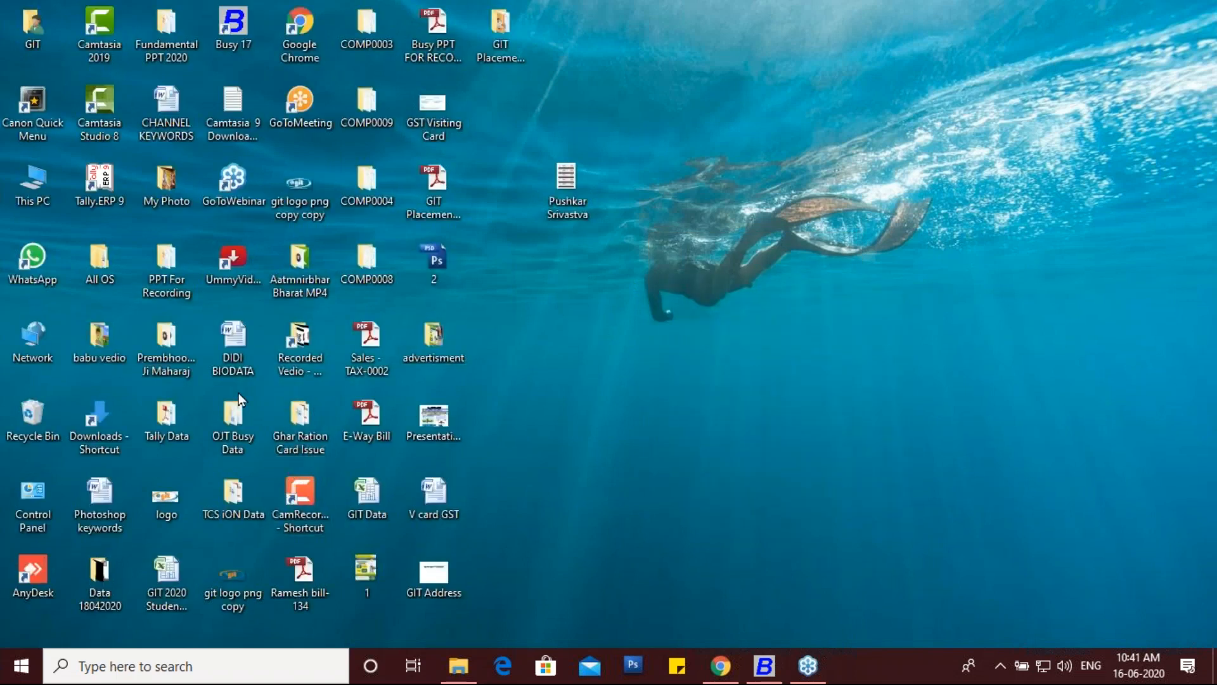
Step: Open the PURCHASE 11 SERIAL WISE STOCK MAINTAINCE PDF from OJT Busy Data > Purchase Invoices
double_click(229, 426)
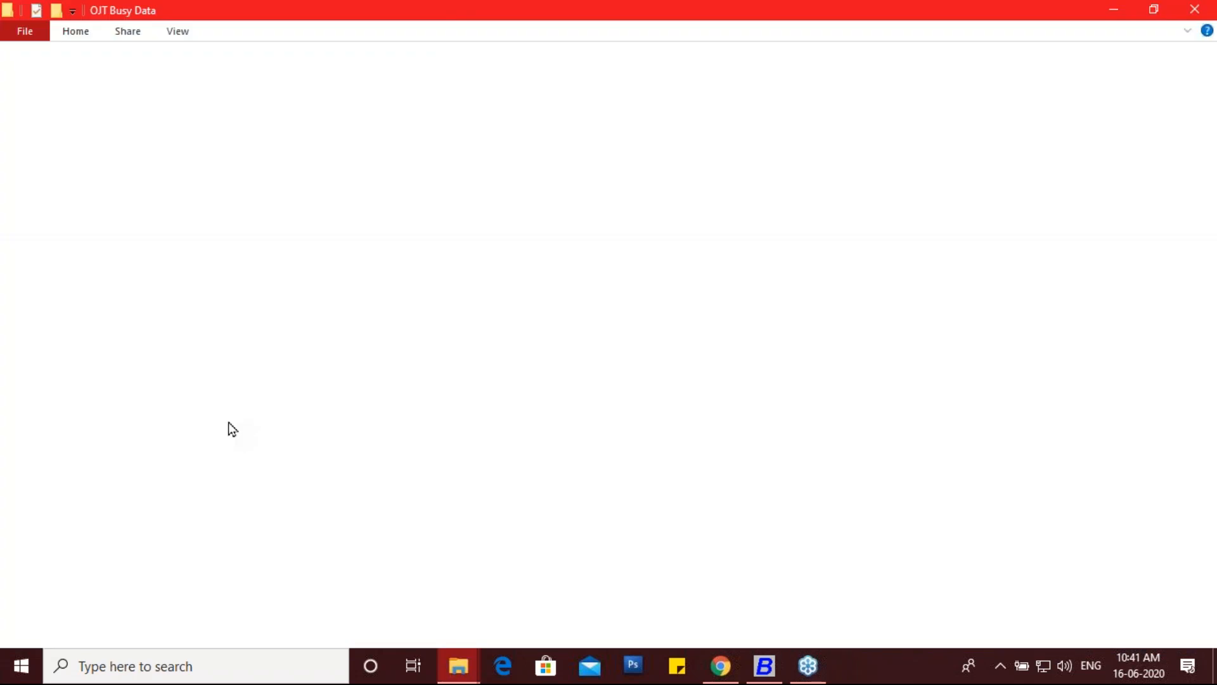
double_click(240, 141)
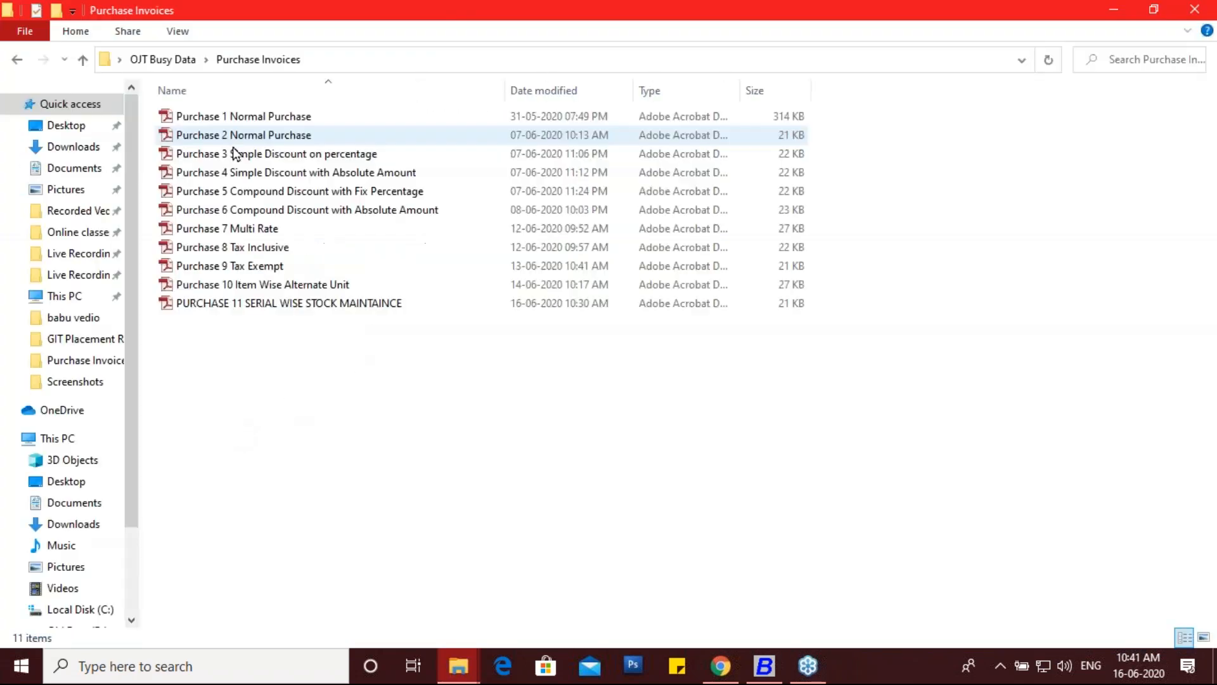
left_click(285, 311)
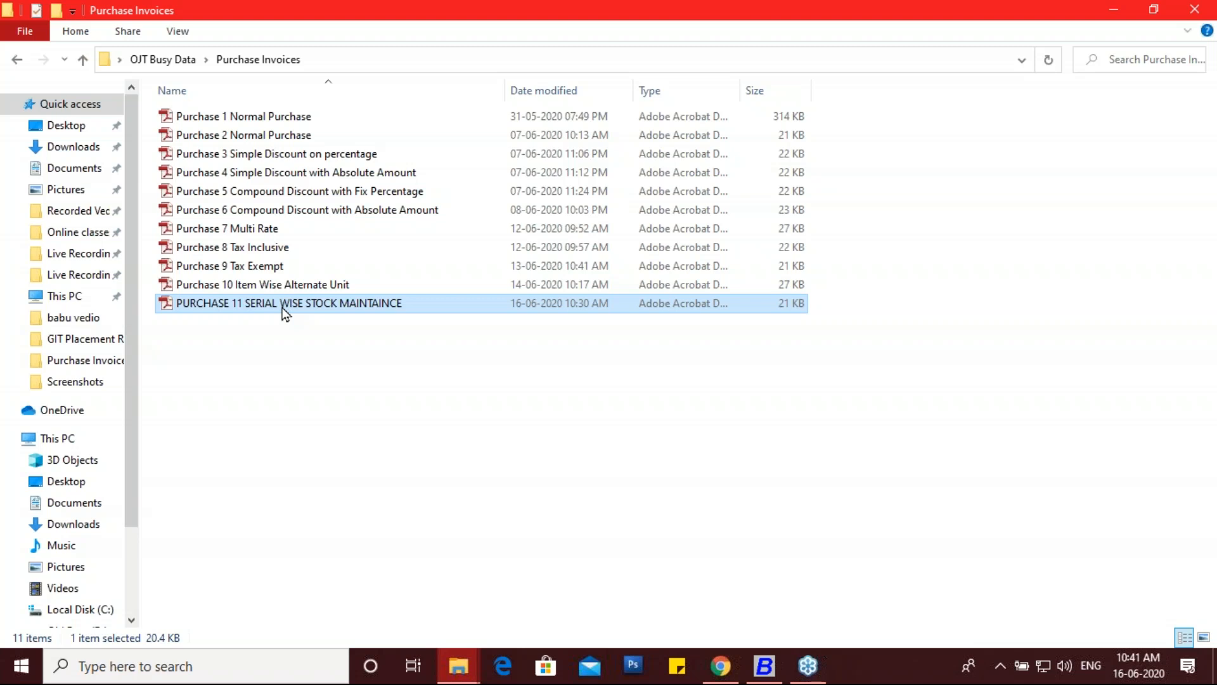
double_click(283, 311)
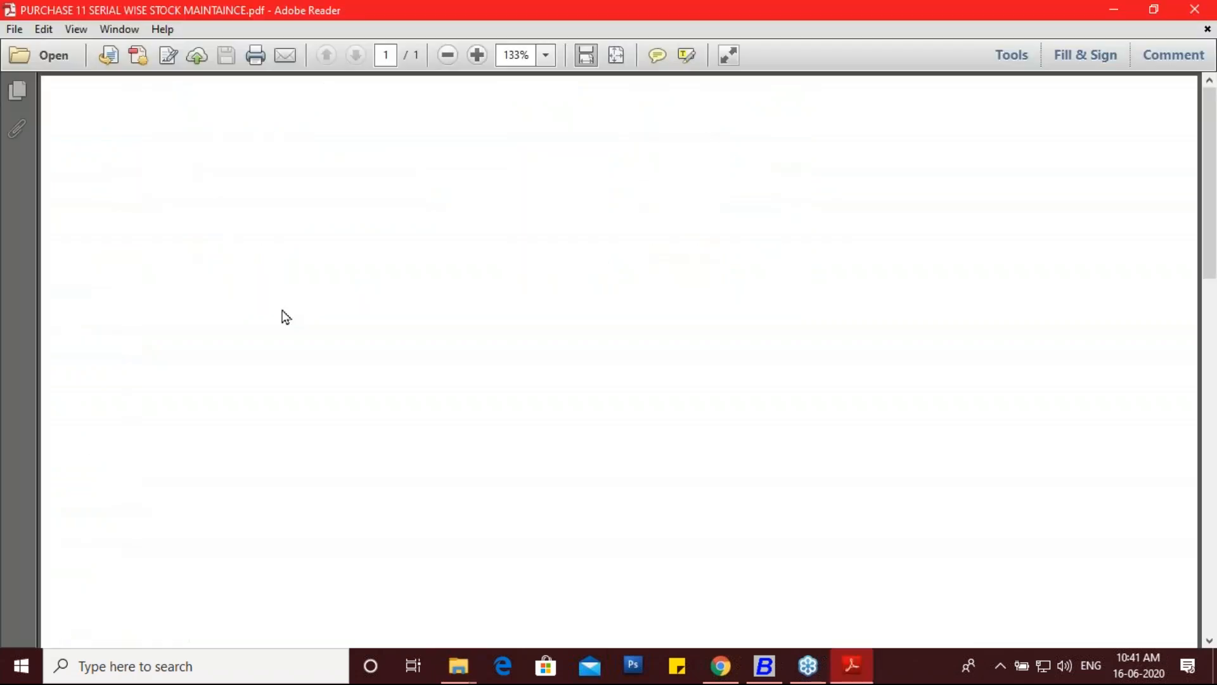
Step: Circle the TAX INVOICE supplier heading and the supplier GSTIN on the invoice
scroll(561, 221, "down", 2)
scroll(561, 222, "up", 2)
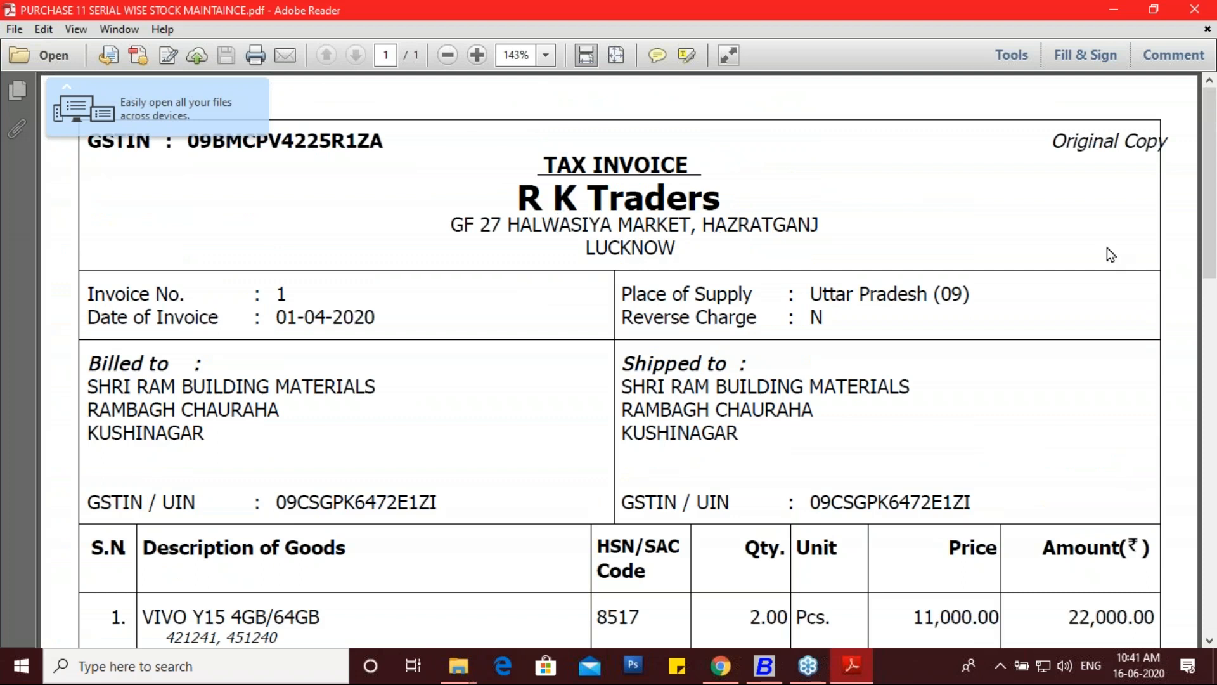
left_click(1200, 265)
left_click(1135, 307)
mouse_move(728, 189)
left_mouse_down()
mouse_move(721, 178)
mouse_move(506, 162)
mouse_move(510, 199)
mouse_move(538, 214)
left_mouse_up()
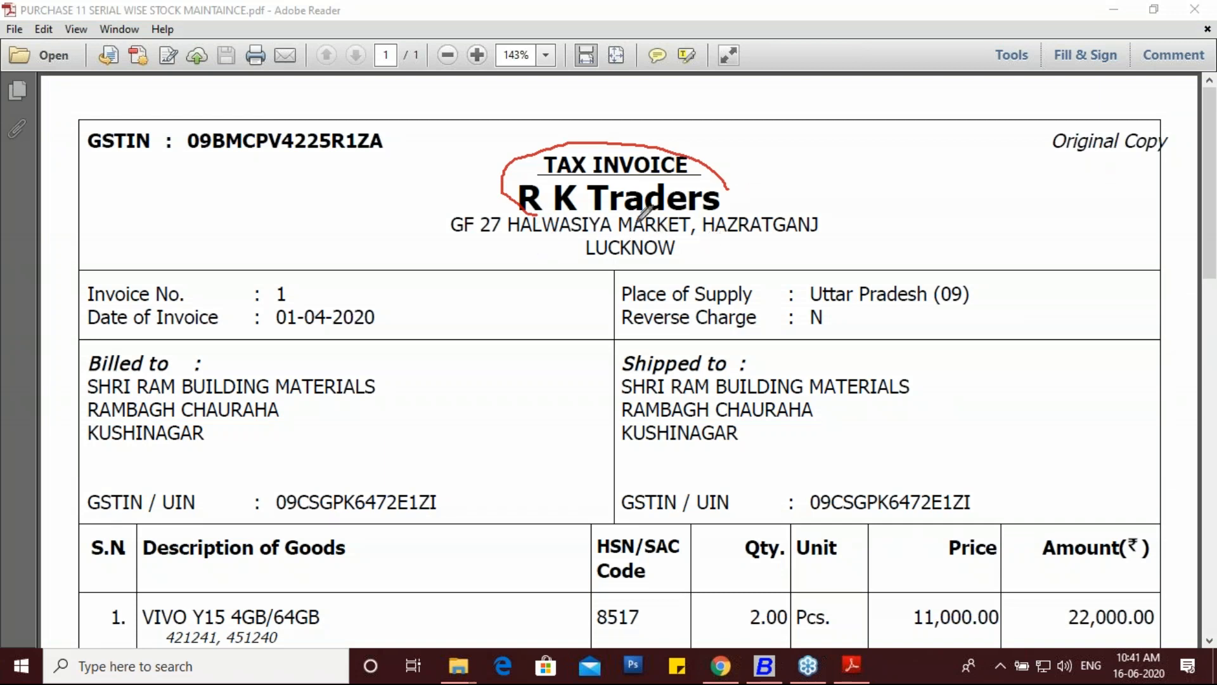
left_click_drag(419, 143, 347, 106)
mouse_move(204, 106)
left_mouse_down()
mouse_move(171, 154)
mouse_move(330, 171)
mouse_move(412, 145)
left_mouse_up()
Step: Circle the invoice number, date and place of supply, then clear all markings
mouse_move(312, 281)
left_mouse_down()
mouse_move(264, 277)
mouse_move(259, 311)
mouse_move(347, 347)
mouse_move(319, 280)
left_mouse_up()
mouse_move(805, 303)
left_mouse_down()
mouse_move(951, 269)
mouse_move(945, 325)
mouse_move(834, 345)
mouse_move(807, 274)
left_mouse_up()
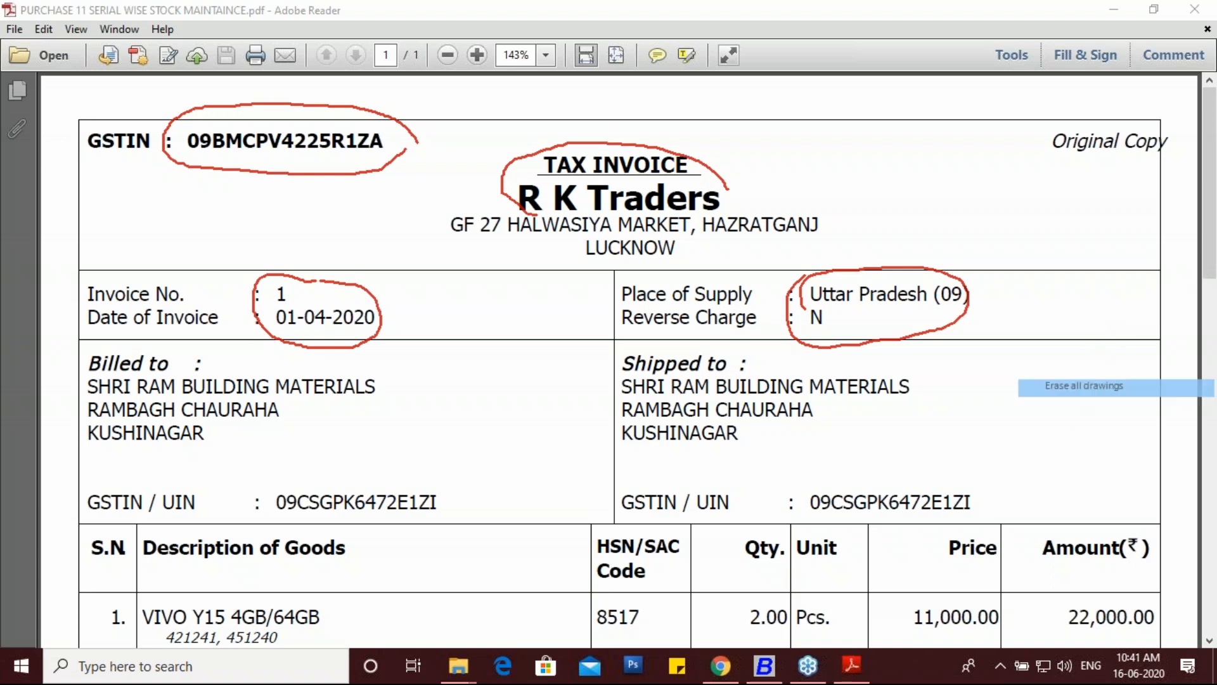
left_click(1075, 388)
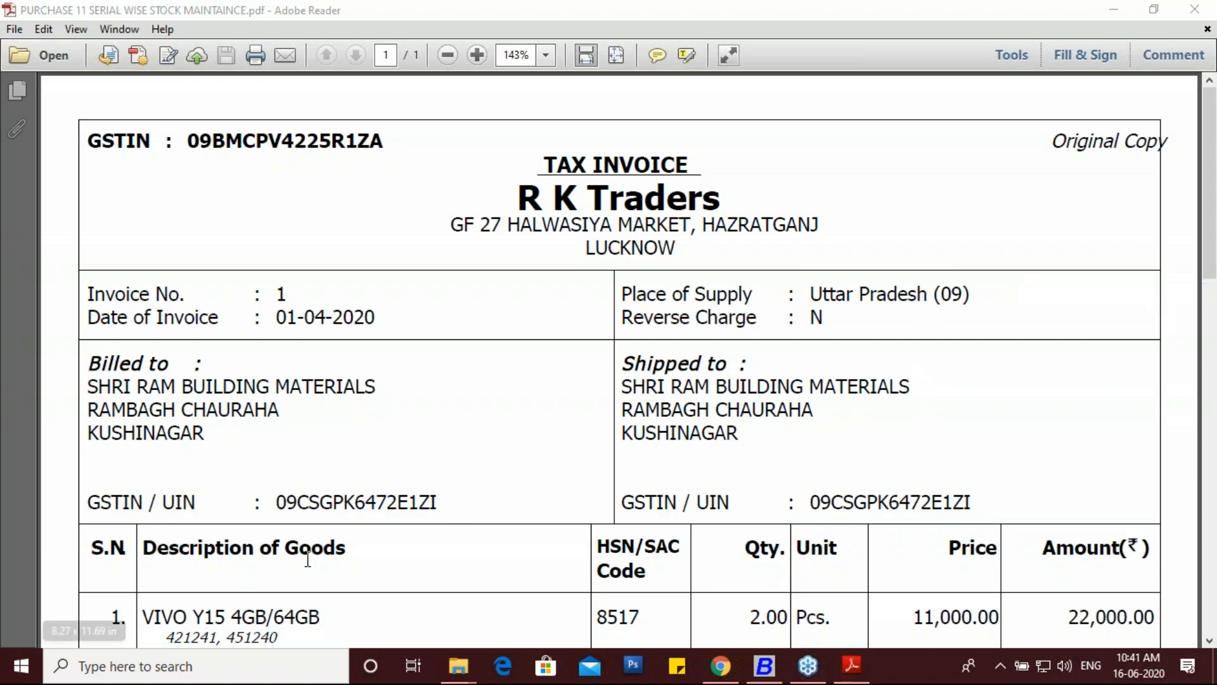
scroll(308, 560, "down", 5)
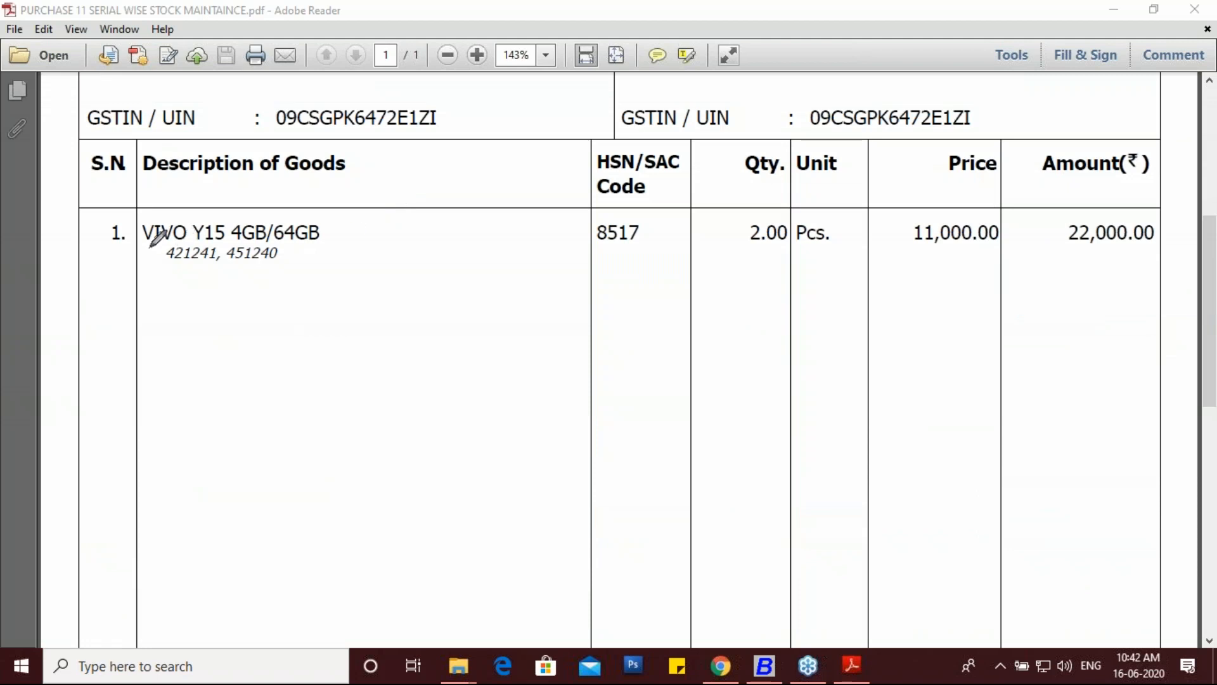
mouse_move(145, 252)
left_mouse_down()
mouse_move(133, 237)
mouse_move(166, 213)
mouse_move(304, 209)
mouse_move(337, 228)
mouse_move(254, 265)
mouse_move(141, 252)
left_mouse_up()
left_click_drag(231, 213, 260, 202)
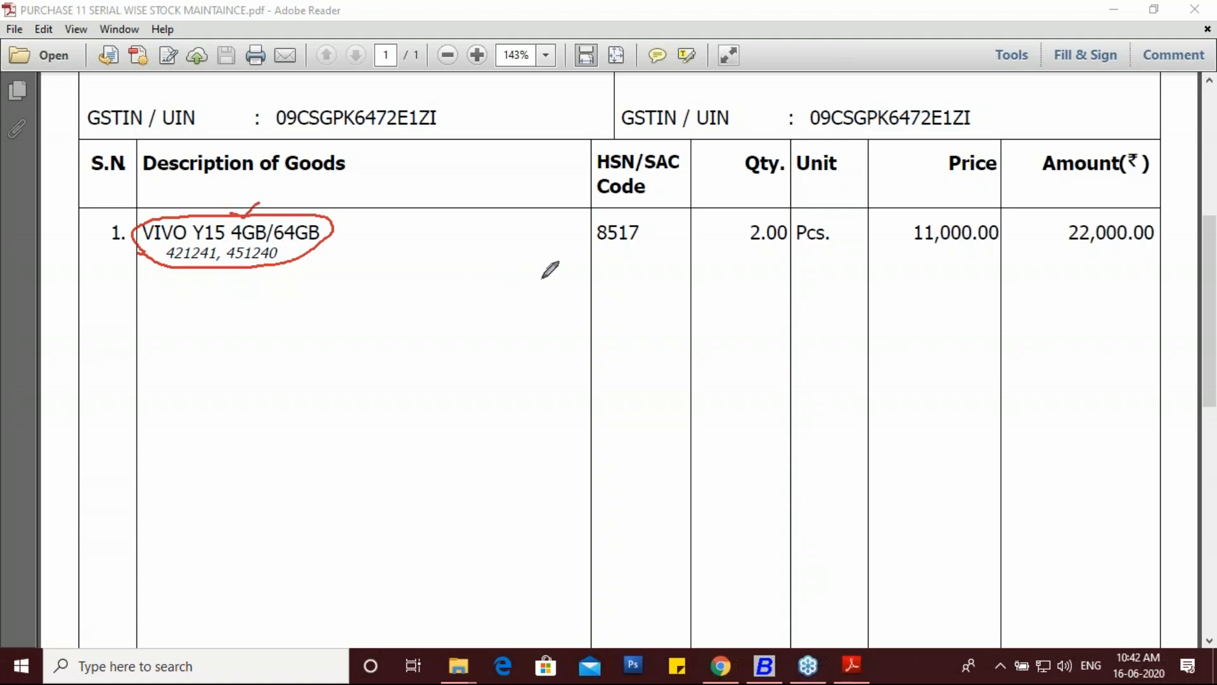
mouse_move(643, 240)
left_mouse_down()
mouse_move(639, 219)
mouse_move(585, 244)
mouse_move(636, 247)
left_mouse_up()
mouse_move(762, 260)
left_mouse_down()
mouse_move(742, 245)
mouse_move(757, 204)
mouse_move(827, 205)
mouse_move(838, 239)
mouse_move(755, 263)
left_mouse_up()
mouse_move(908, 247)
left_mouse_down()
mouse_move(903, 219)
mouse_move(984, 208)
mouse_move(1003, 237)
mouse_move(910, 256)
mouse_move(894, 246)
left_mouse_up()
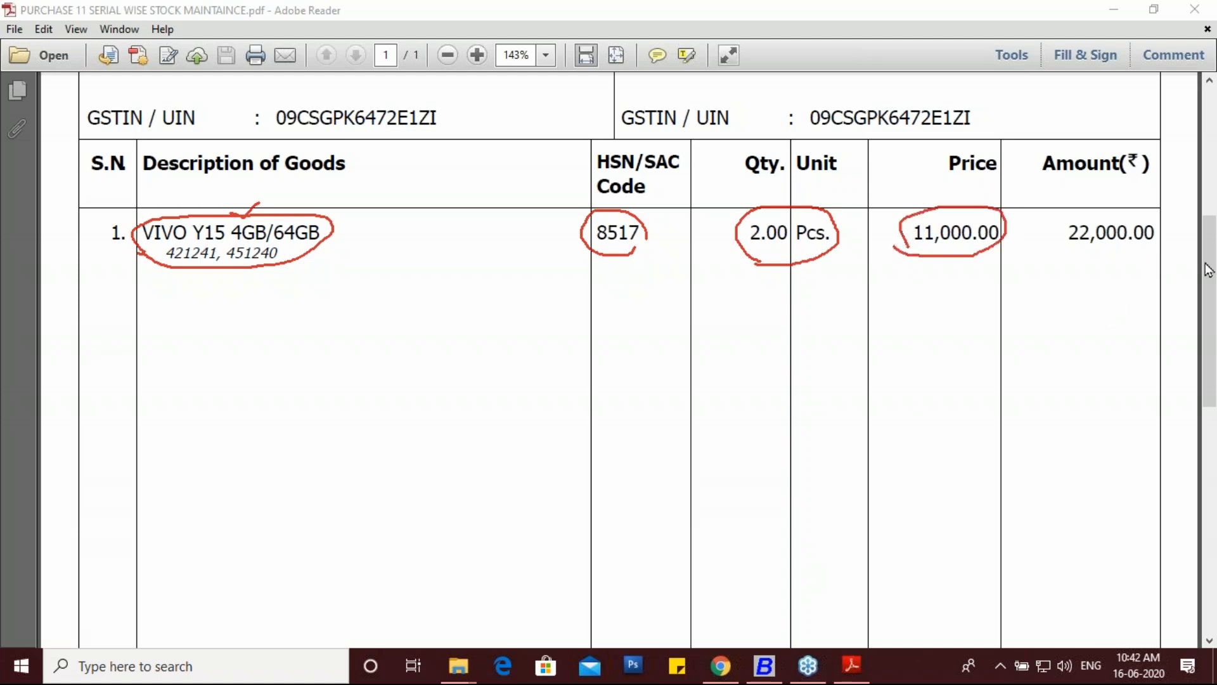
left_click(1082, 385)
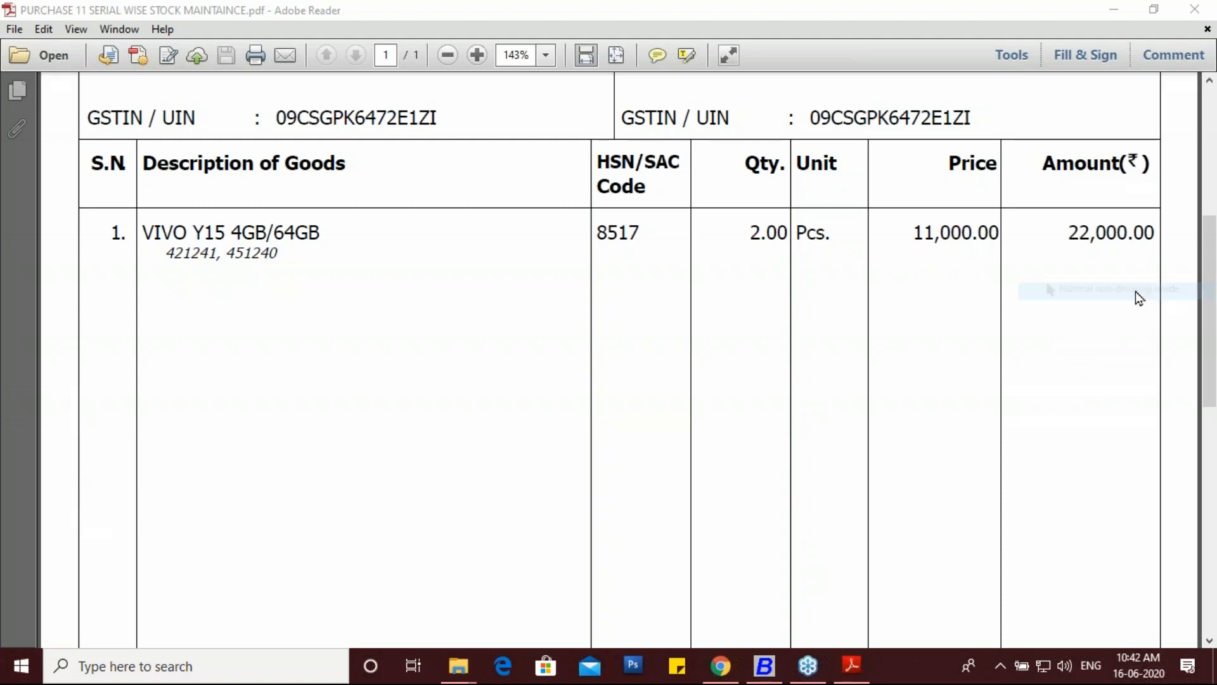
scroll(561, 399, "down", 3)
scroll(558, 399, "up", 6)
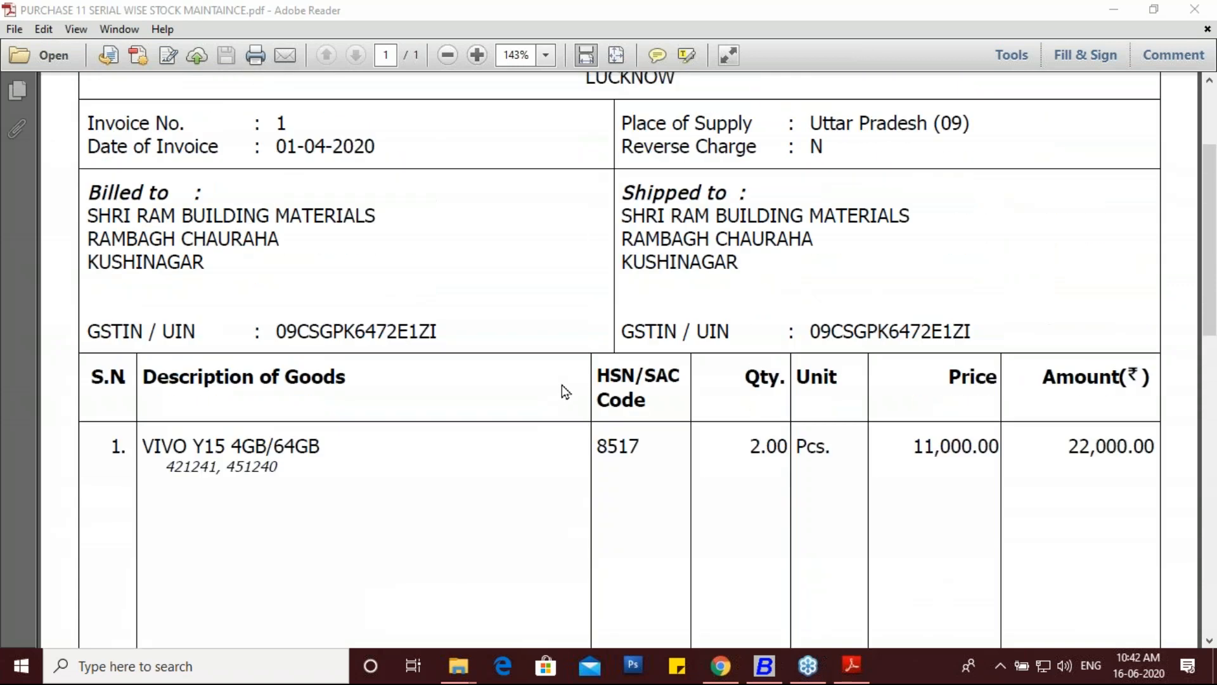
scroll(555, 408, "down", 2)
scroll(556, 406, "up", 1)
scroll(557, 405, "up", 2)
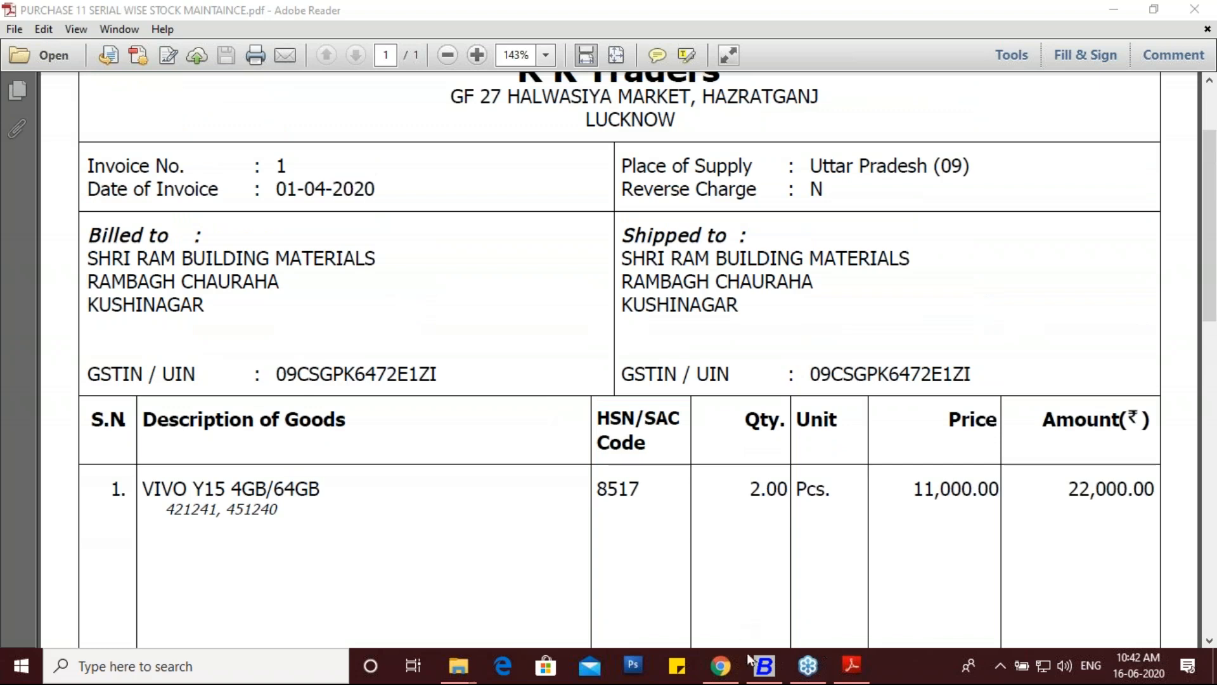
left_click(764, 667)
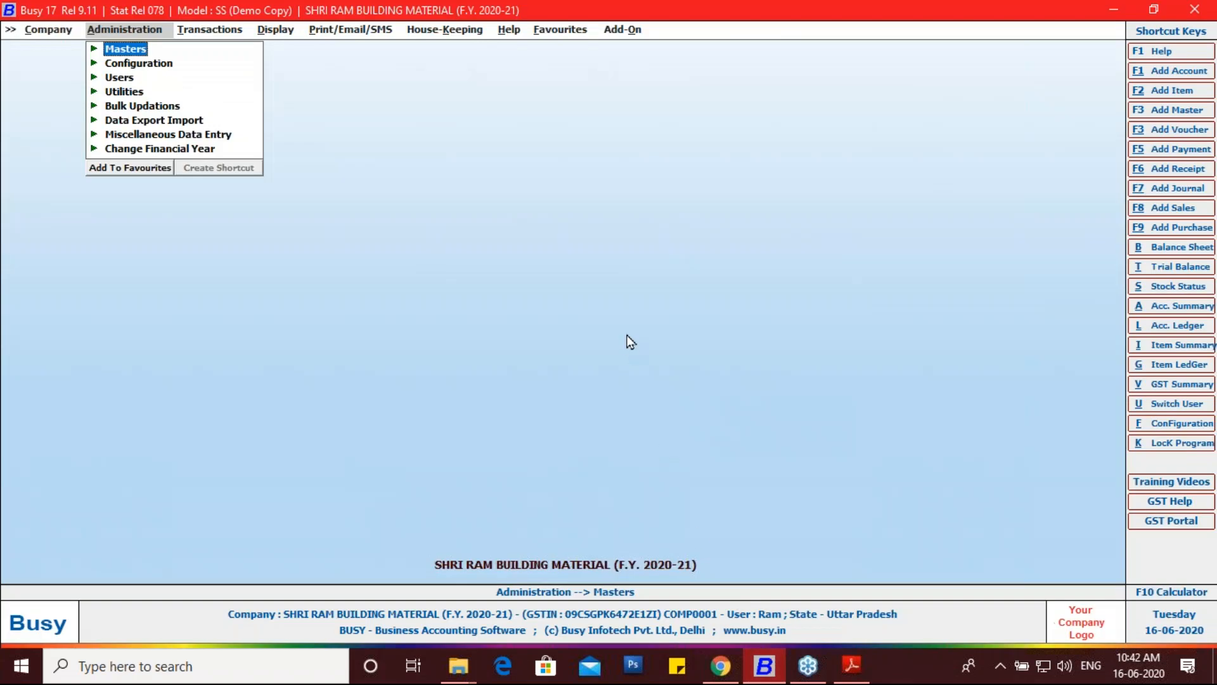
Step: Open Busy's Configuration shortcut and then its Features / Options screen
left_click(1173, 424)
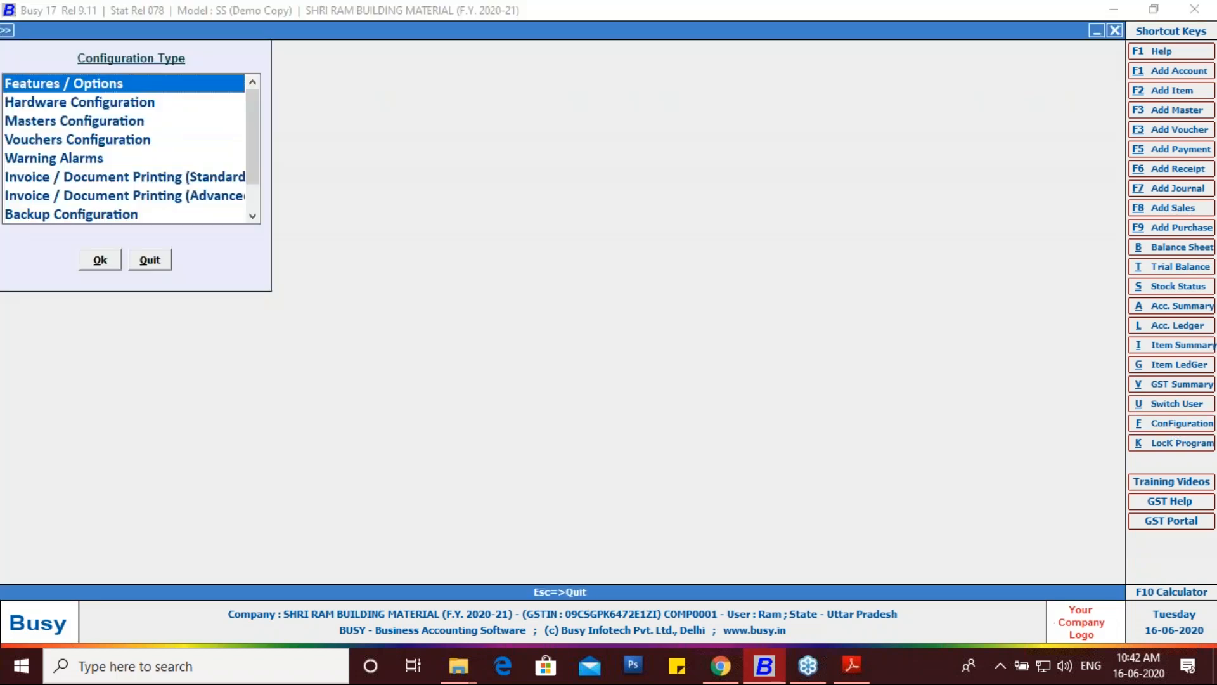
double_click(91, 83)
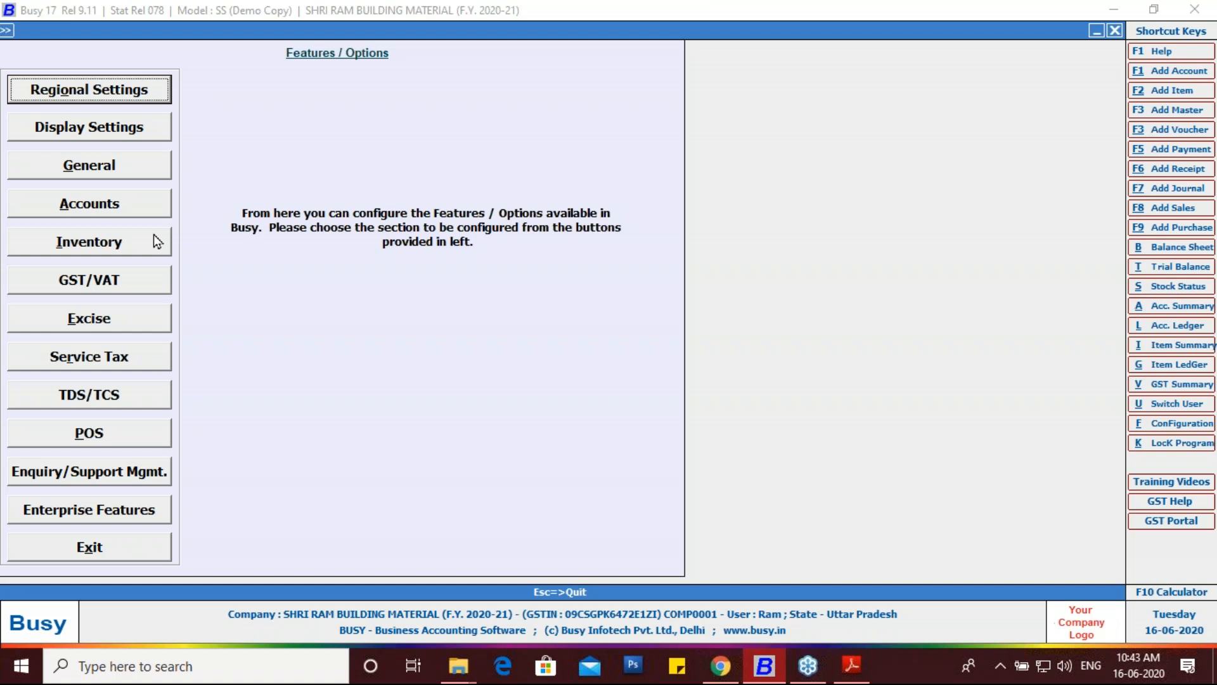
Step: Open the Inventory options and highlight the Serial No.-wise Details row, then erase the marks
left_click(108, 246)
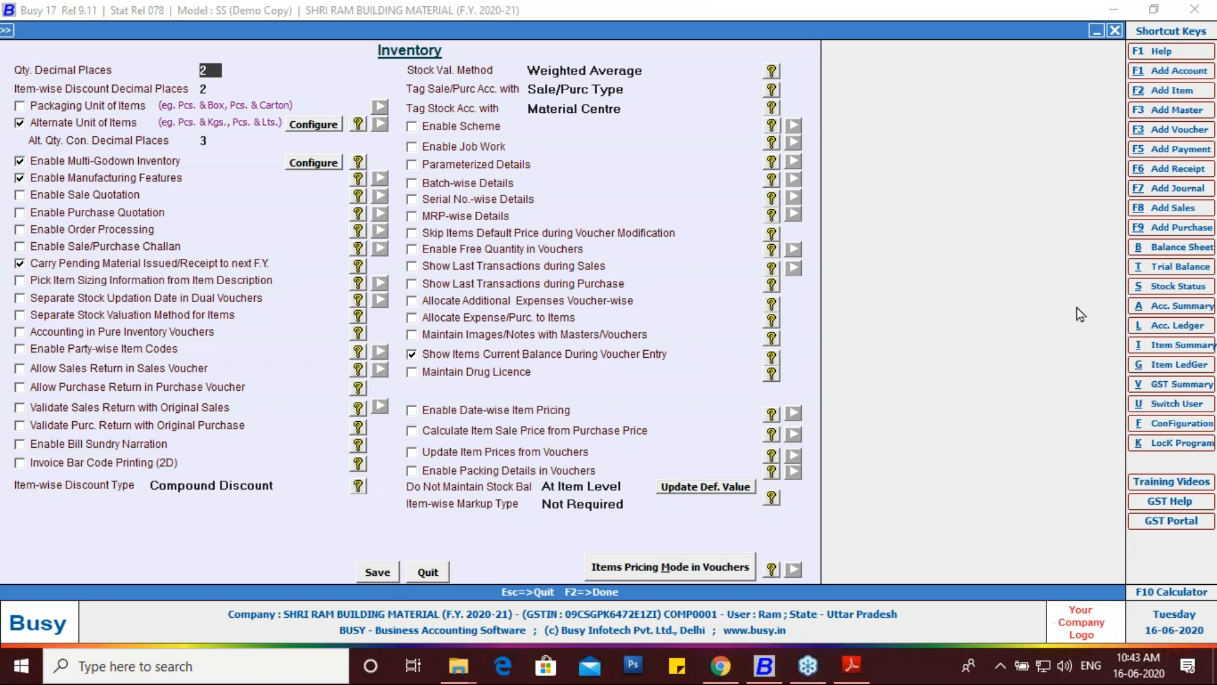
mouse_move(415, 216)
left_mouse_down()
mouse_move(398, 204)
mouse_move(416, 193)
left_mouse_up()
mouse_move(554, 198)
left_mouse_down()
mouse_move(728, 183)
mouse_move(809, 199)
mouse_move(607, 216)
mouse_move(414, 208)
left_mouse_up()
mouse_move(775, 201)
left_mouse_down()
mouse_move(760, 192)
mouse_move(781, 188)
left_mouse_up()
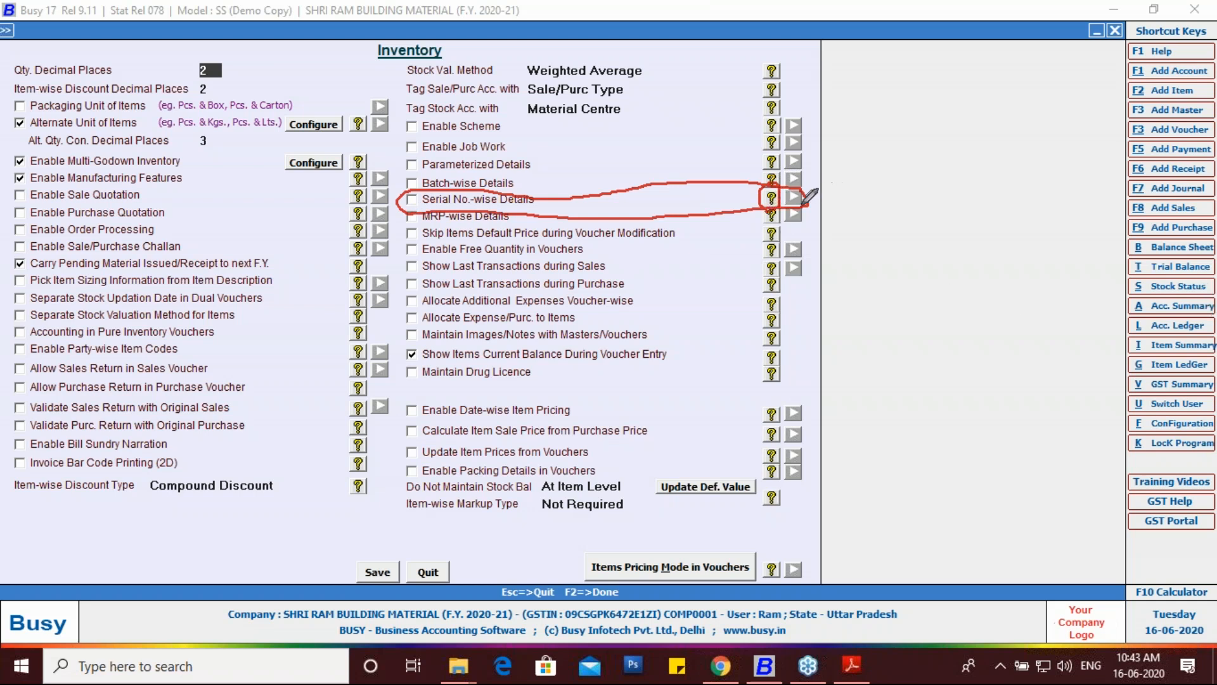
mouse_move(802, 203)
left_mouse_down()
mouse_move(782, 195)
mouse_move(796, 186)
left_mouse_up()
left_click(1100, 394)
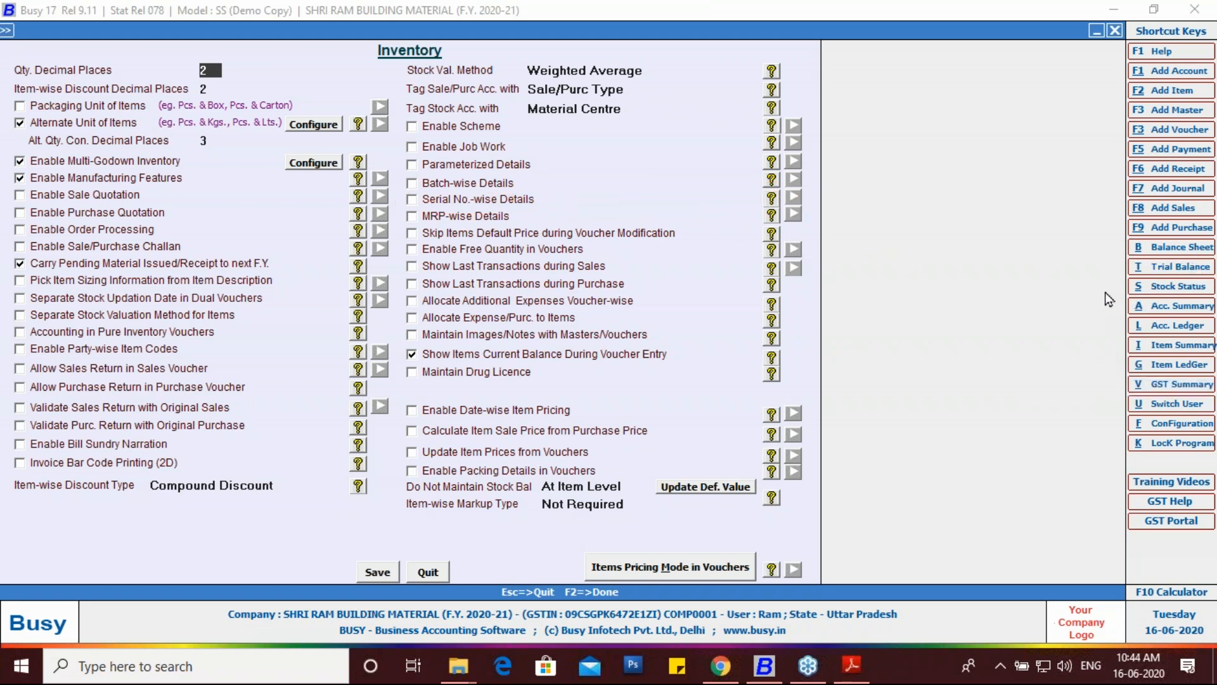
Step: Tick Serial No.-wise Details and mark the alternate-unit, warranty, description and installation options
left_click(412, 200)
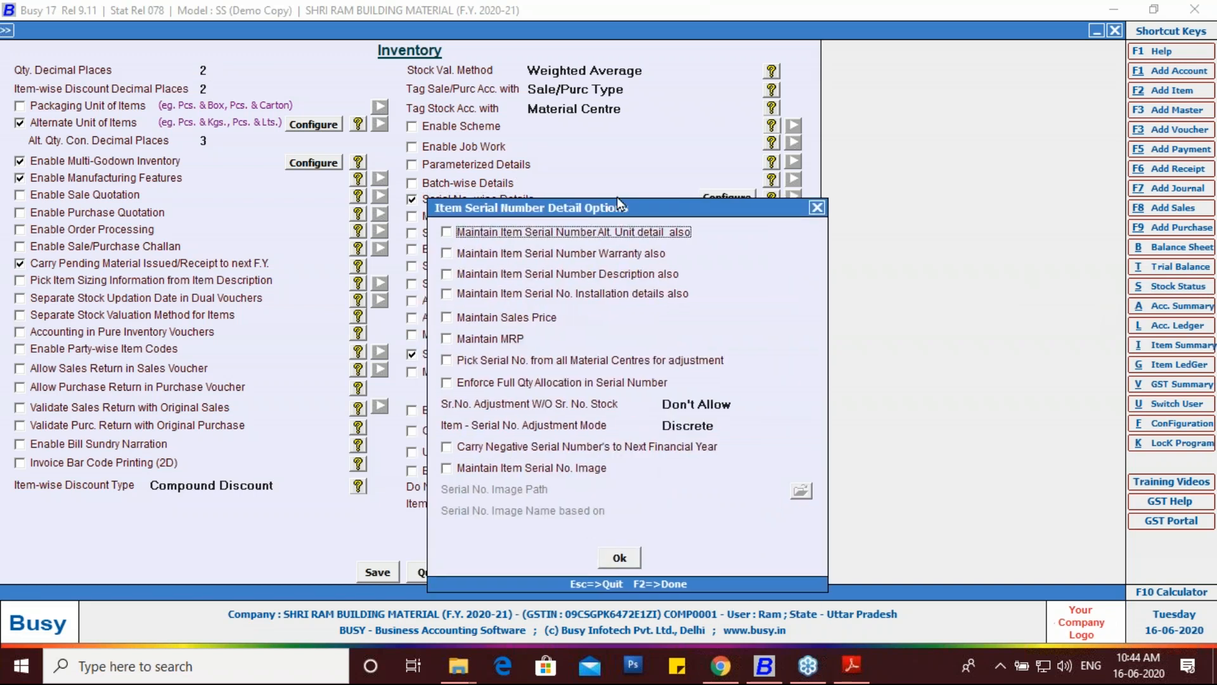
left_click_drag(617, 198, 784, 130)
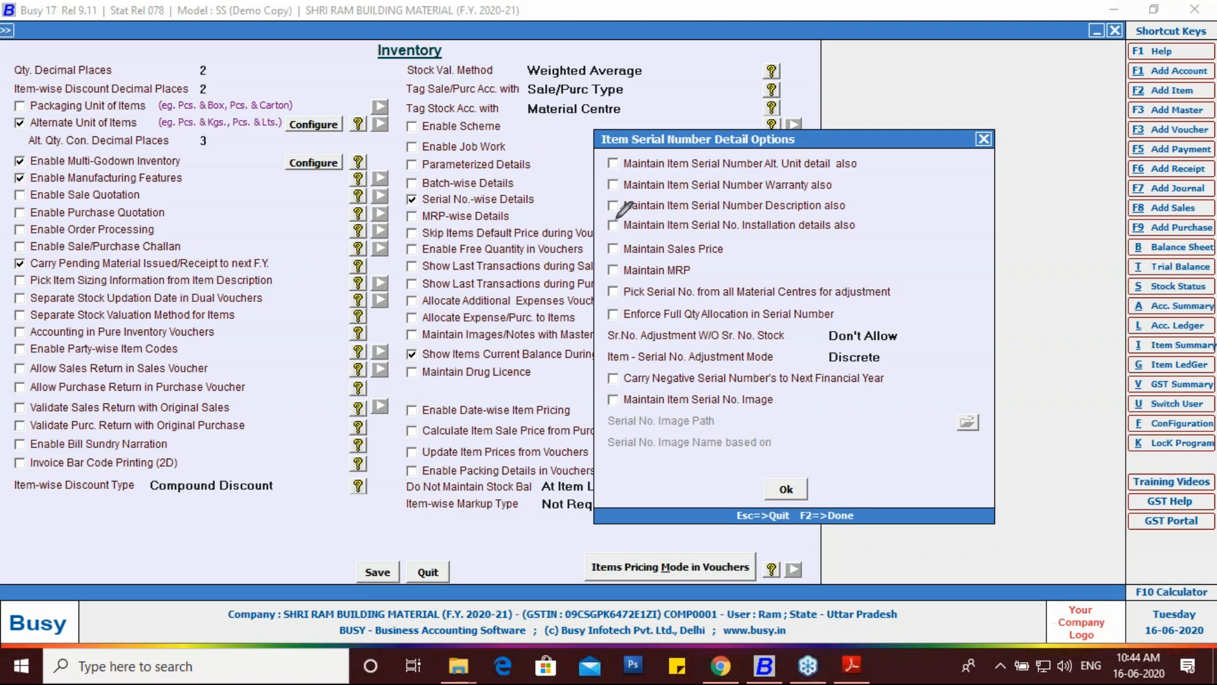
mouse_move(598, 162)
left_mouse_down()
mouse_move(609, 170)
mouse_move(620, 155)
left_mouse_up()
left_click_drag(599, 182, 631, 172)
left_click_drag(598, 203, 624, 190)
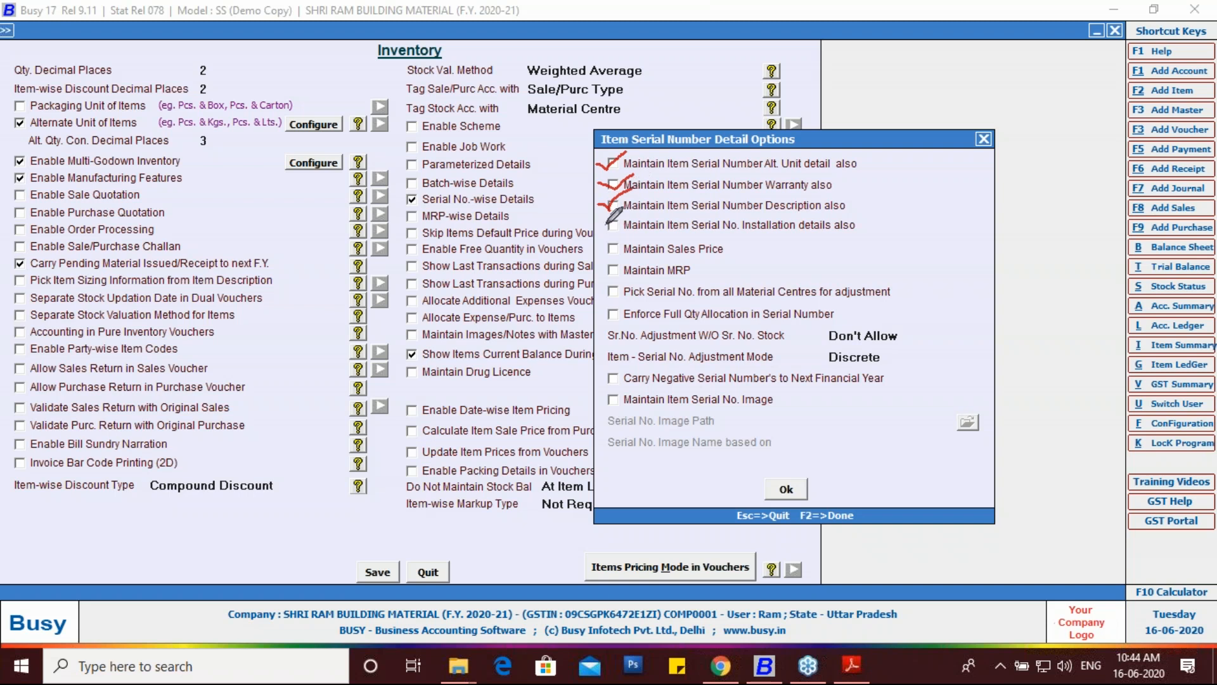
mouse_move(604, 221)
left_mouse_down()
mouse_move(624, 213)
mouse_move(605, 279)
mouse_move(626, 262)
left_mouse_up()
Step: Clear the markings and tick Warranty and Description for item serial numbers
left_click(1099, 391)
left_click(618, 184)
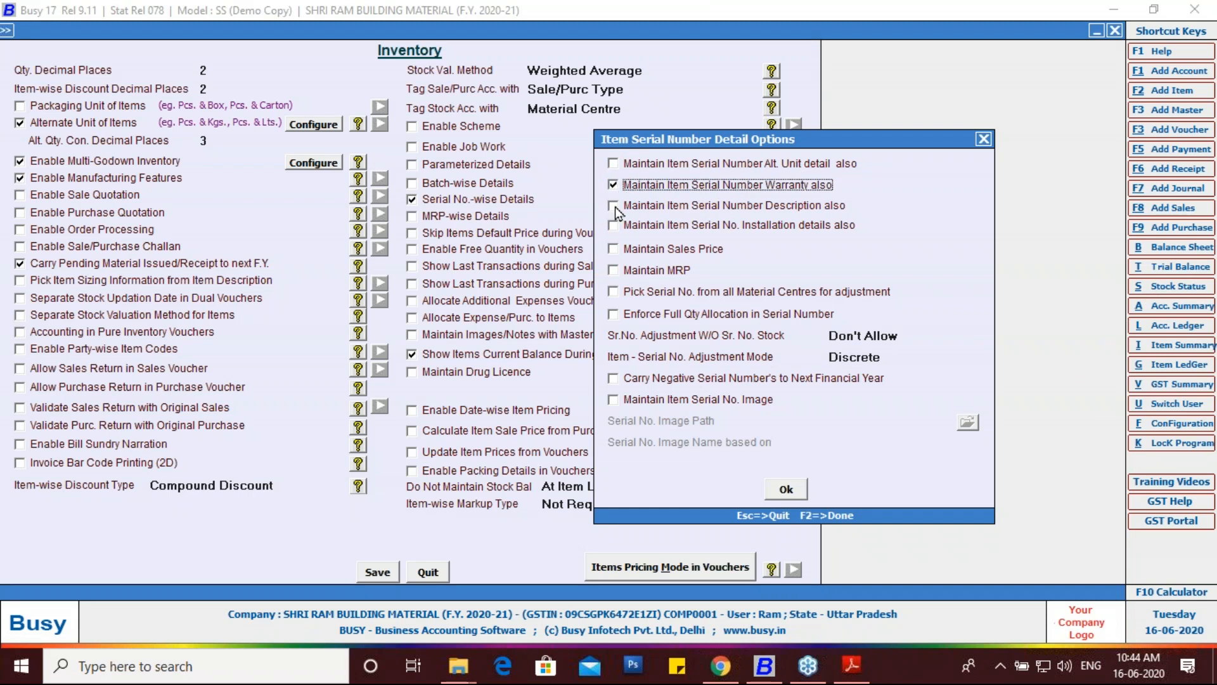
left_click(614, 206)
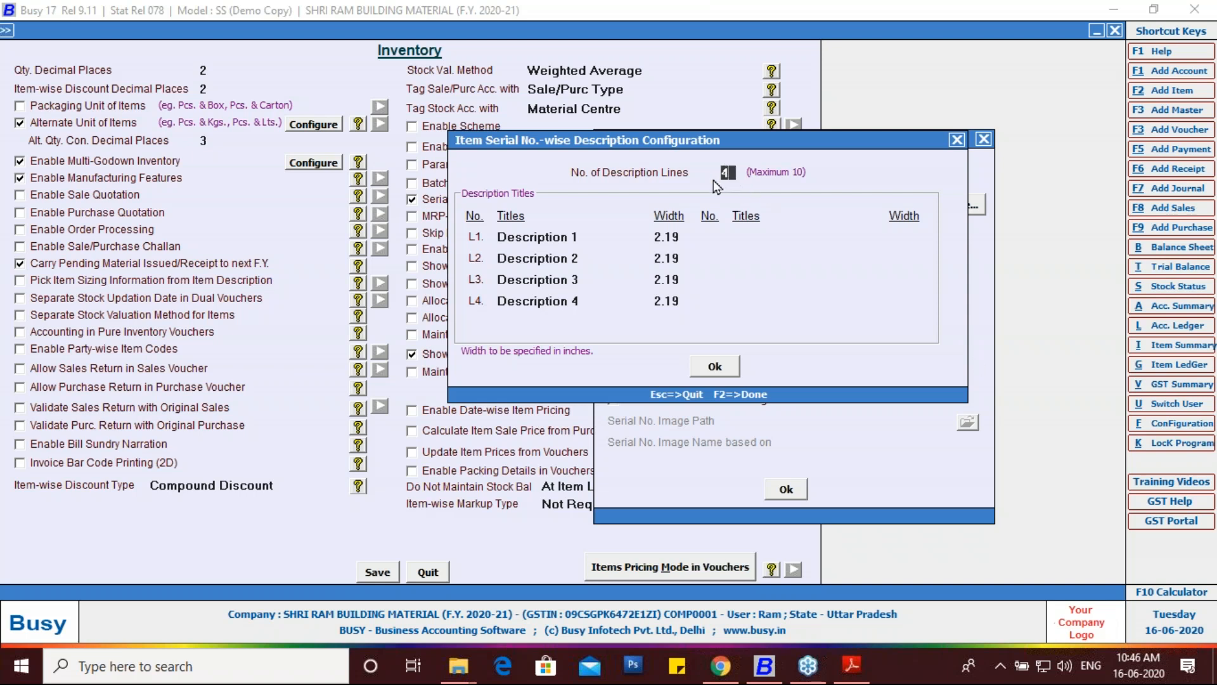
Step: Set 3 description lines and title the first one IMEI 1
key("BackSpace")
type("3")
key("Return")
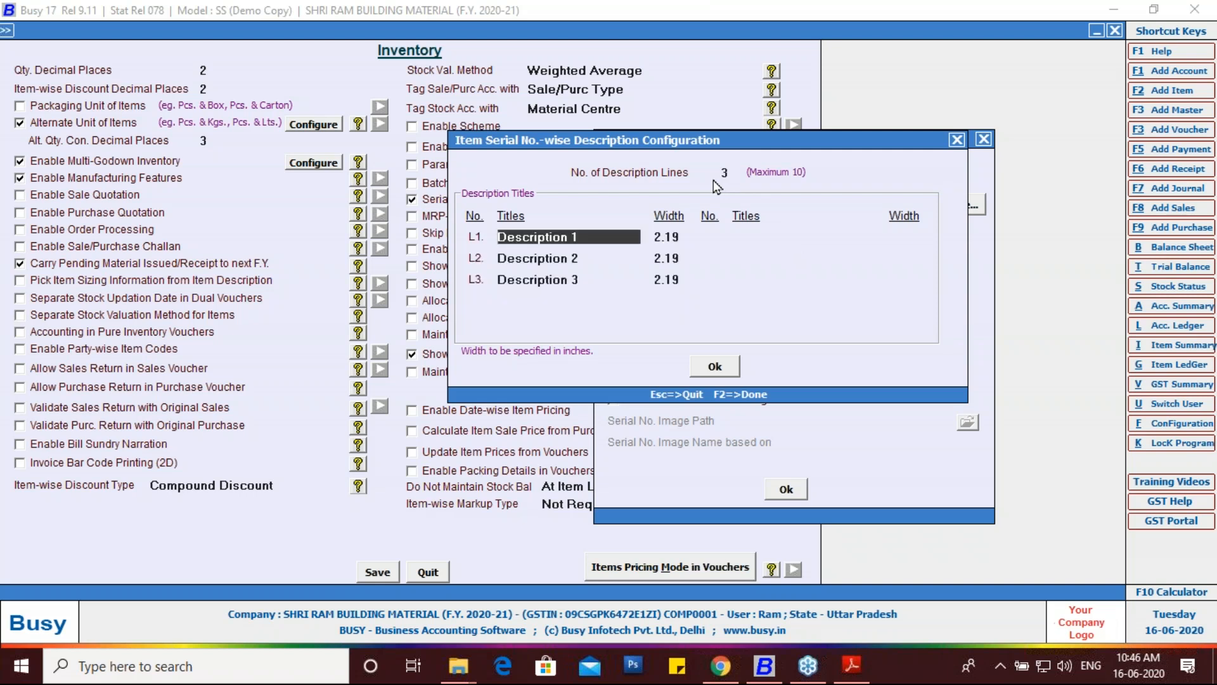
key("BackSpace")
type("IMEI")
key("Return")
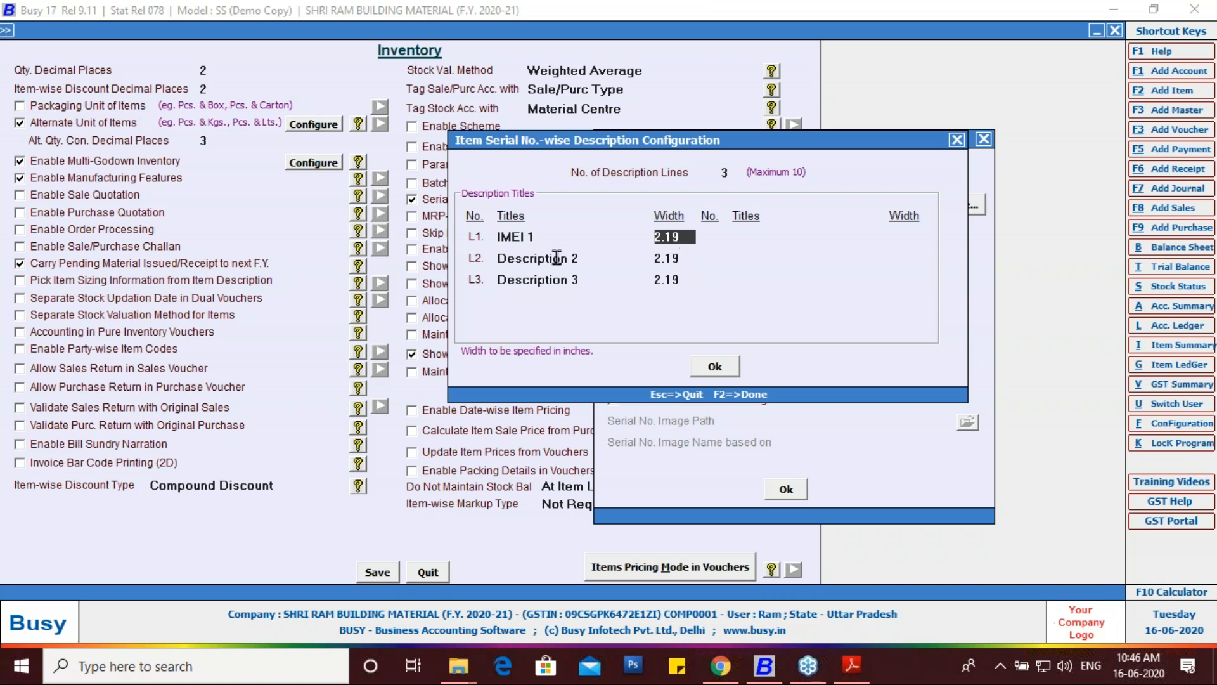
Step: Title the second and third description lines IMEI 2 and COLOUR
left_click_drag(577, 261, 482, 265)
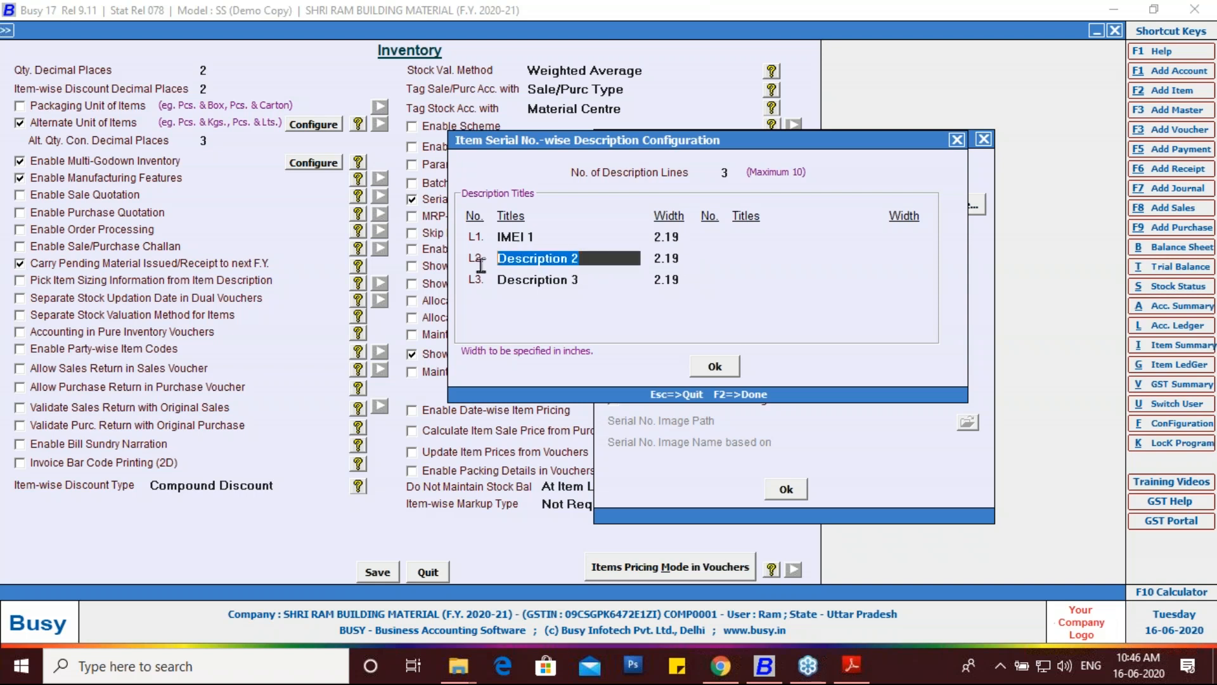
type("IM")
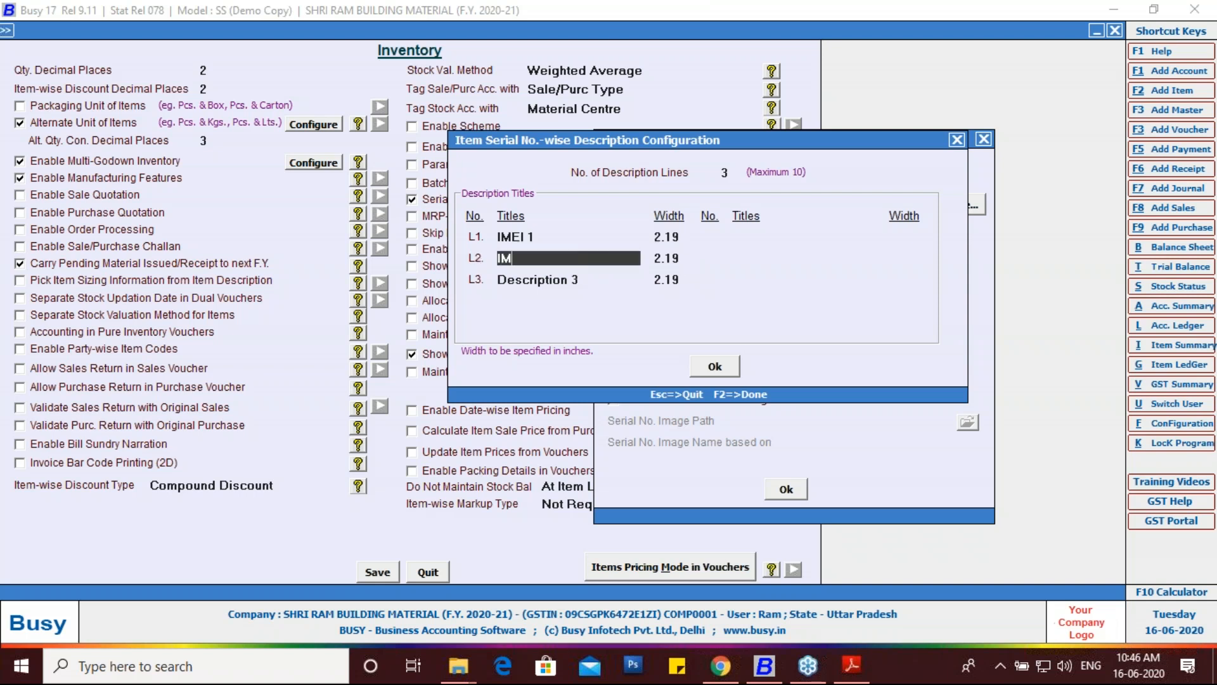
type("EI 2")
key("Return")
key("Return")
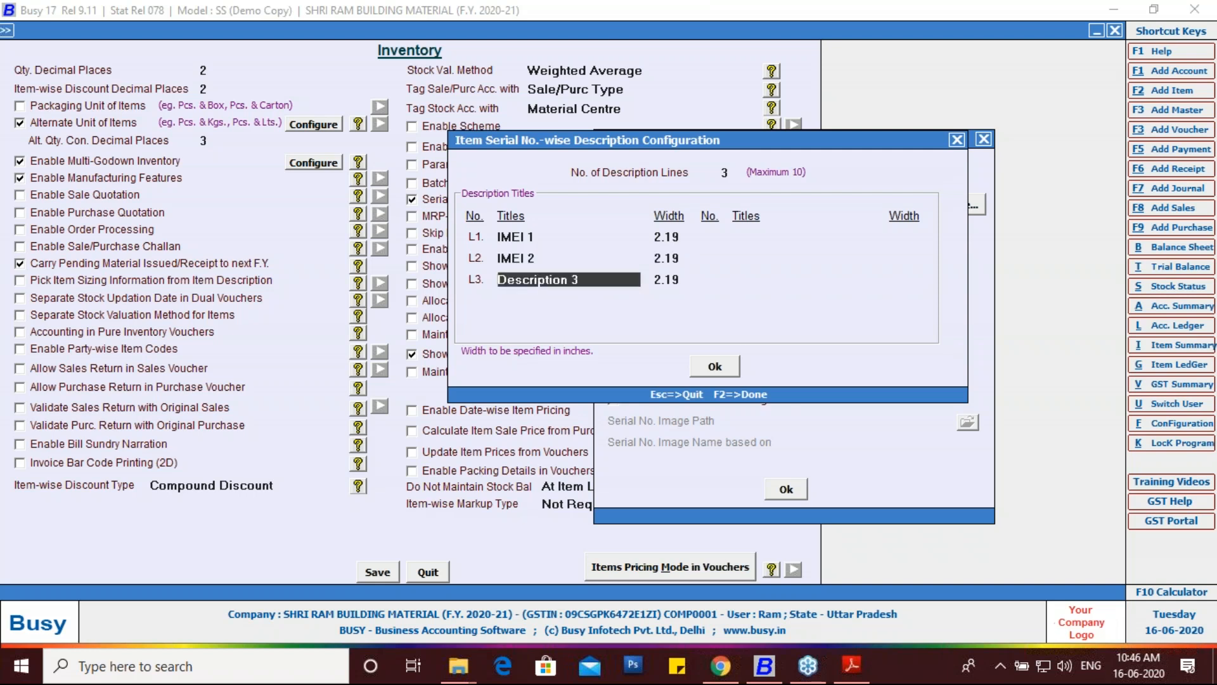
type("COLOUR")
key("Return")
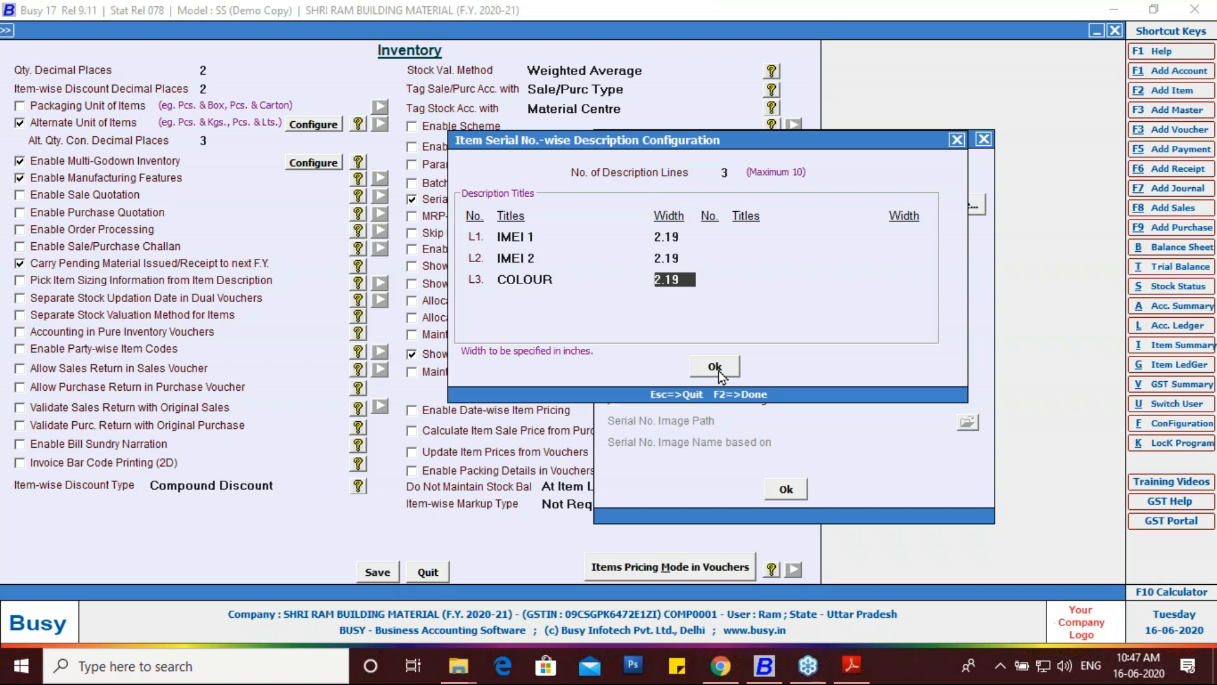
Step: Confirm the description titles, then reopen Configure to verify IMEI 1, IMEI 2 and COLOUR
left_click(717, 368)
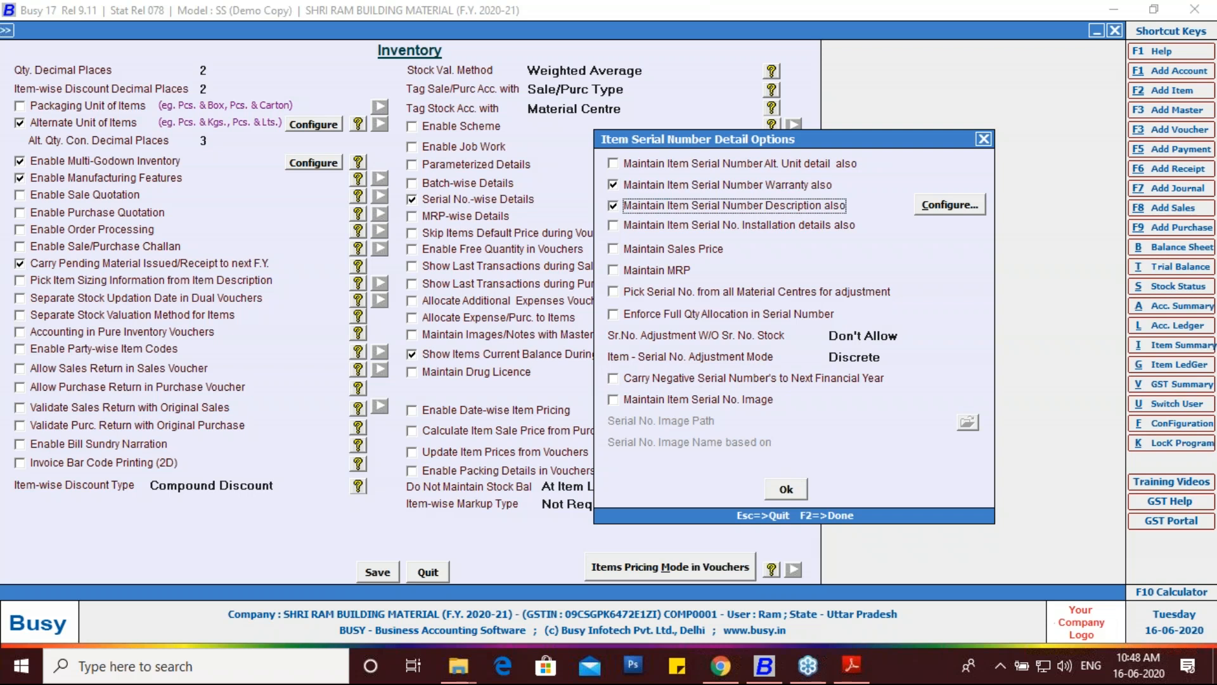
left_click(946, 208)
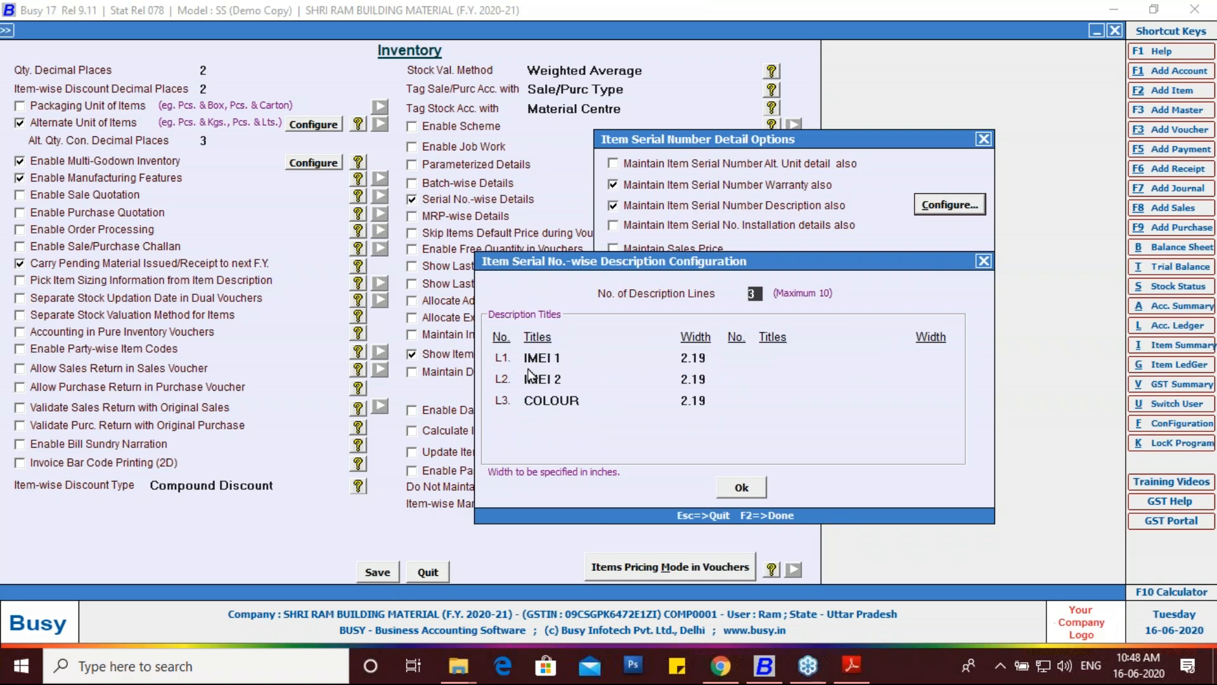
left_click(735, 489)
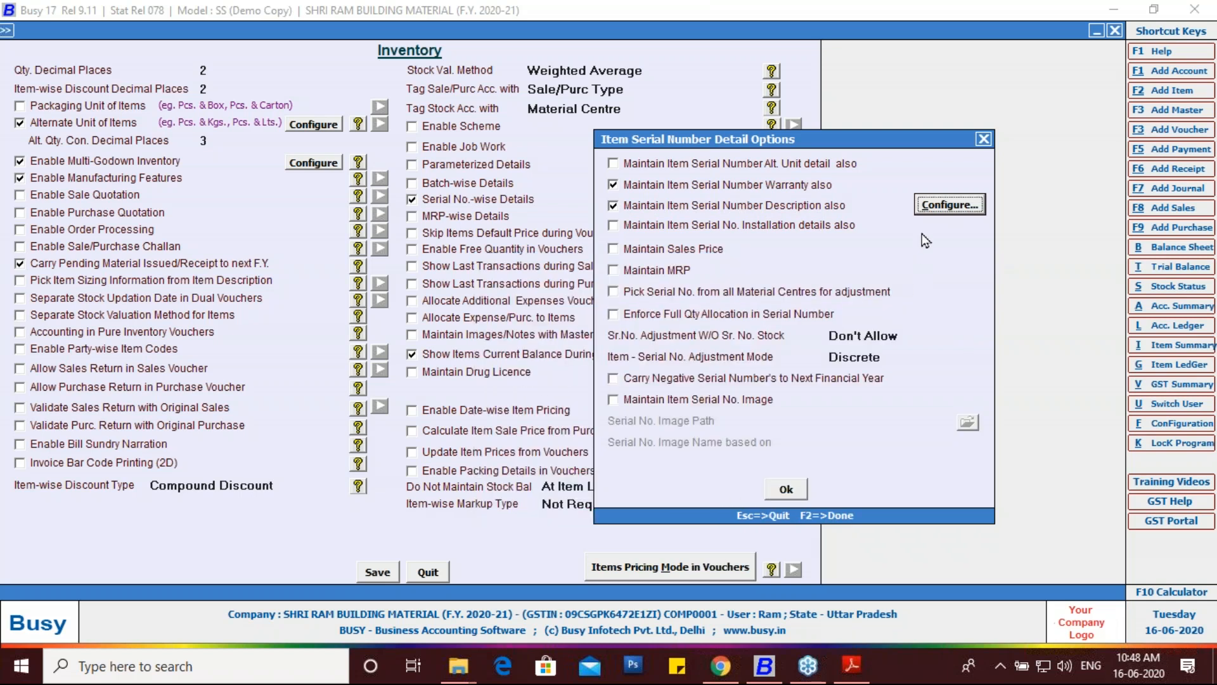
left_click(930, 207)
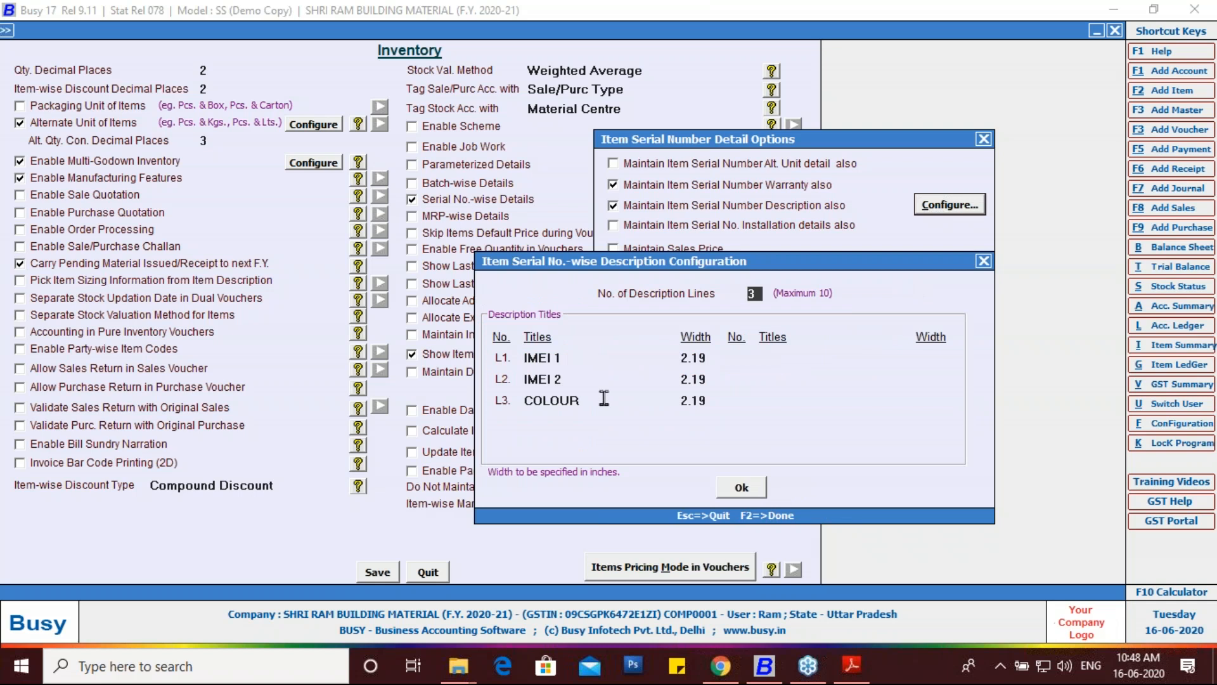
left_click(575, 358)
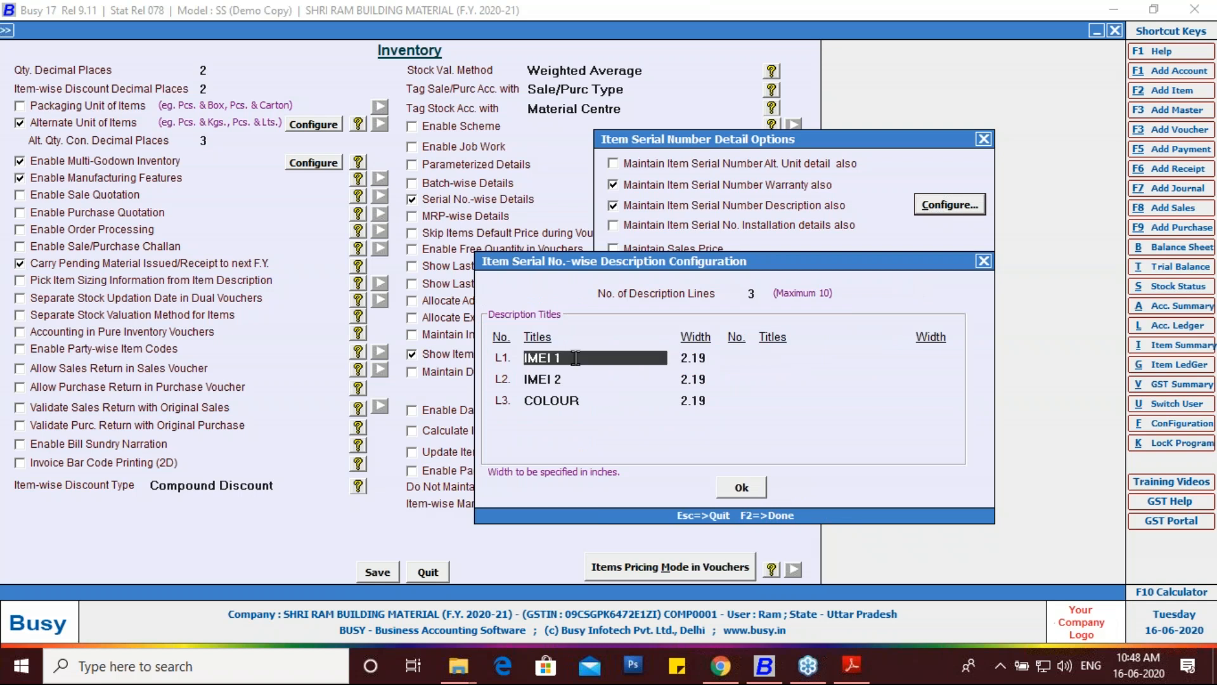
left_click(566, 379)
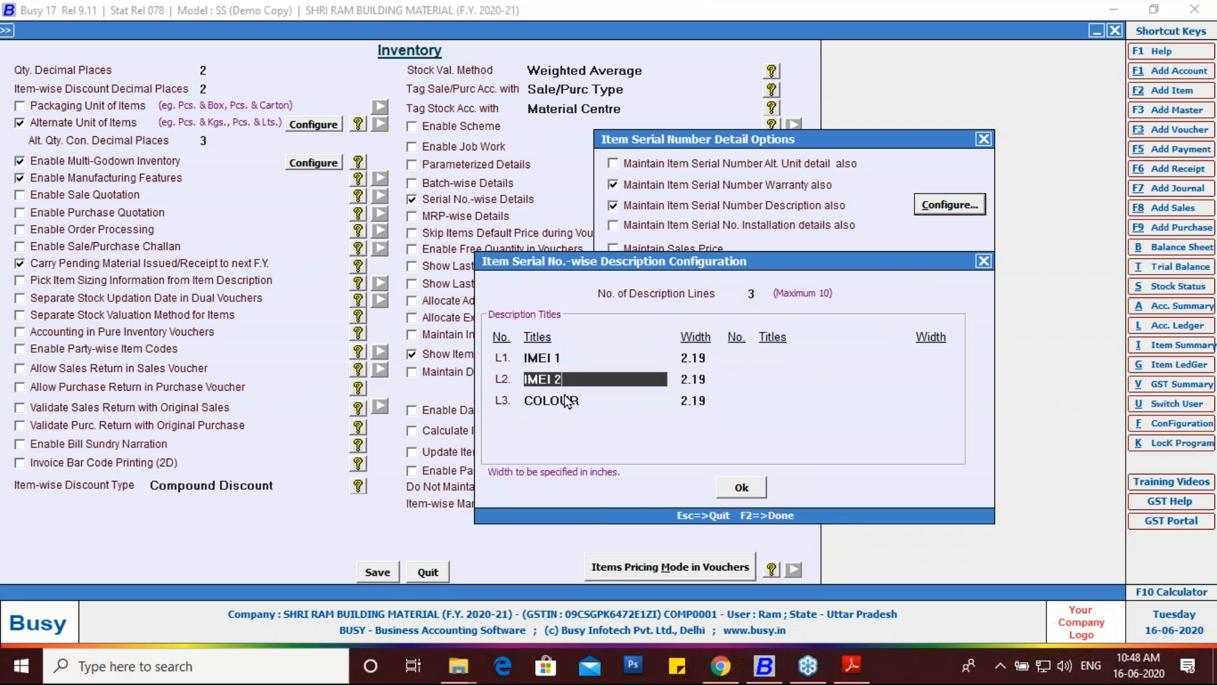
left_click(562, 401)
Step: Accept both serial-number dialogs and save the Inventory feature settings
left_click(725, 494)
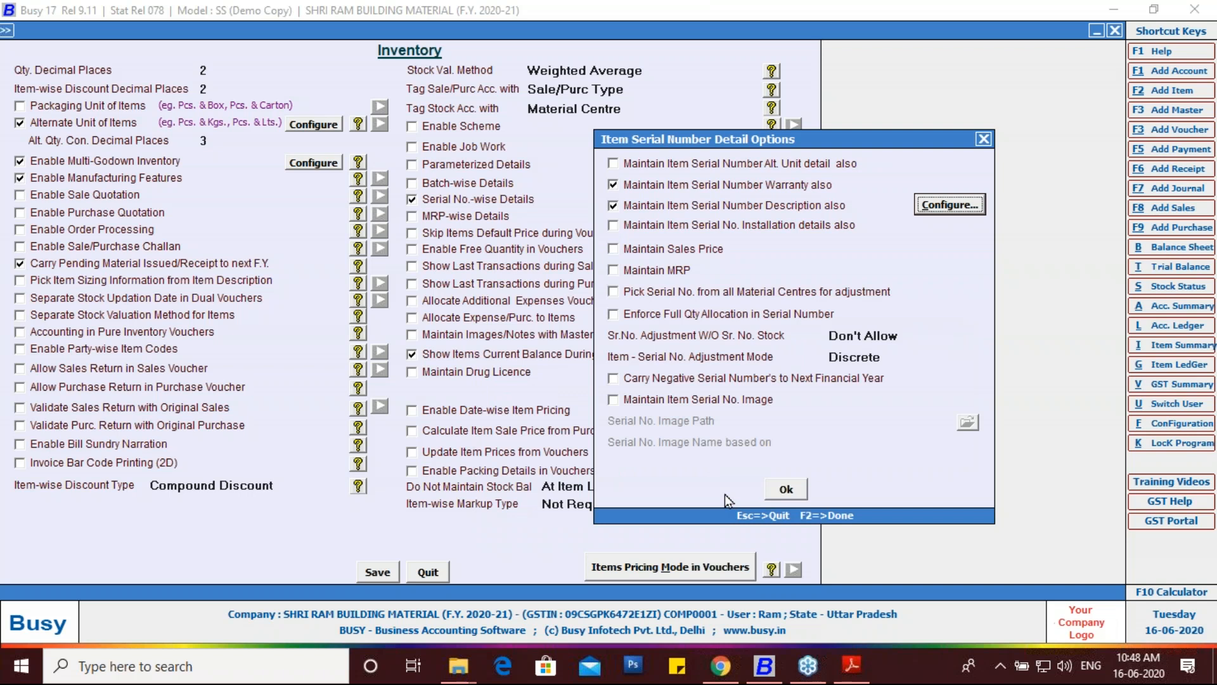
left_click(784, 489)
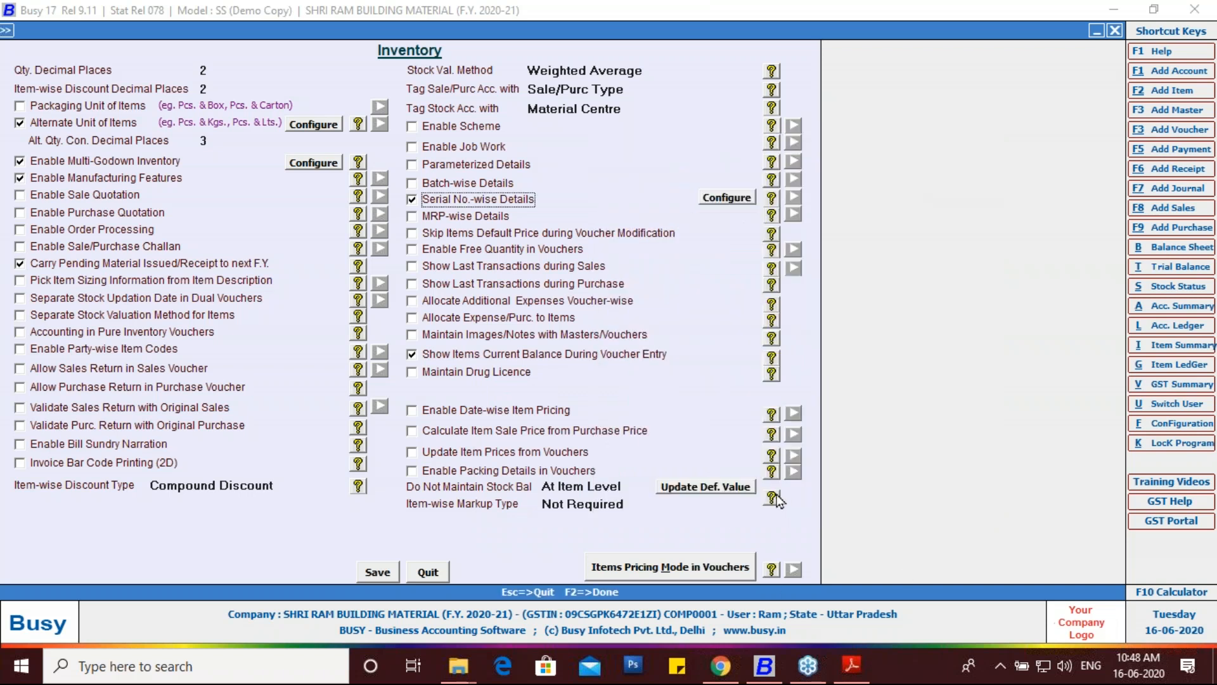
left_click(378, 571)
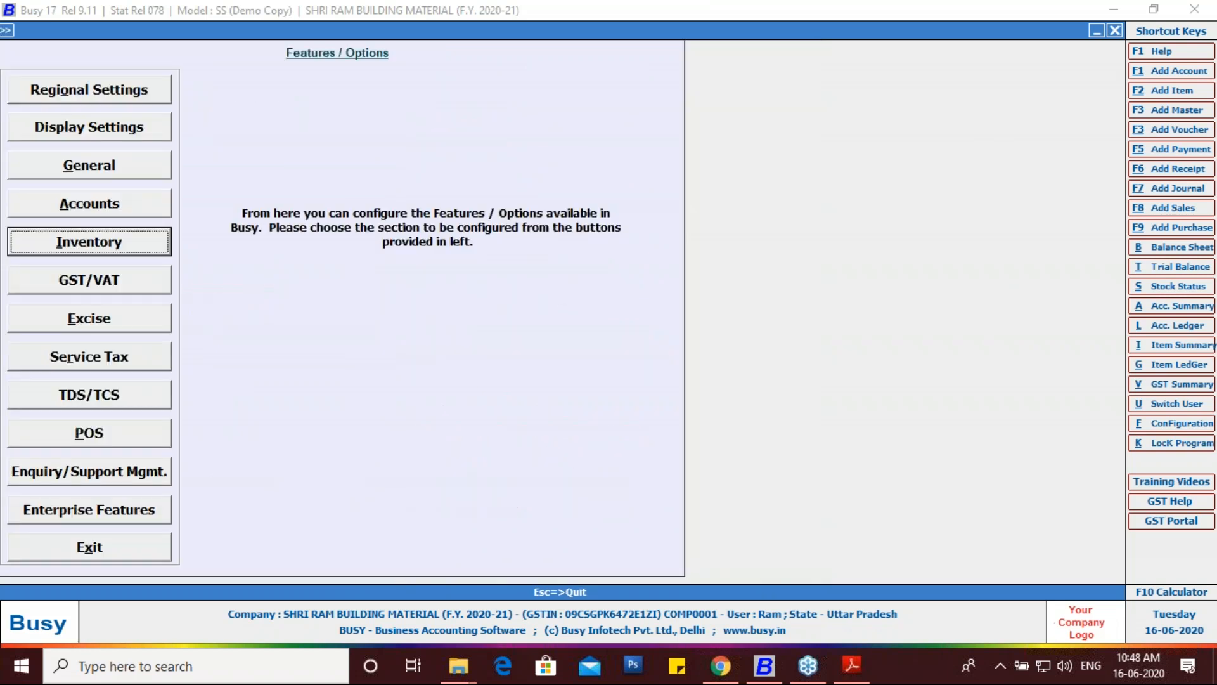
Step: Exit Features / Options and start adding an Item master via Administration > Masters
left_click(145, 556)
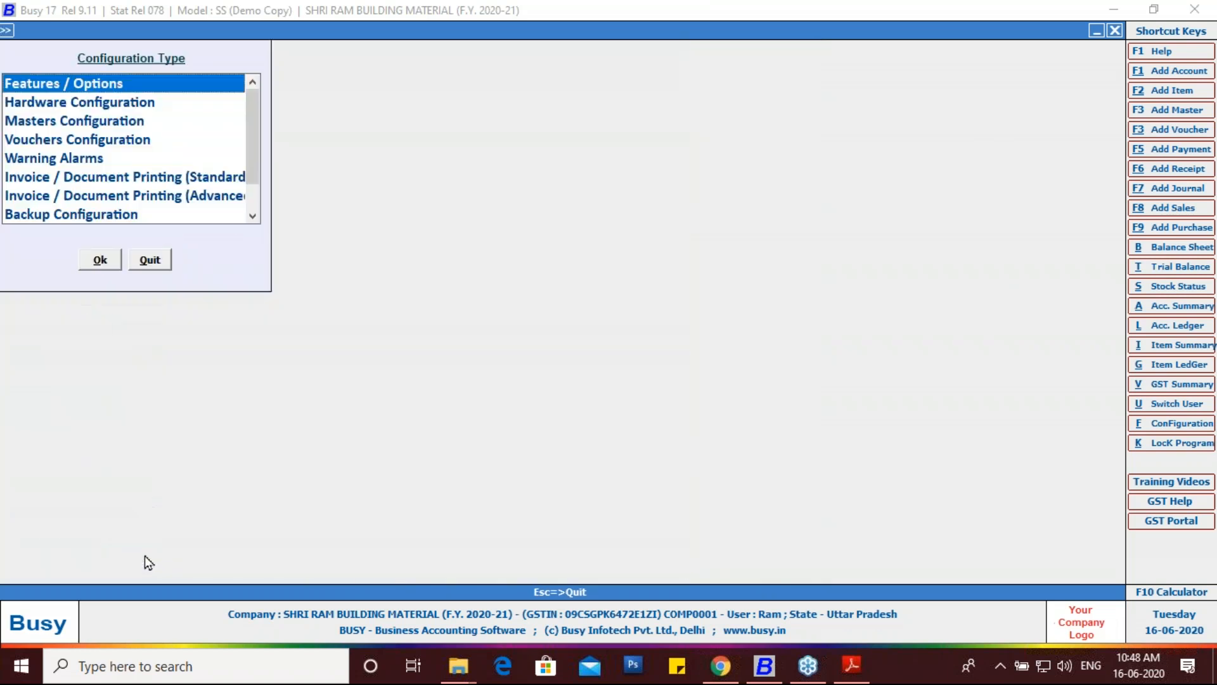
mouse_move(735, 671)
key("Escape")
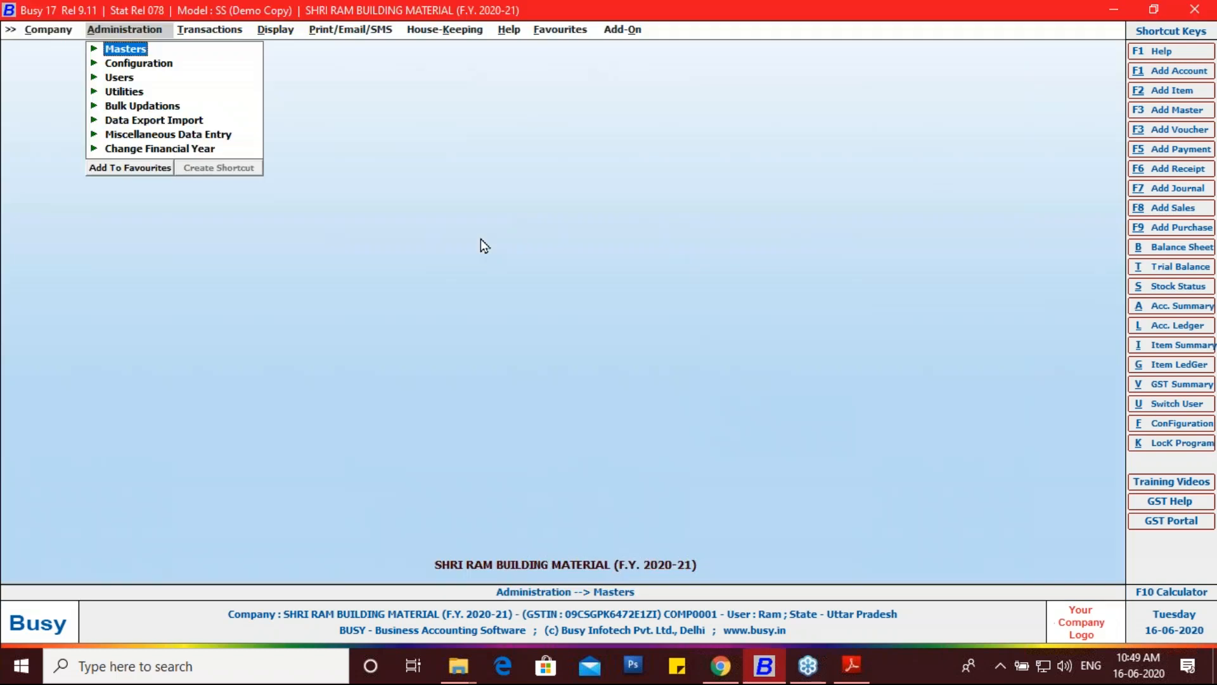
key("Return")
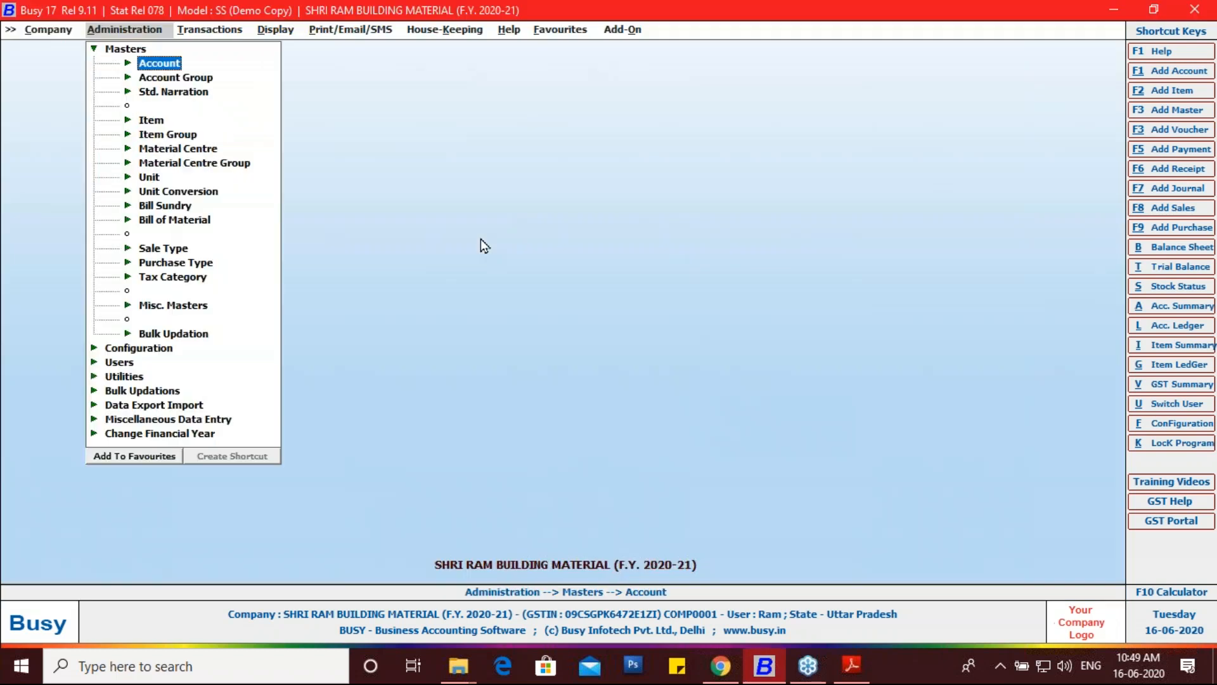
key("Down")
key("Down")
key("Down")
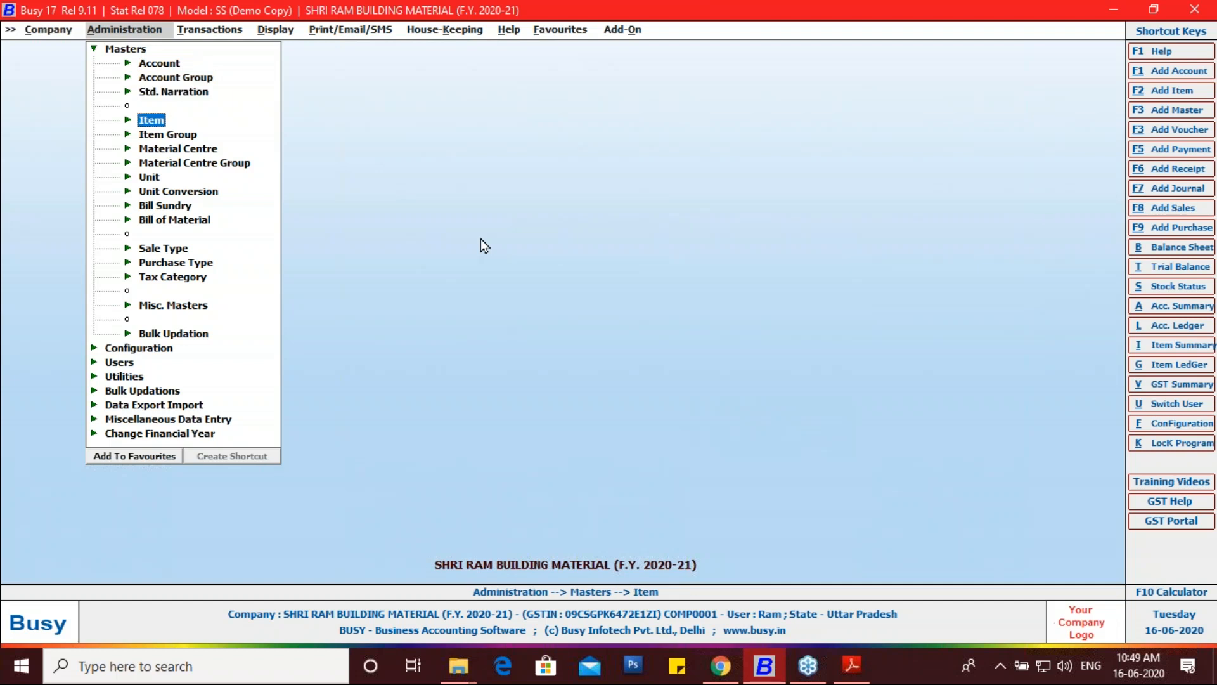
key("Return")
key("Return")
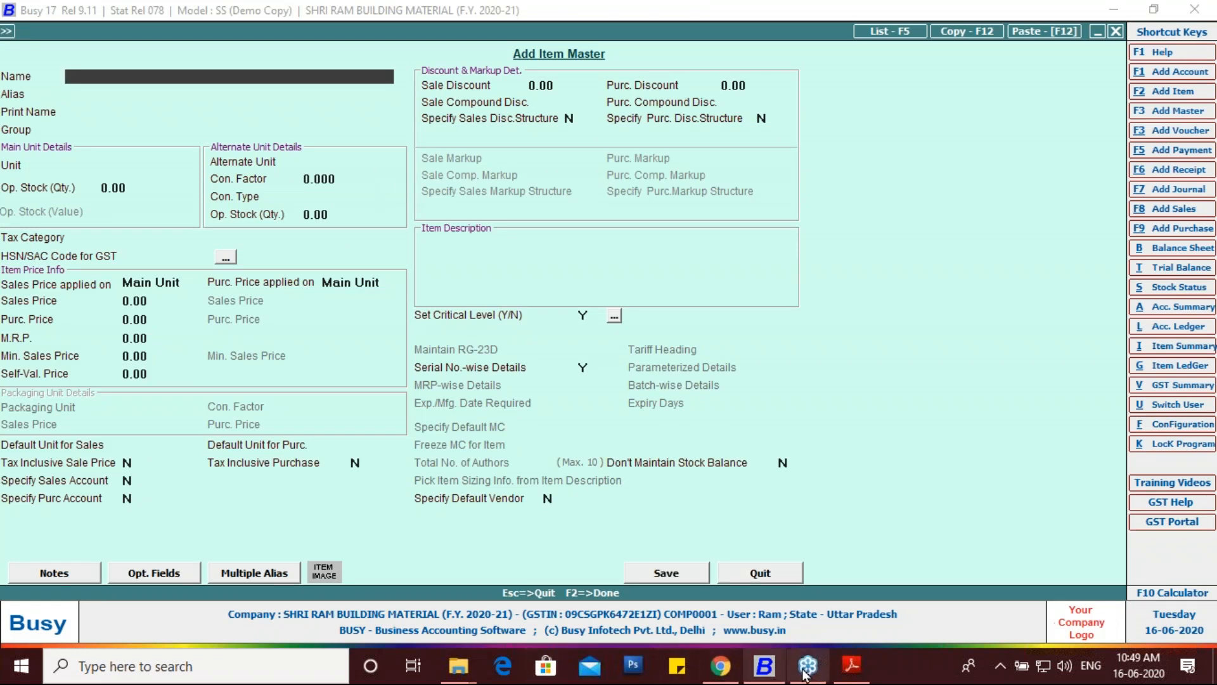
Step: Copy the item name VIVO Y15 4GB/64GB from the purchase invoice PDF
left_click(852, 666)
scroll(336, 444, "down", 1)
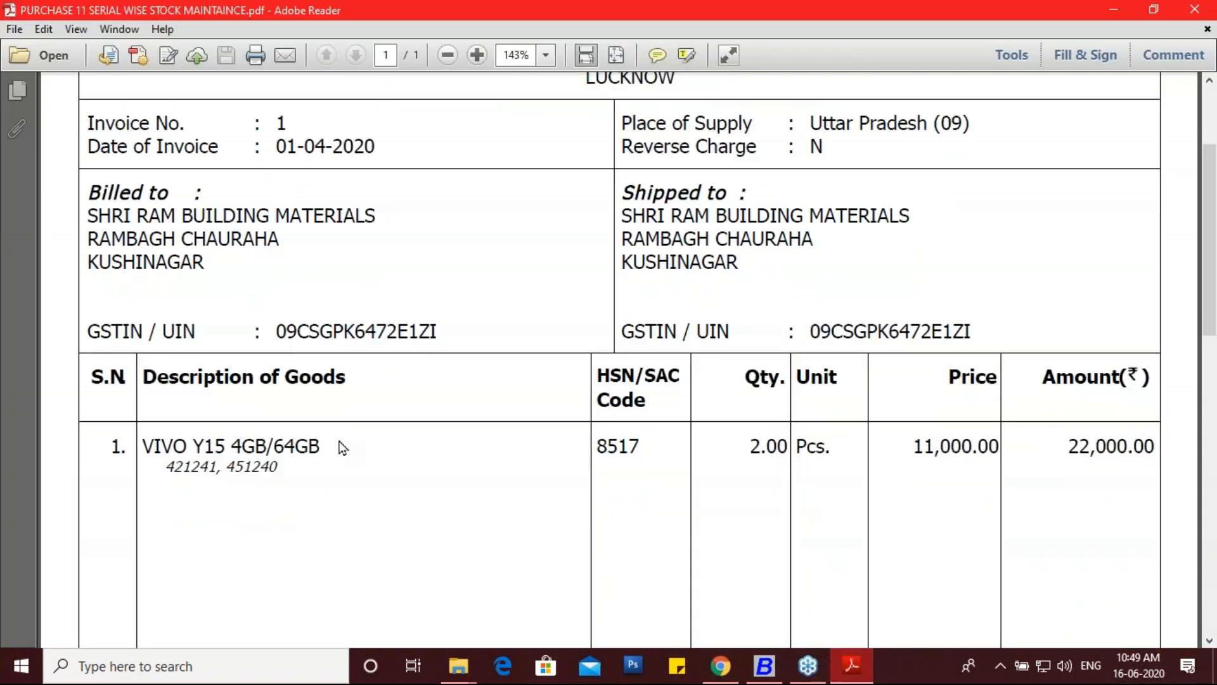
left_click_drag(328, 444, 142, 447)
key("ctrl+c")
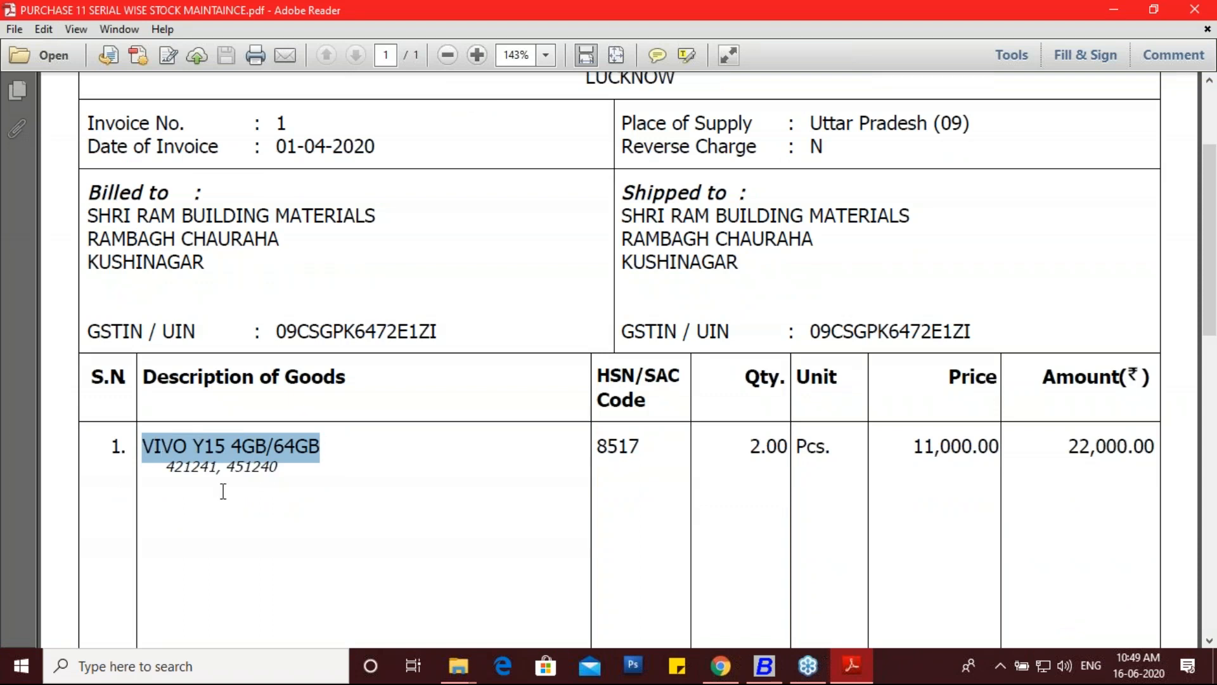
left_click(765, 667)
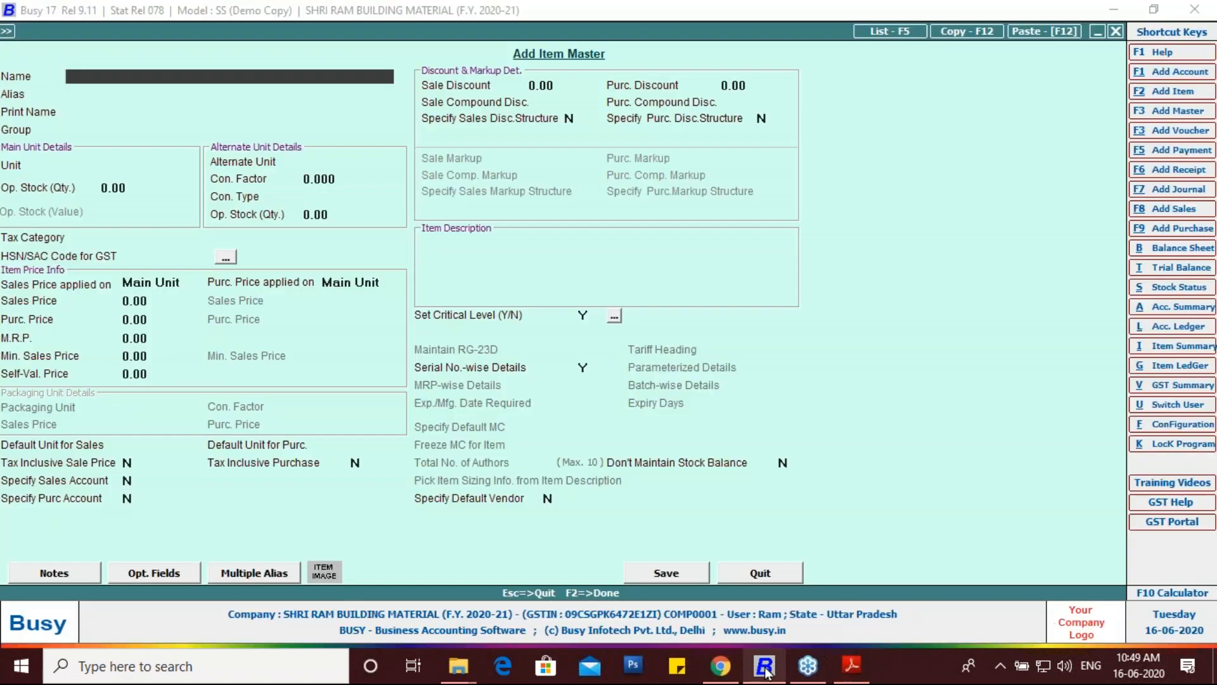
Step: Paste VIVO Y15 4GB/64GB as the item name, keeping the auto-filled print name
key("ctrl+v")
key("Return")
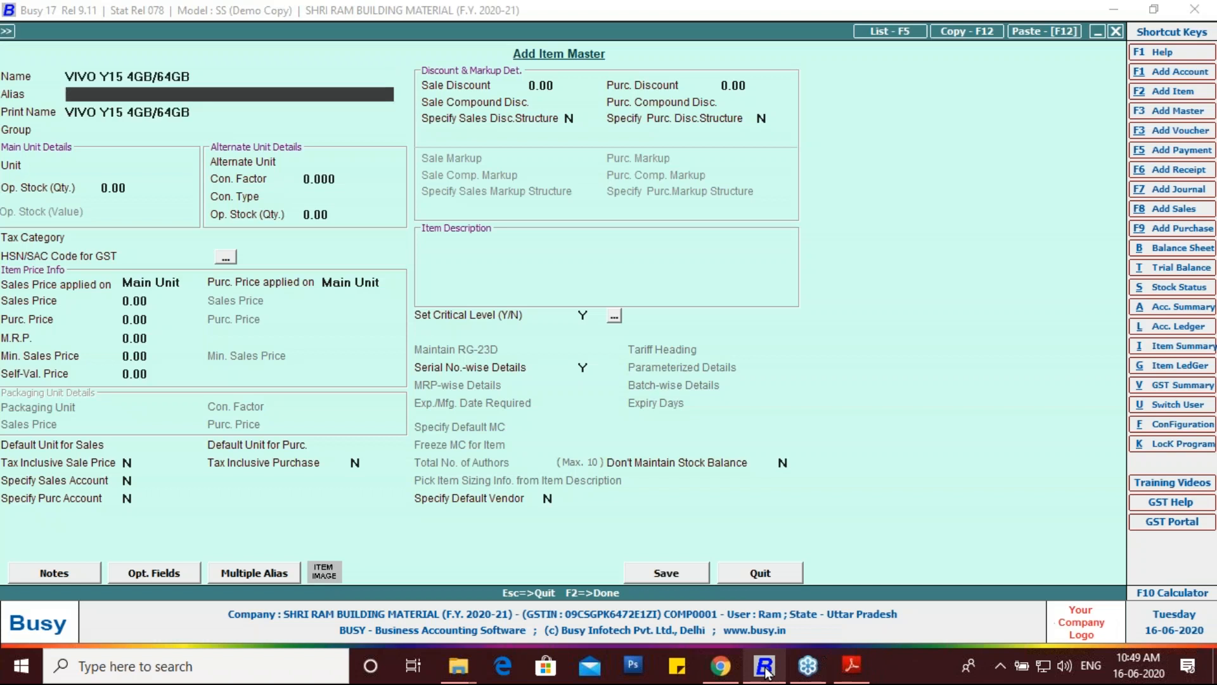
key("Return")
key("Return")
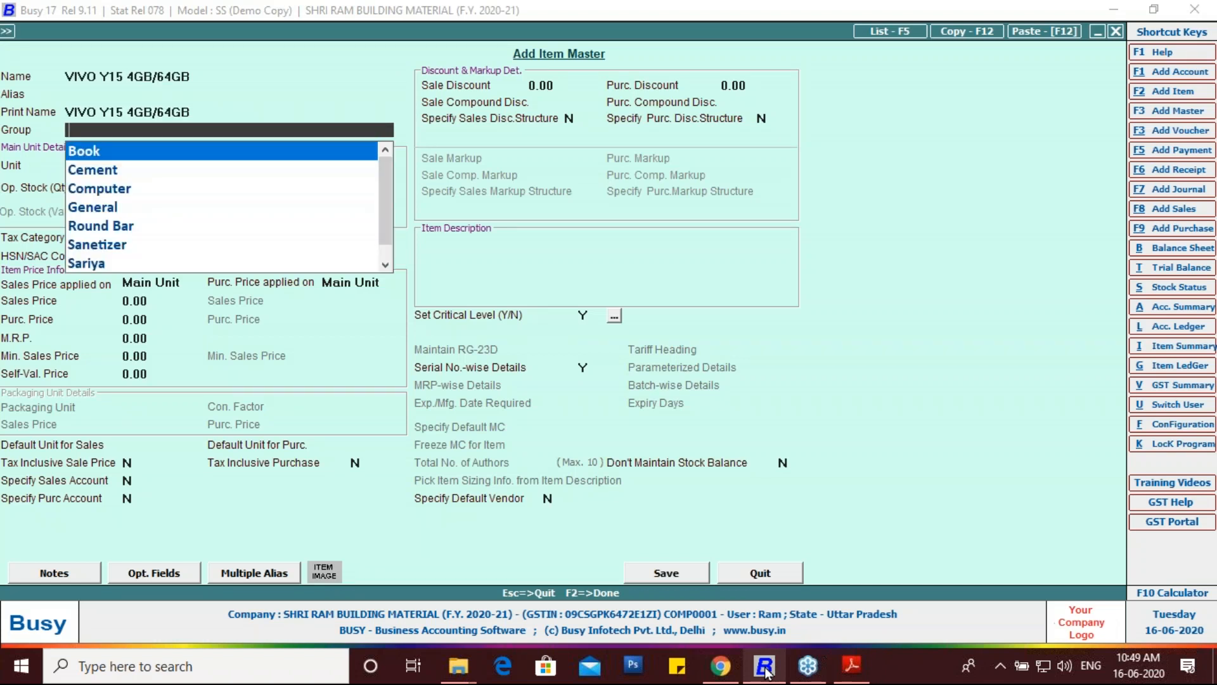
key("Down")
key("Down")
key("Down")
key("Down")
key("Down")
key("Down")
key("Down")
key("Up")
key("Up")
key("Up")
key("Up")
key("Up")
key("Up")
key("Up")
Step: Create a new primary item group named SMART PHONE
key("F3")
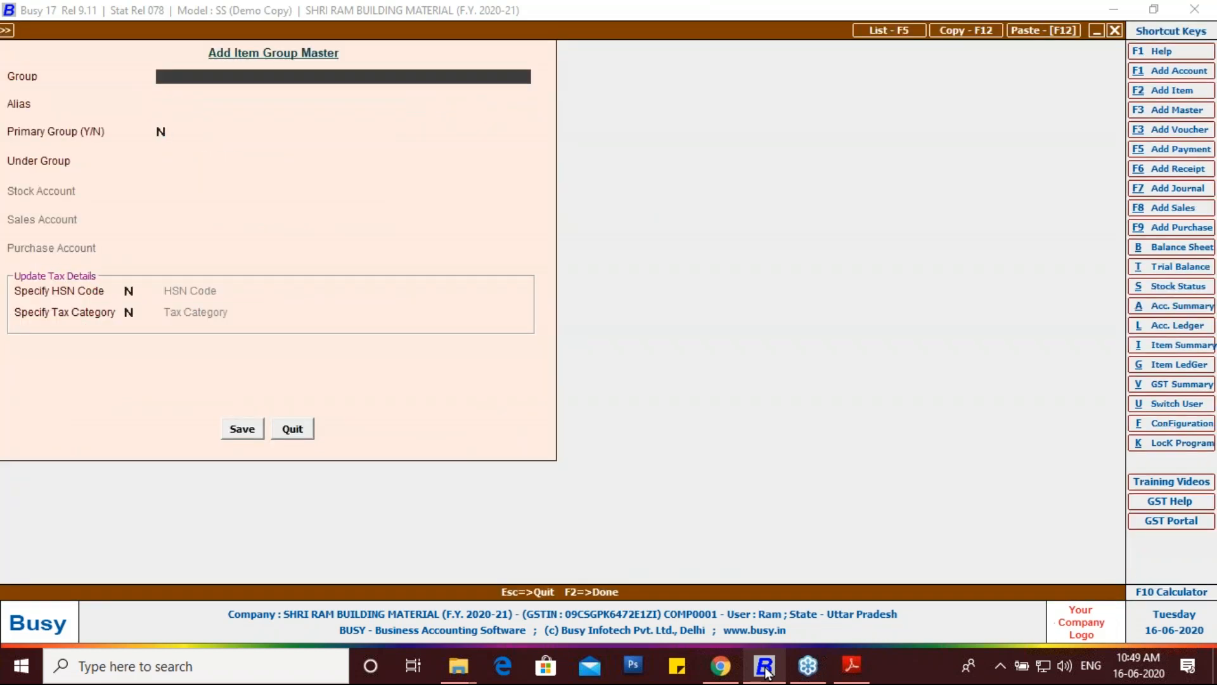
type("SMART PHONE")
key("Return")
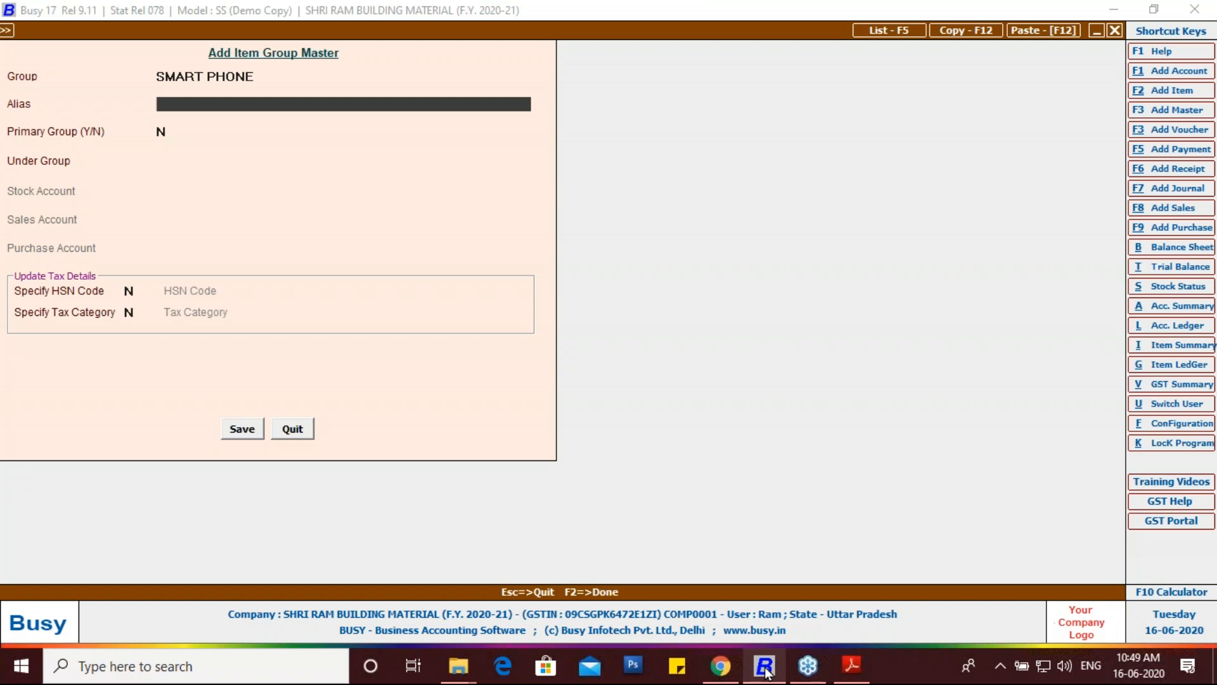
key("Return")
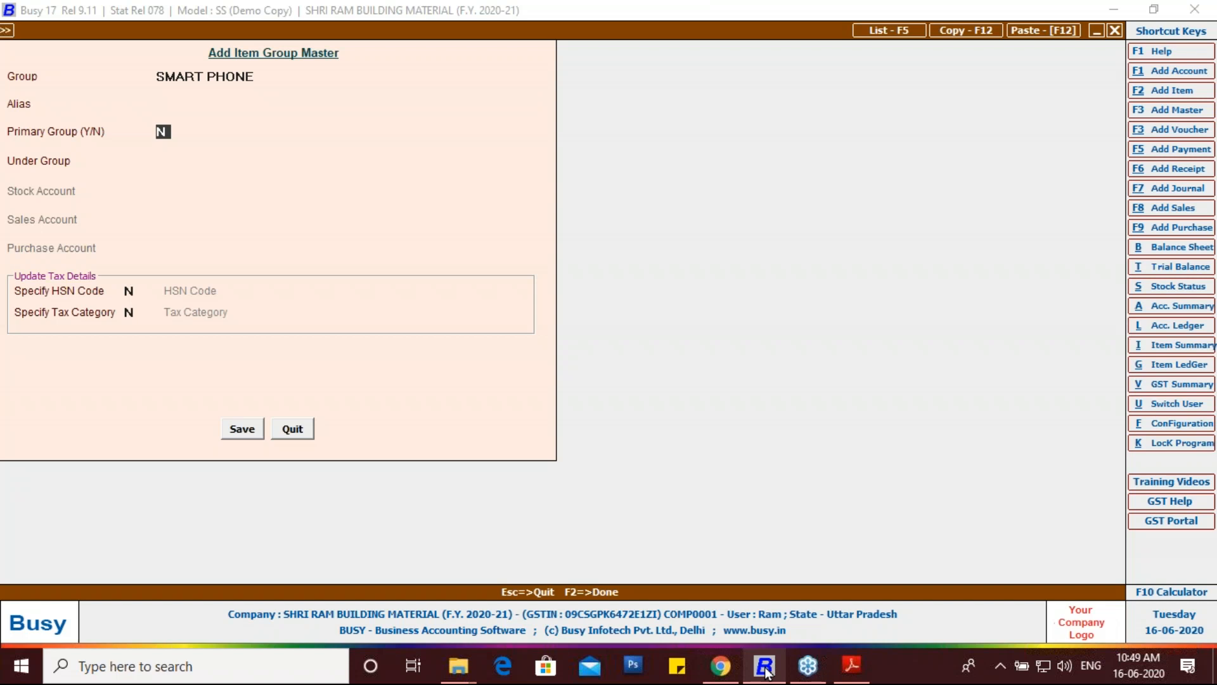
type("y")
key("Return")
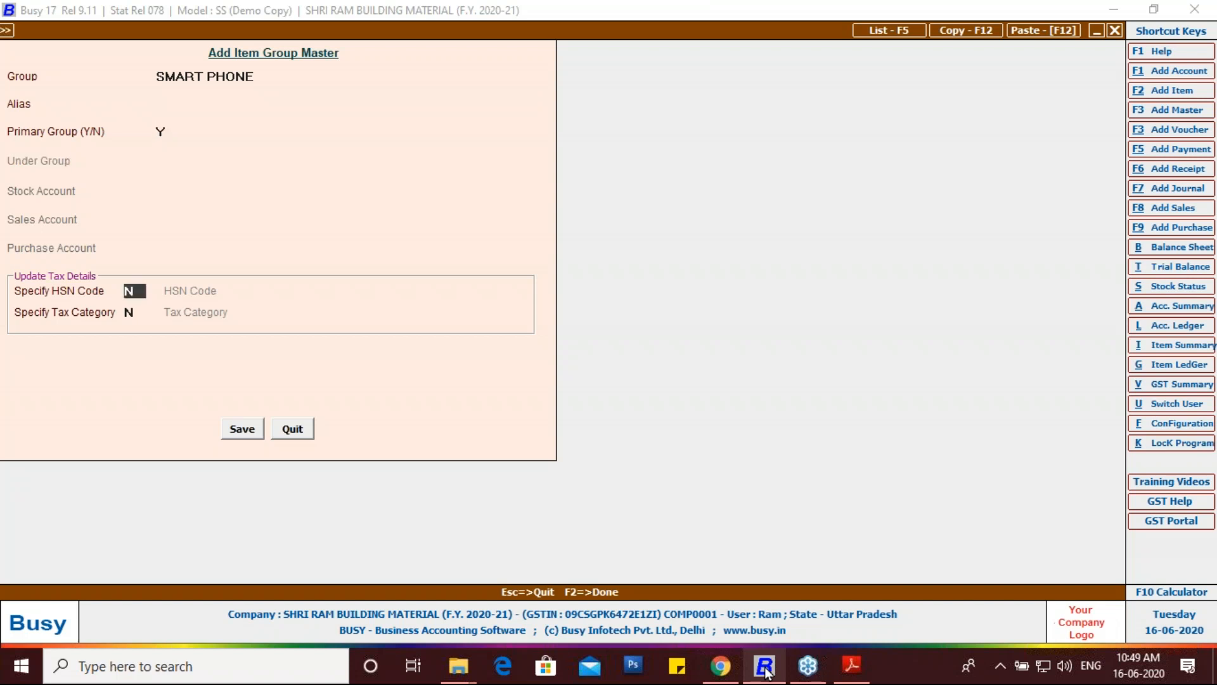
Step: Give the SMART PHONE group HSN code 8517 and tax category GST 18%, and save it
type("y")
key("Return")
type("8517")
key("Return")
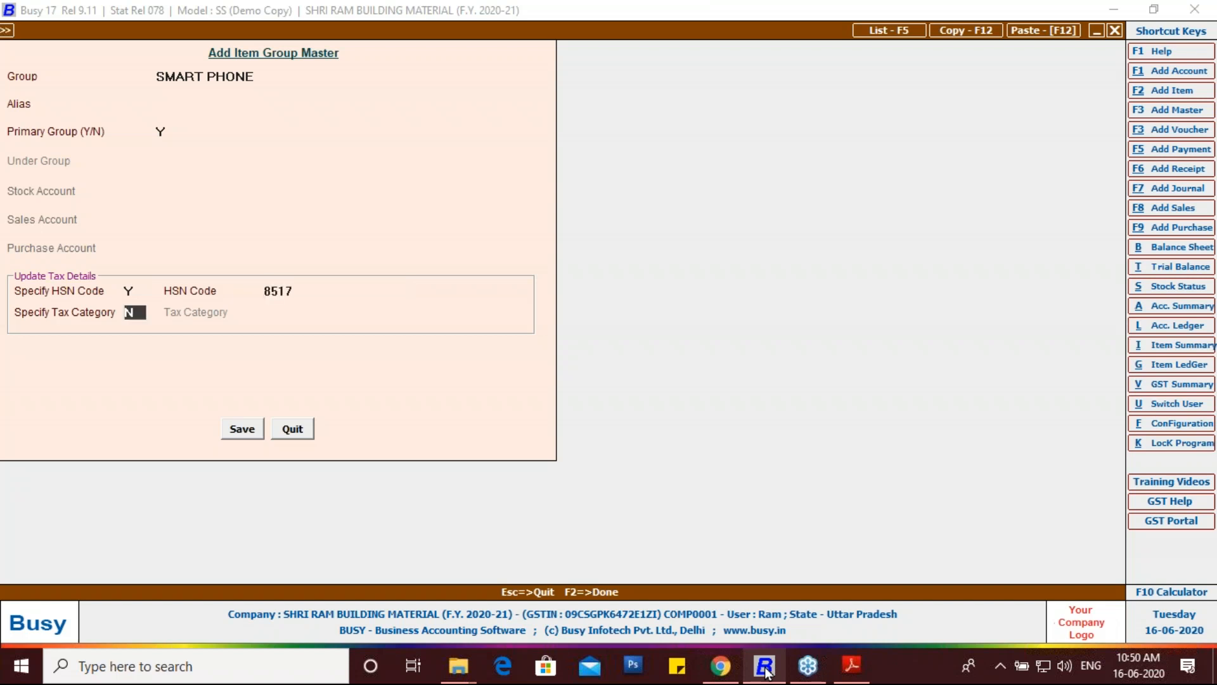
type("Y")
key("Return")
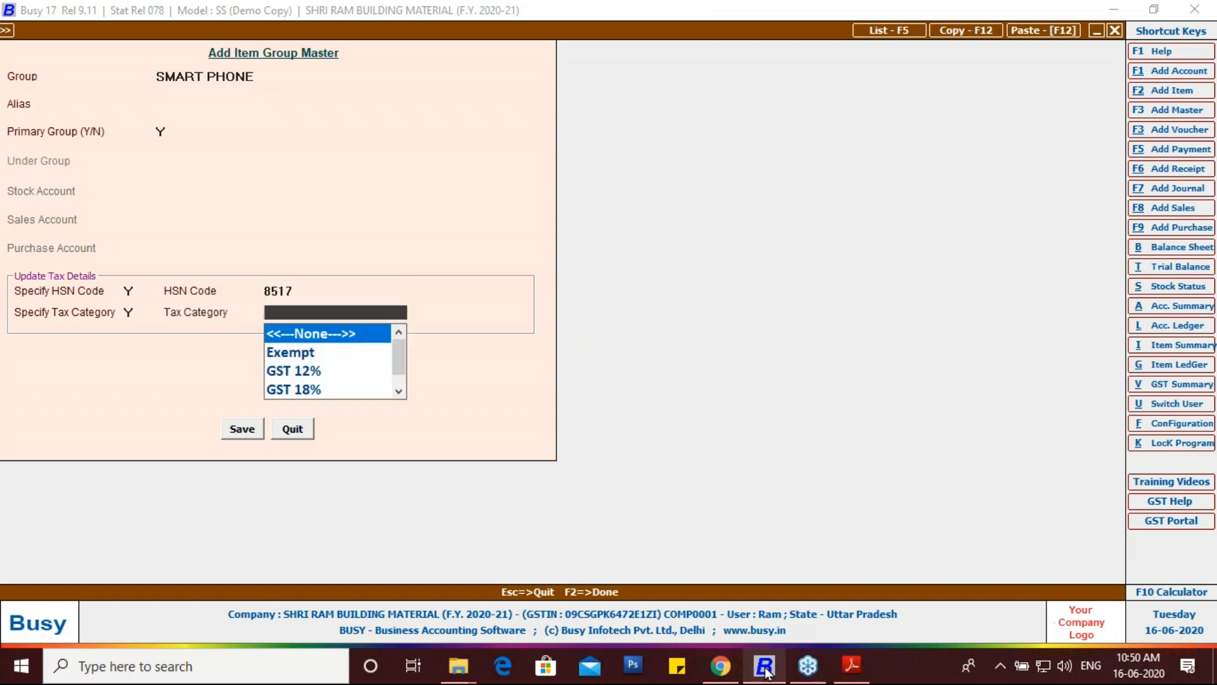
key("Down")
key("Down")
key("Down")
key("Down")
key("Up")
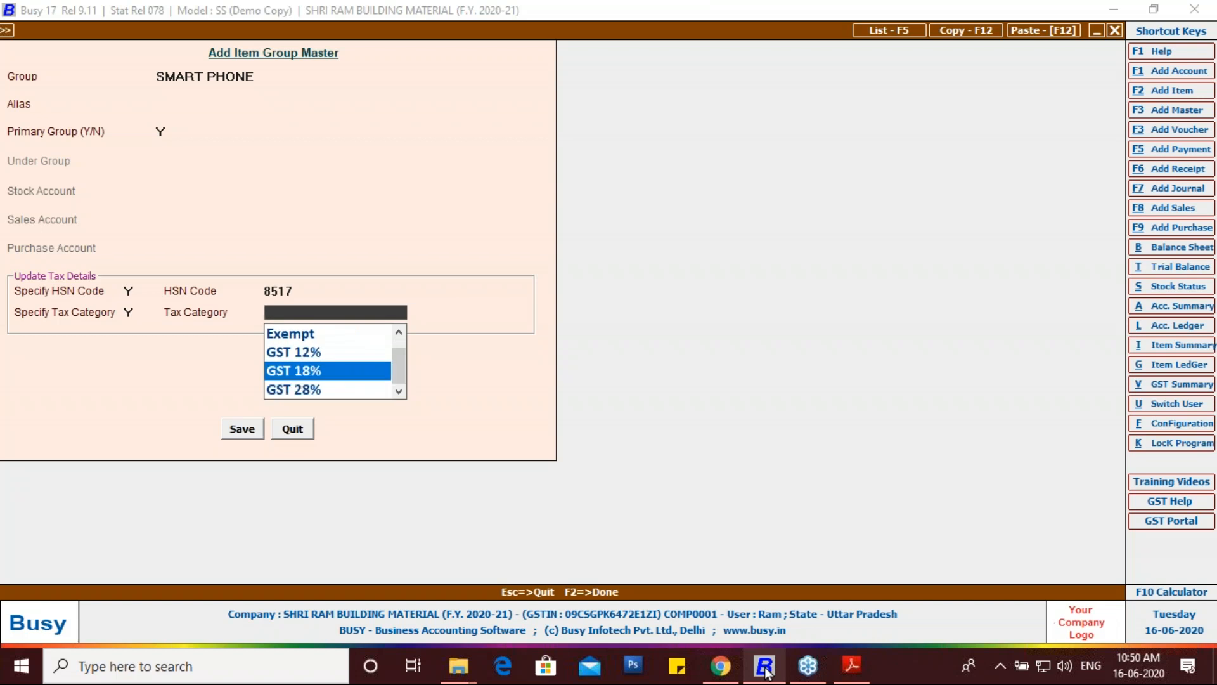
key("Return")
key("Return")
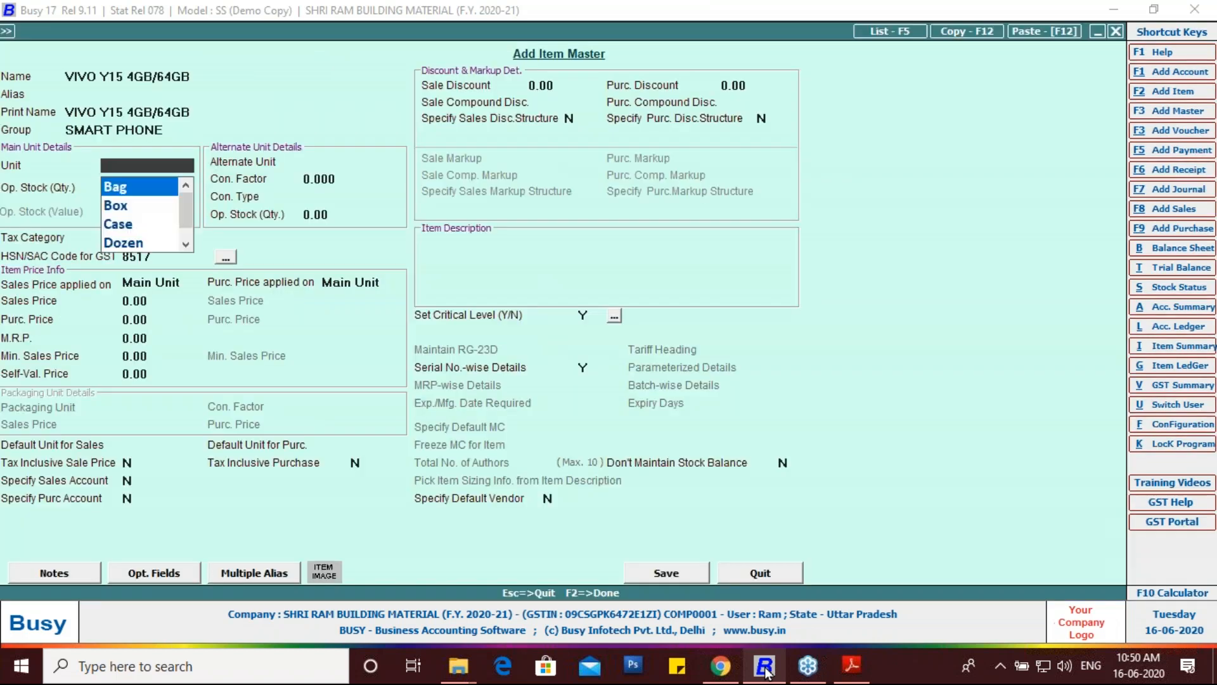
Step: Set the item's unit to Pcs. and skip opening stock to reach the price fields
type("P")
key("Return")
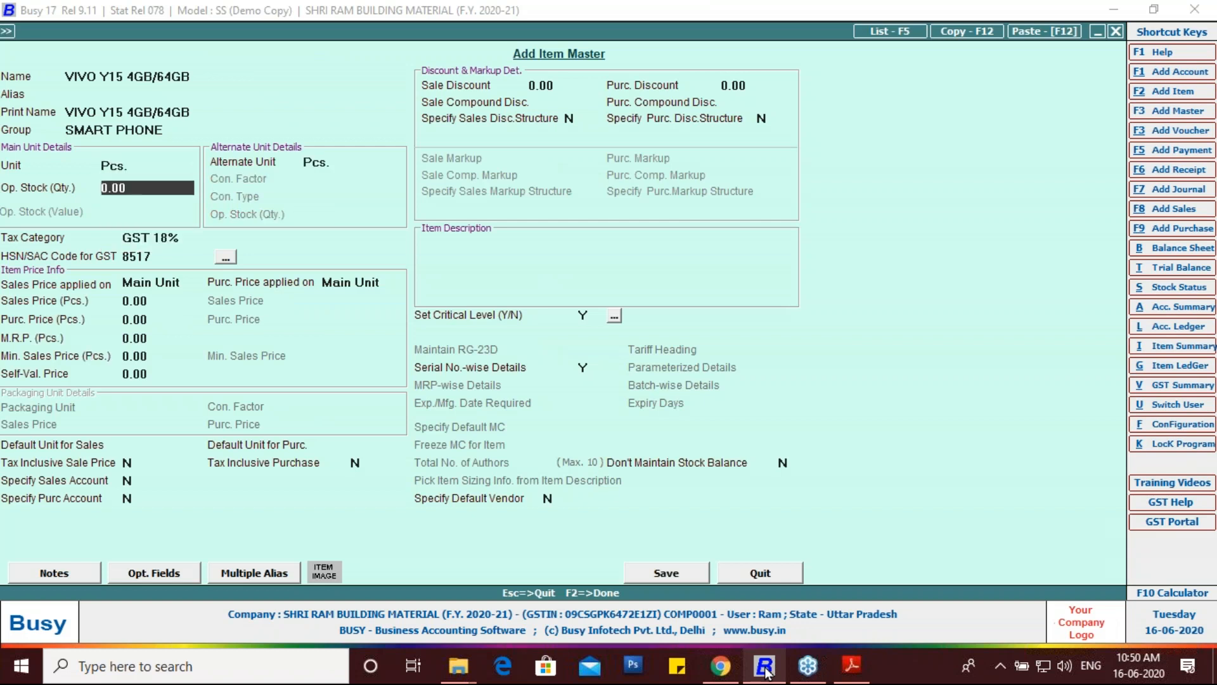
key("Return")
key("Return")
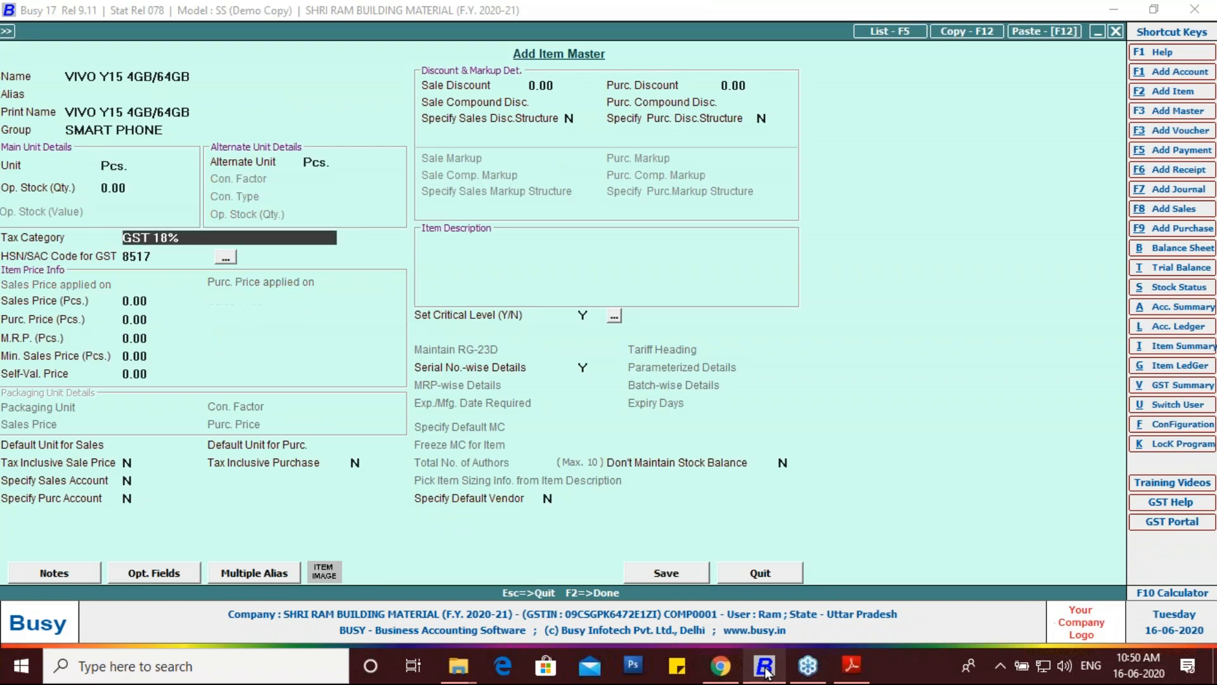
key("Return")
key("Return")
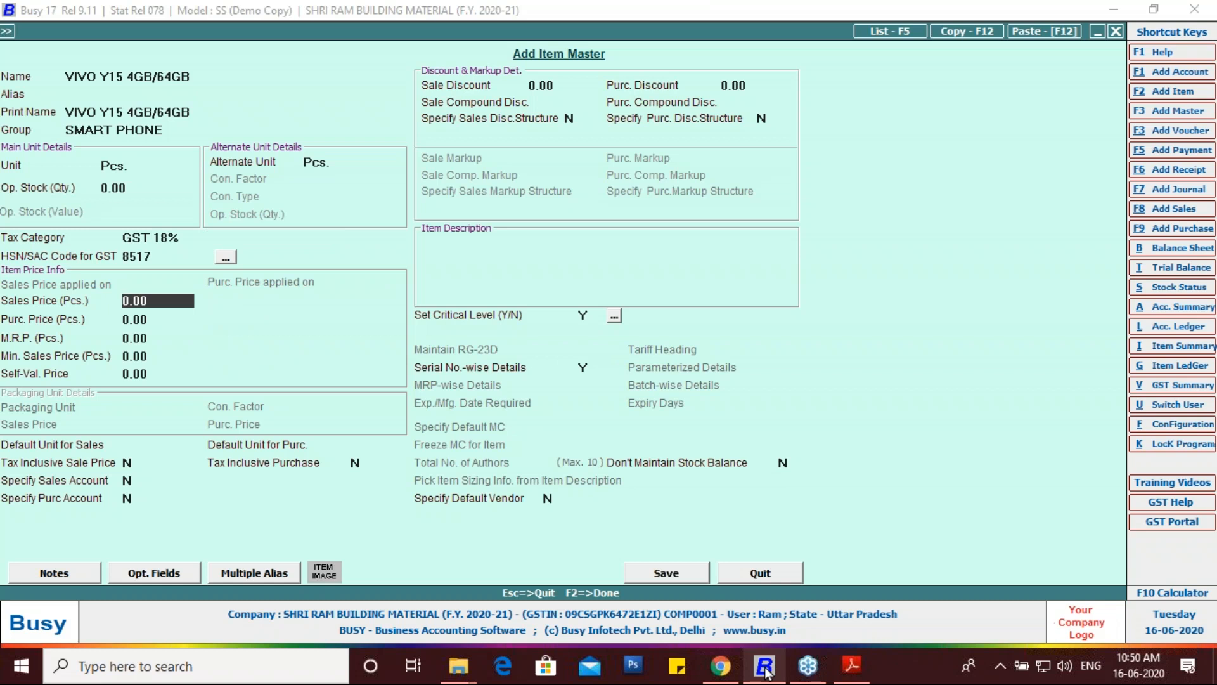
Step: Enter sales price 11,500, purchase price 11,000, MRP 12,000 and minimum sales price 11,200
type("11500")
key("Return")
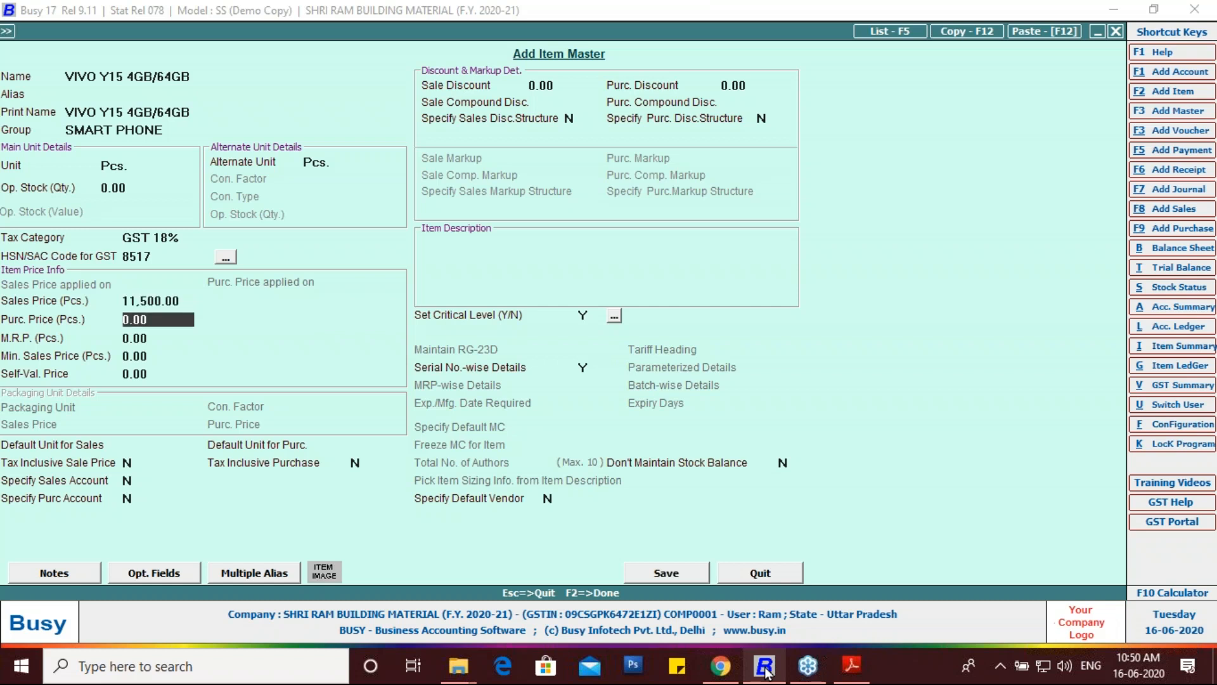
type("1000")
key("BackSpace")
key("BackSpace")
key("BackSpace")
type("1,000")
key("Return")
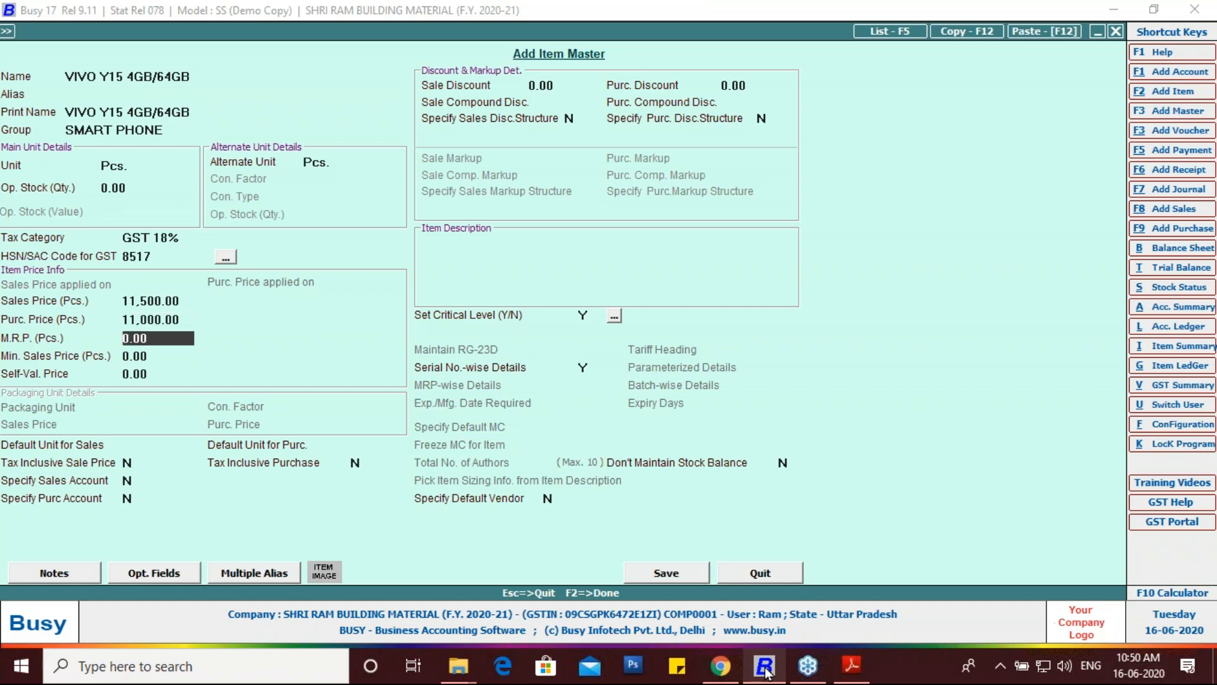
type("120000")
key("BackSpace")
key("Return")
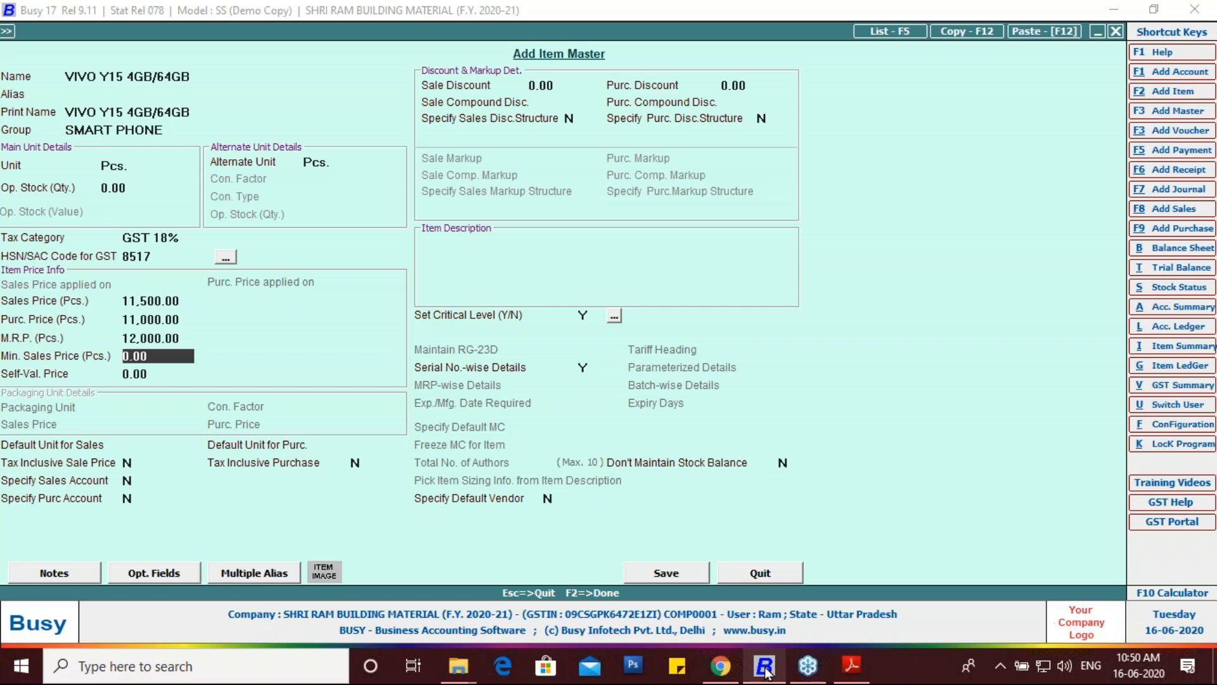
type("11200")
key("Return")
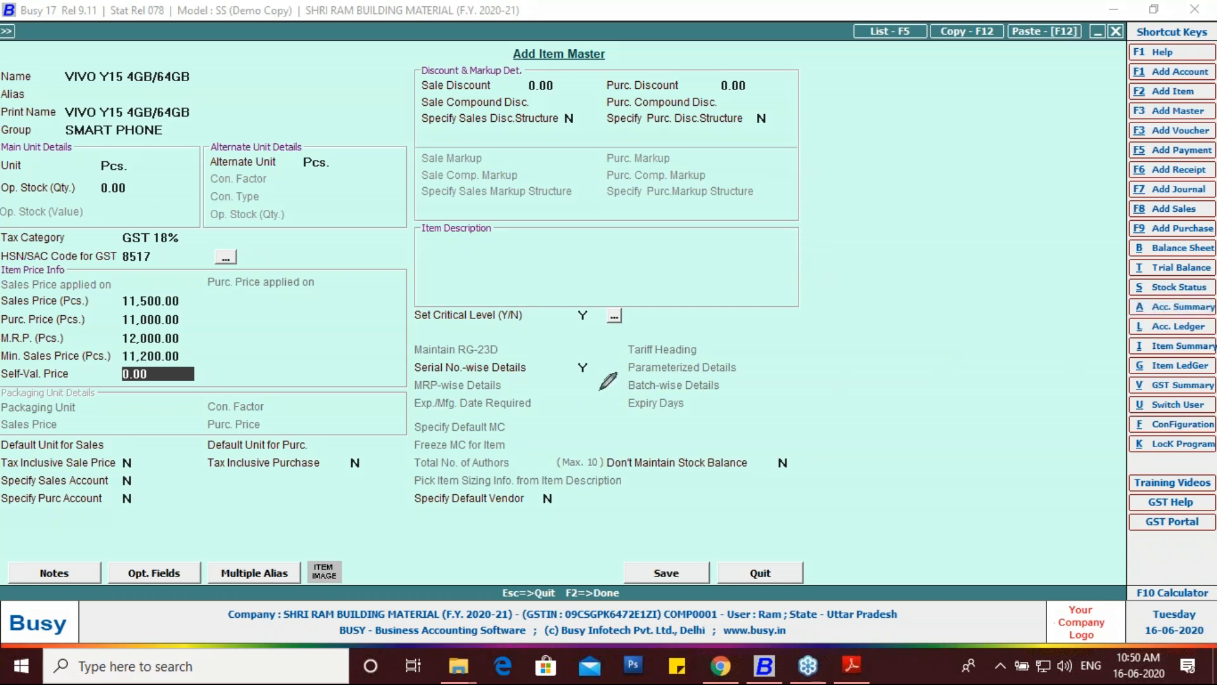
Step: Set Critical Level to N and bring up the Serial Numbering Type & Warranty Details dialog
mouse_move(579, 385)
left_mouse_down()
mouse_move(587, 351)
mouse_move(596, 365)
mouse_move(575, 384)
left_mouse_up()
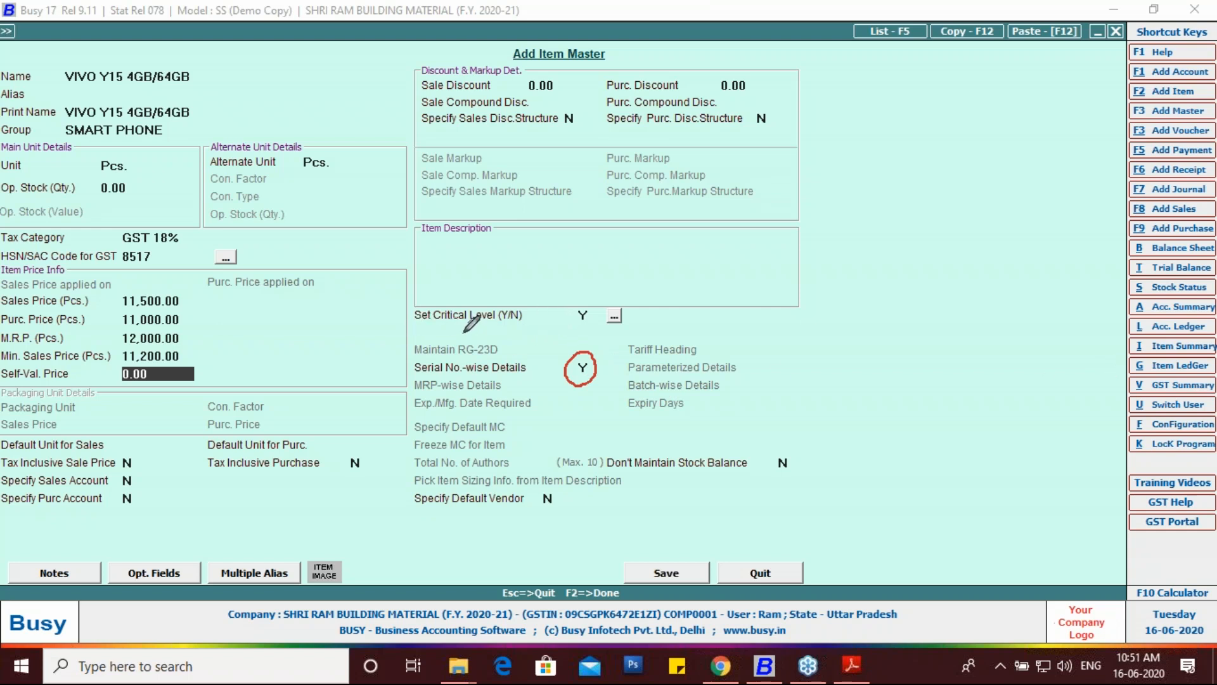
left_click(442, 331)
left_click_drag(402, 324, 657, 313)
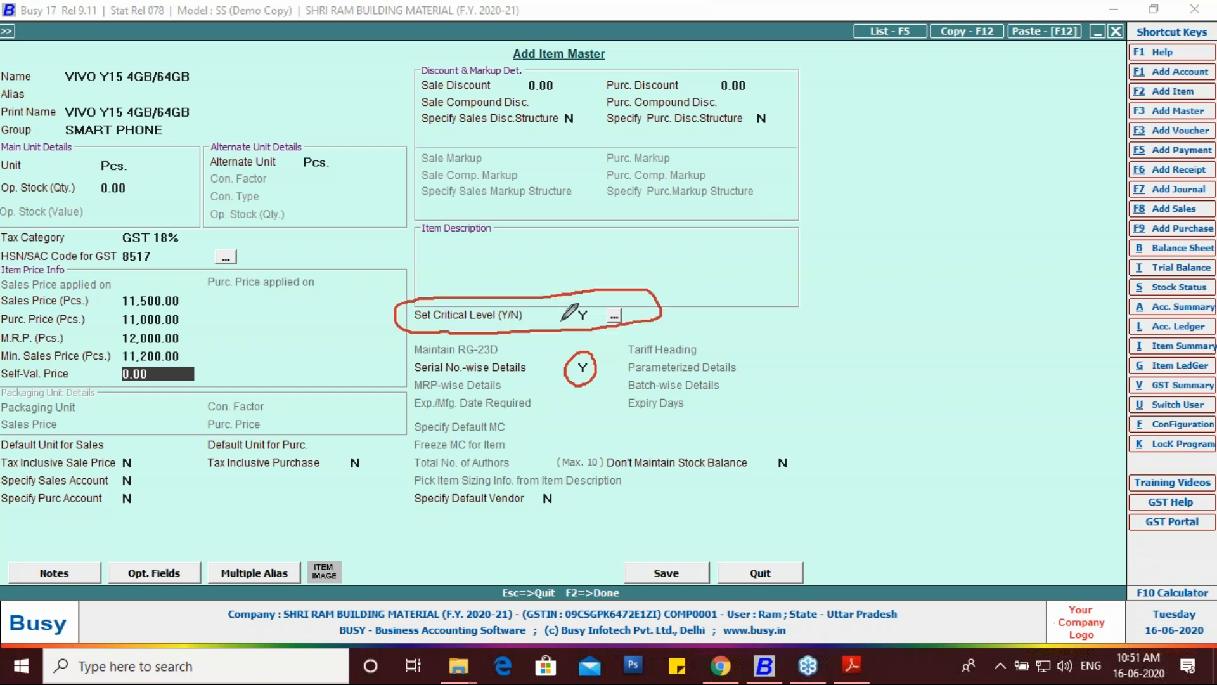
mouse_move(562, 310)
left_mouse_down()
mouse_move(592, 328)
mouse_move(573, 332)
left_mouse_up()
mouse_move(683, 548)
left_mouse_down()
mouse_move(641, 549)
mouse_move(624, 578)
mouse_move(695, 596)
mouse_move(669, 539)
left_mouse_up()
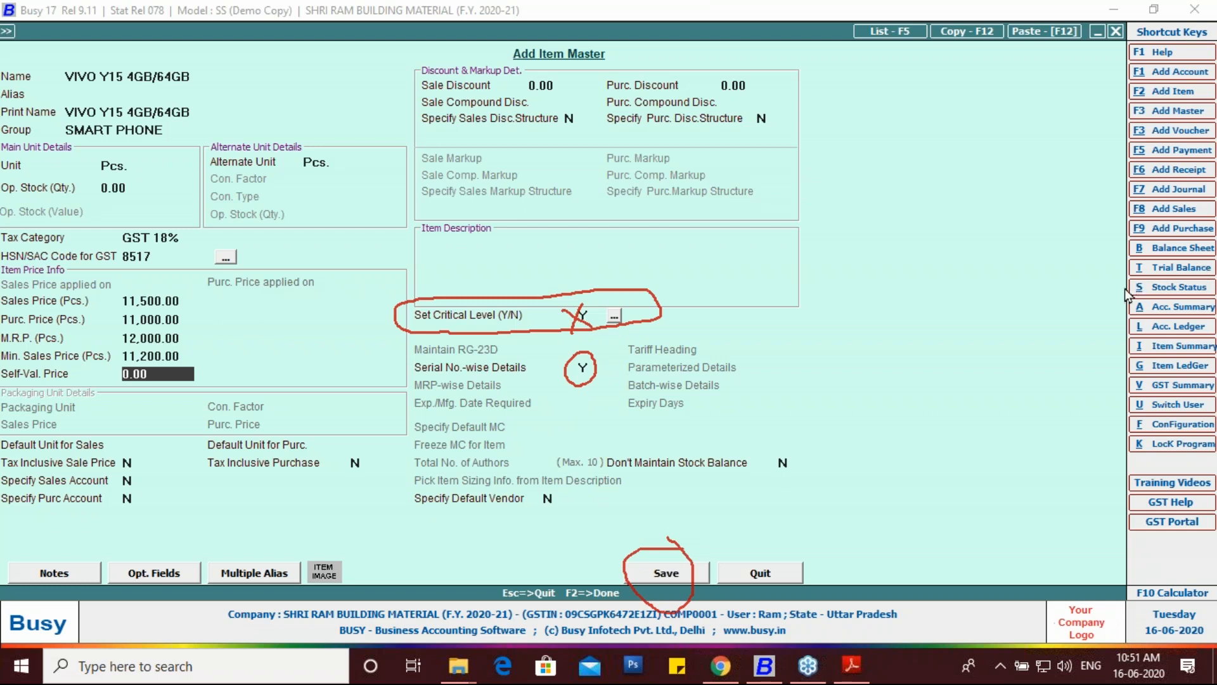
left_click(585, 313)
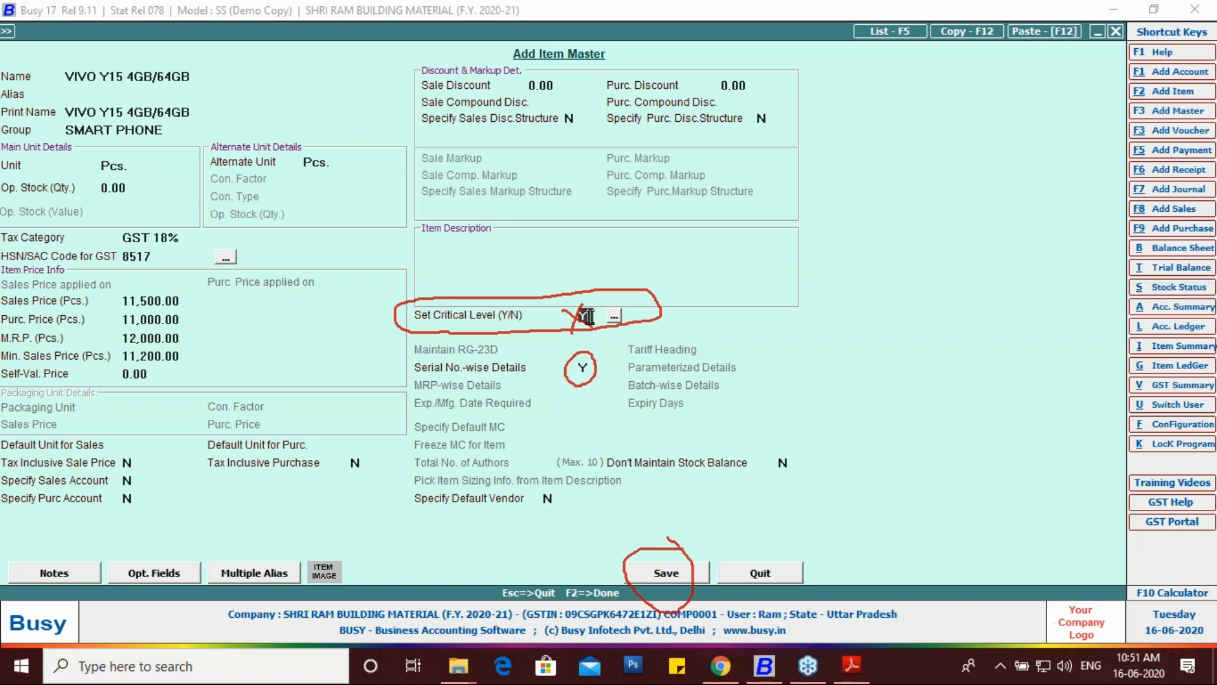
key("n")
key("Return")
key("Return")
key("F2")
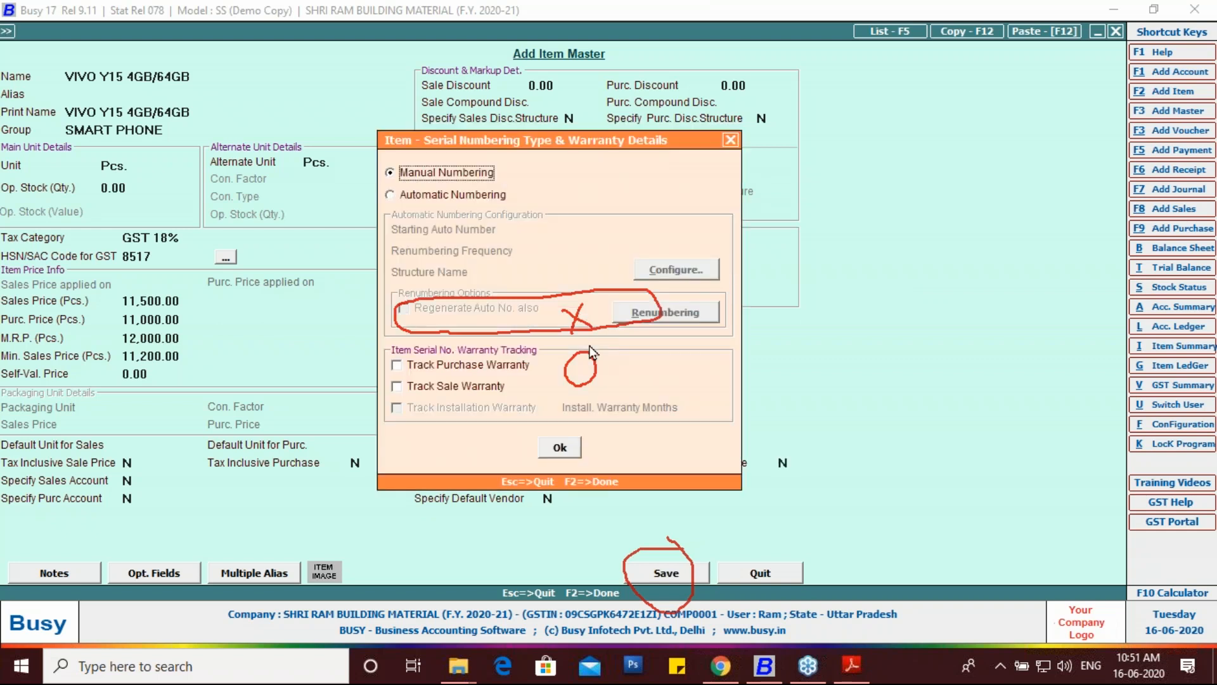
left_click(1199, 262)
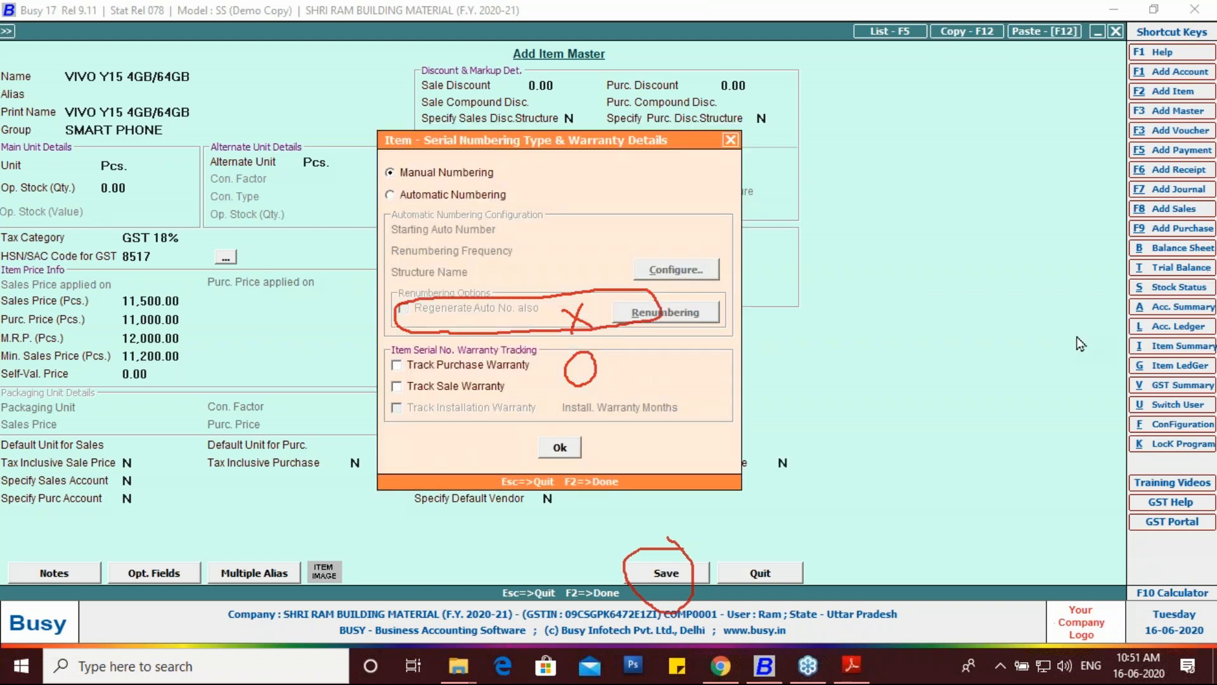
left_click(1074, 385)
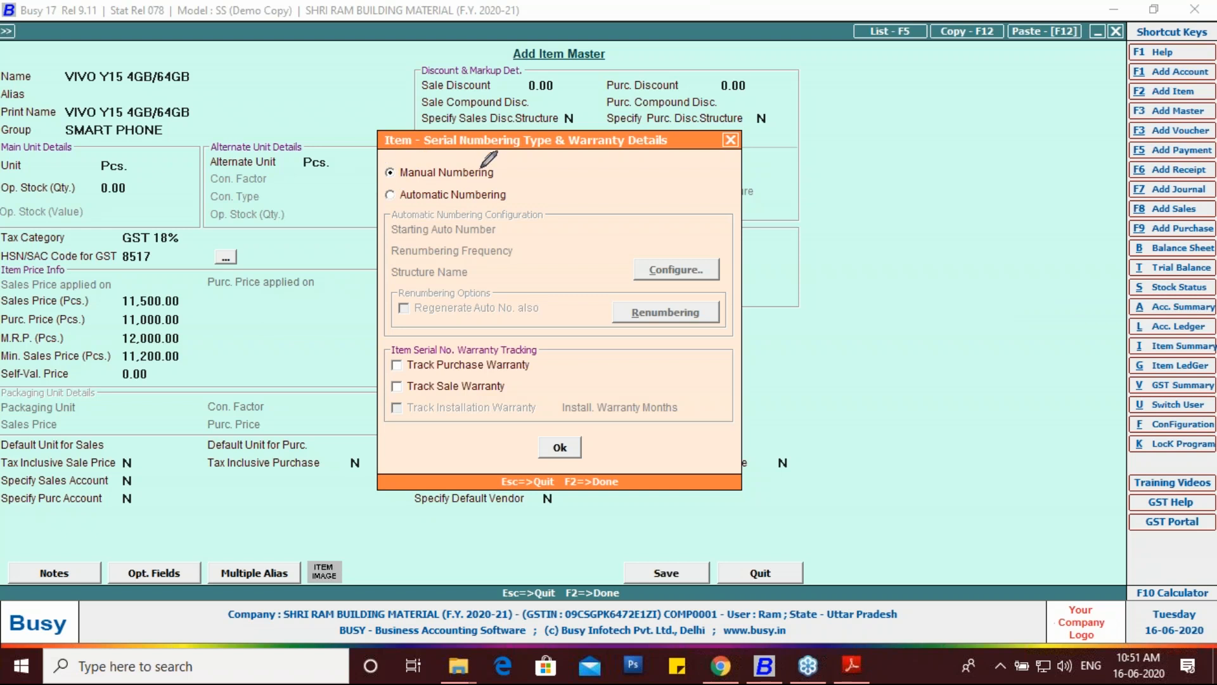
mouse_move(501, 170)
left_mouse_down()
mouse_move(518, 166)
mouse_move(519, 195)
mouse_move(526, 188)
left_mouse_up()
Step: Accept Manual Numbering and confirm saving the VIVO Y15 4GB/64GB item master
left_click(553, 449)
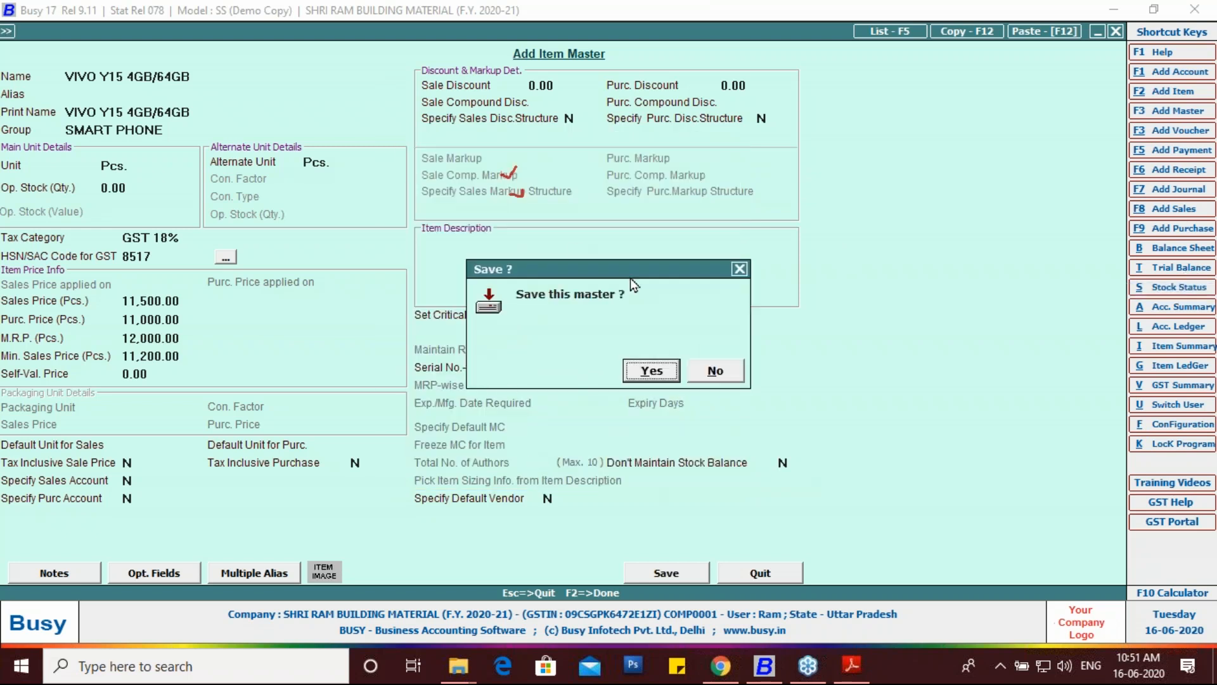
left_click(648, 375)
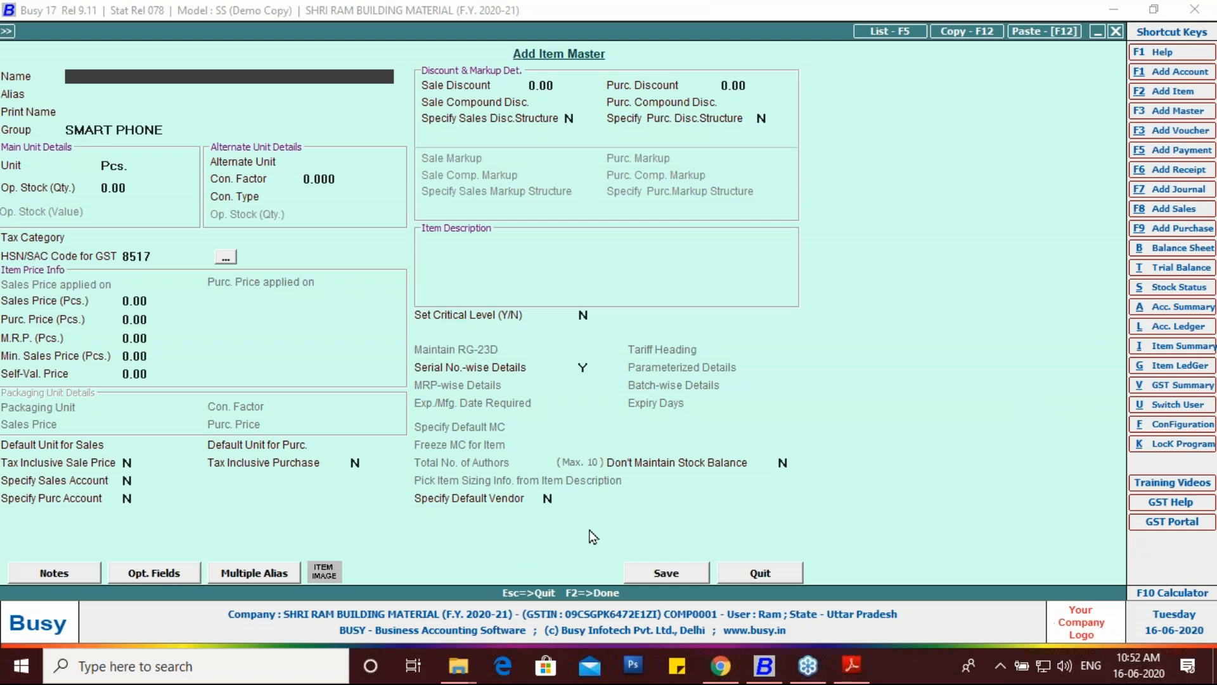
Step: Close the item form and start a new voucher from Transactions > Purchase > Add
left_click(742, 571)
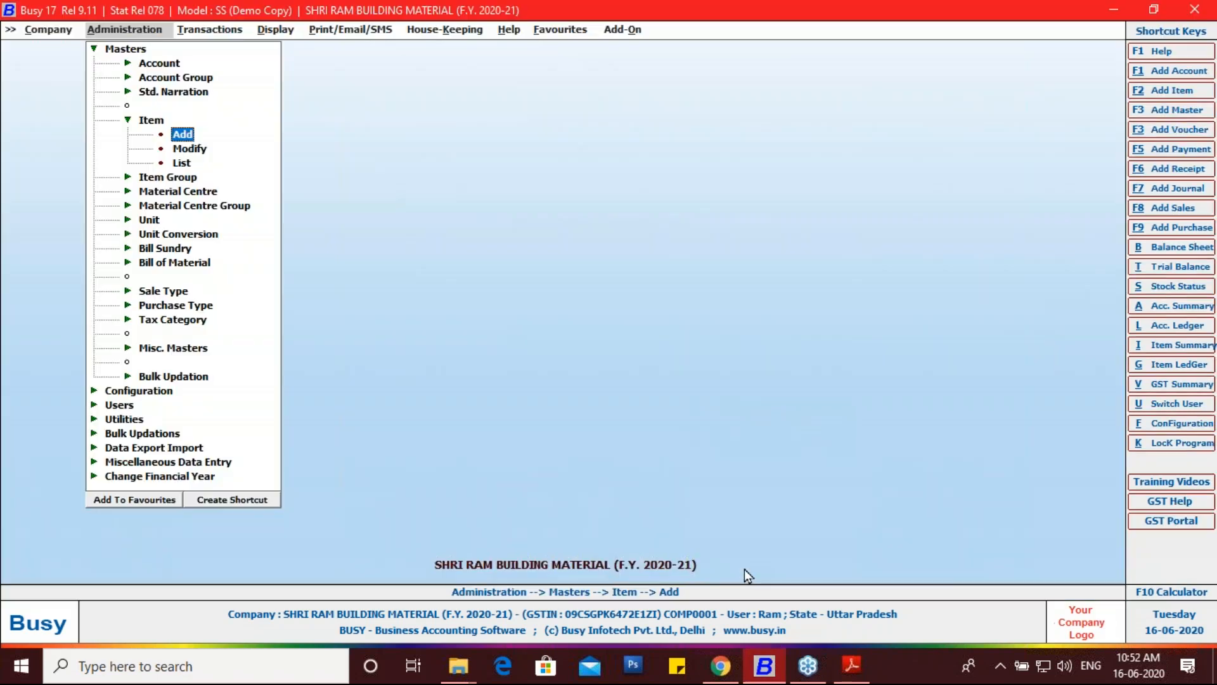
key("Escape")
key("Escape")
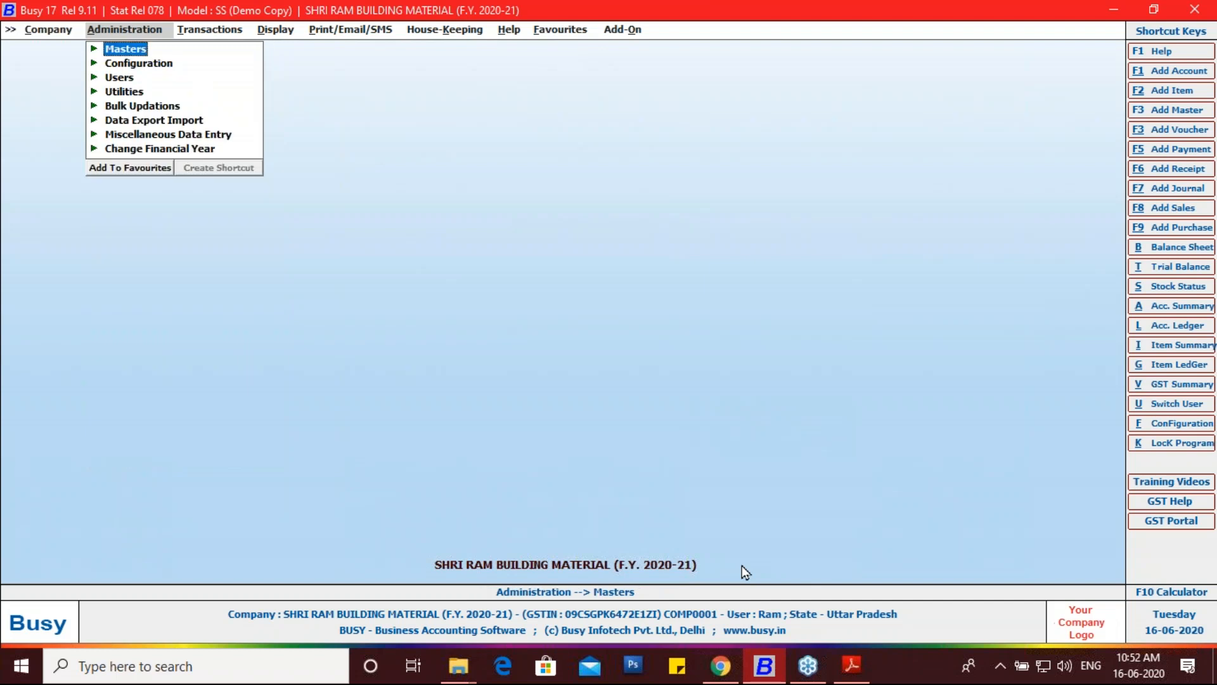
key("Right")
key("Down")
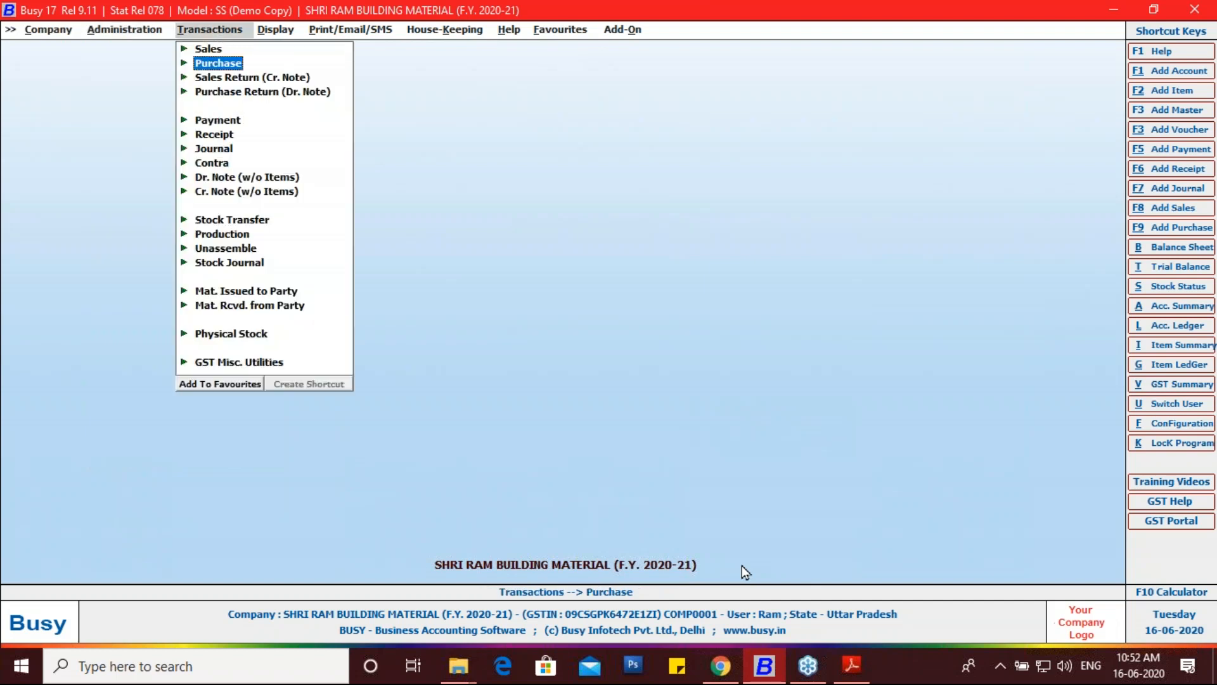
key("Return")
key("Return")
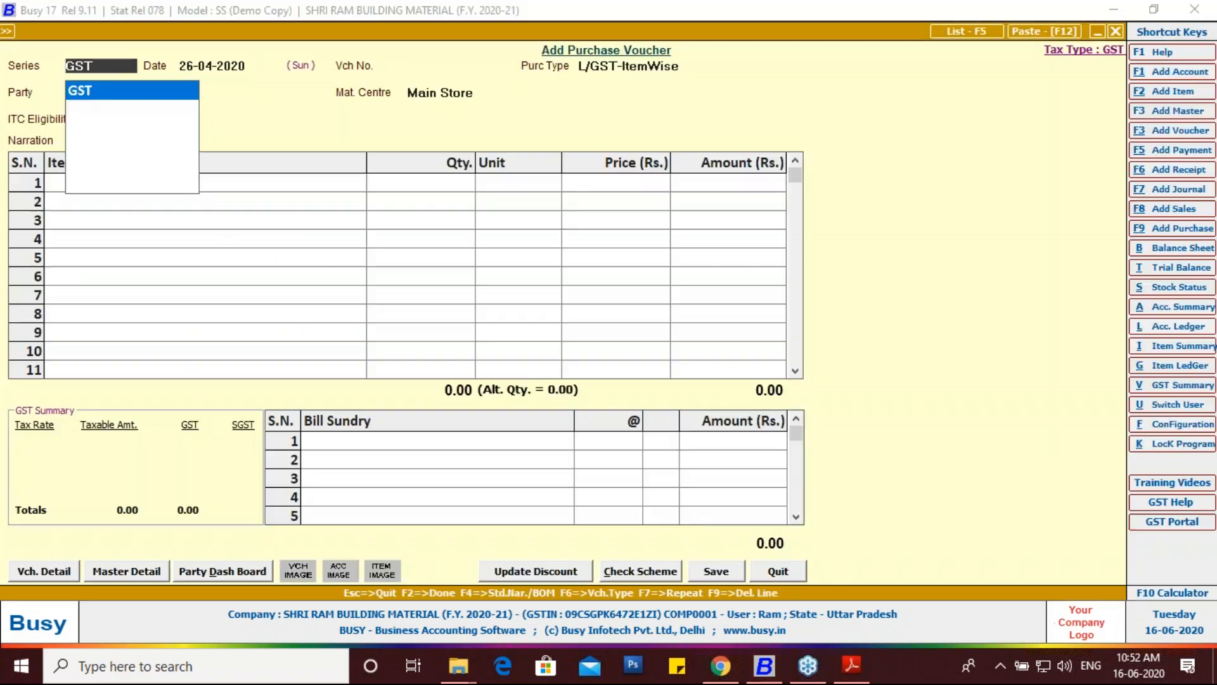
key("Return")
Step: Date the voucher 01-04-2020 and choose purchase type L/GST-18%
type("01-04")
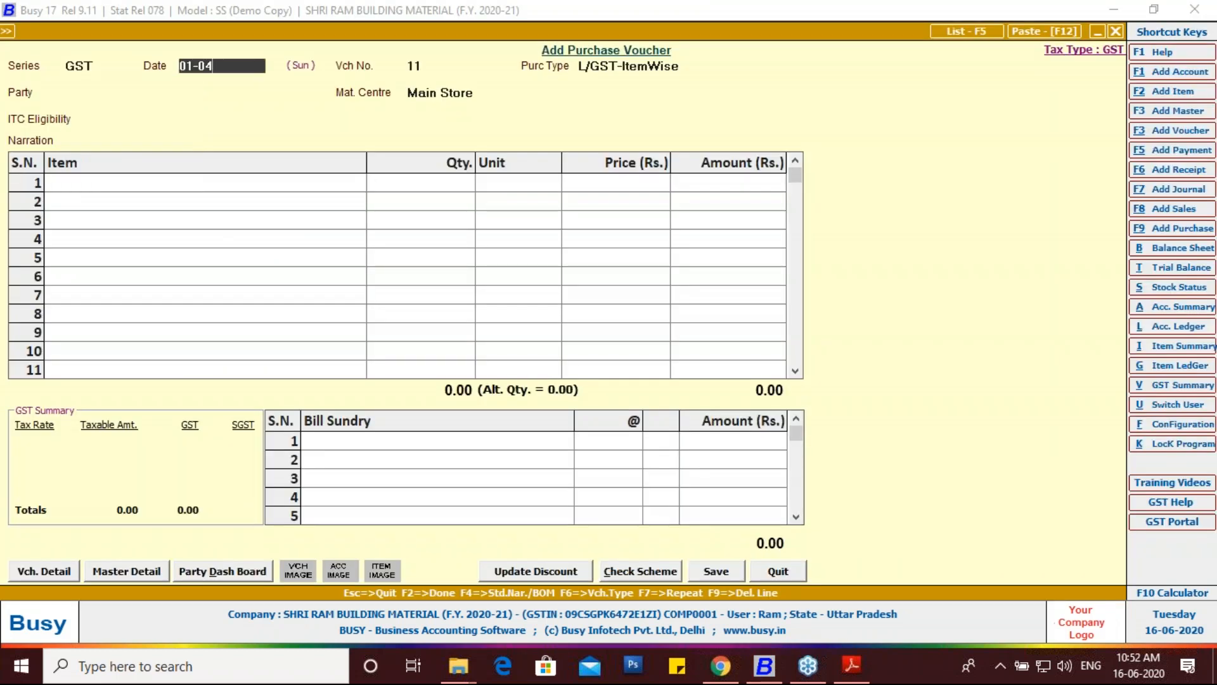
key("Return")
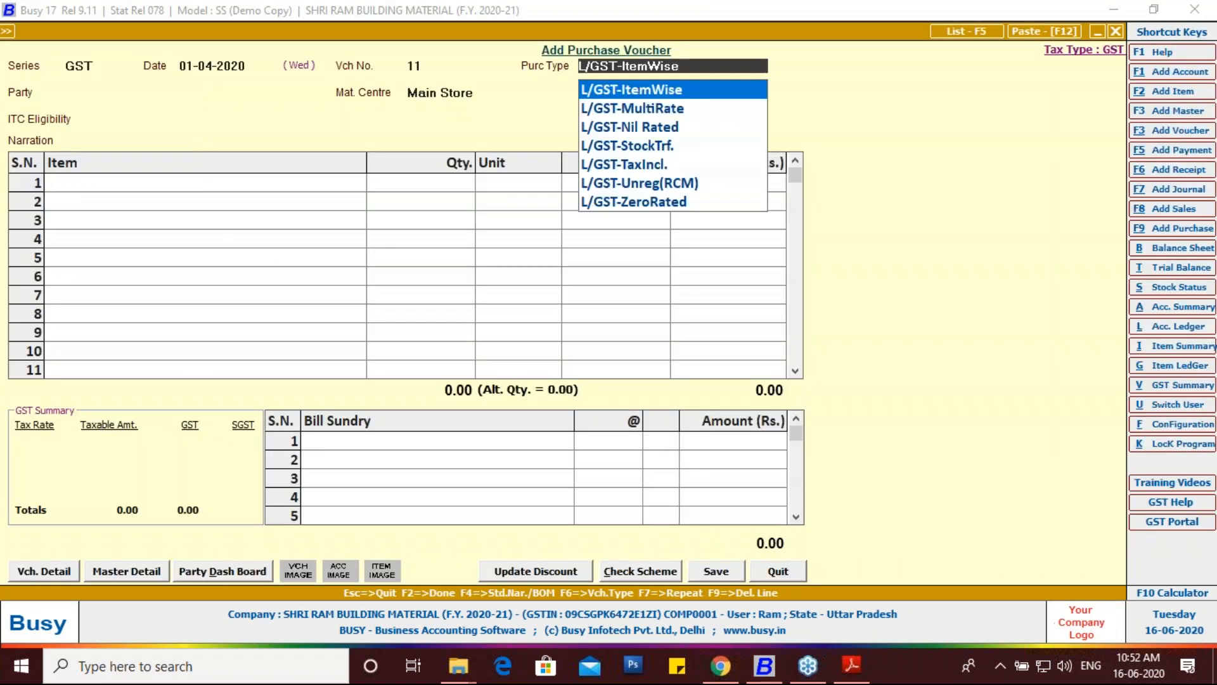
type("L")
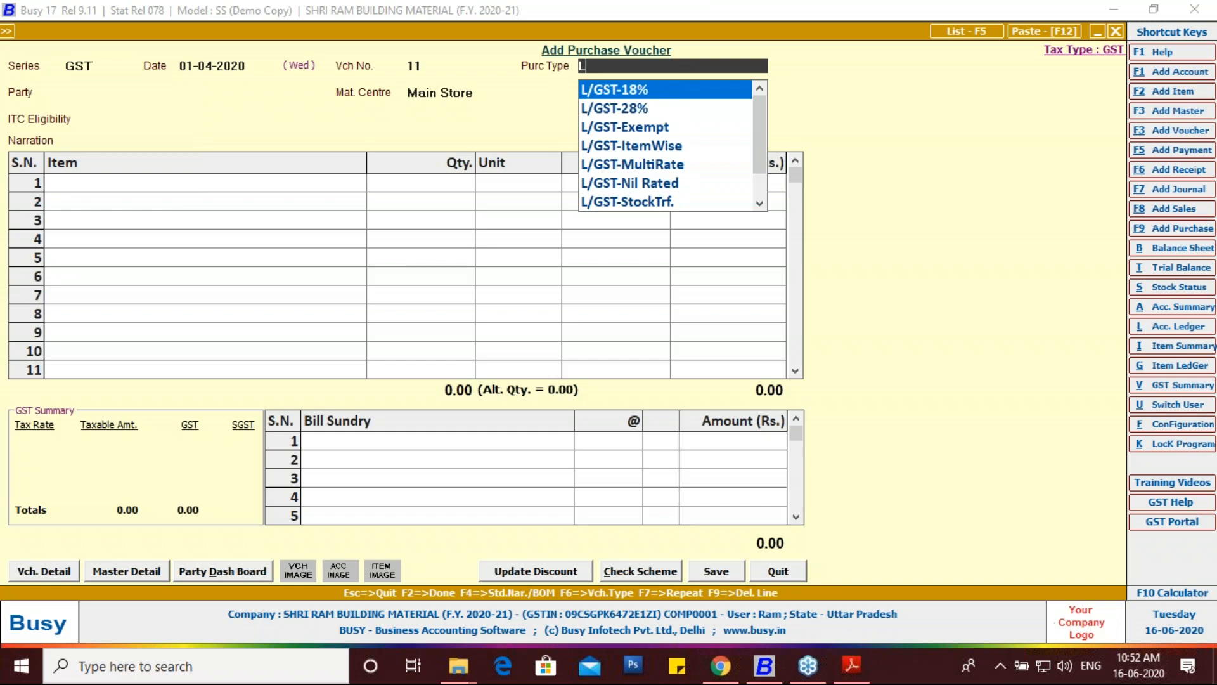
key("Return")
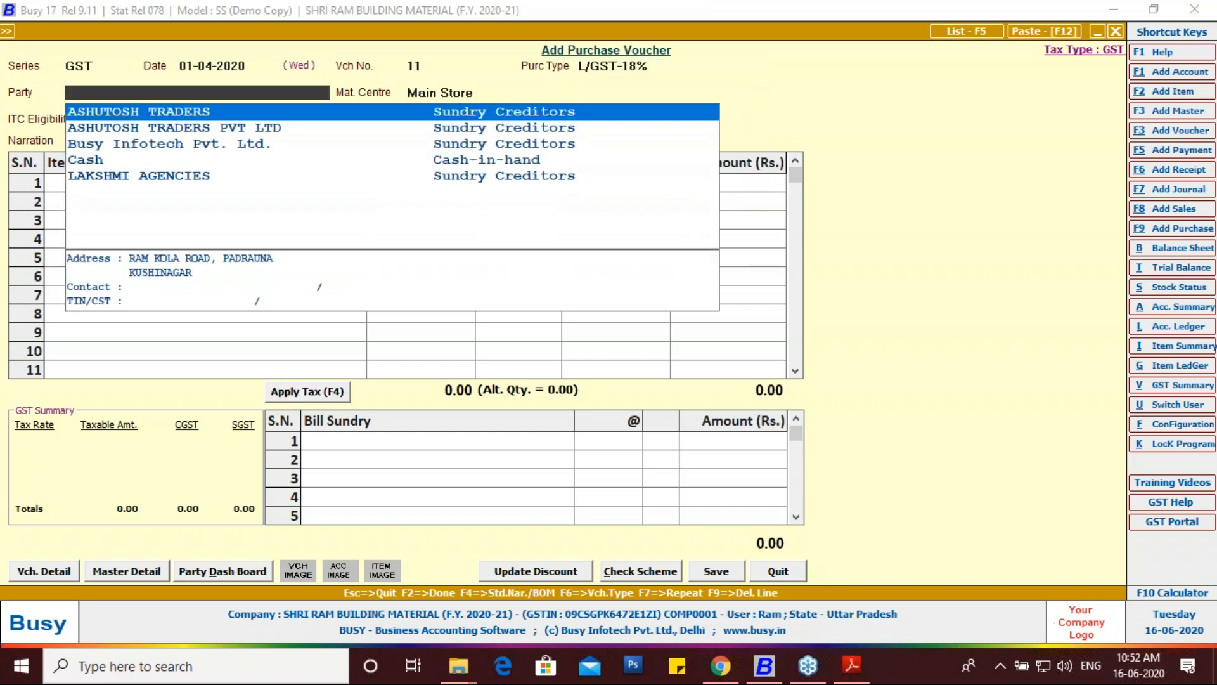
Step: Check the supplier invoice, then start a new party account named R K TRADERS
left_click(852, 664)
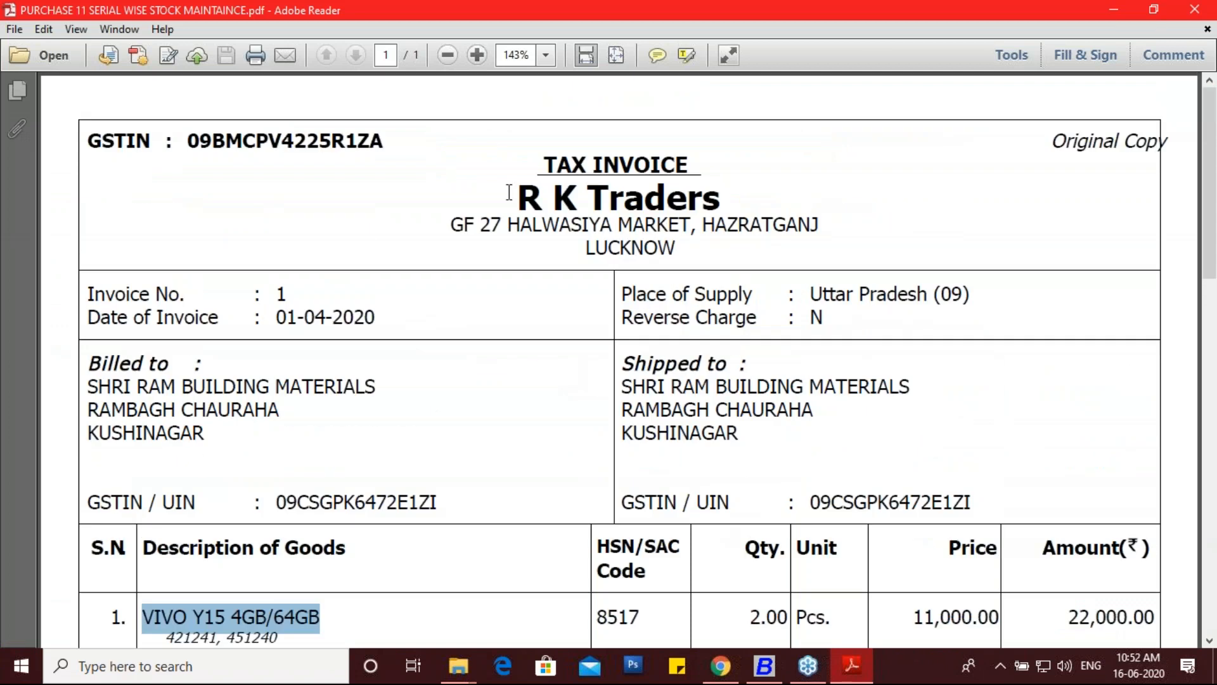
left_click(767, 667)
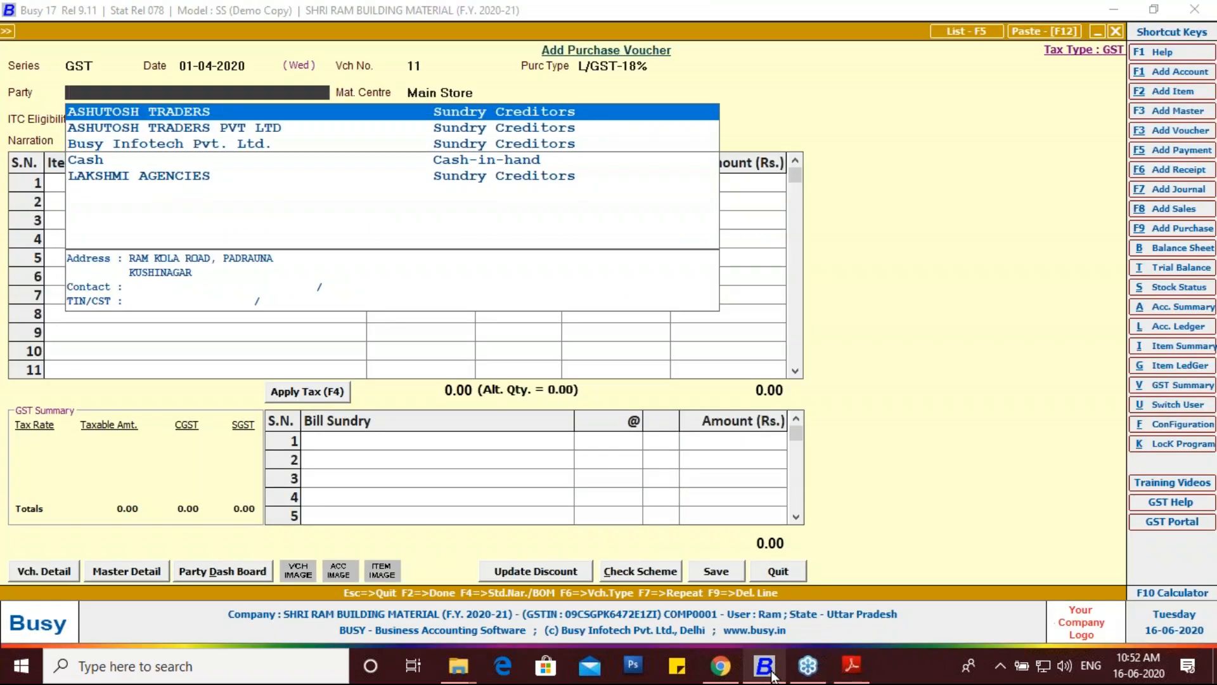
key("F3")
type("R")
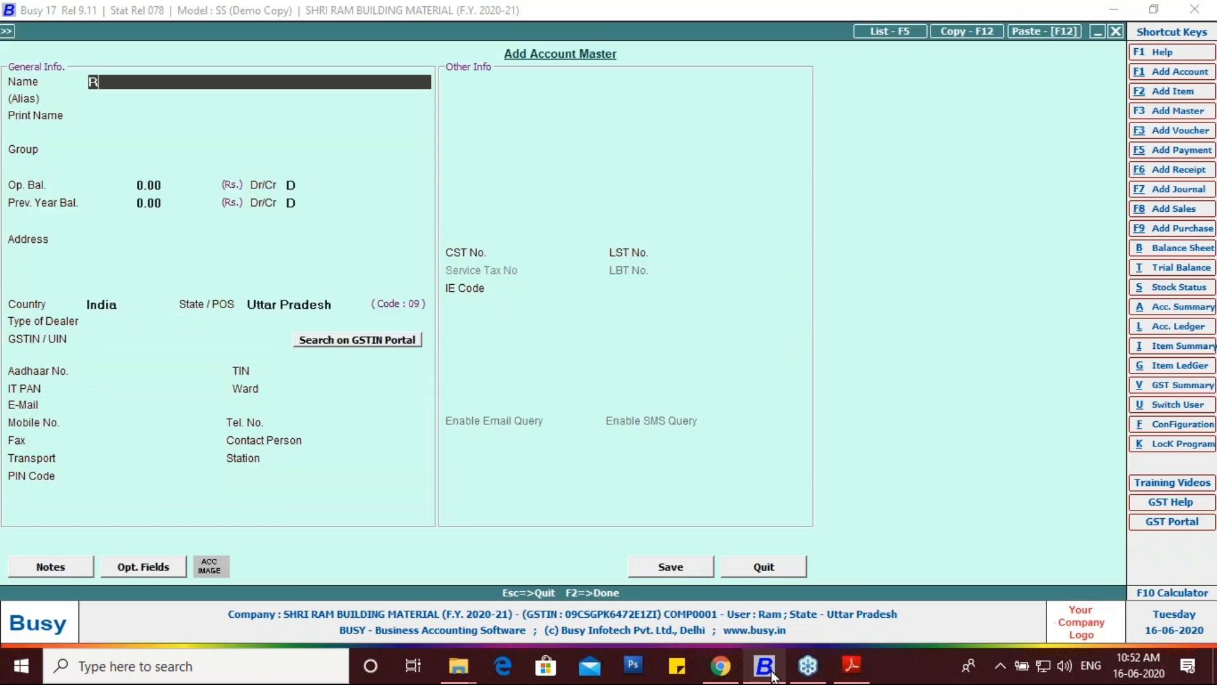
type(" K TRADERS")
key("Return")
key("Return")
key("Return")
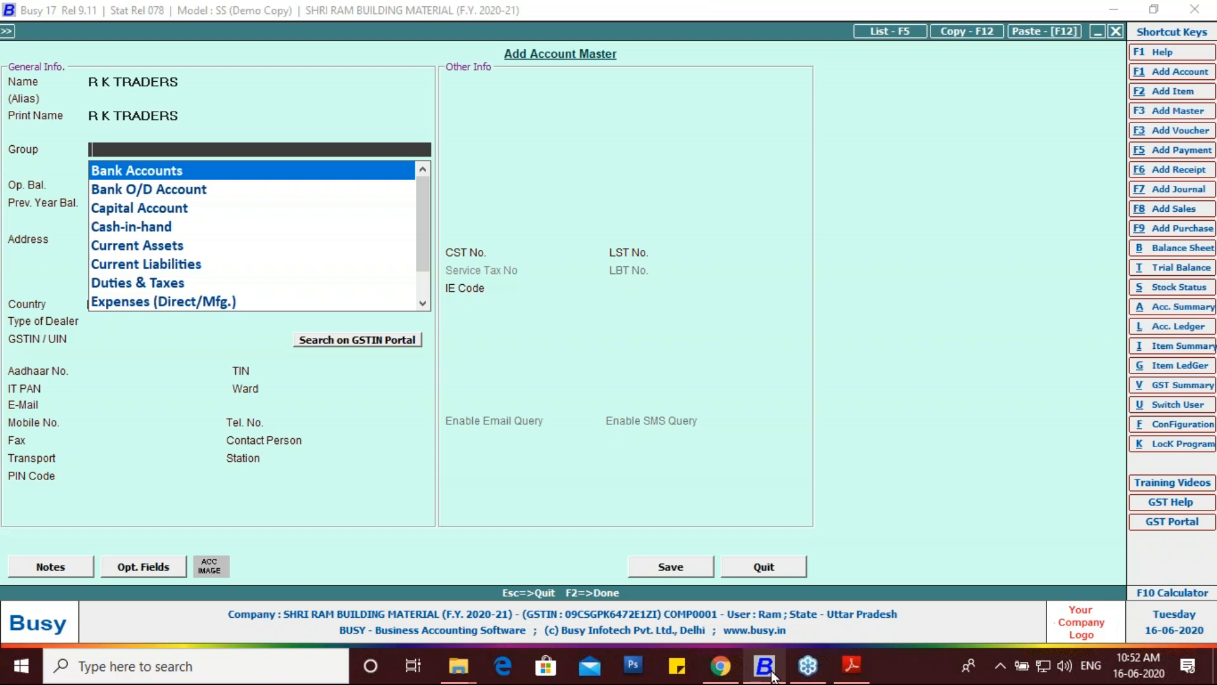
Step: Put the R K TRADERS account in the Sundry Creditors group and return to the invoice PDF
type("SU")
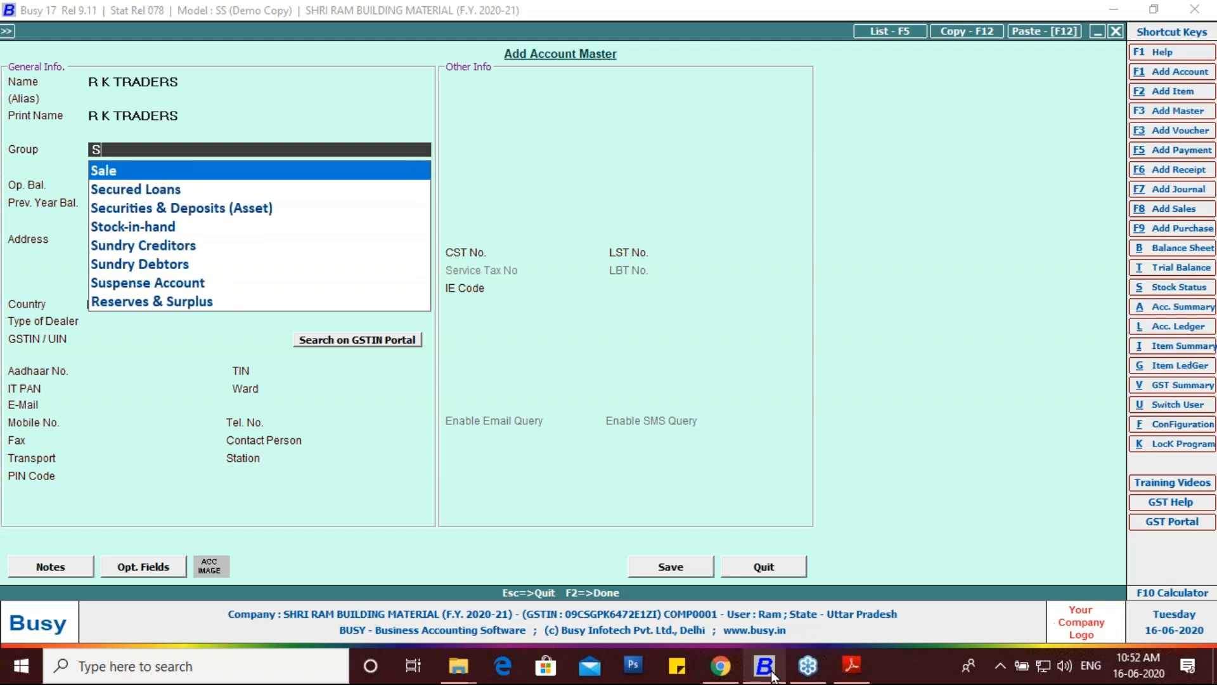
key("BackSpace")
key("BackSpace")
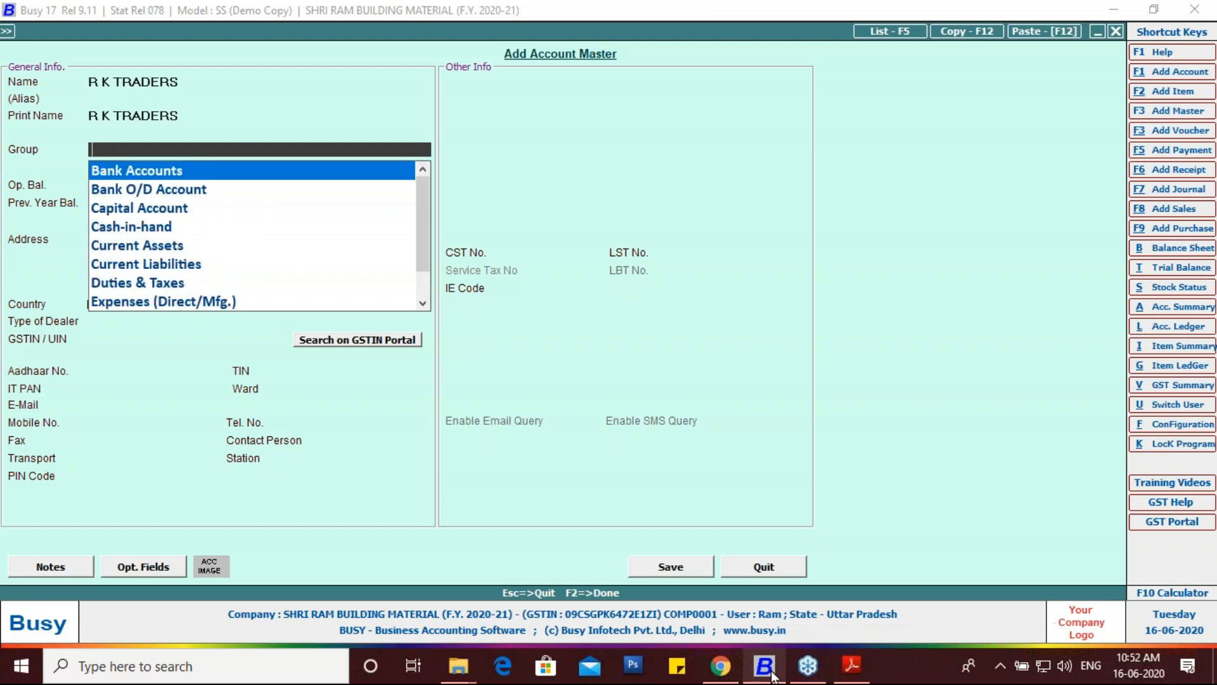
type("SU")
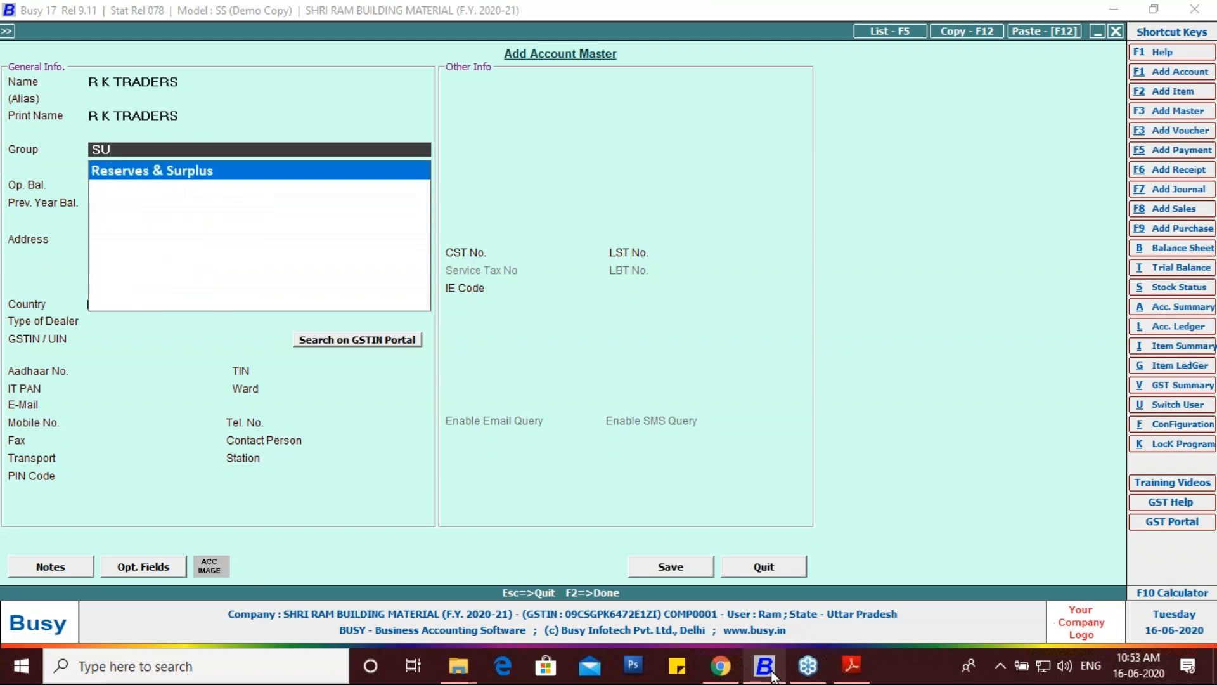
key("BackSpace")
key("Down")
key("Down")
key("Down")
key("Down")
key("Return")
key("Return")
key("Return")
key("Return")
key("Return")
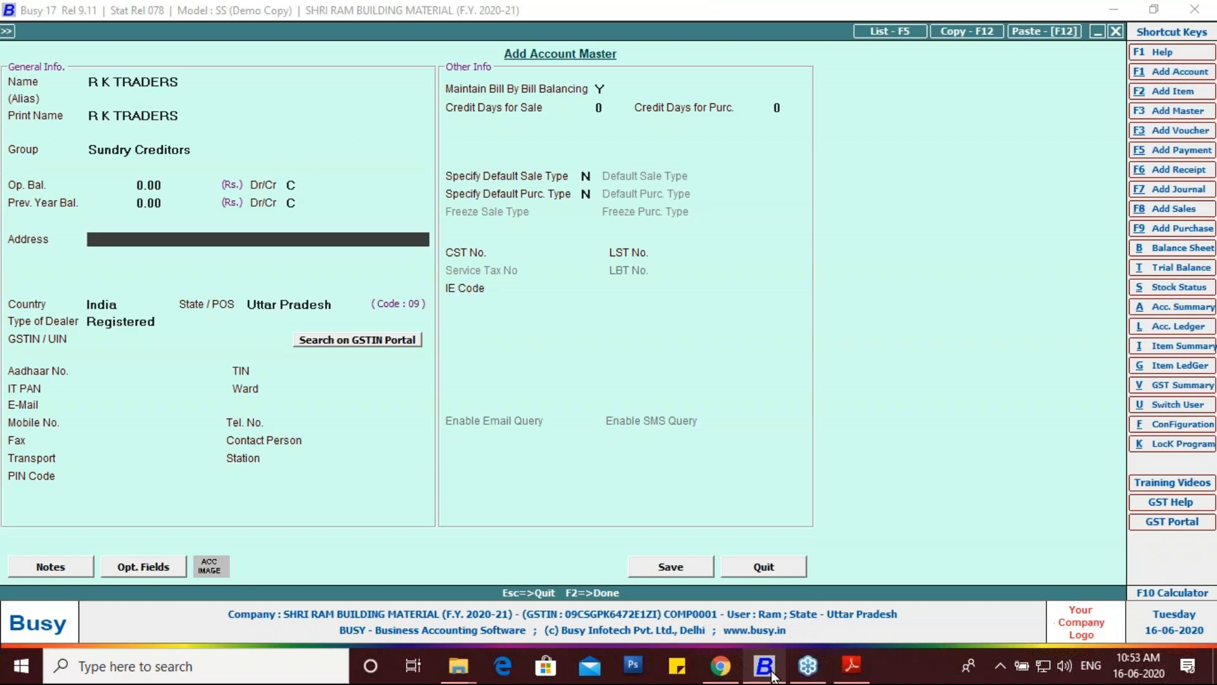
left_click(852, 665)
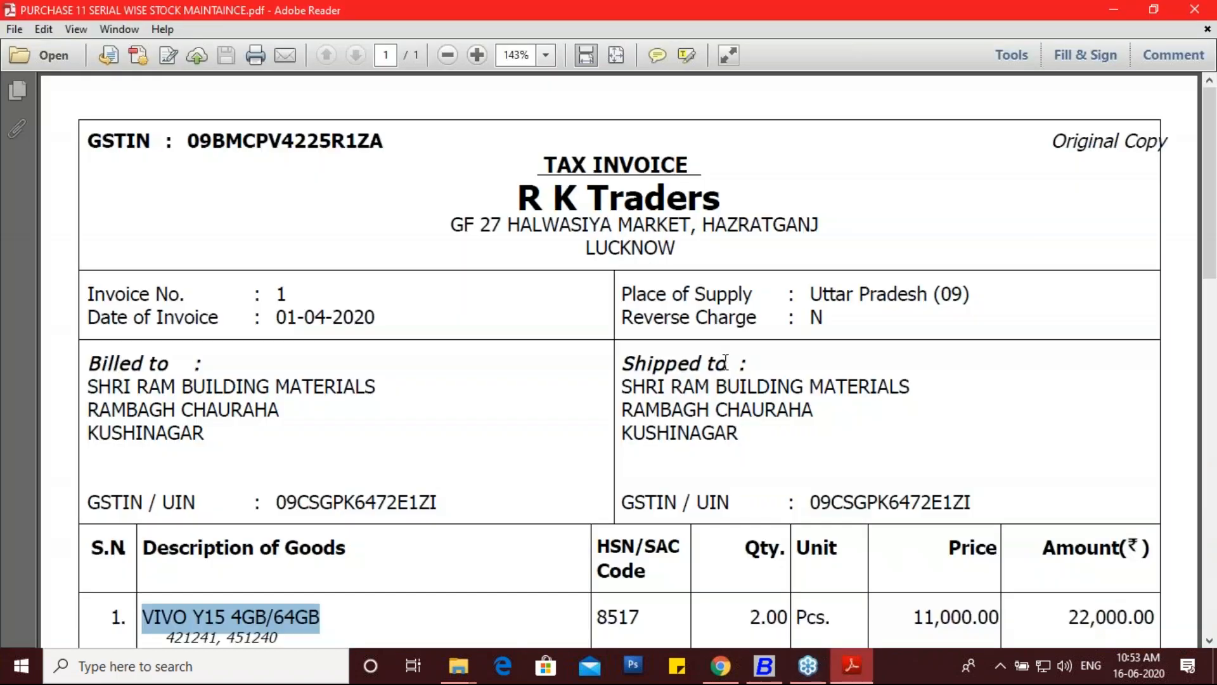
left_click_drag(448, 225, 503, 227)
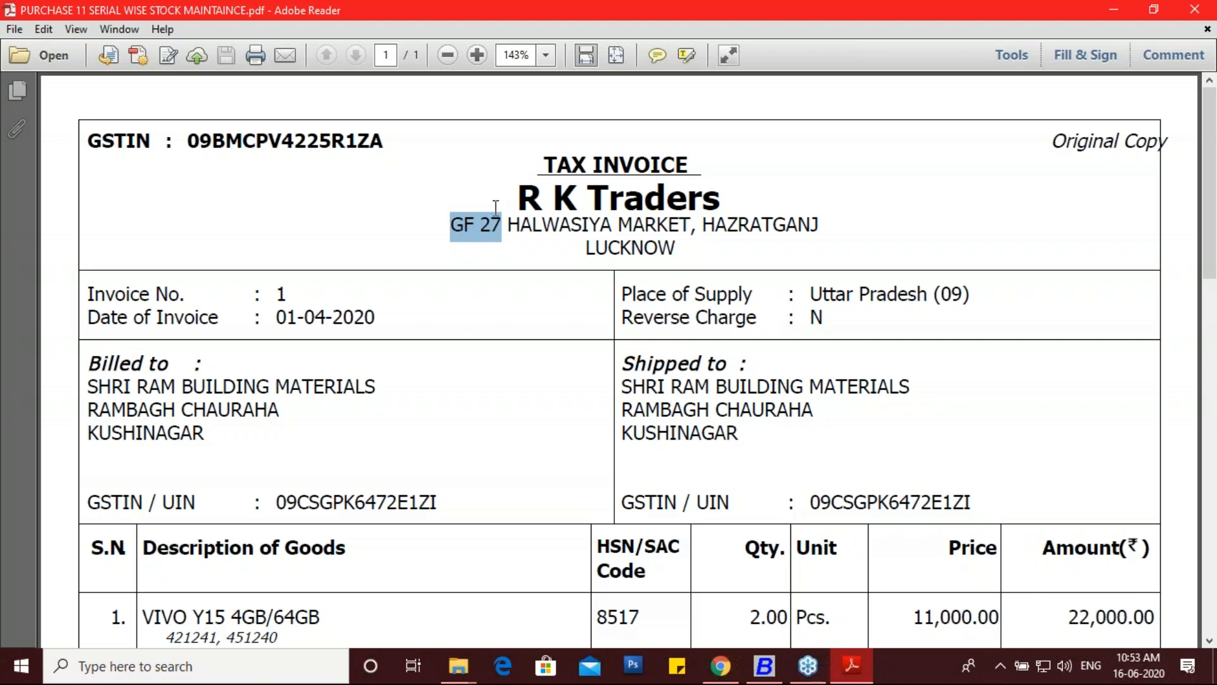
left_click(502, 226)
left_click_drag(502, 226, 479, 226)
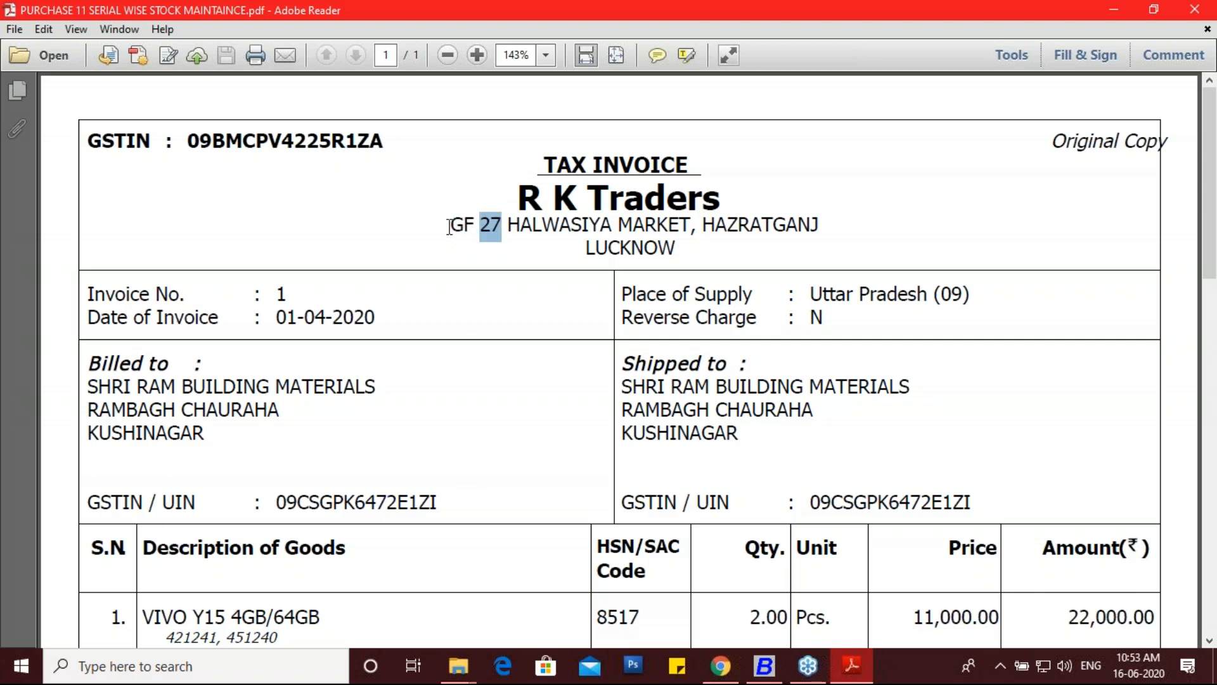
left_click(764, 667)
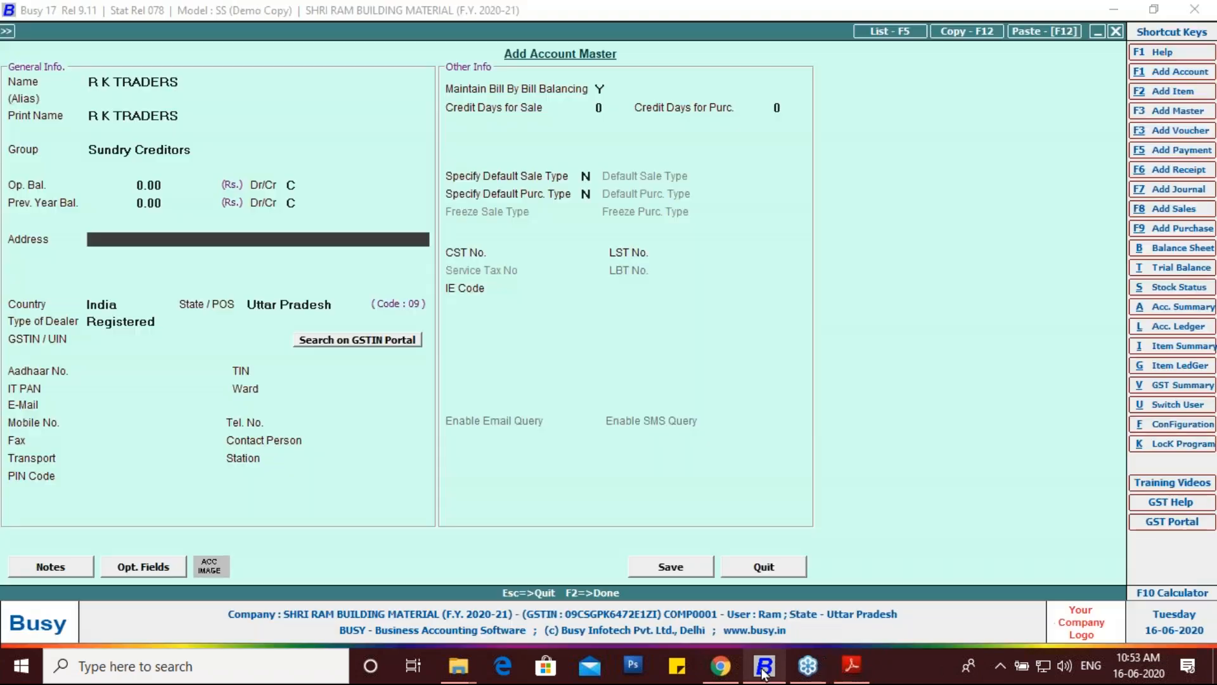
type("GF 327")
key("BackSpace")
key("BackSpace")
key("BackSpace")
key("BackSpace")
type("27")
left_click(852, 667)
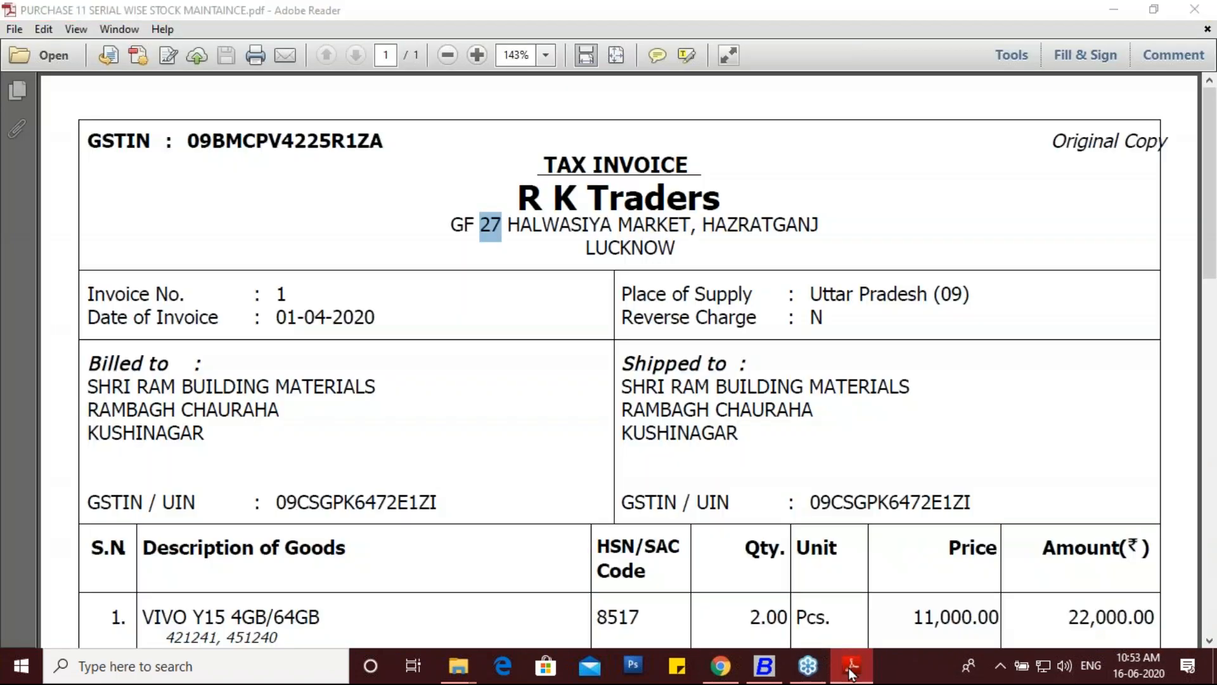
left_click(852, 667)
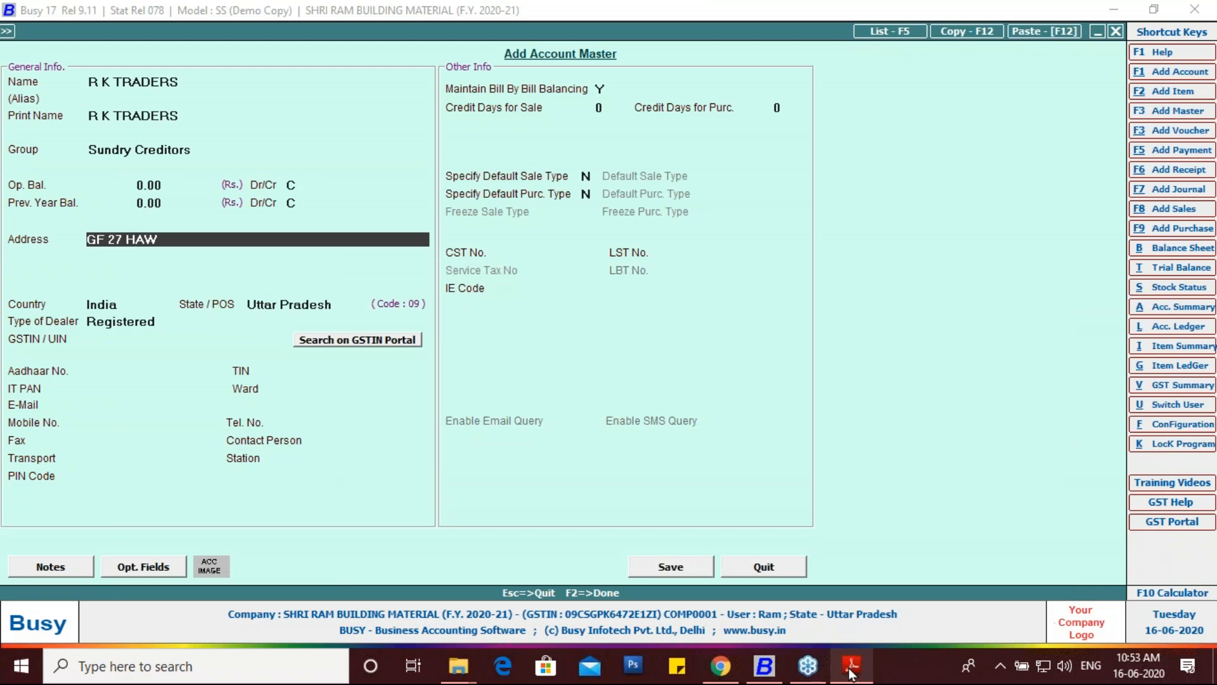
key("Return")
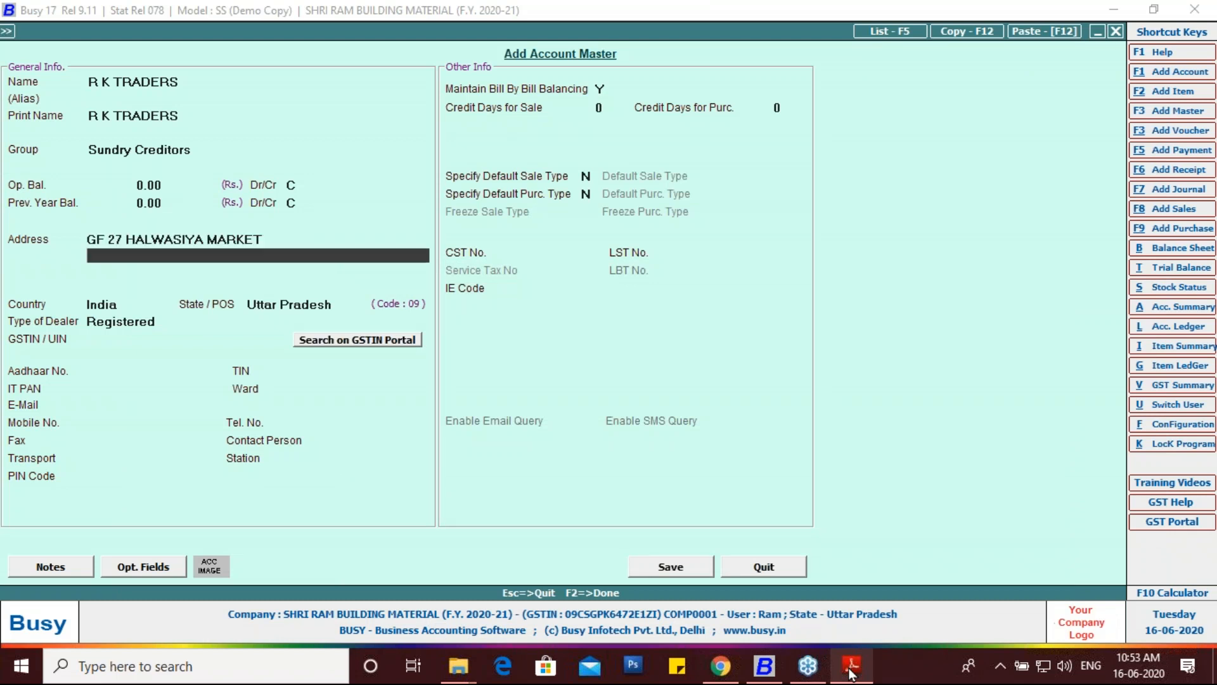
key("Return")
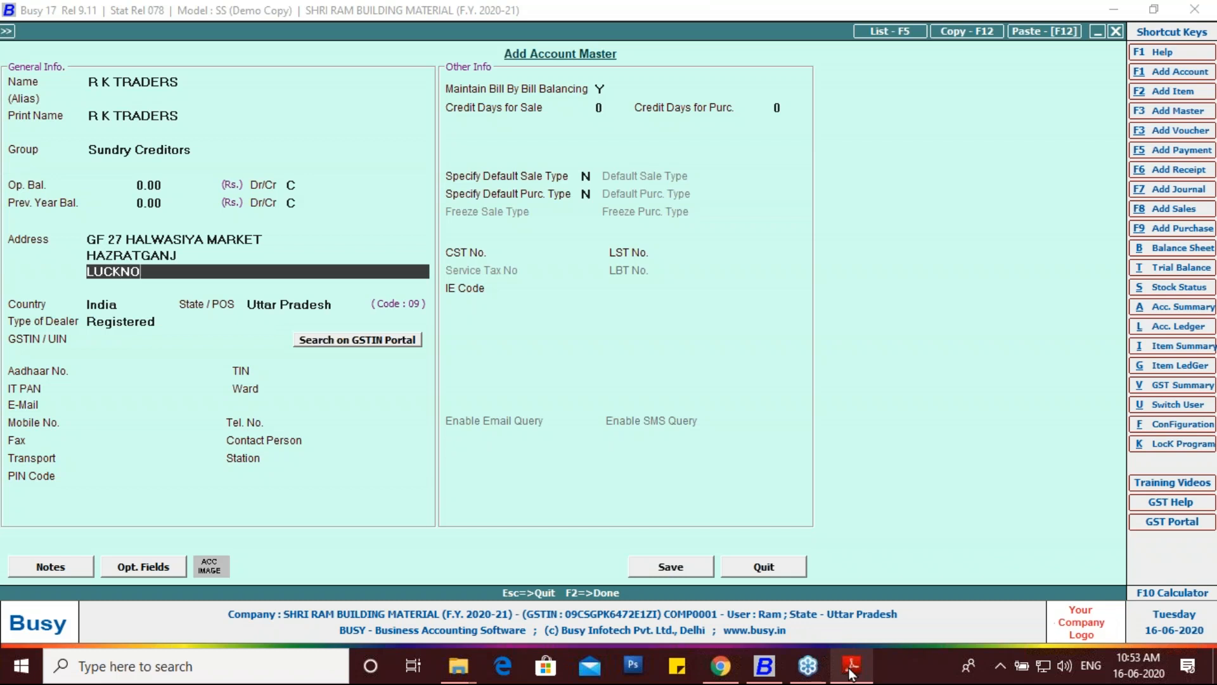
key("Return")
key("Return")
key("Return")
key("Return")
key("Return")
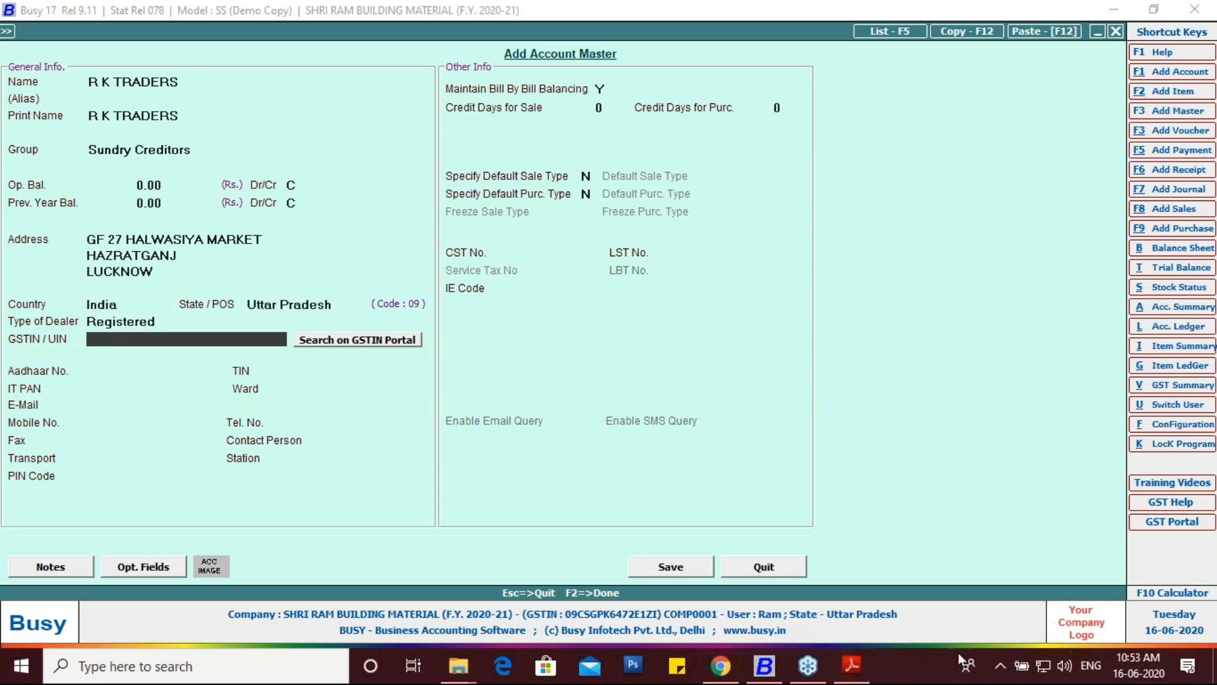
Step: Copy the supplier's GSTIN from the invoice into GSTIN/UIN and save the account
left_click(863, 664)
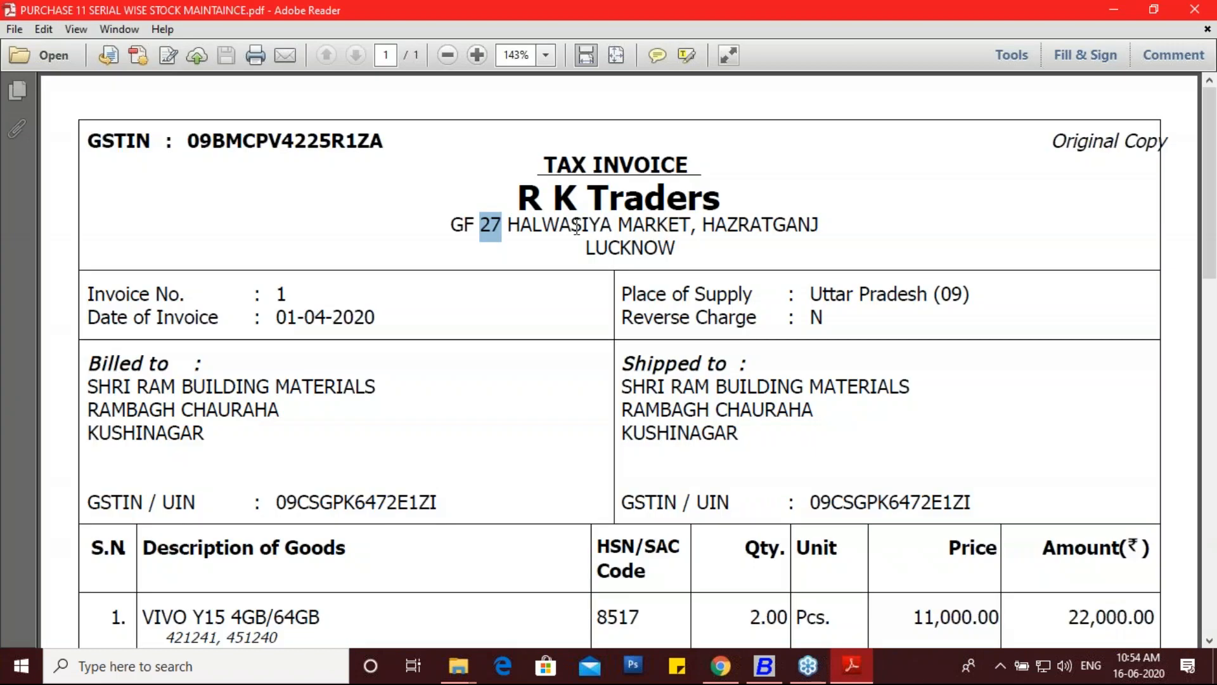
left_click(384, 141)
left_click_drag(349, 146, 190, 146)
key("ctrl+c")
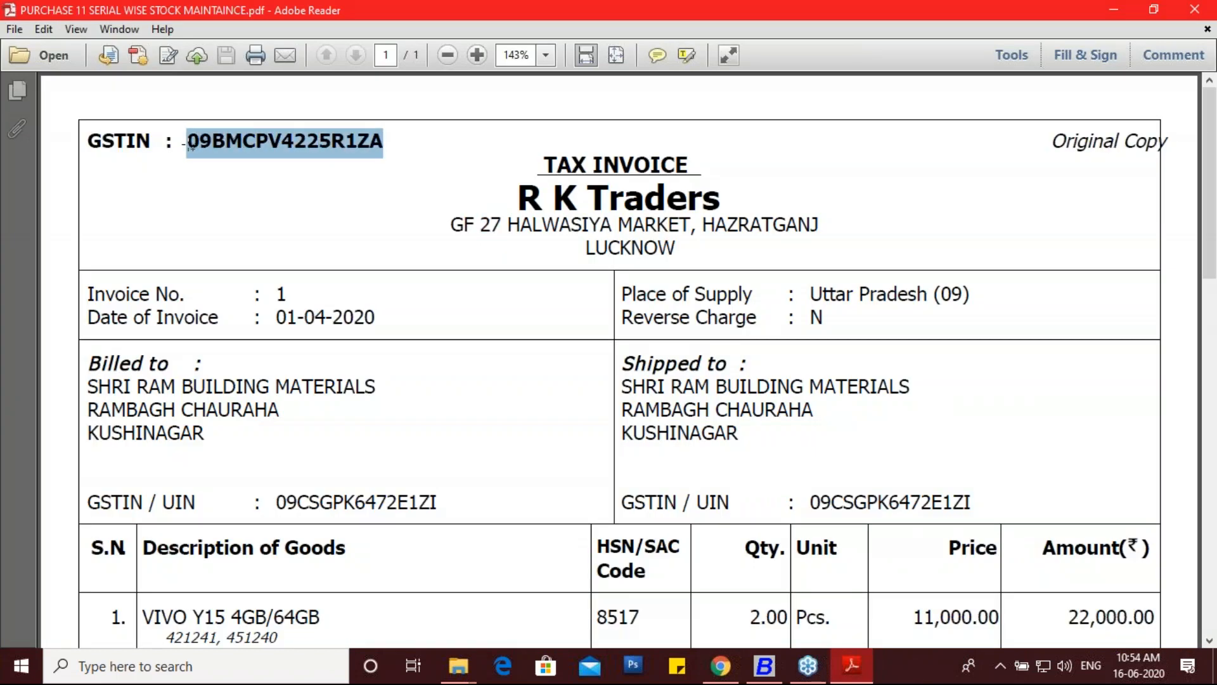
left_click(764, 666)
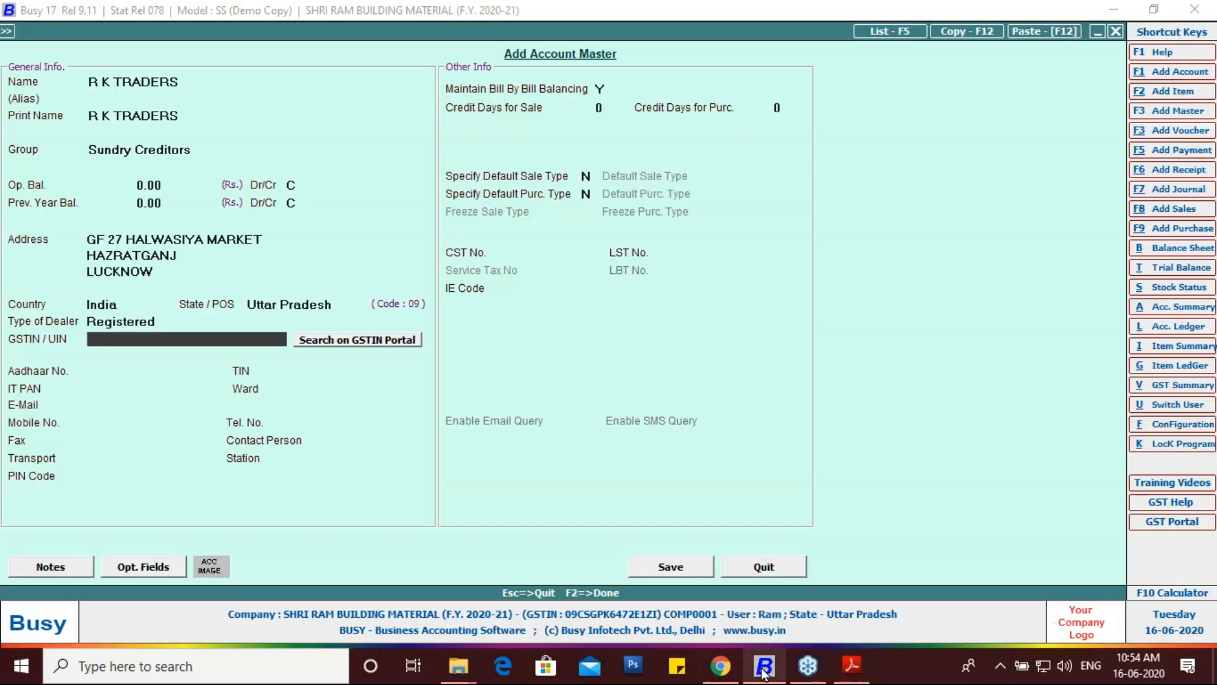
key("ctrl+v")
key("Return")
key("Return")
key("Return")
key("Return")
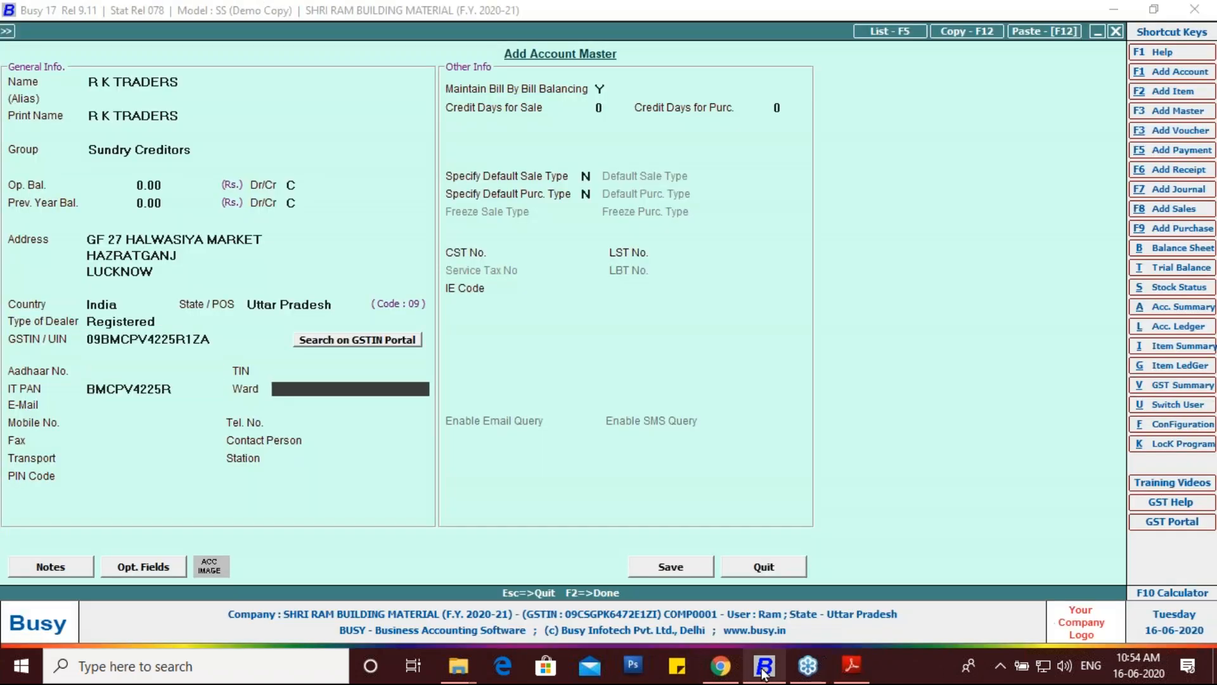
left_click(689, 566)
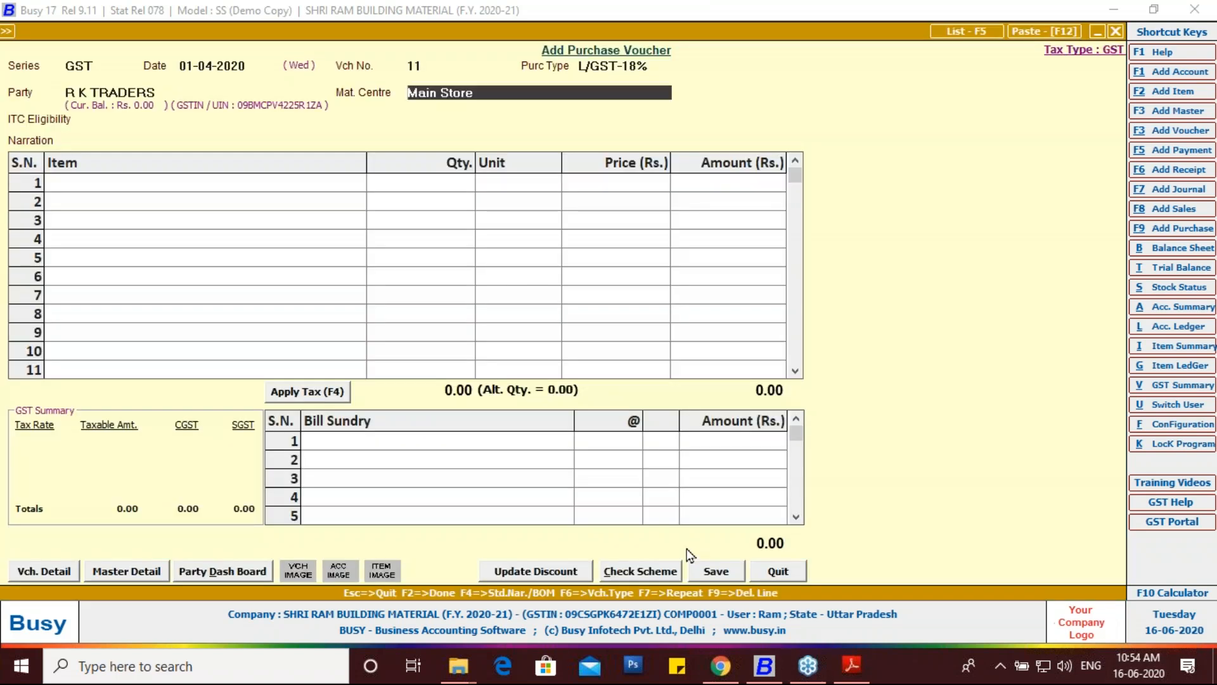
Step: Set ITC eligibility to Input Goods/Services and pick VIVO Y15 4GB/64GB in item row 1
key("Return")
key("Return")
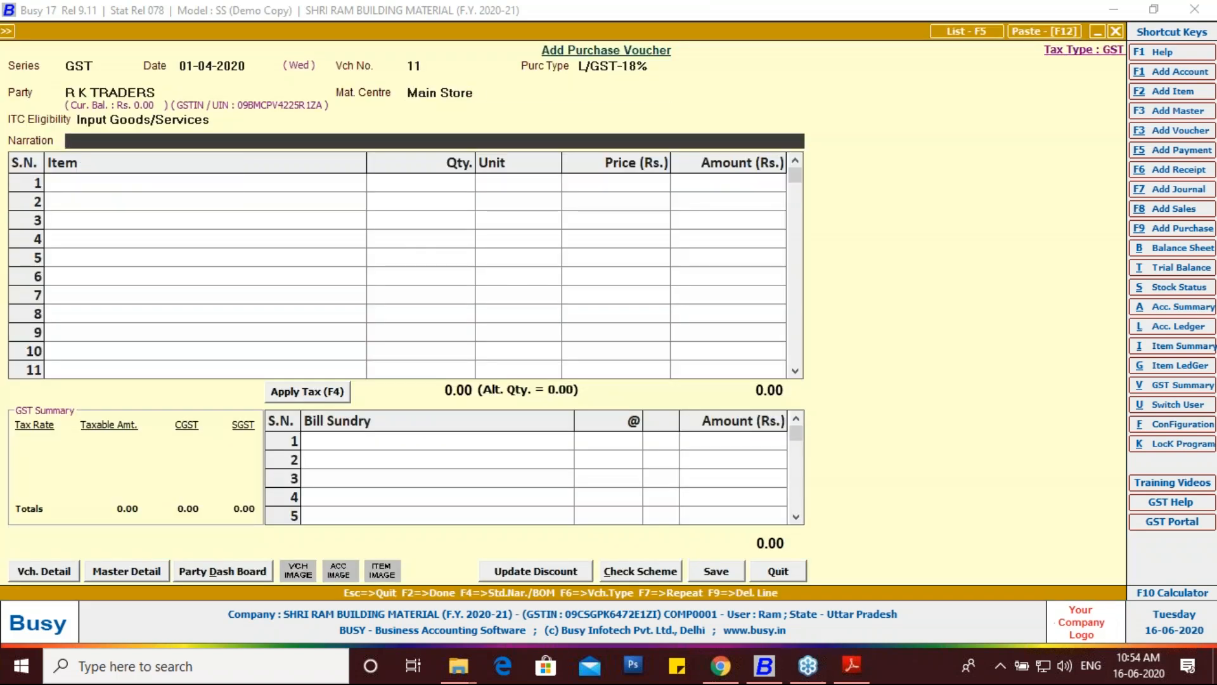
key("Return")
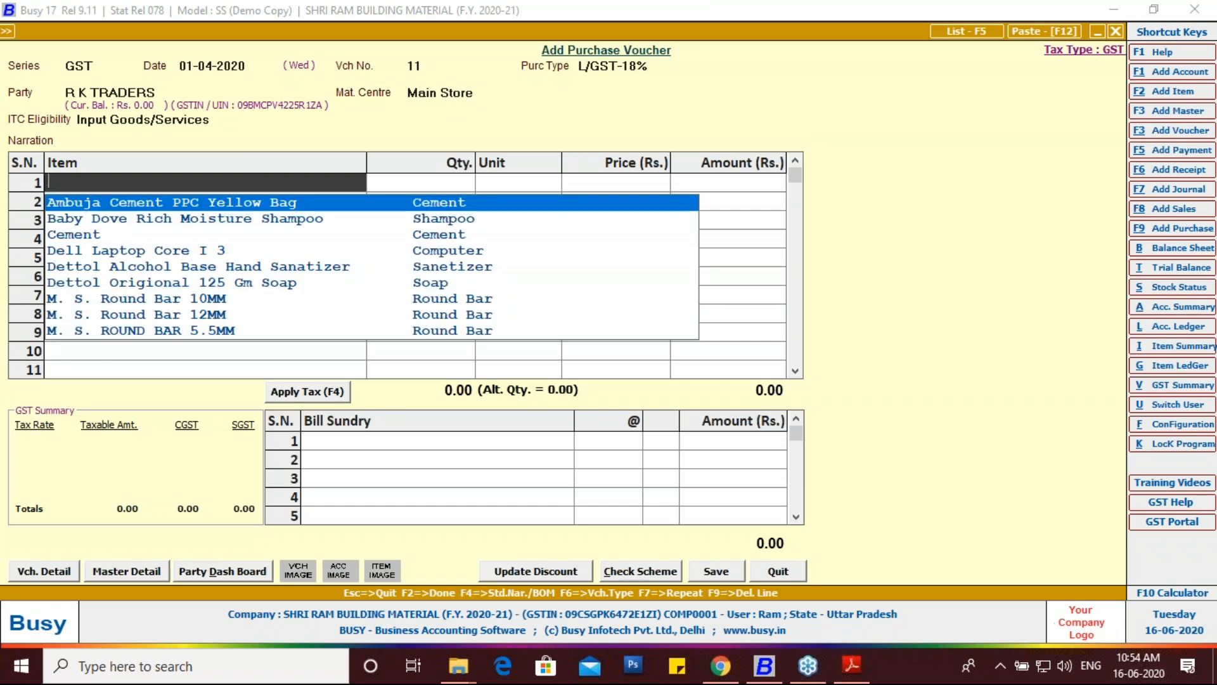
type("V")
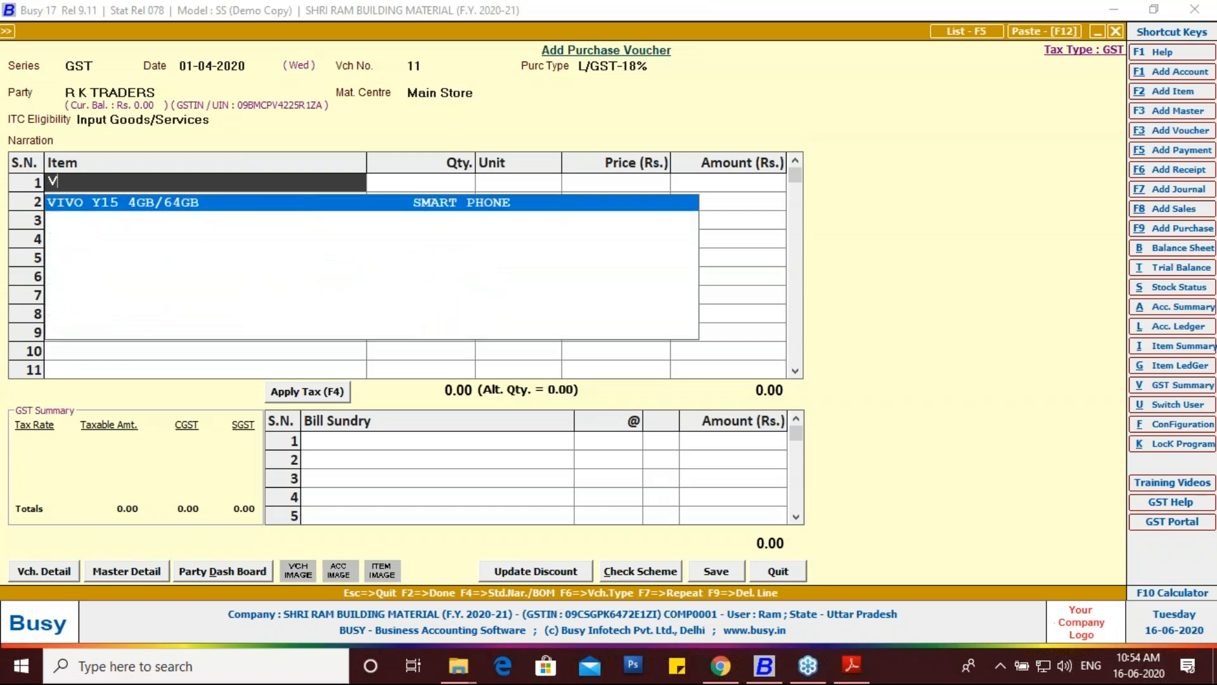
key("Return")
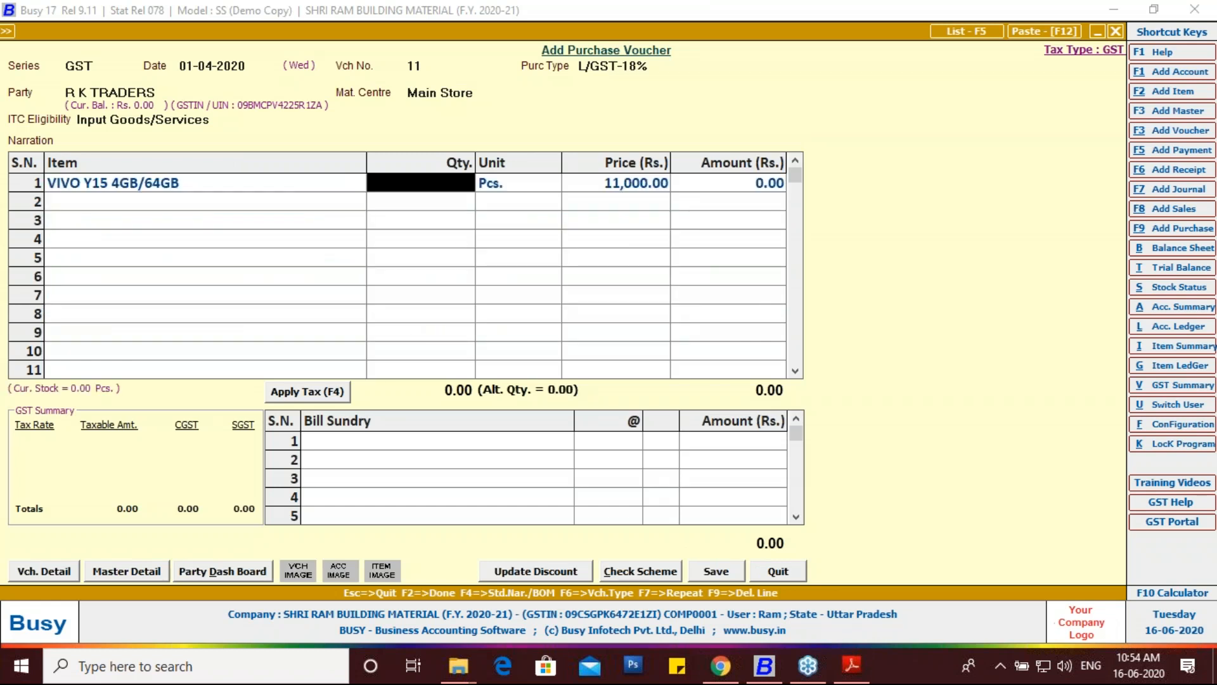
Step: Enter quantity 2, verify the 22,000.00 amount against the invoice, and accept the unit
left_click(851, 665)
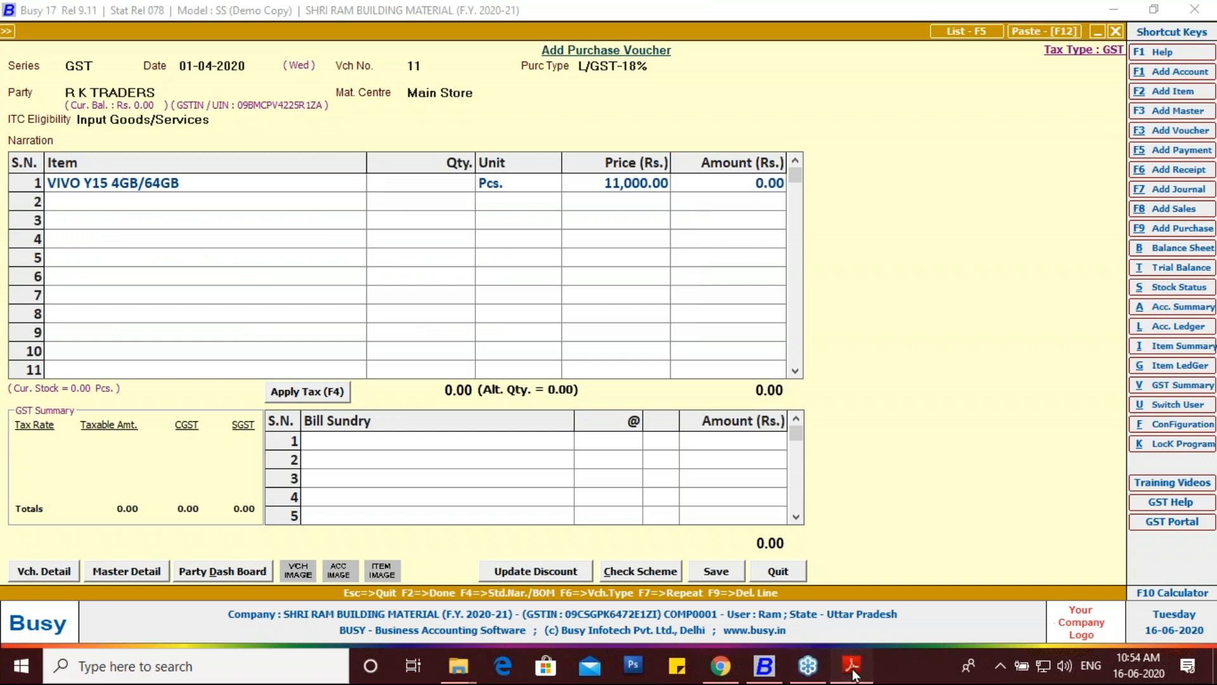
scroll(537, 462, "down", 3)
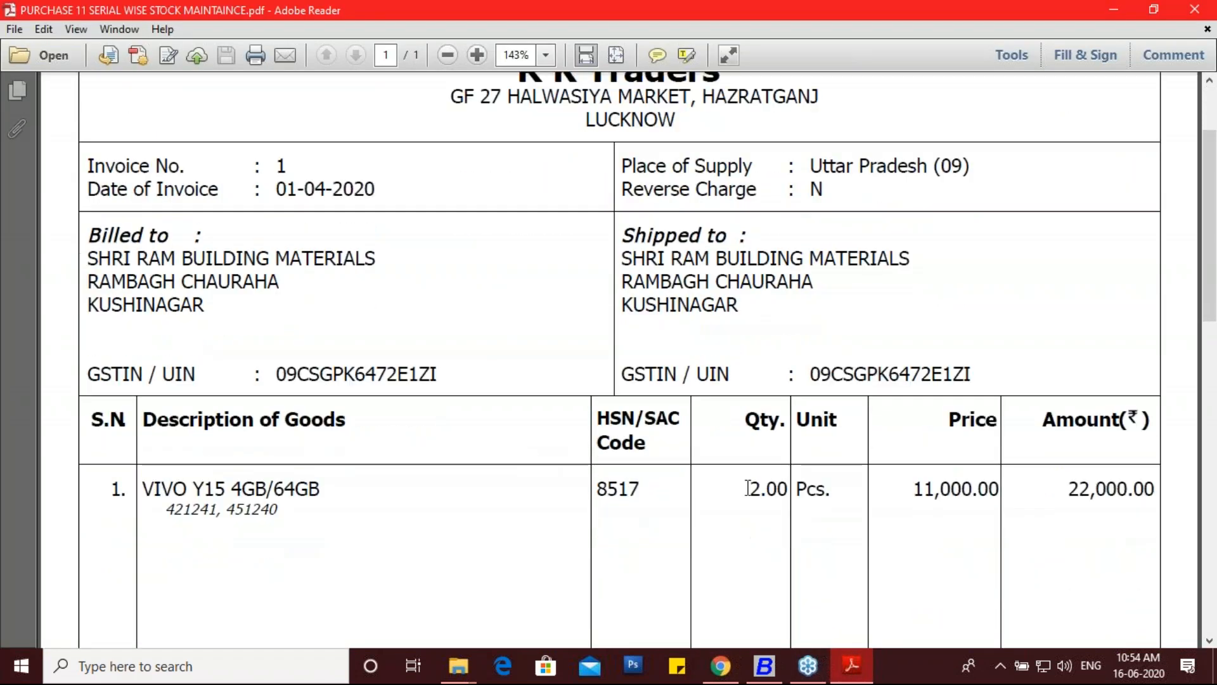
left_click_drag(750, 489, 788, 489)
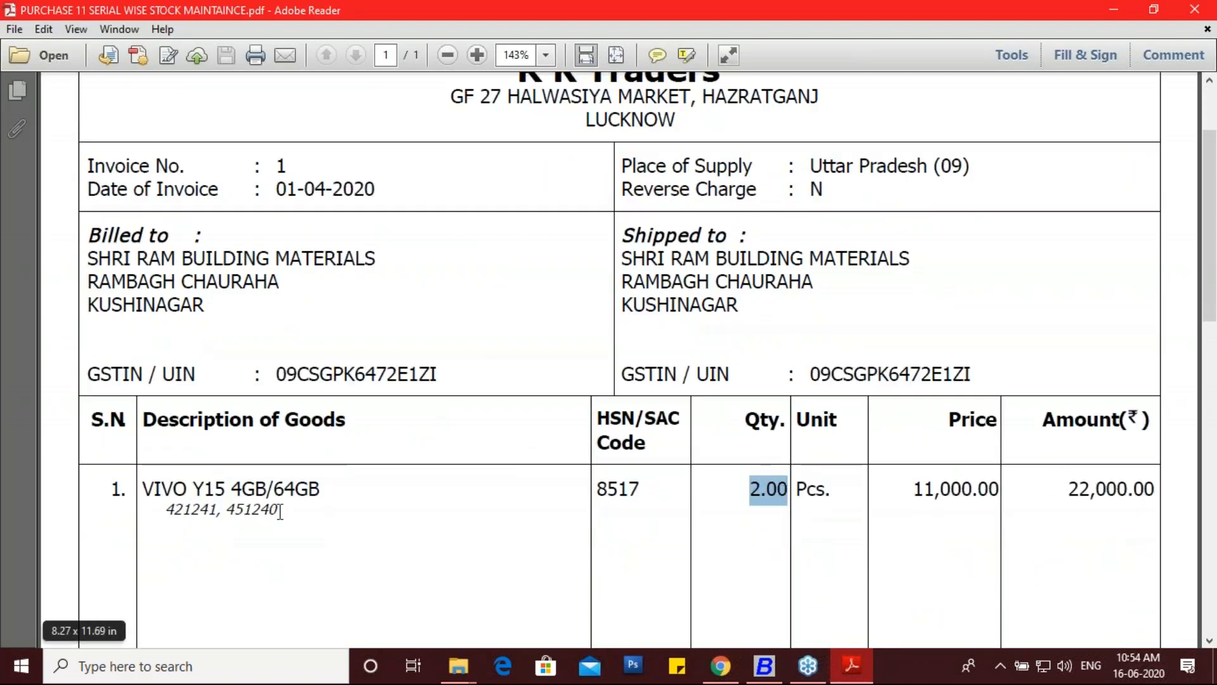
left_click(765, 665)
type("2")
key("Return")
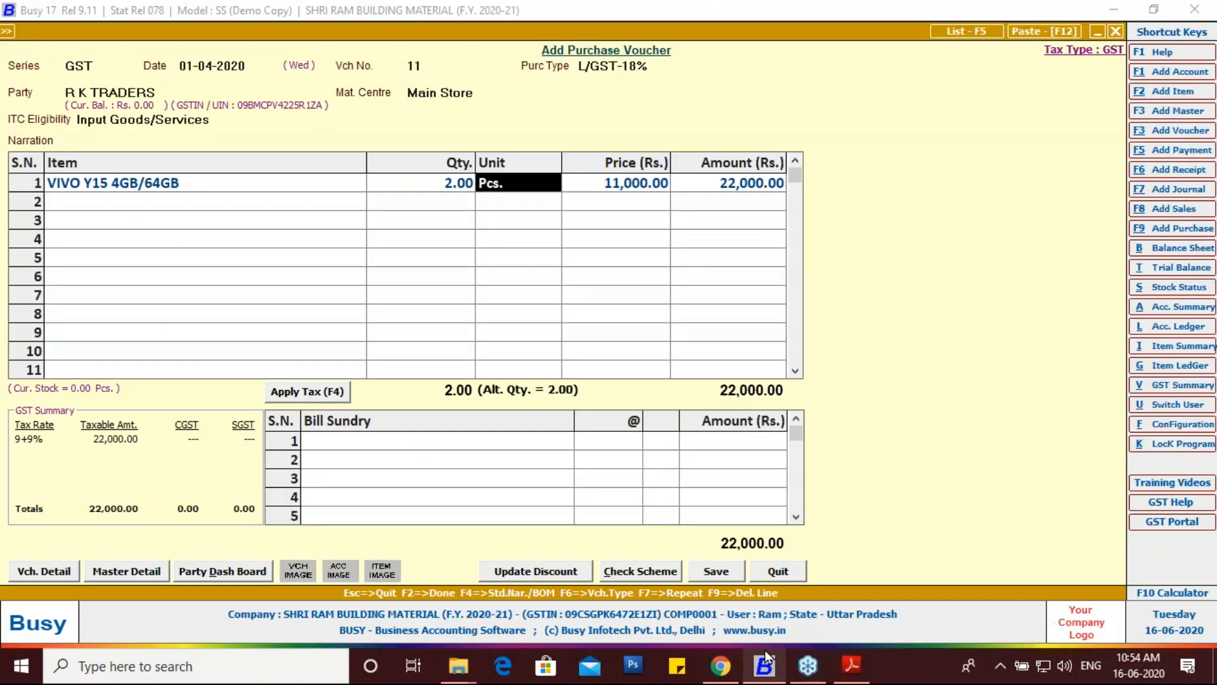
left_click(852, 665)
scroll(937, 447, "down", 3)
left_click_drag(911, 365, 1134, 366)
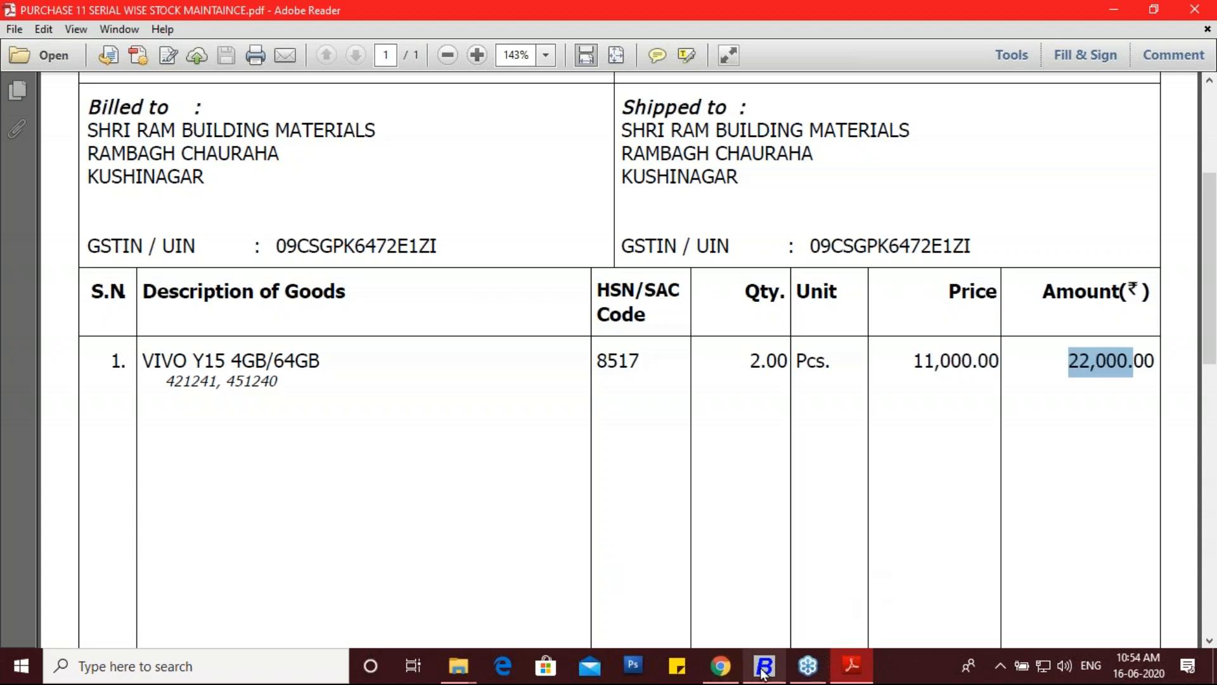
left_click(763, 666)
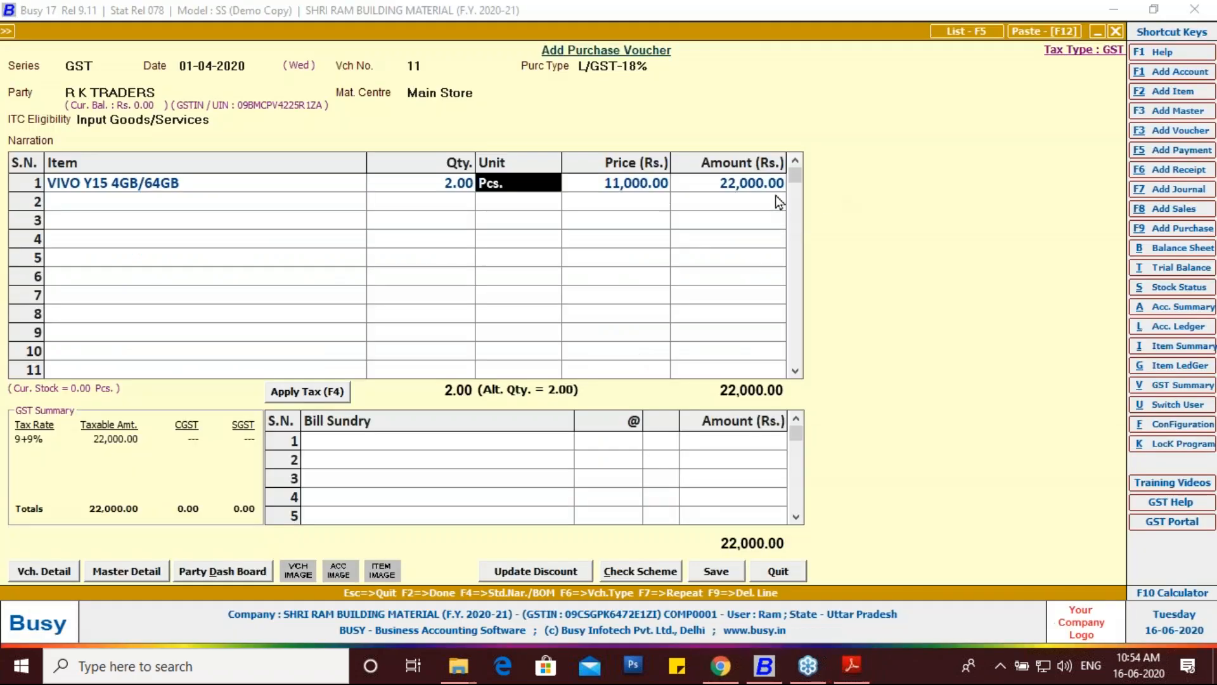
key("Return")
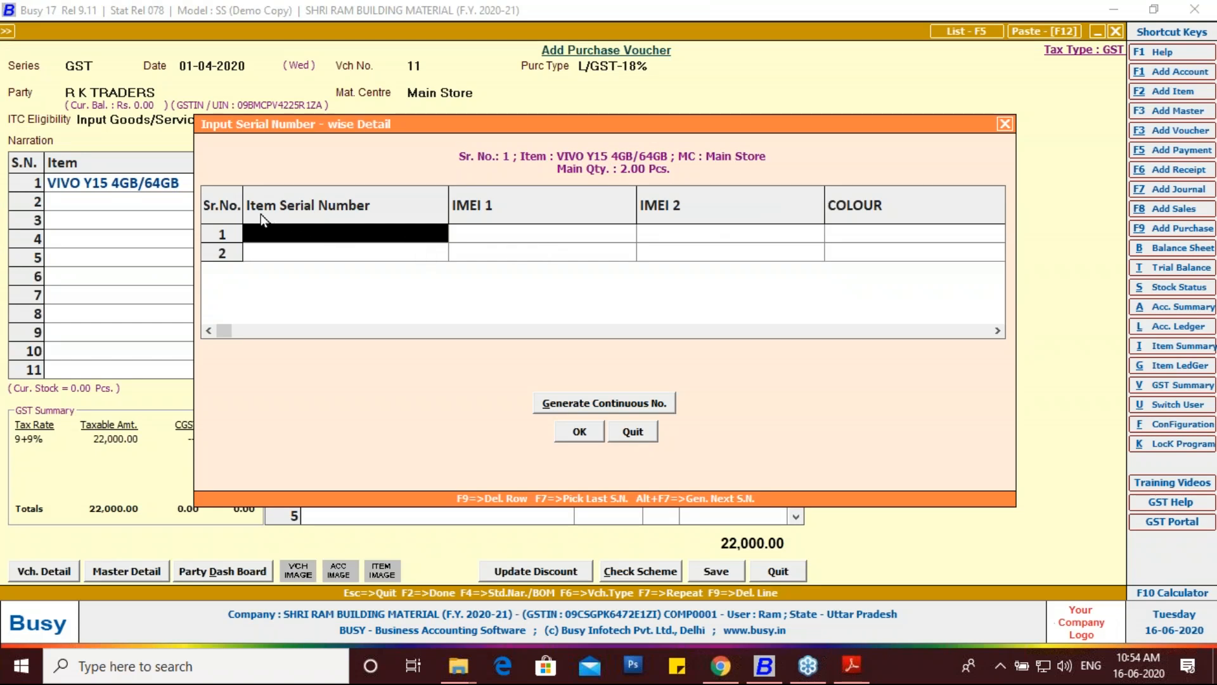
Step: Copy serial number 421241 from the invoice into row 1
left_click(455, 229)
left_click(694, 236)
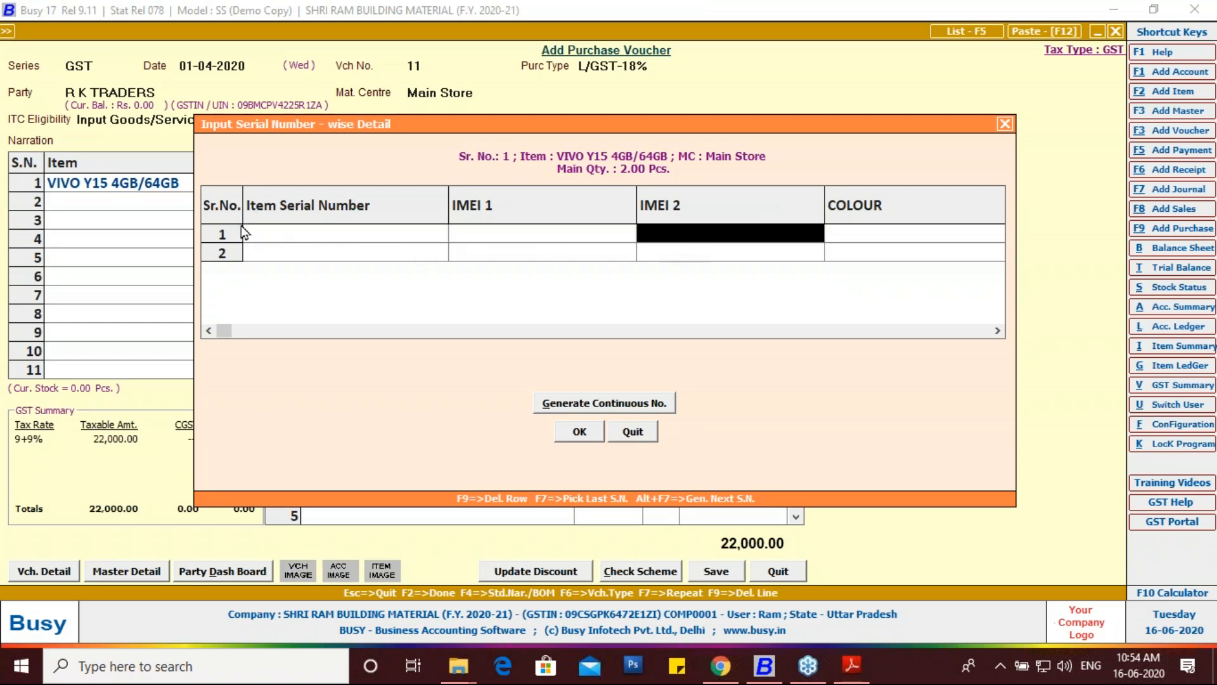
left_click(292, 234)
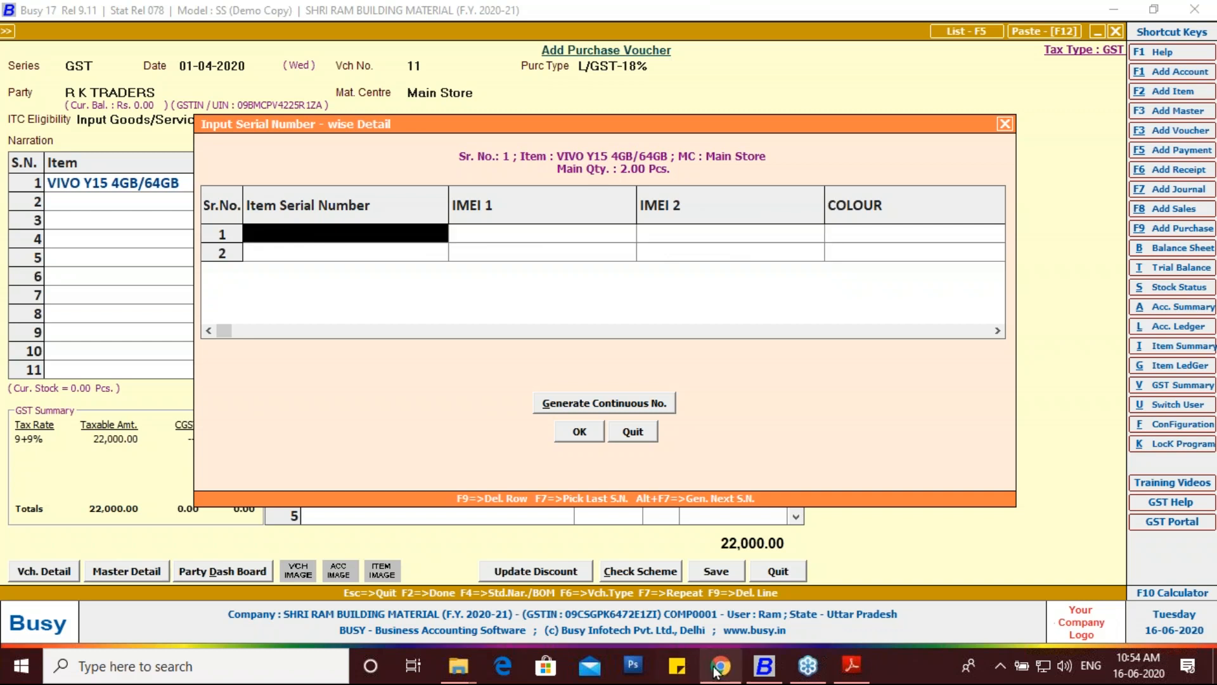
left_click(852, 666)
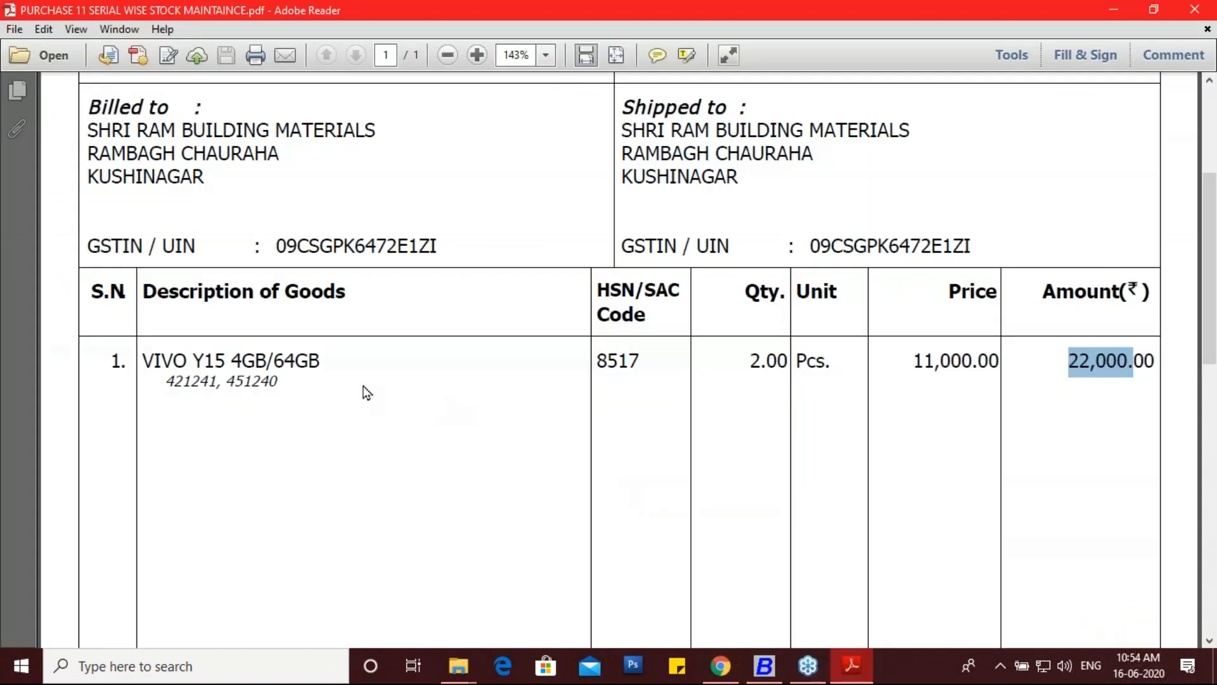
left_click_drag(220, 380, 164, 381)
key("ctrl+c")
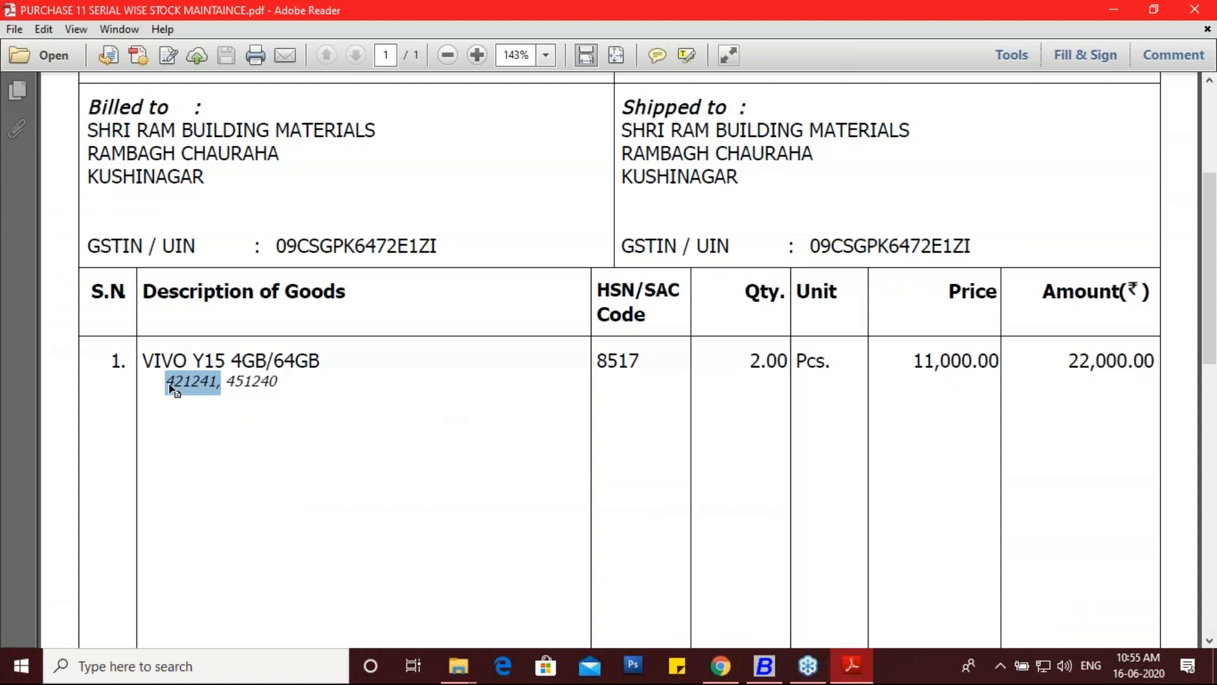
left_click(755, 656)
key("ctrl+v")
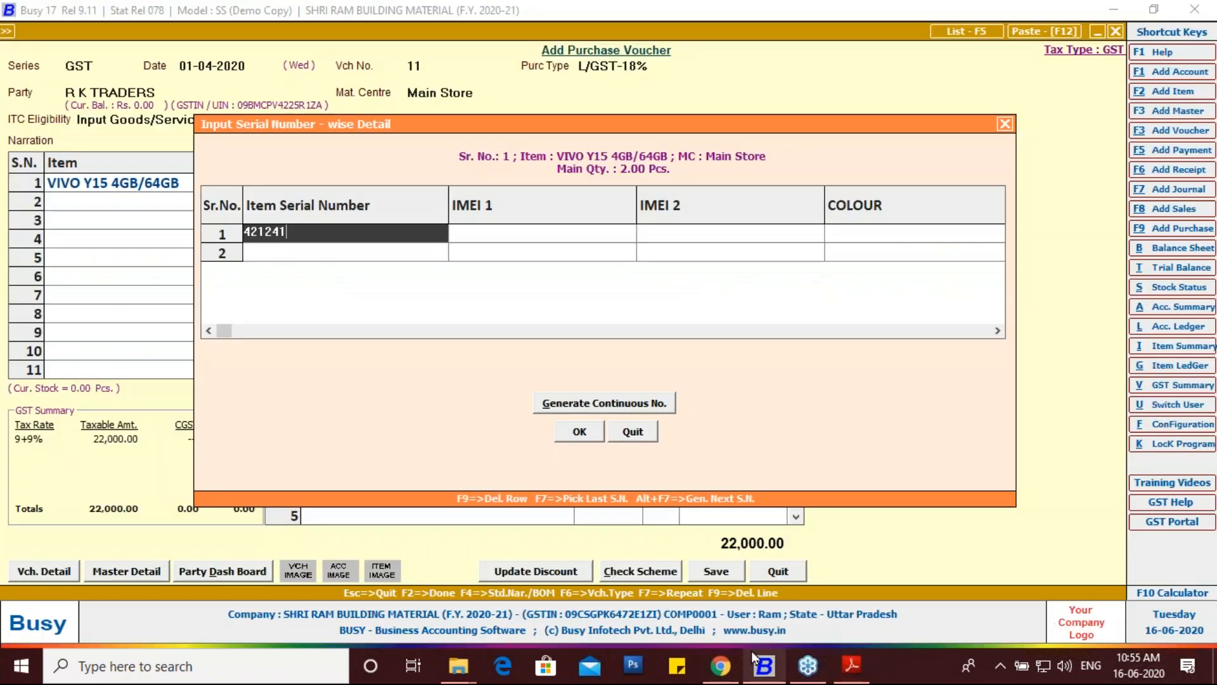
key("Return")
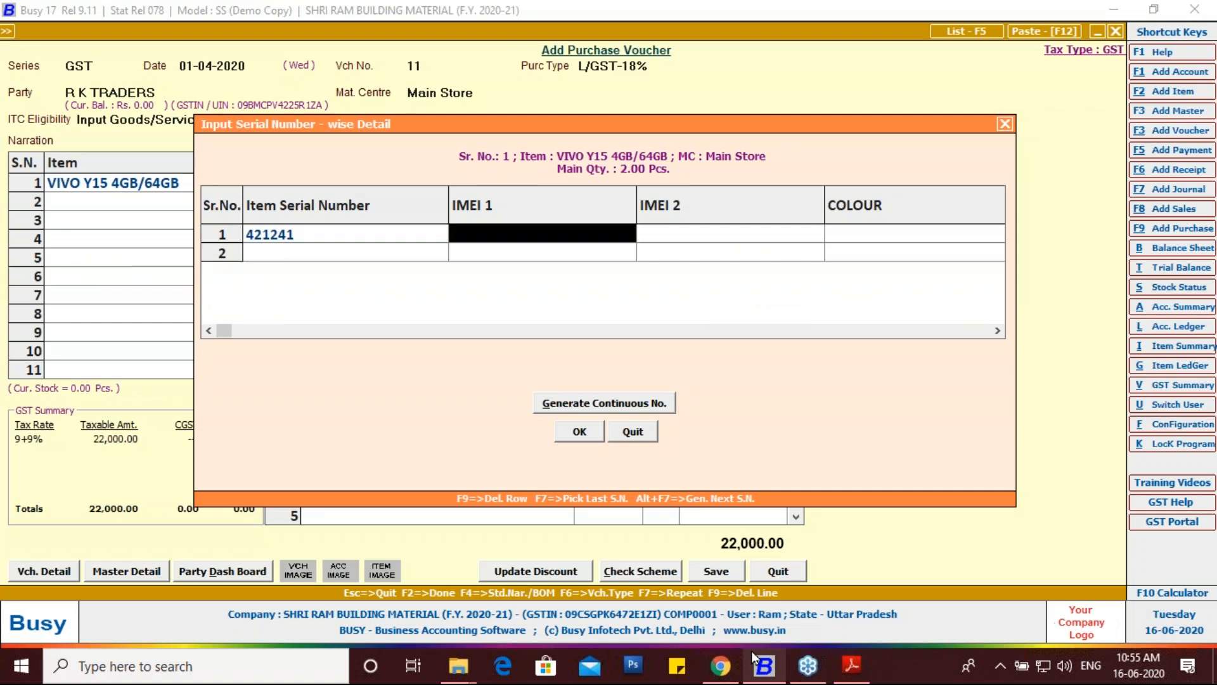
Step: Enter IMEIs 82148 and 82150 and colour AQUA BLUE for the first unit
type("82148")
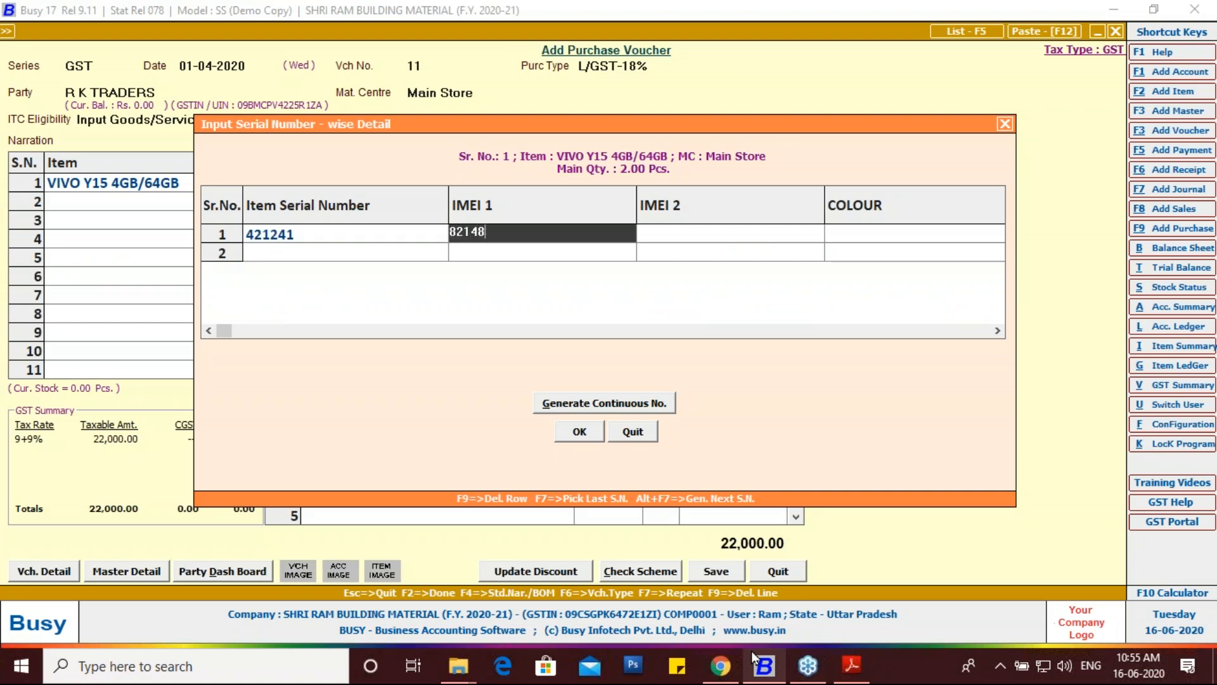
key("Return")
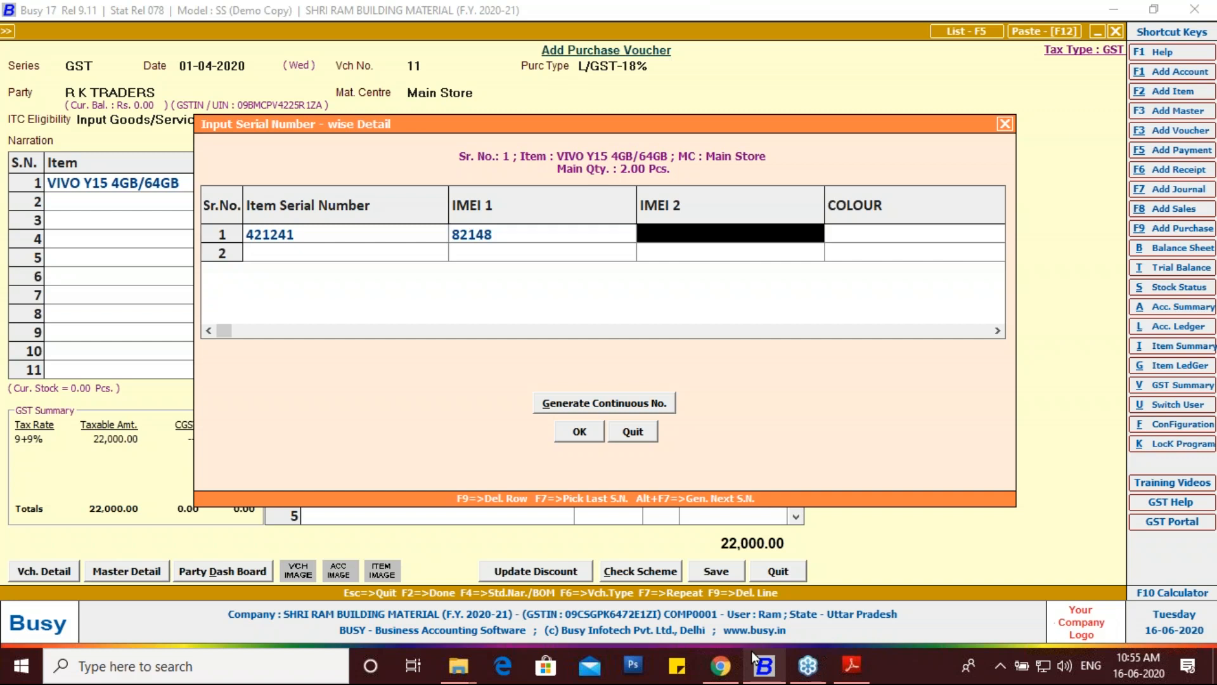
type("82150")
key("Return")
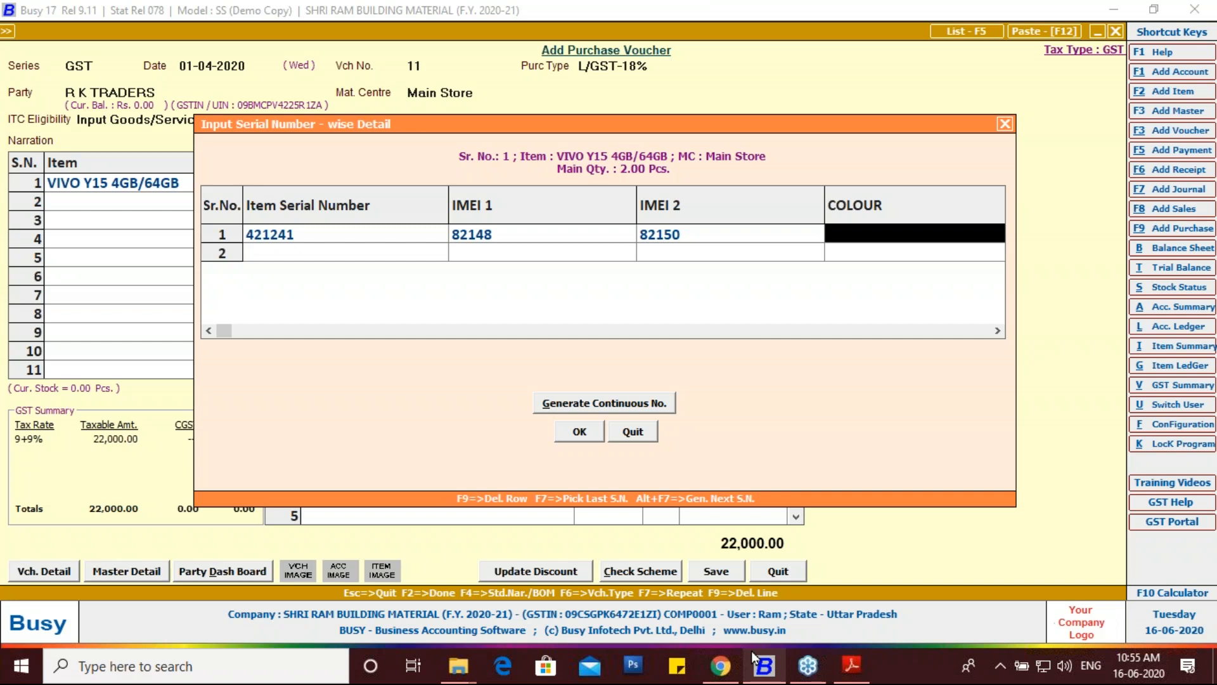
type("aQ")
key("BackSpace")
key("BackSpace")
type("aq")
key("BackSpace")
key("BackSpace")
type("AQUA ")
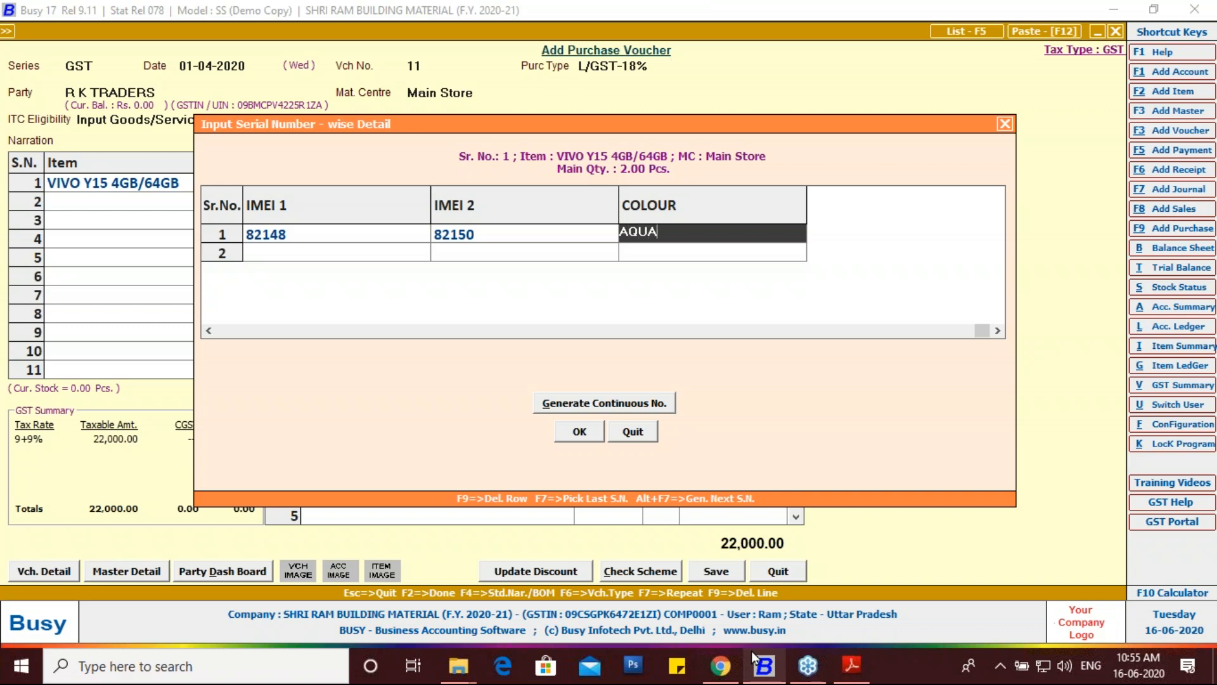
type("BLUE")
key("Return")
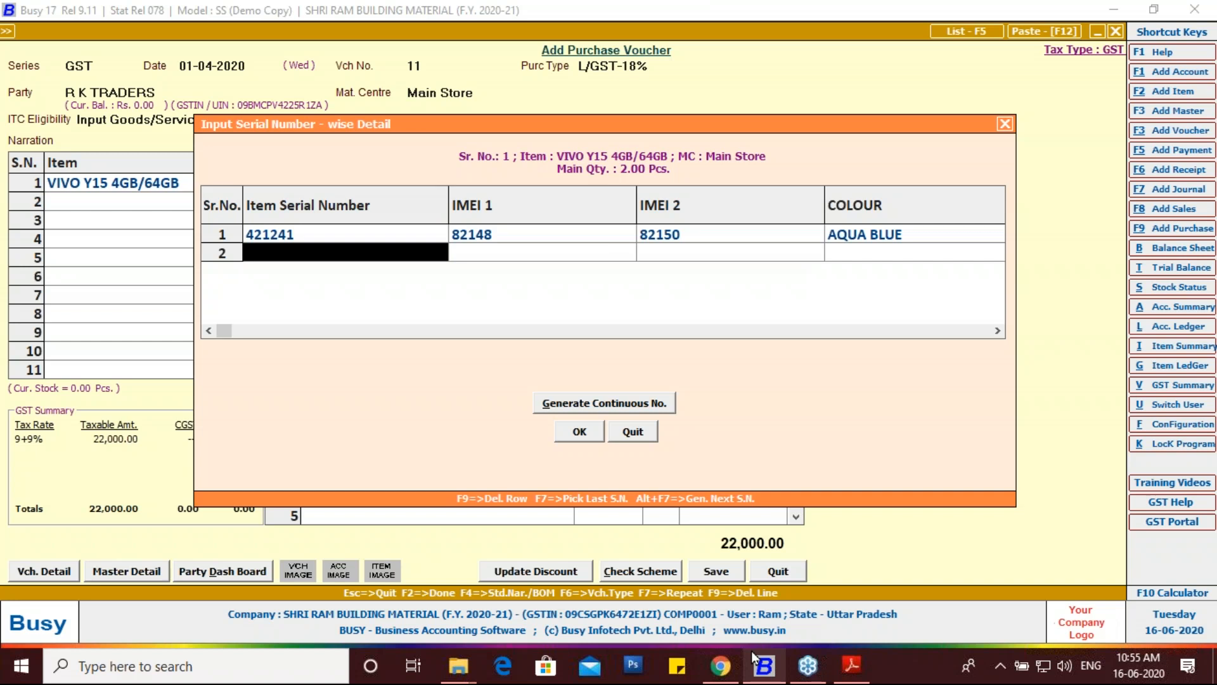
Step: Review the serial numbers listed on the purchase invoice PDF
left_click(851, 665)
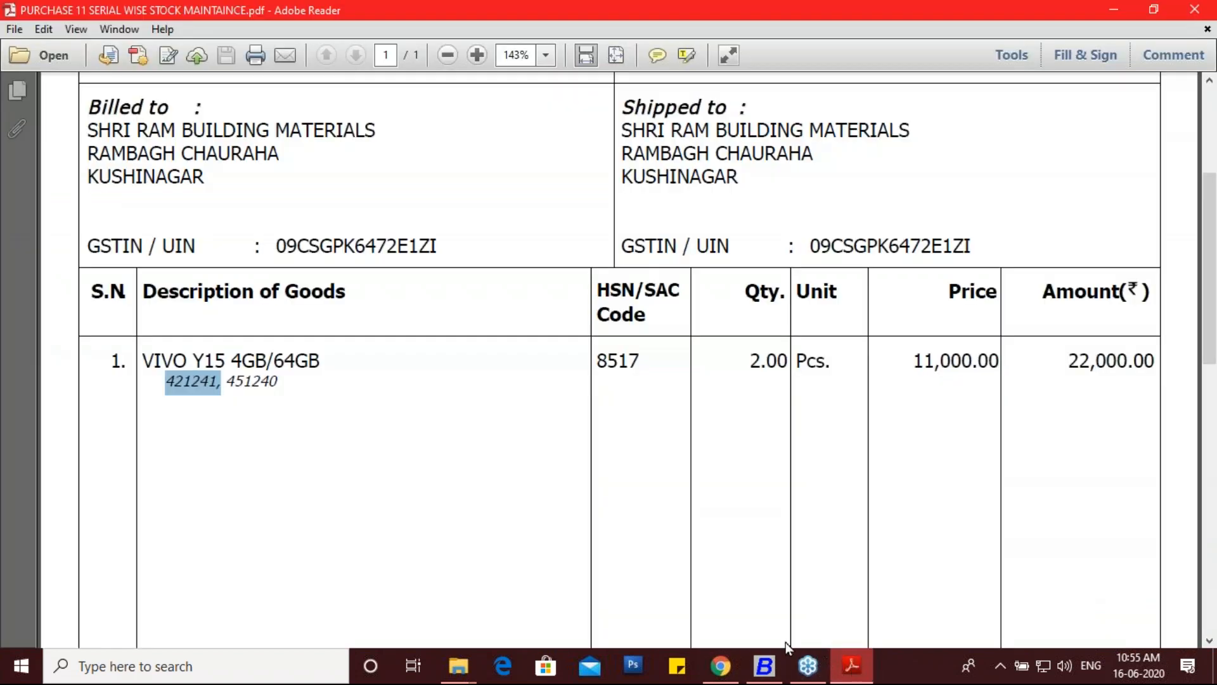
left_click_drag(276, 372, 239, 399)
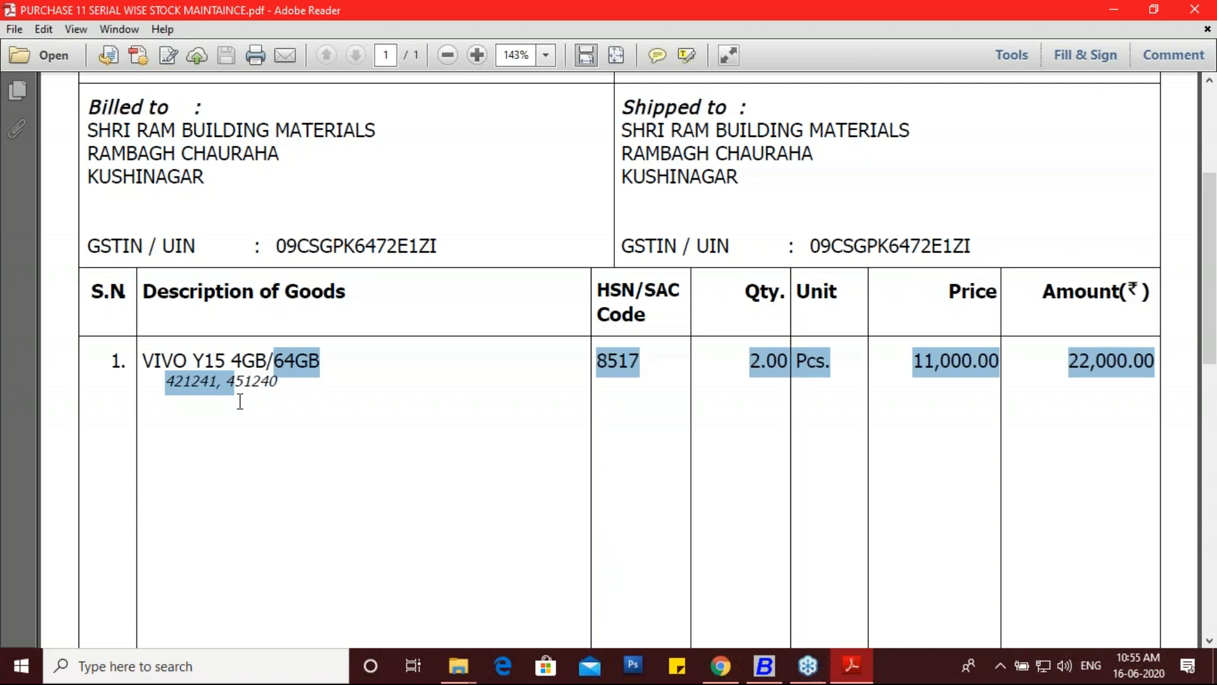
left_click(239, 402)
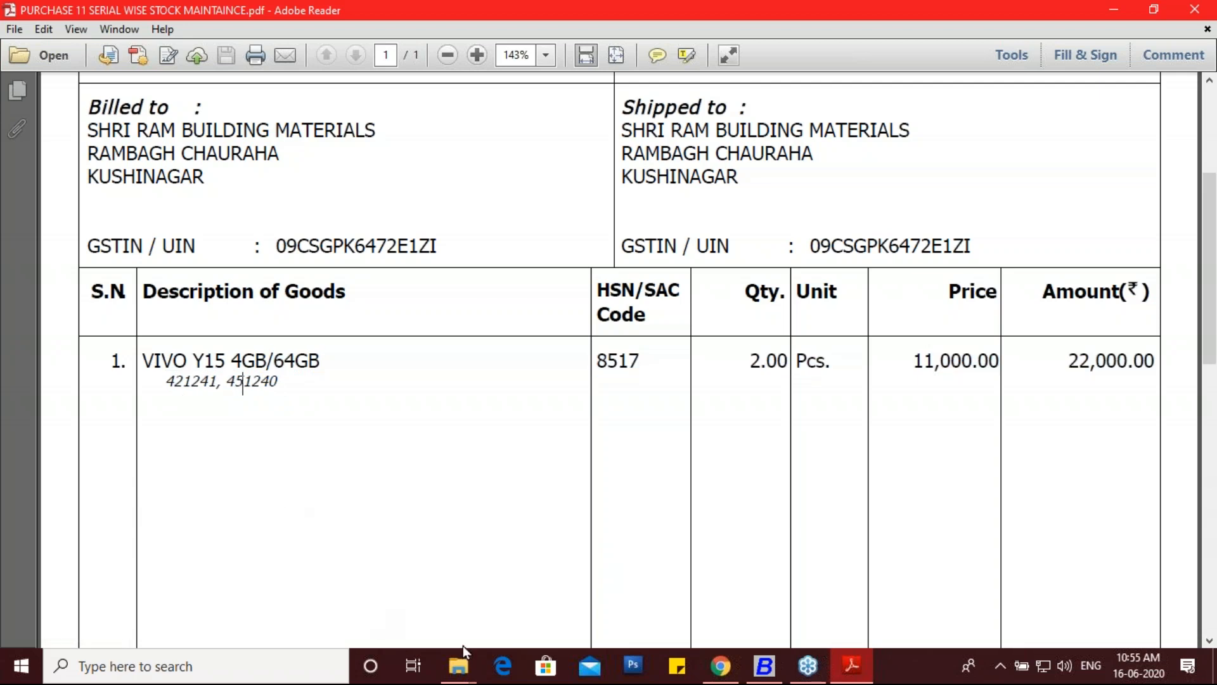
left_click(767, 673)
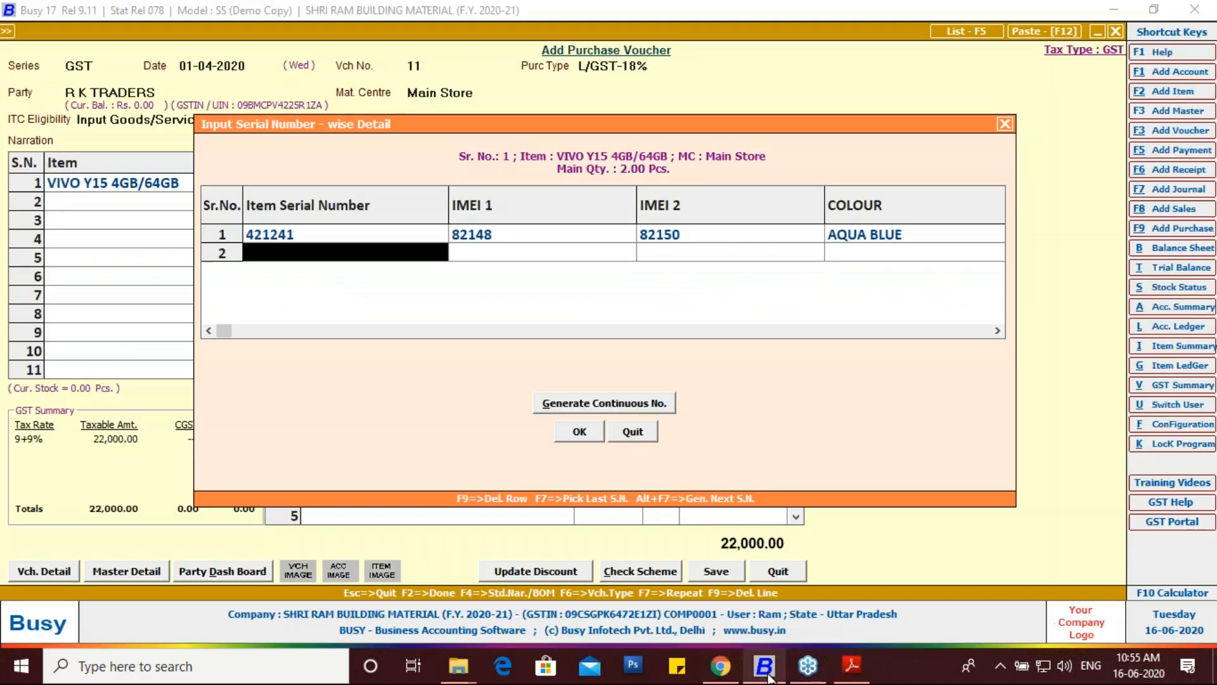
Step: Enter serial 421240 with IMEIs 82151 and 82184 in row 2
type("4212")
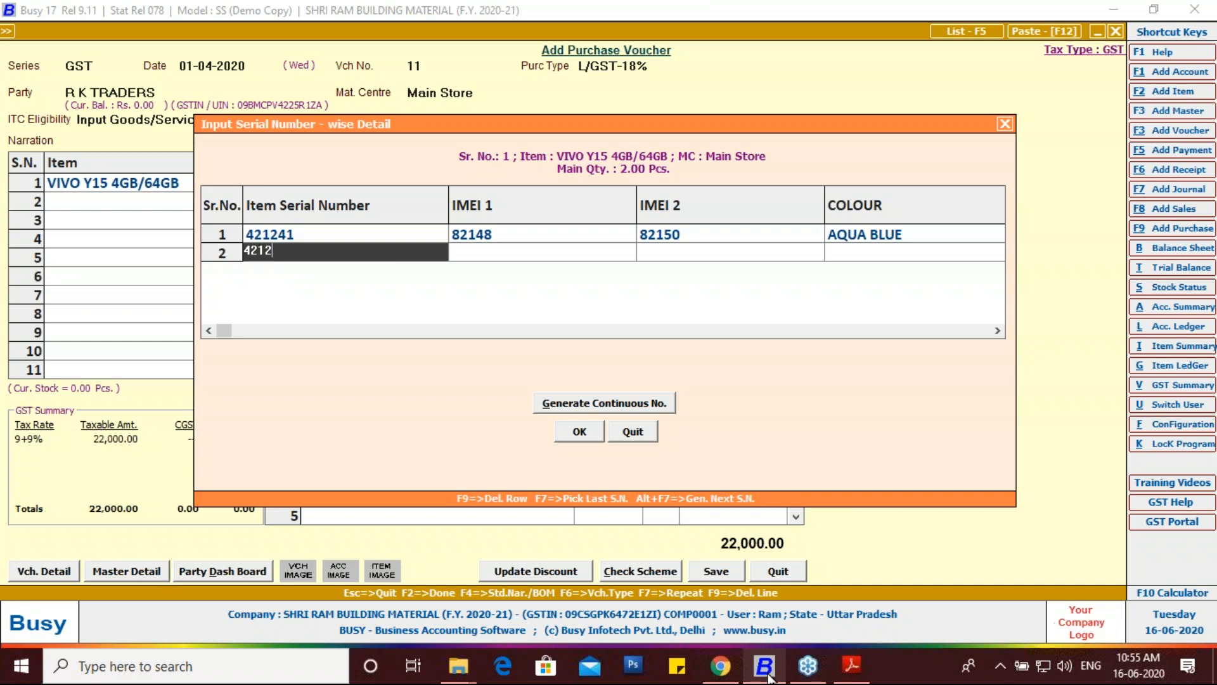
type("40")
key("Return")
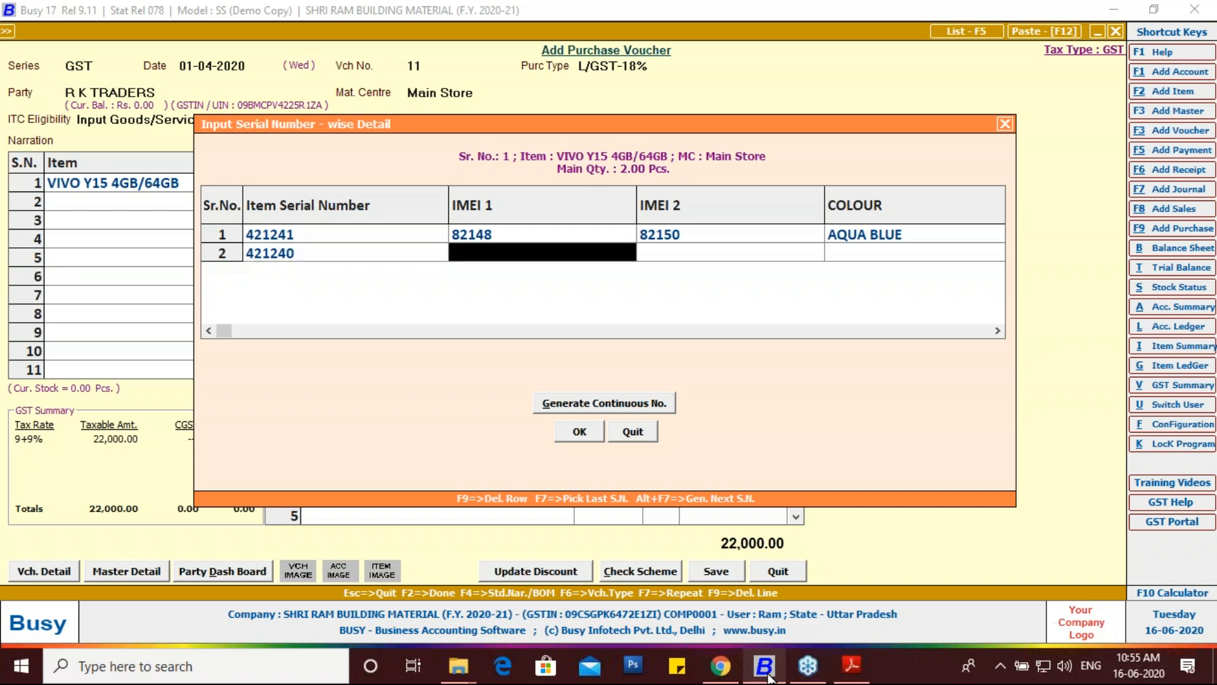
type("82")
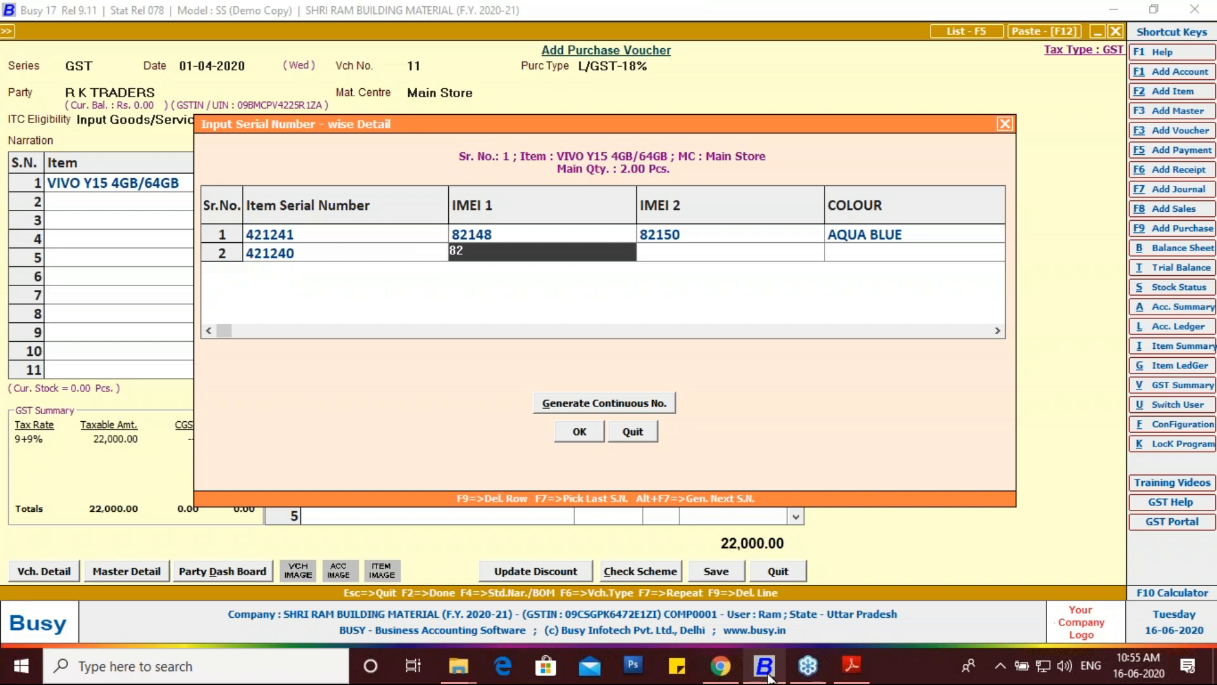
type("151")
key("Return")
type("82184")
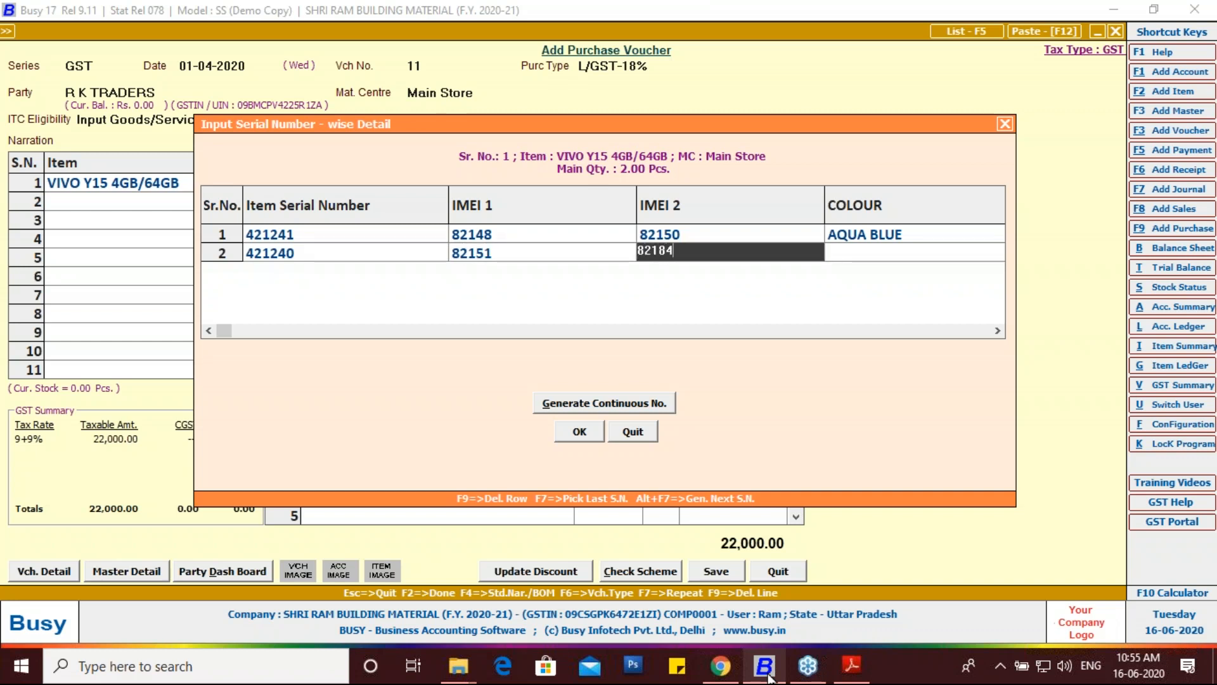
key("Return")
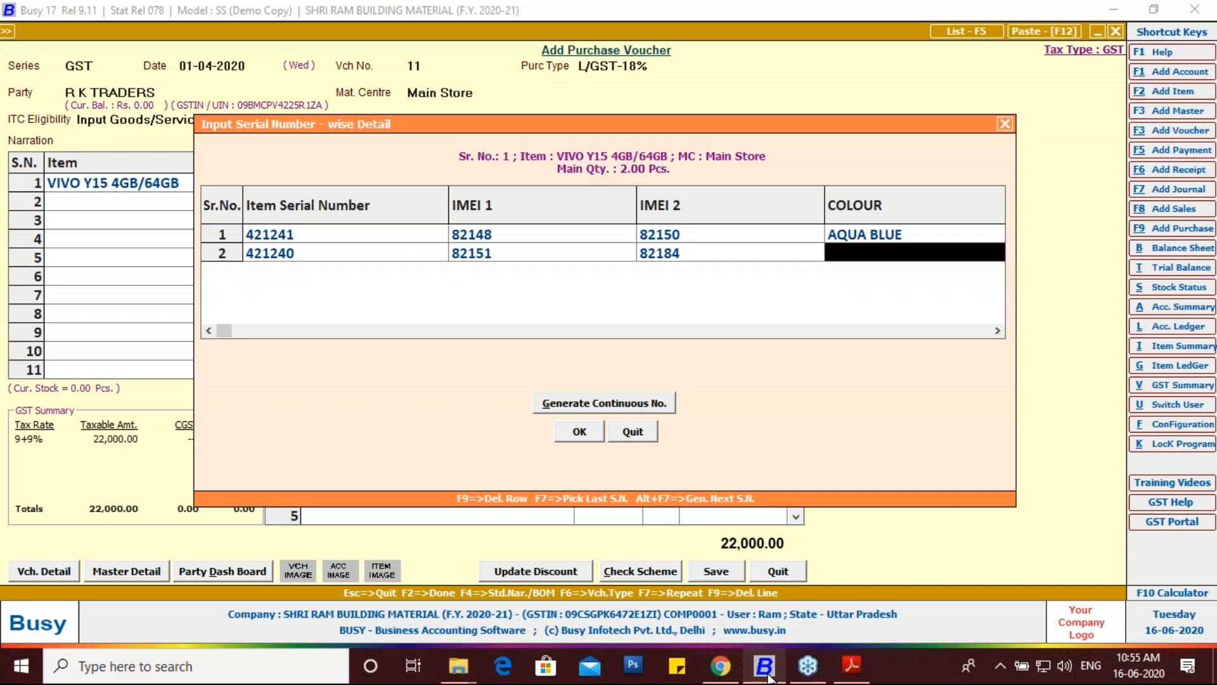
Step: Set the second unit's colour to AQUA RED and accept the serial details
type("RO")
key("BackSpace")
key("BackSpace")
type("RO")
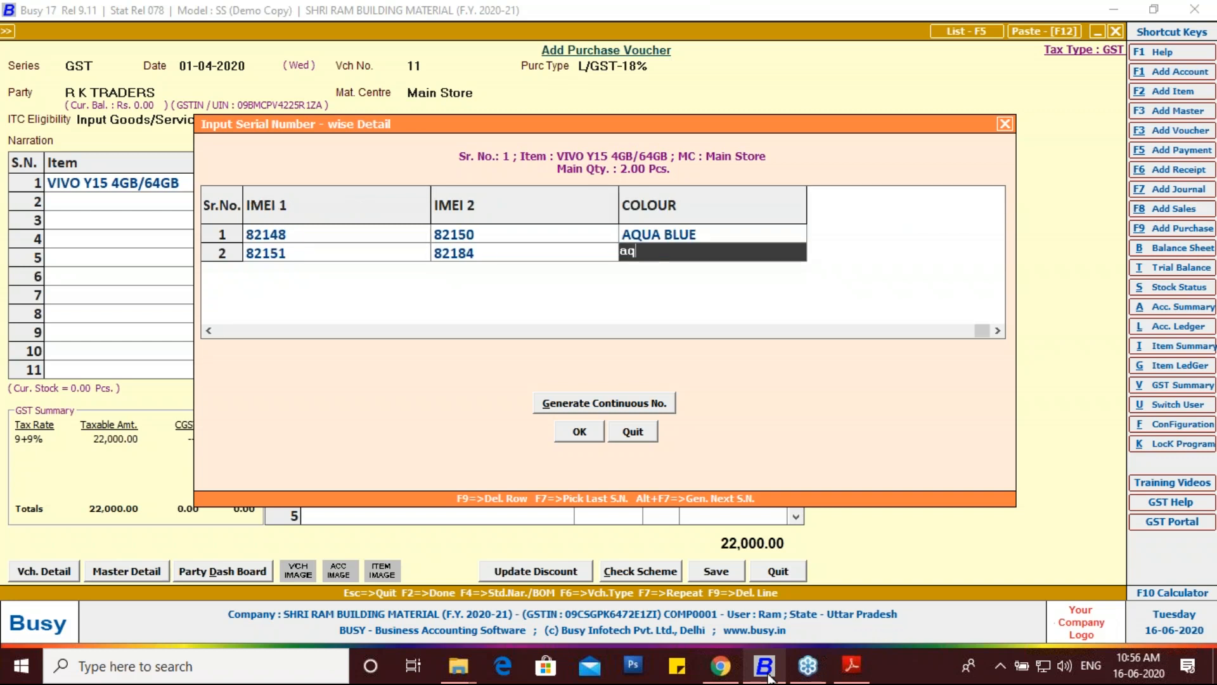
key("BackSpace")
key("BackSpace")
type("AQUA RED")
key("Return")
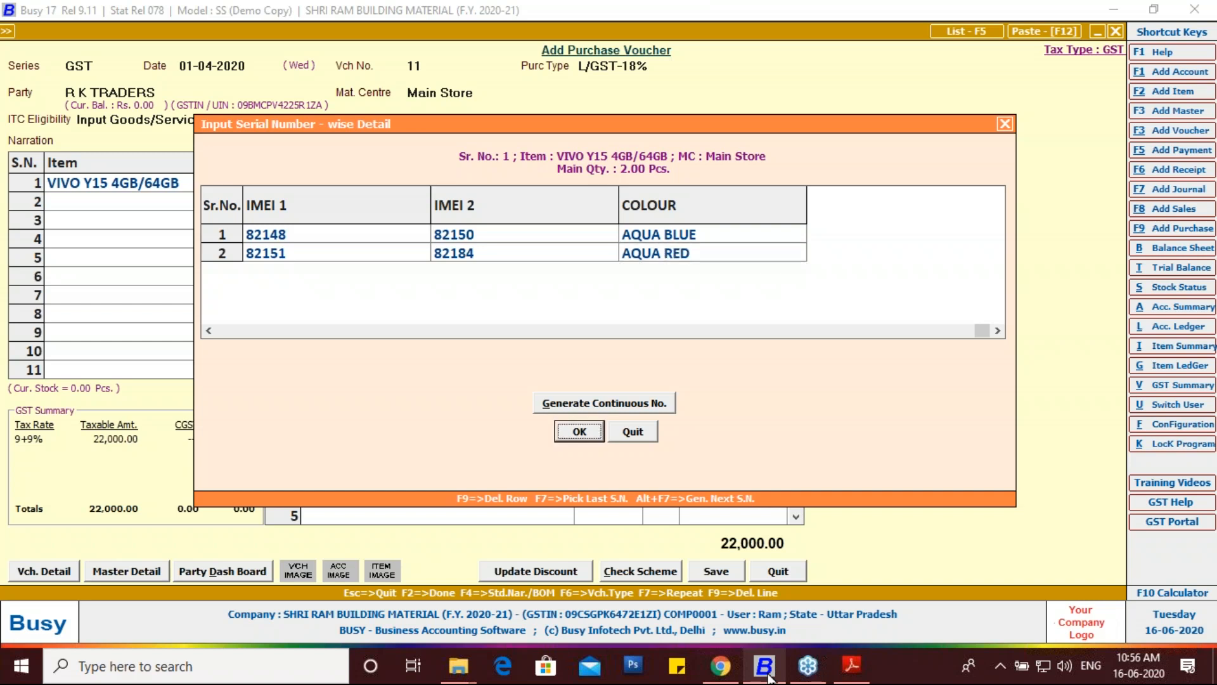
key("Return")
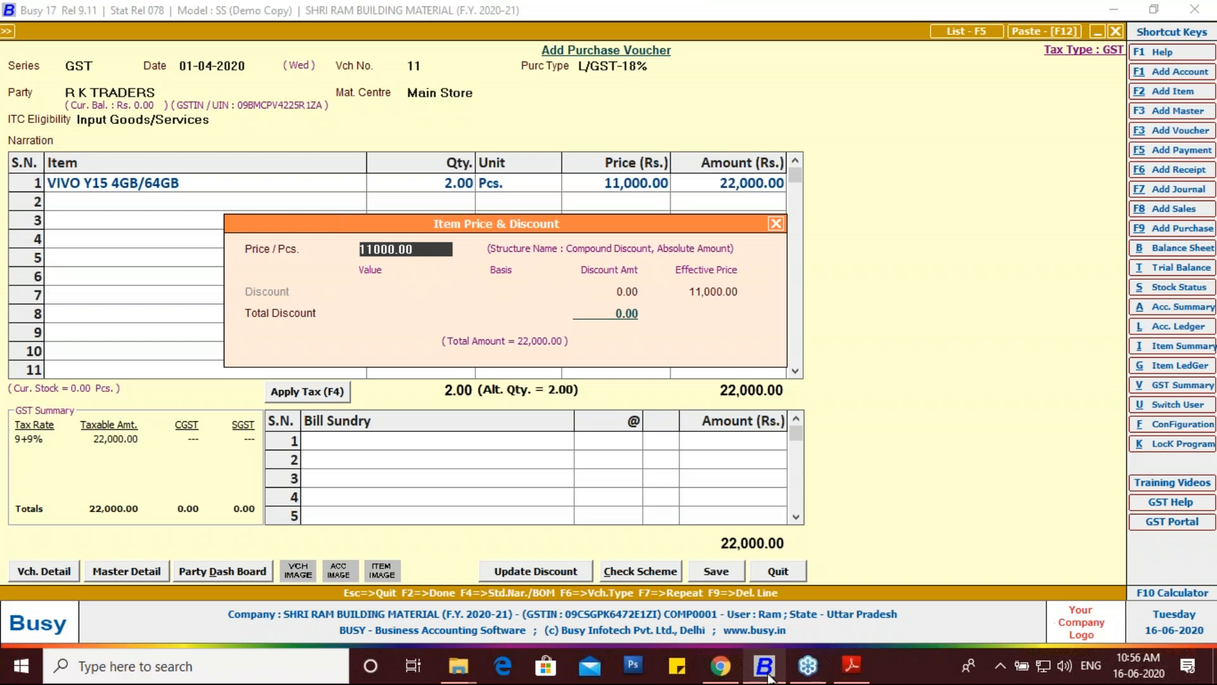
Step: Keep the item price unchanged and apply CGST and SGST at 9%, 1,980.00 each
key("Return")
key("Return")
key("Return")
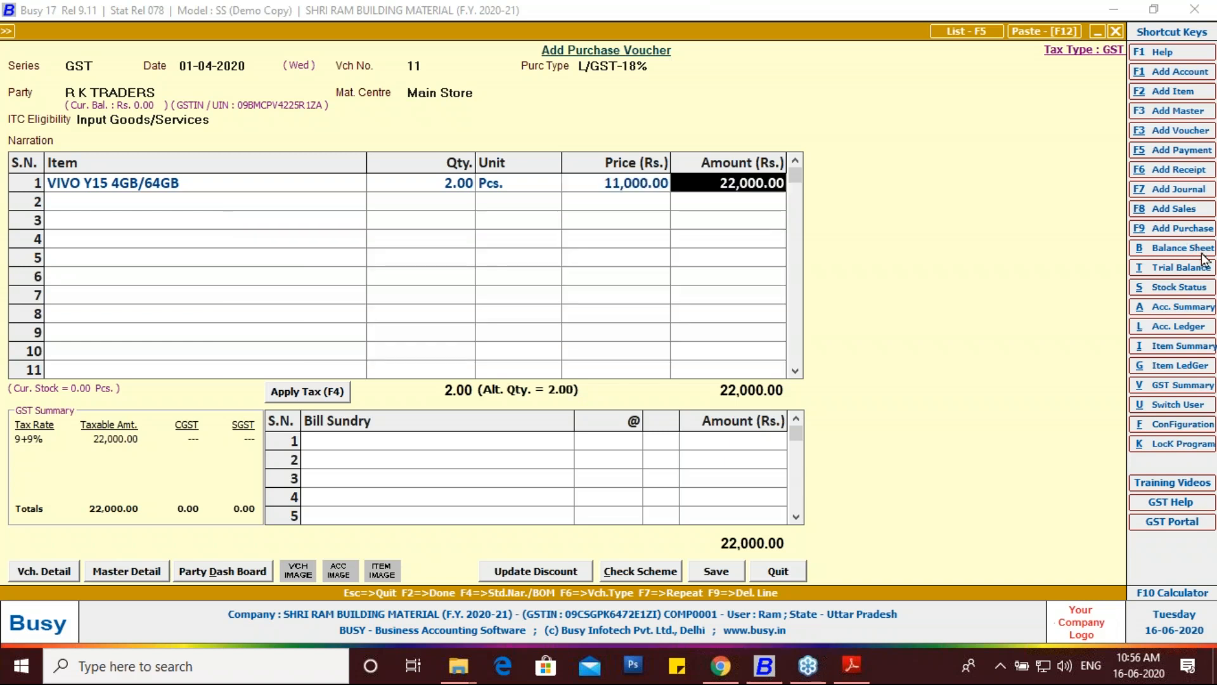
left_click(1085, 313)
mouse_move(166, 457)
left_mouse_down()
mouse_move(219, 401)
mouse_move(260, 429)
mouse_move(209, 458)
mouse_move(166, 454)
left_mouse_up()
mouse_move(279, 415)
left_mouse_down()
mouse_move(261, 378)
mouse_move(355, 394)
mouse_move(347, 407)
mouse_move(282, 411)
left_mouse_up()
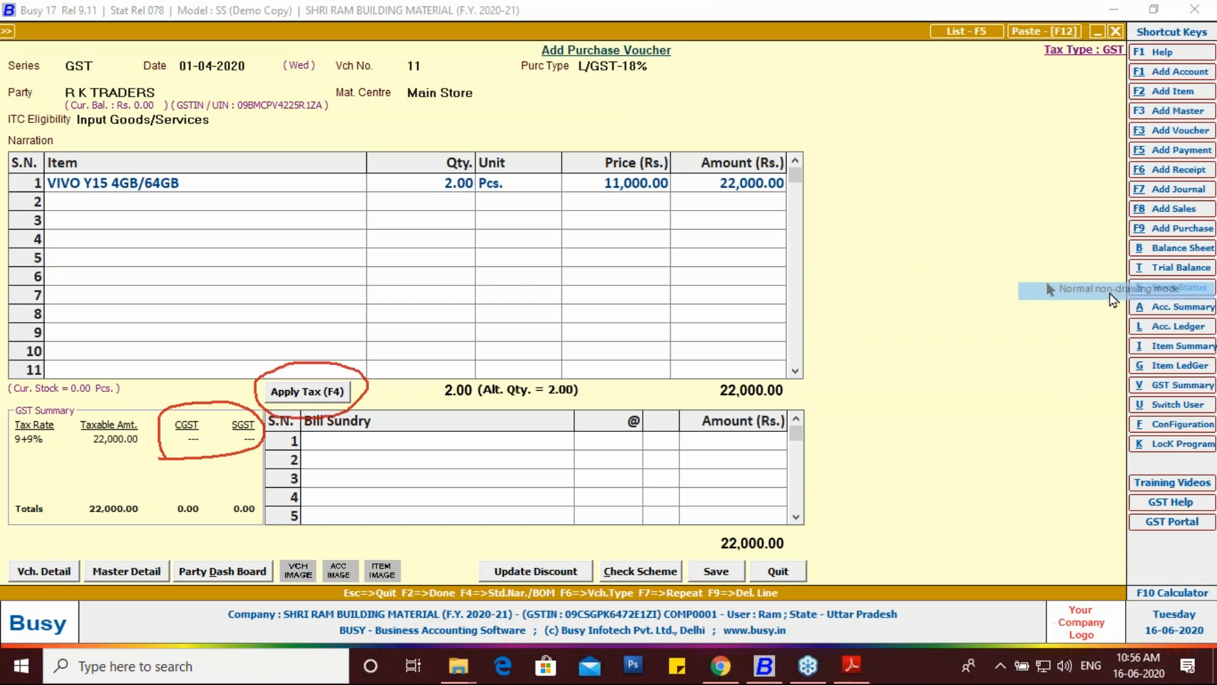
left_click(336, 396)
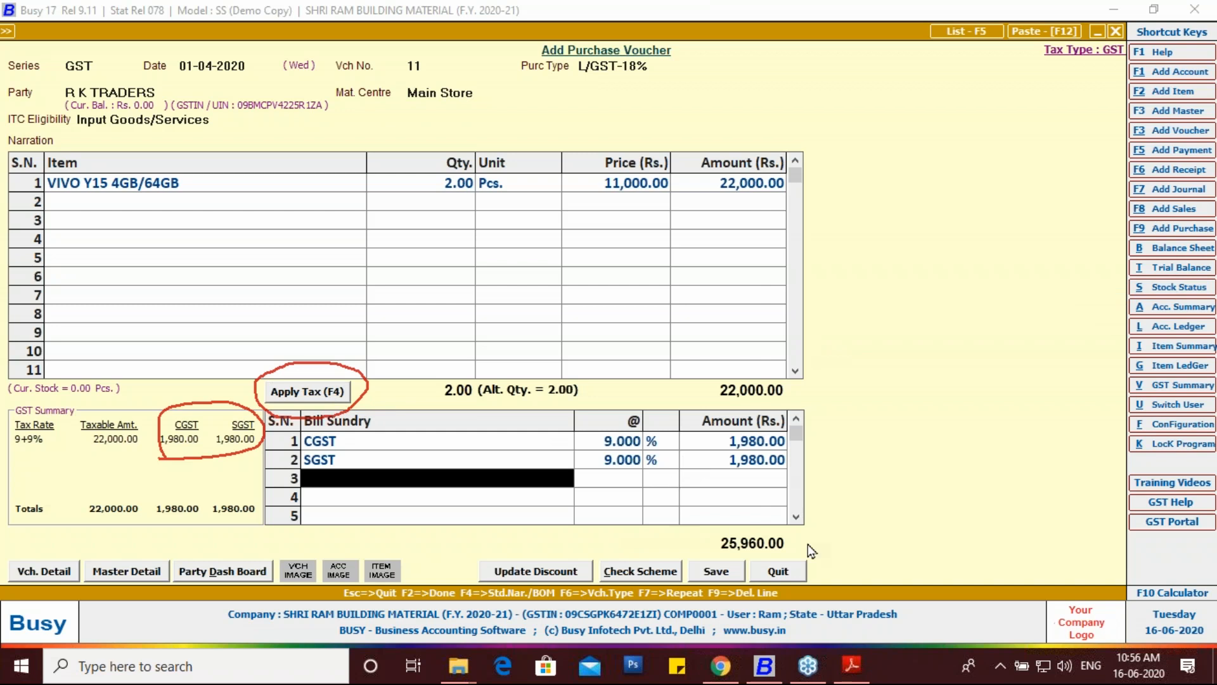
Step: Check the 25,960.00 total against the purchase PDF and save the voucher
left_click(1204, 254)
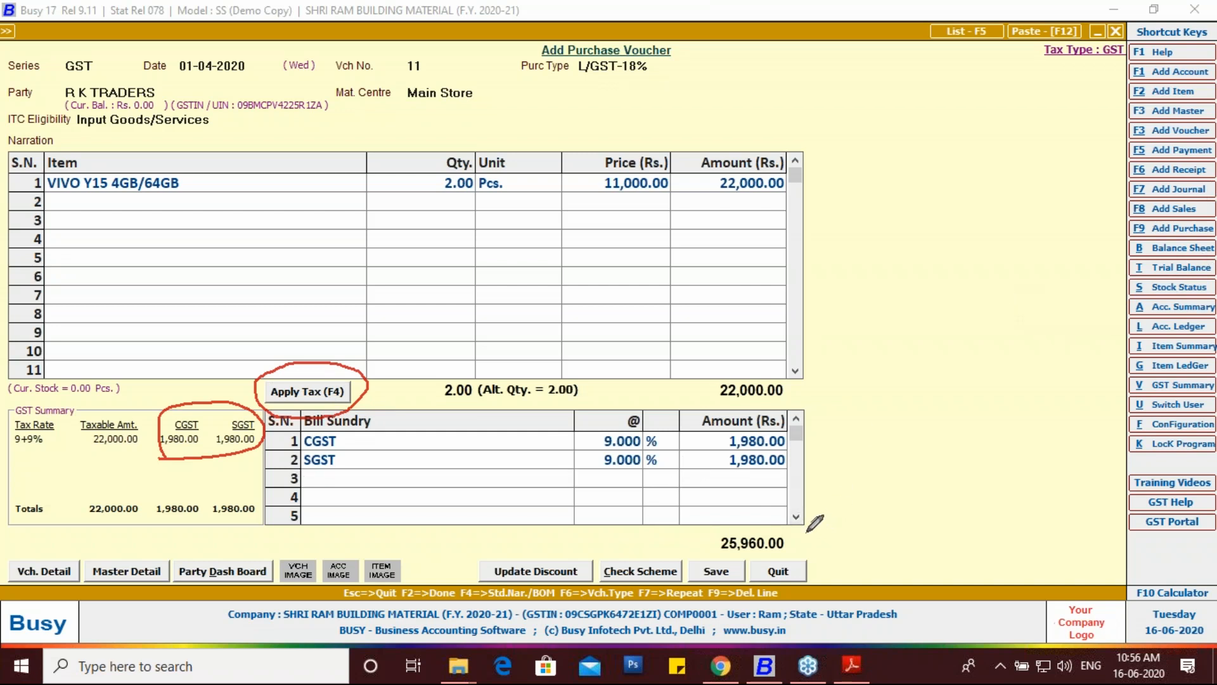
left_click_drag(805, 556, 809, 536)
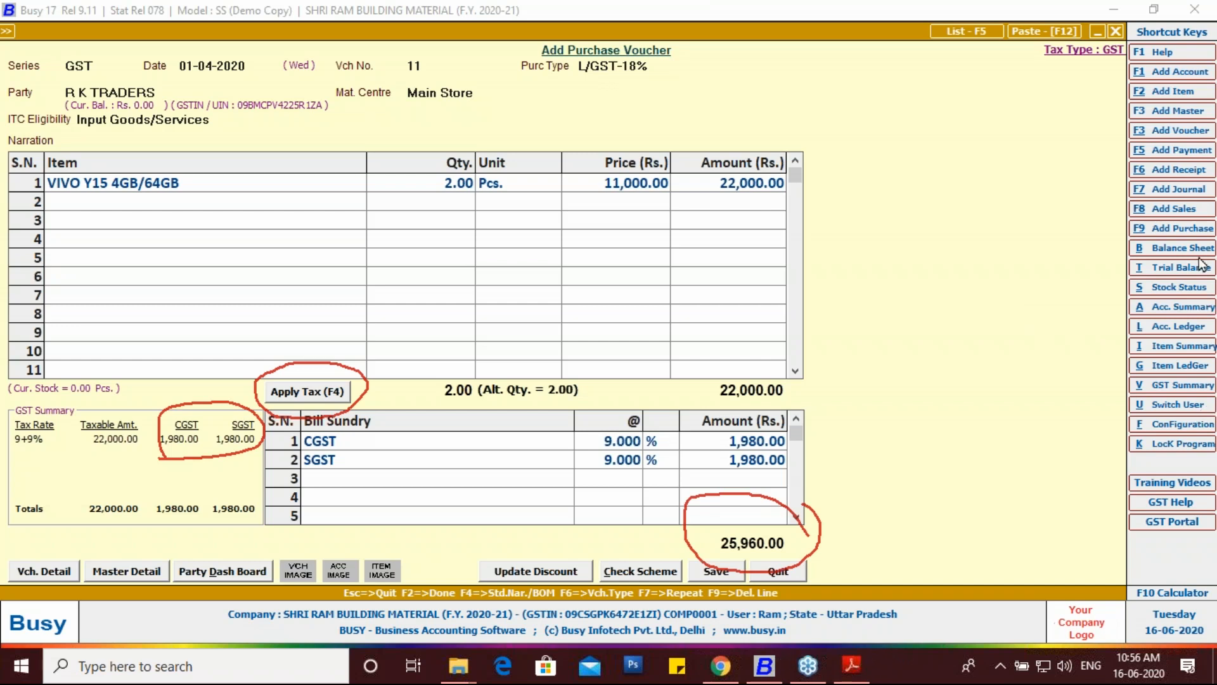
left_click(851, 665)
scroll(677, 434, "down", 8)
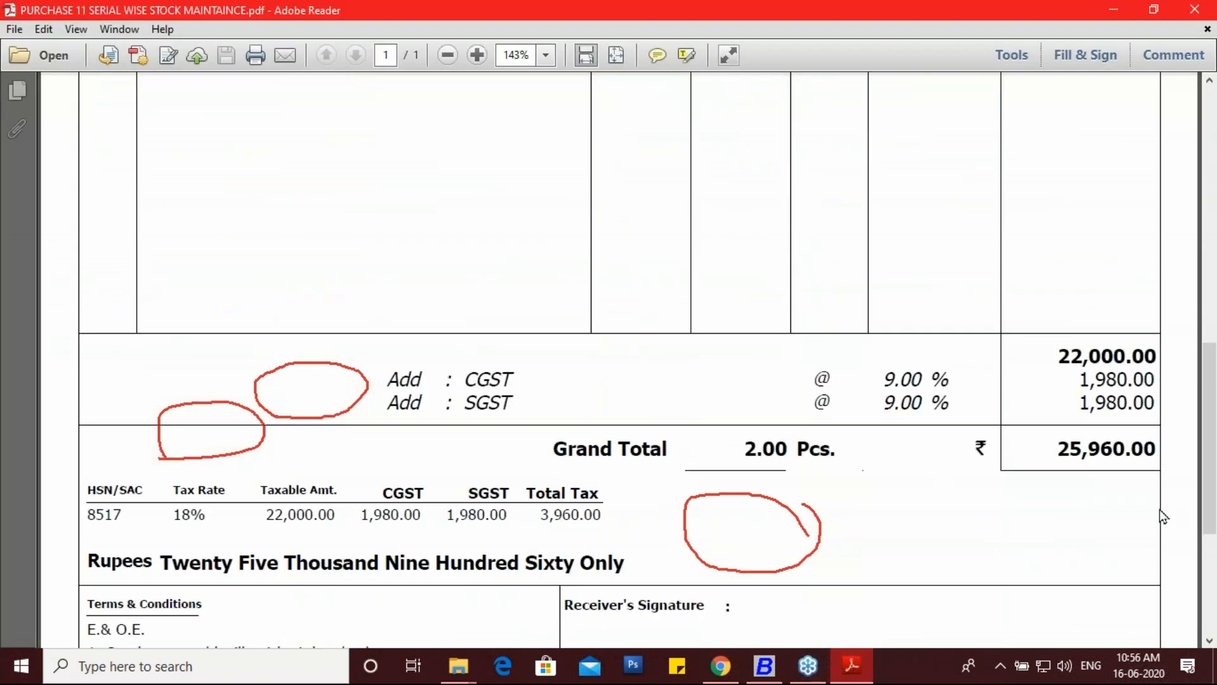
left_click(764, 666)
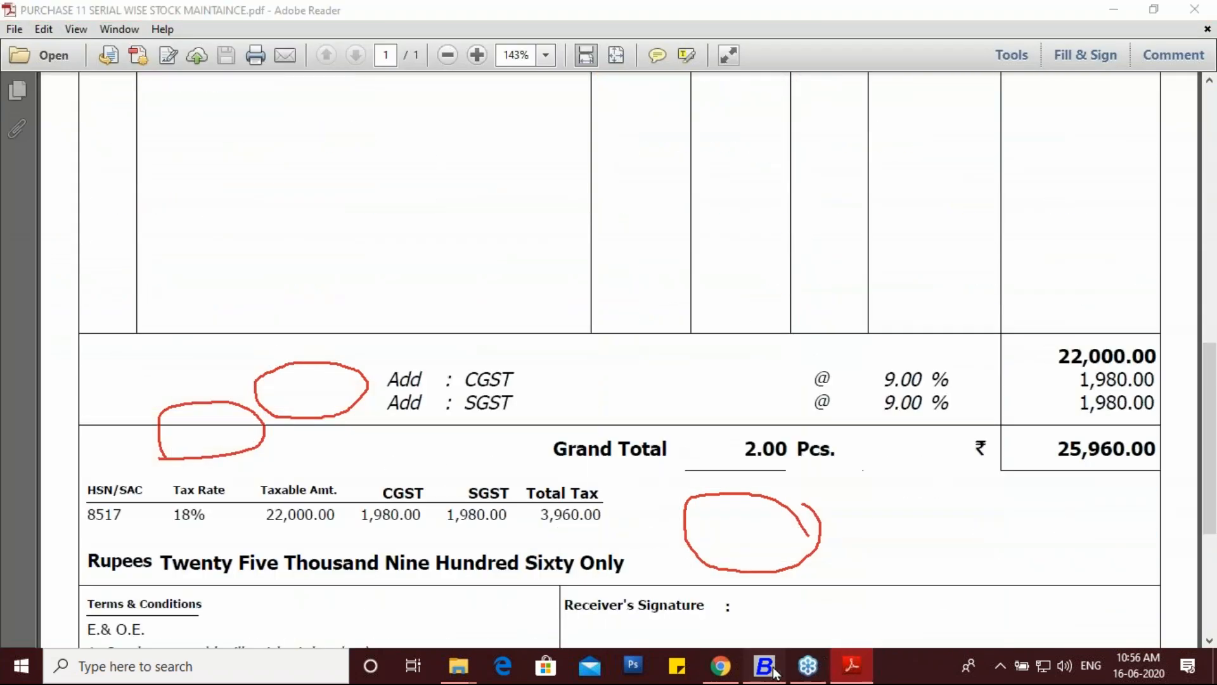
left_click(701, 574)
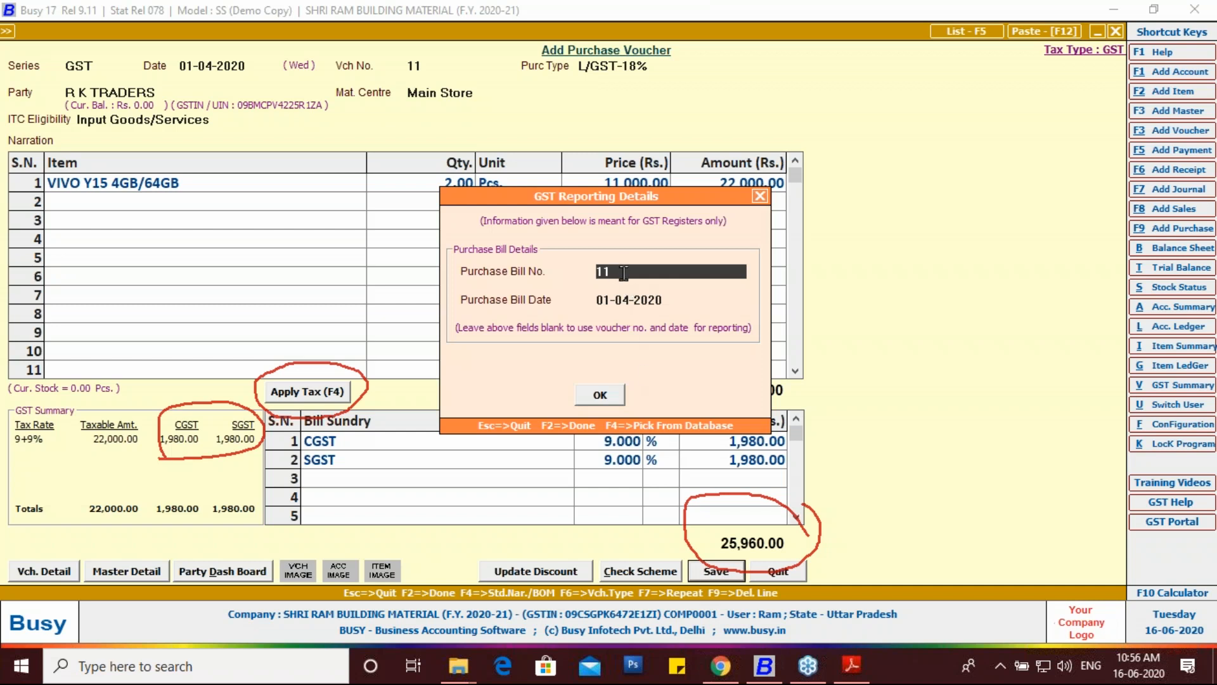
Step: Change the purchase bill number to 1 and save the 25,960.00 voucher past GST and bill-by-bill prompts
key("BackSpace")
key("Return")
key("Return")
key("Return")
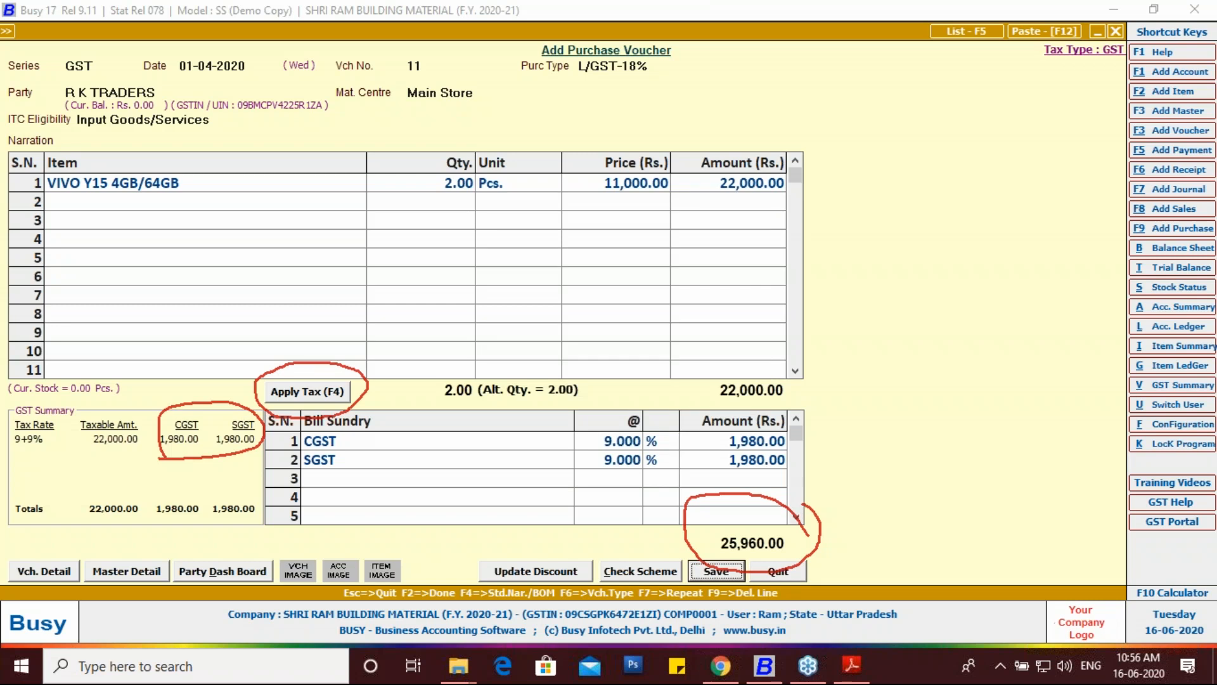
key("Return")
key("Return")
key("Return")
key("Return")
key("Return")
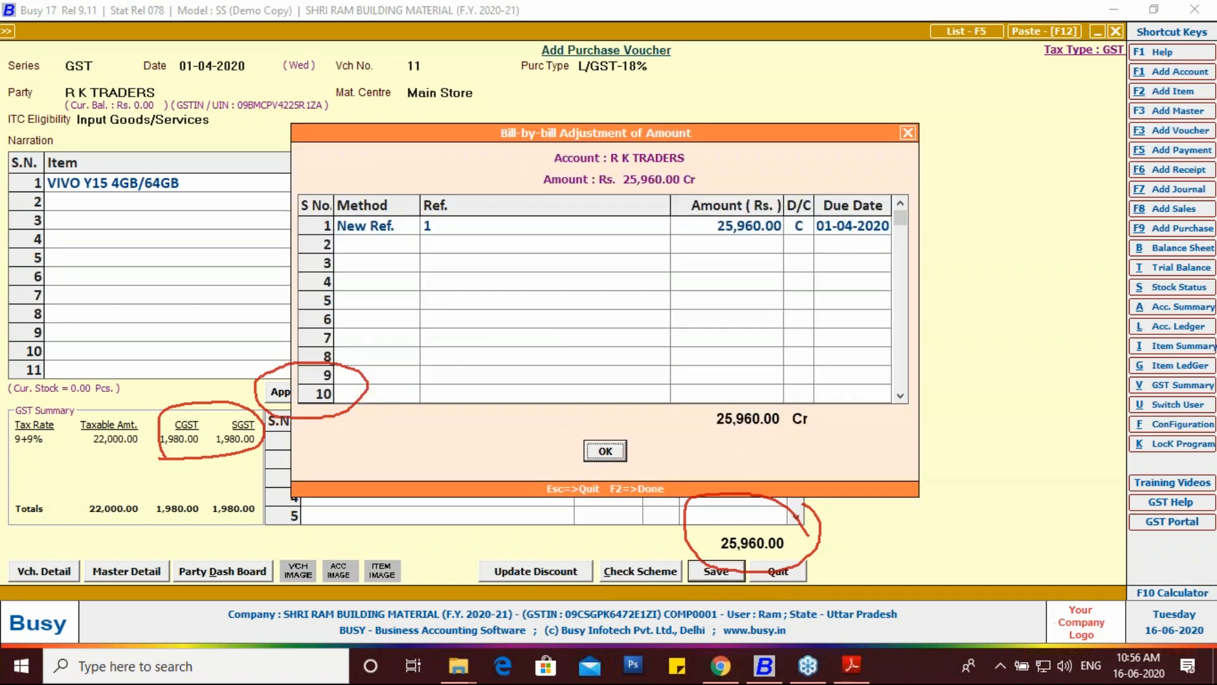
key("Return")
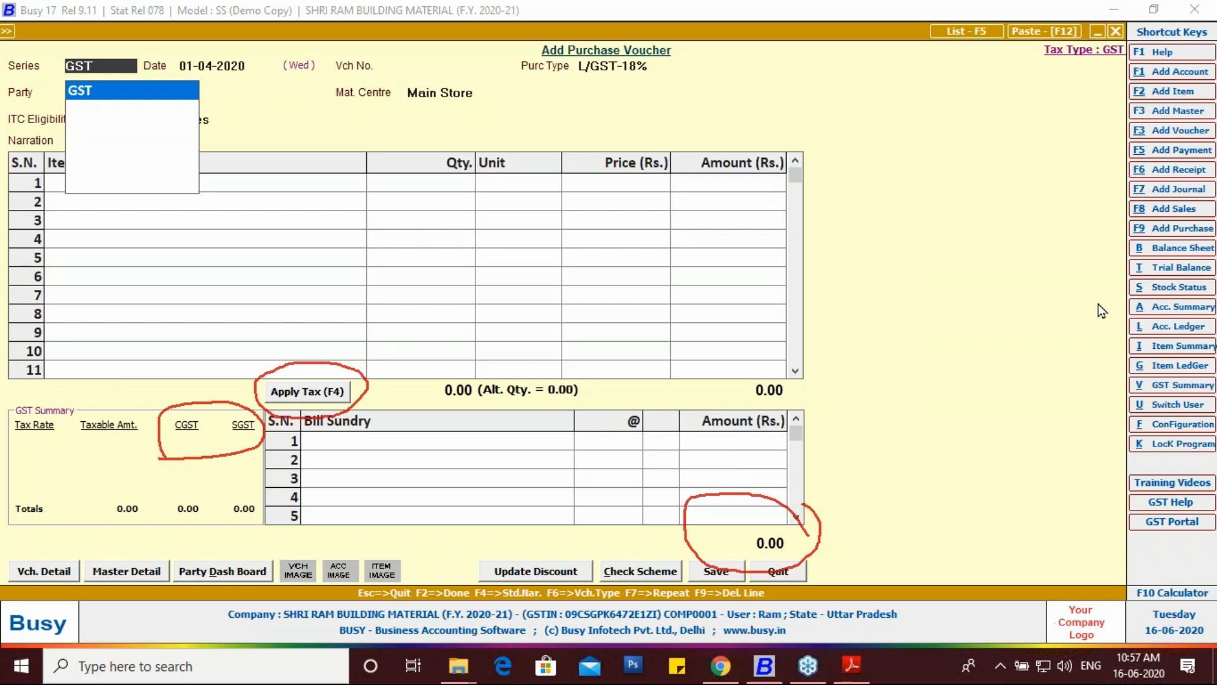
Step: Fill purchase voucher 12 with series GST, date 10-04-2020, type L/GST-18% and party Cash
left_click(1131, 251)
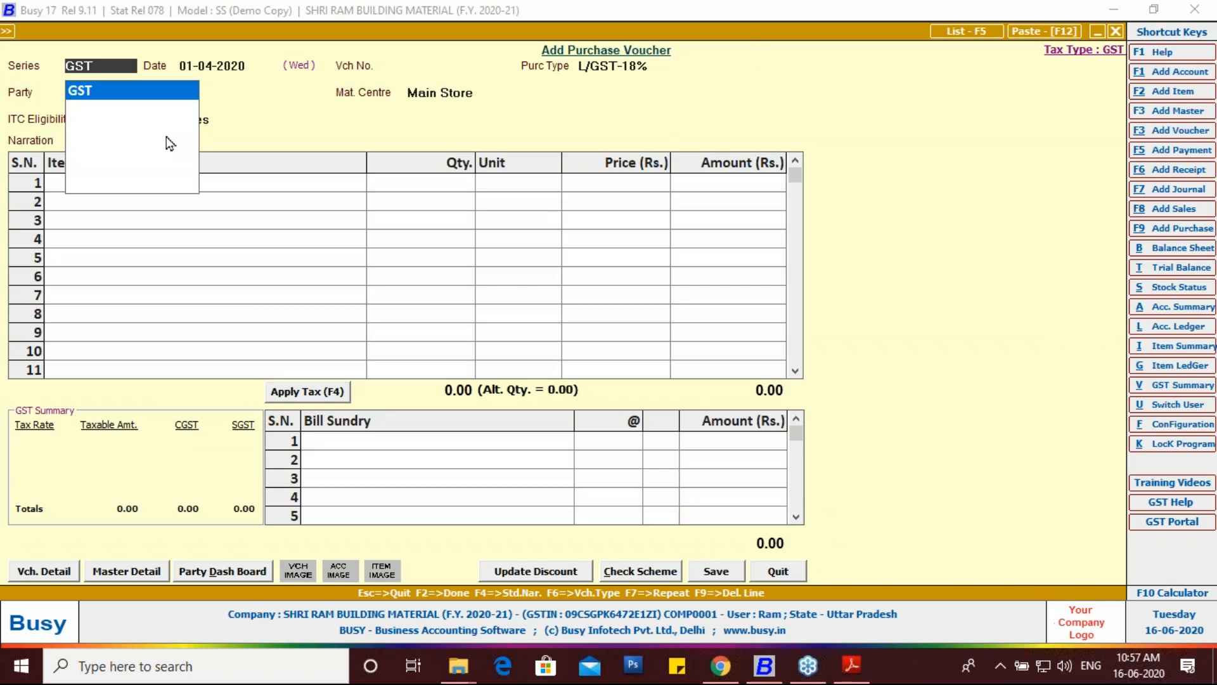
key("Return")
type("10-04")
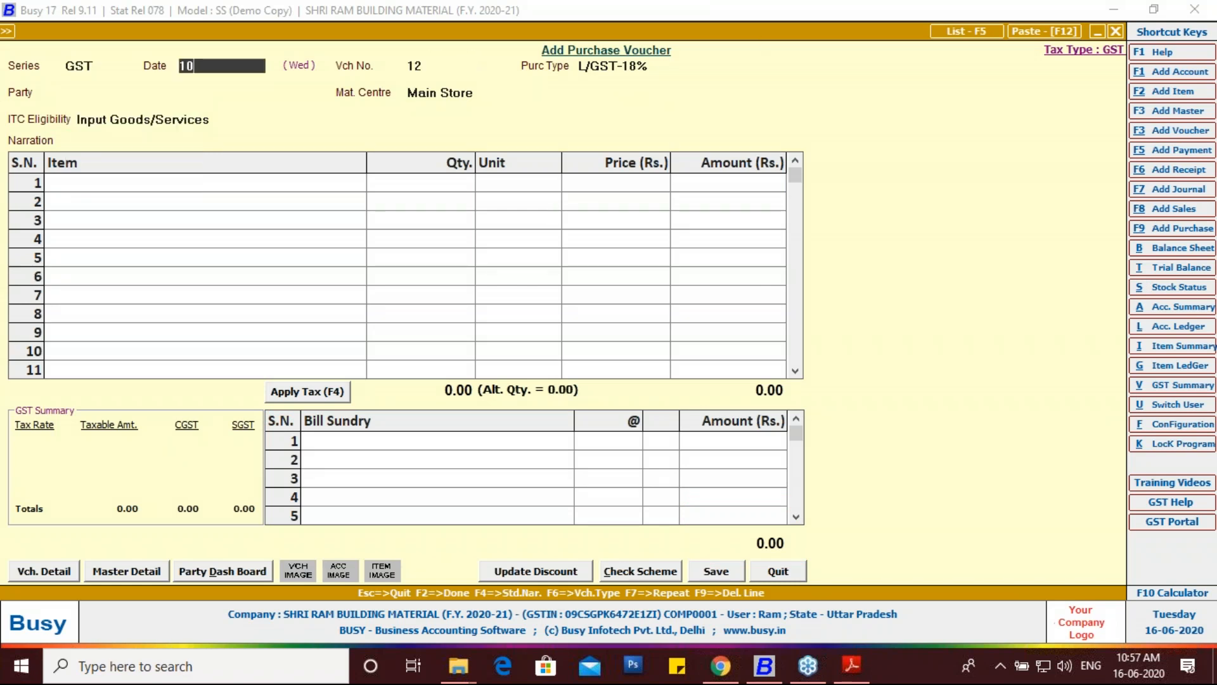
key("Return")
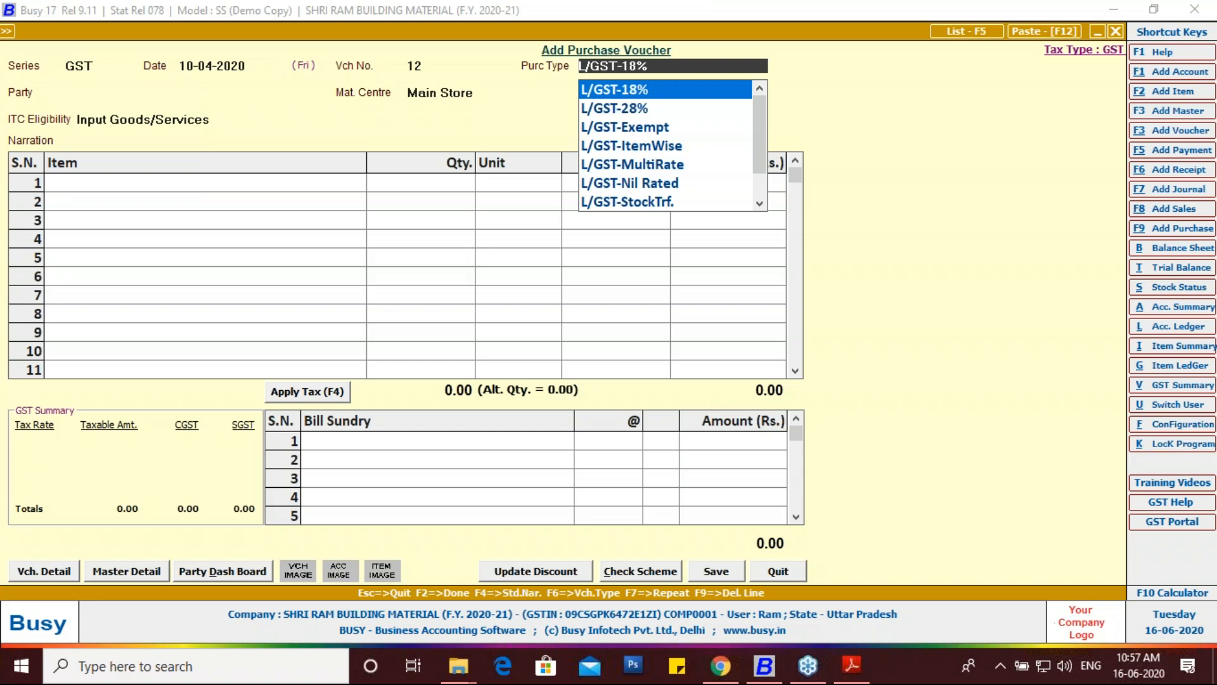
key("Return")
type("CA")
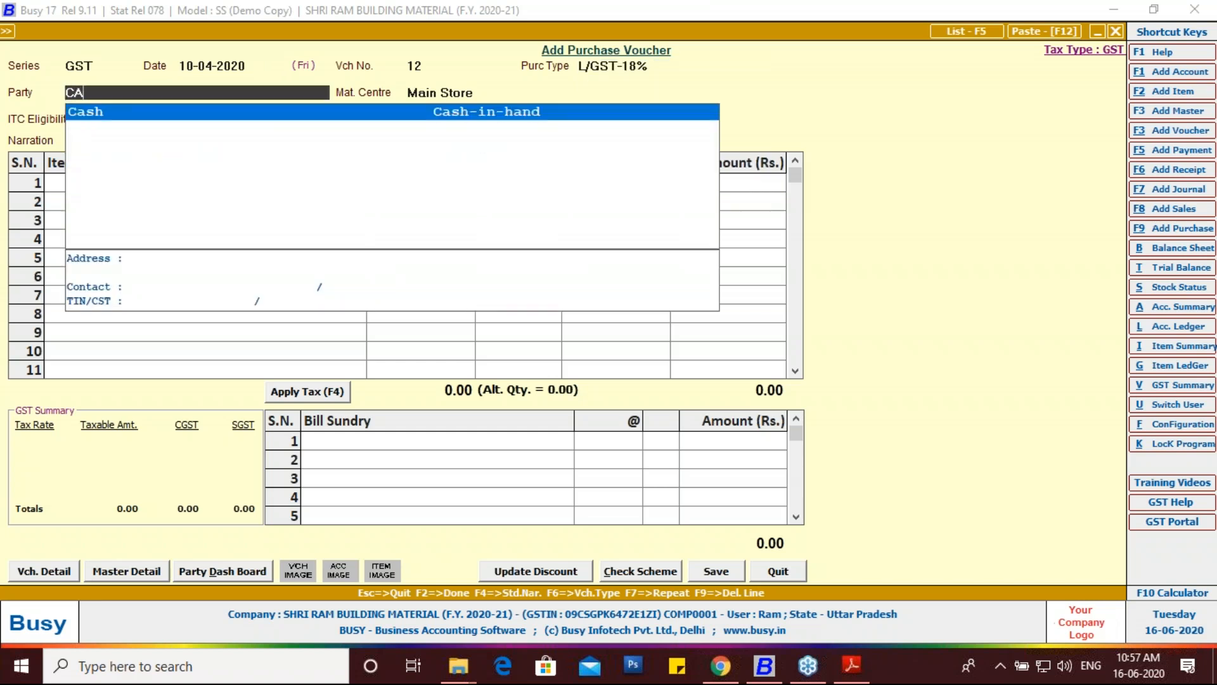
key("Return")
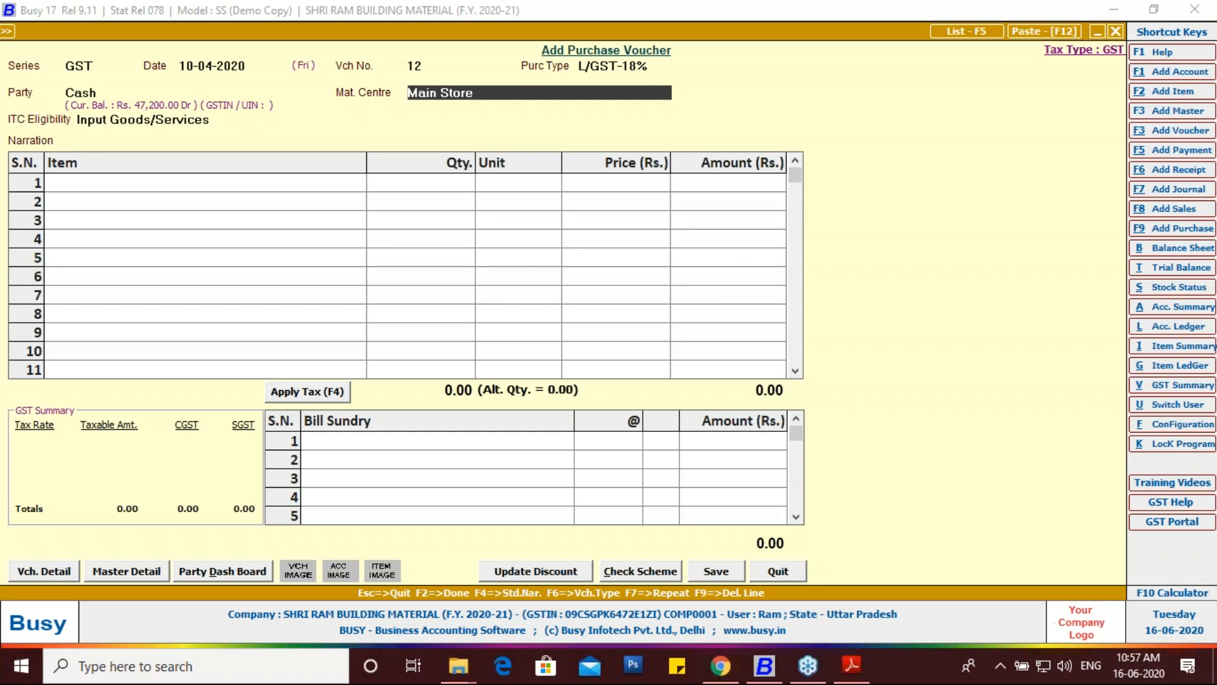
left_click(1198, 429)
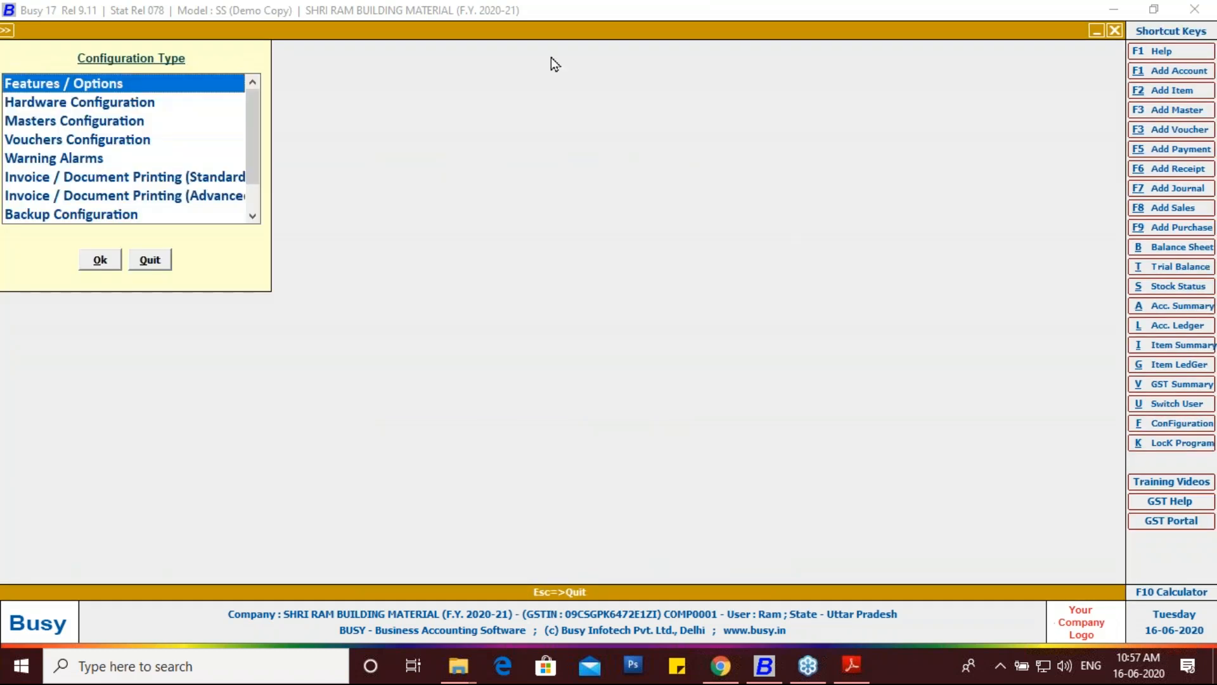
Step: Look over the inventory options under Features and Options, then close them
double_click(79, 88)
left_click(101, 251)
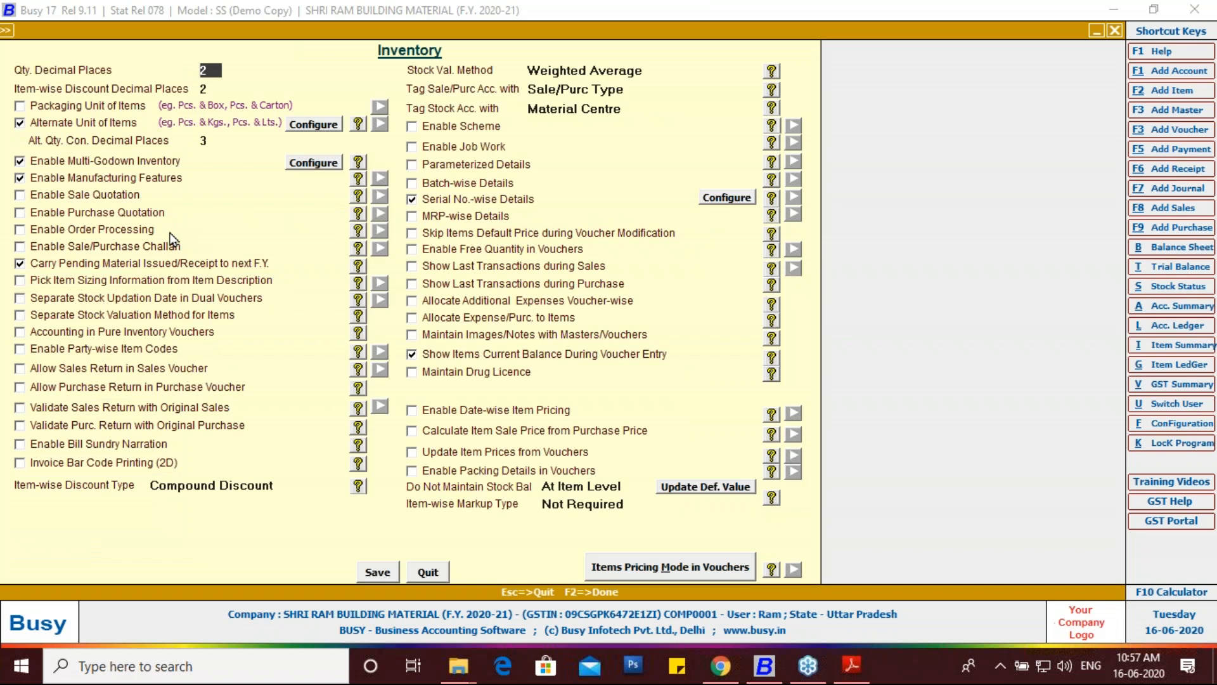
key("Escape")
key("Escape")
Step: Review the Sales B2C series voucher configuration, then exit configuration to a new sales voucher
double_click(106, 140)
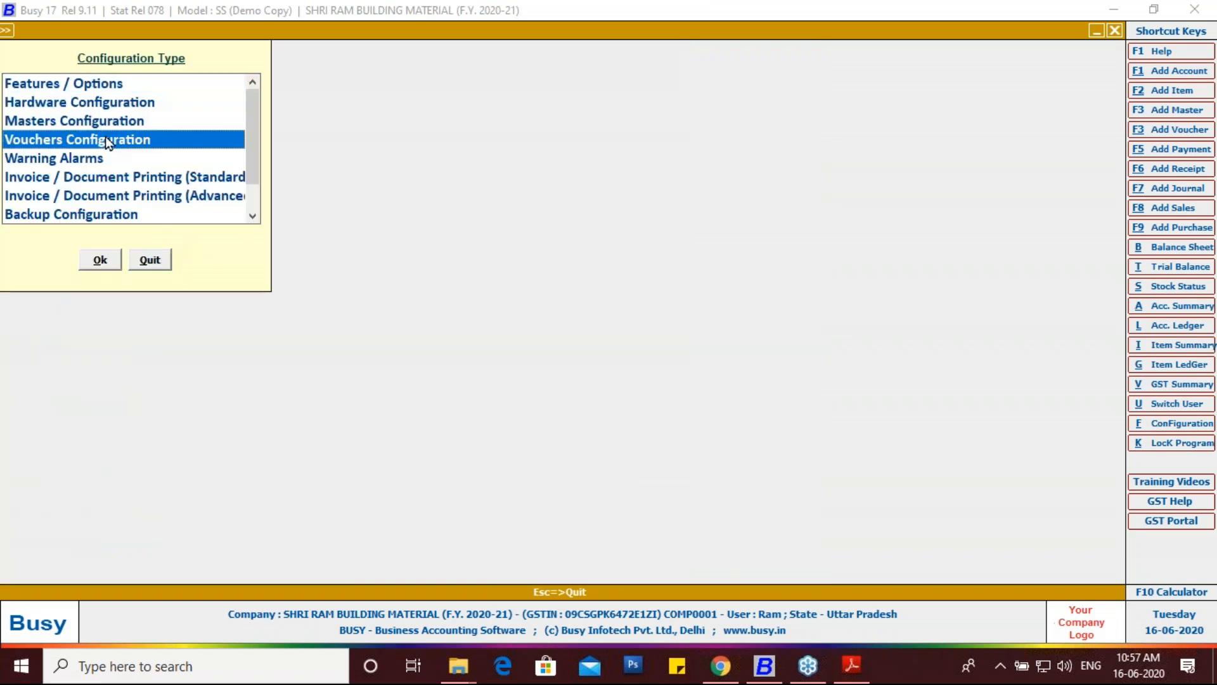
left_click(30, 121)
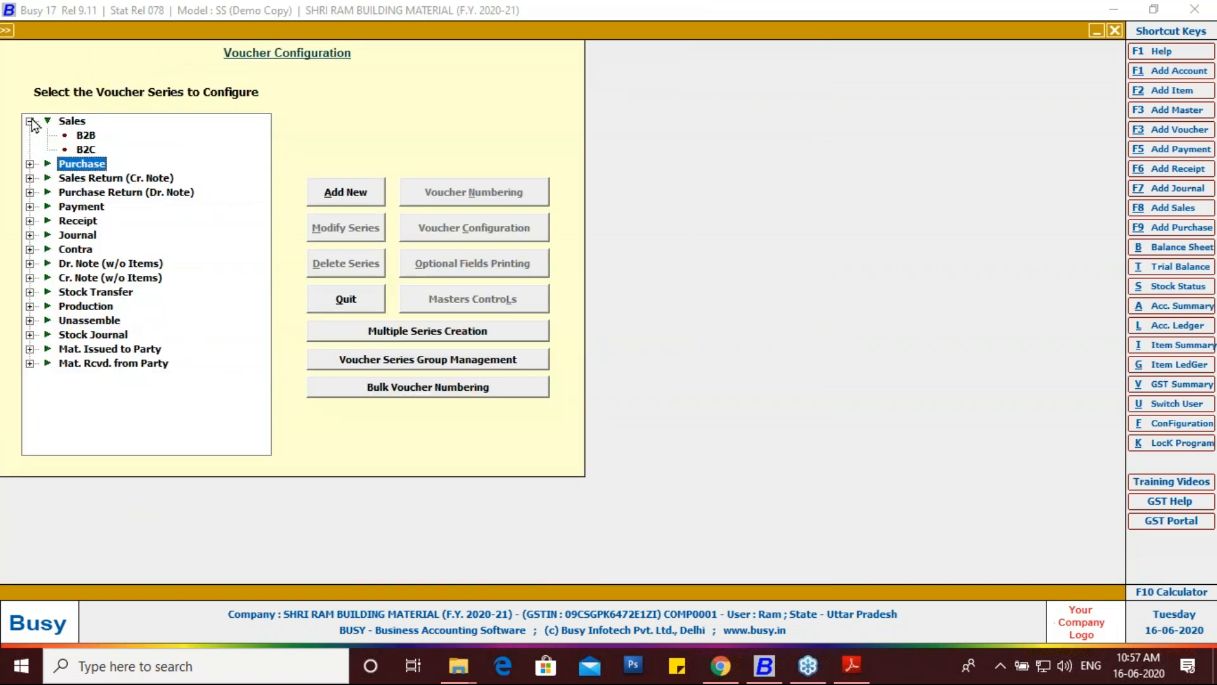
left_click(86, 151)
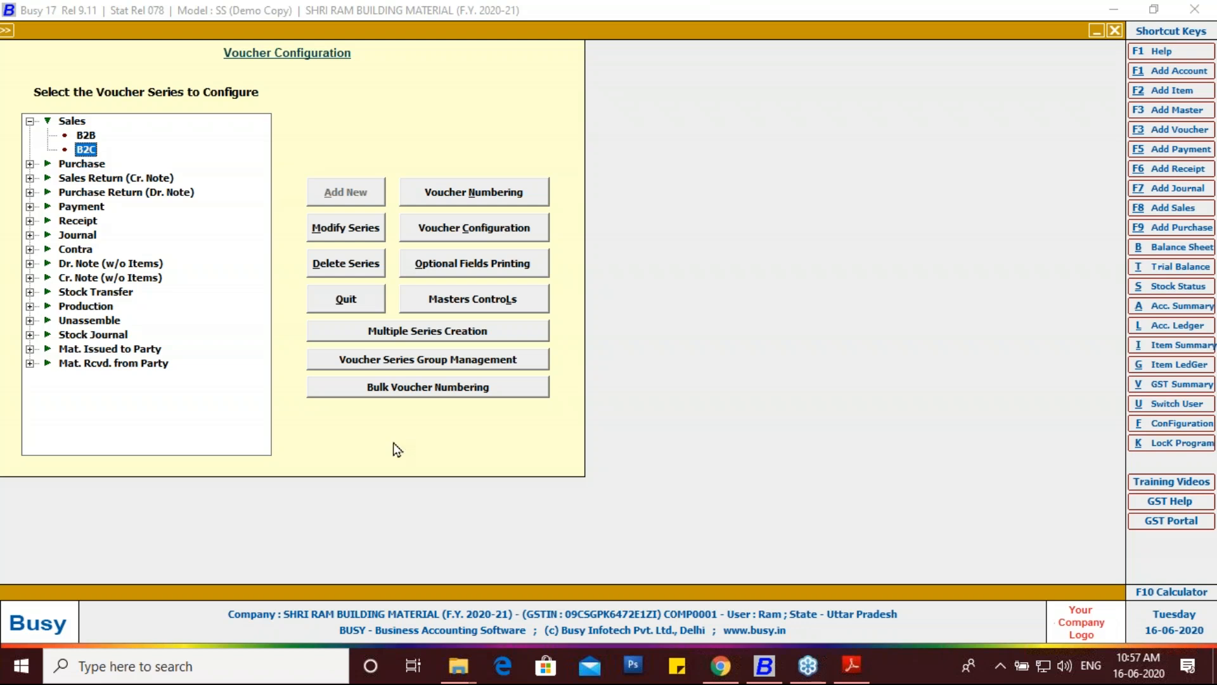
left_click(445, 231)
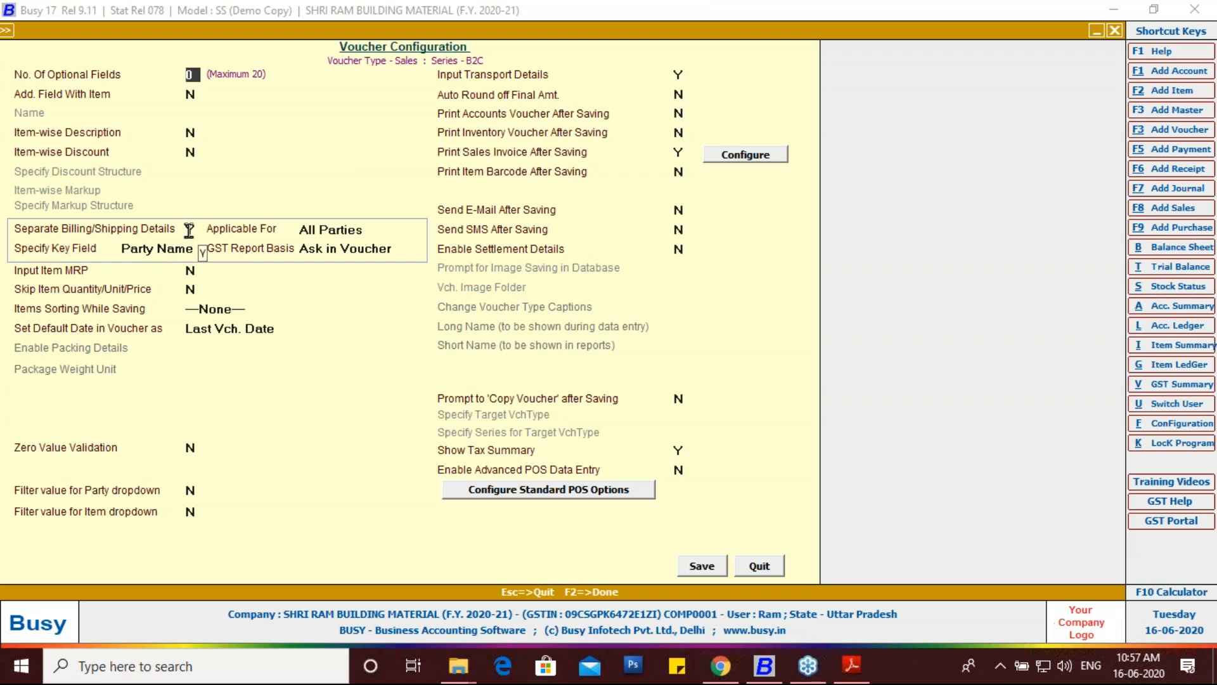
key("Escape")
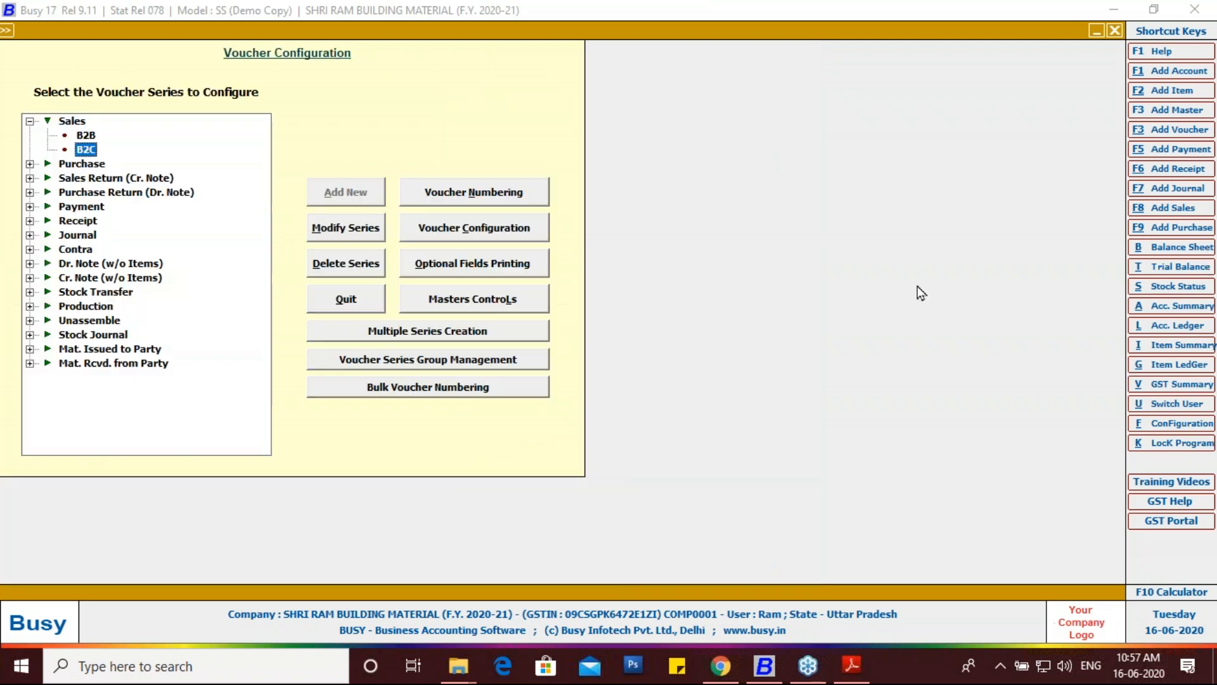
key("Escape")
key("F9")
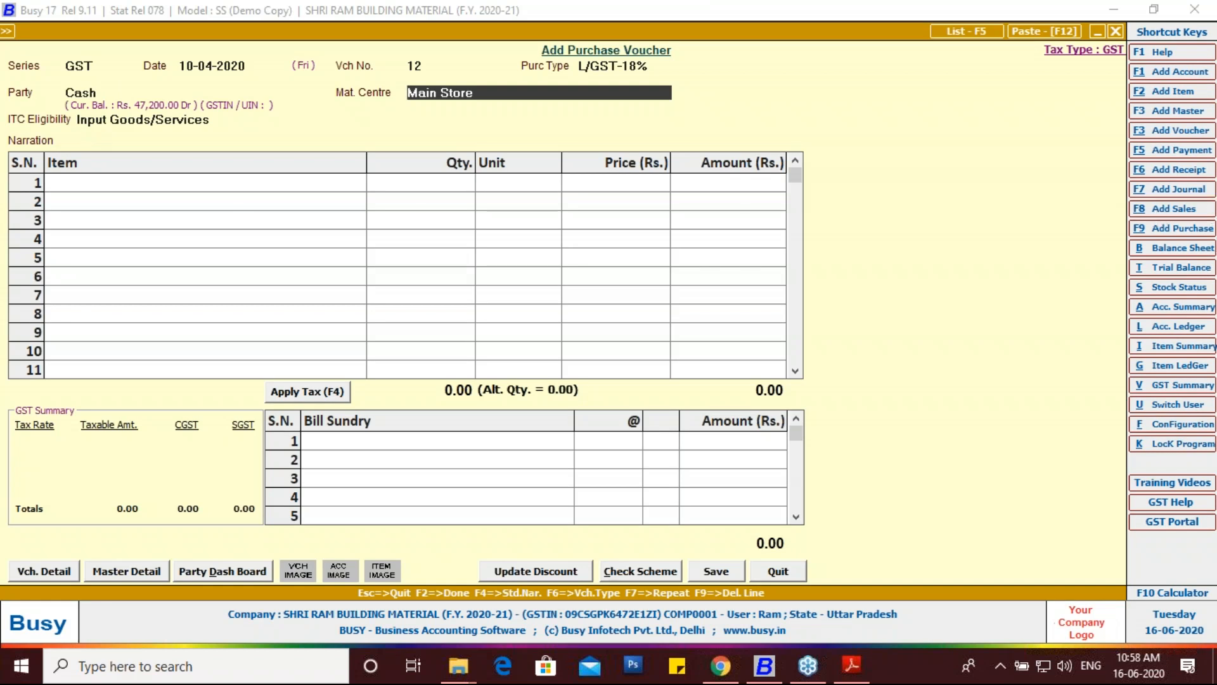
key("F8")
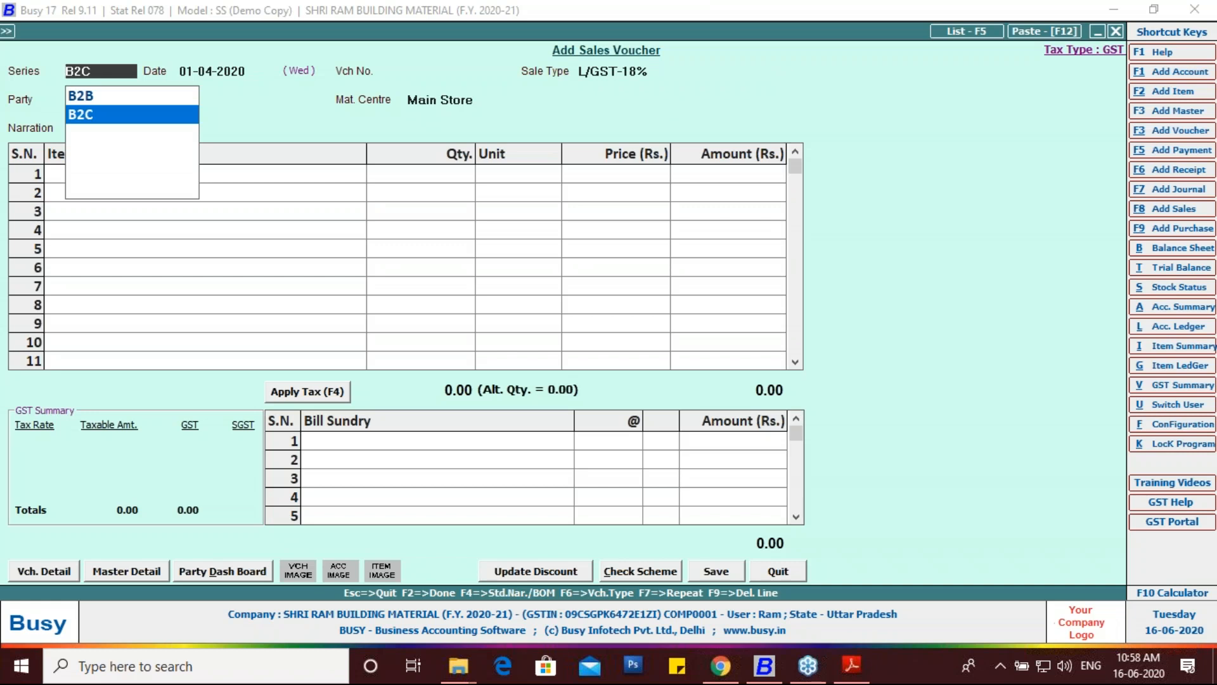
Step: Set the sales voucher to series B2C, date 10-04-2020, type L/GST-18% and party Cash
key("Up")
key("Down")
key("Return")
type("10-04")
key("Return")
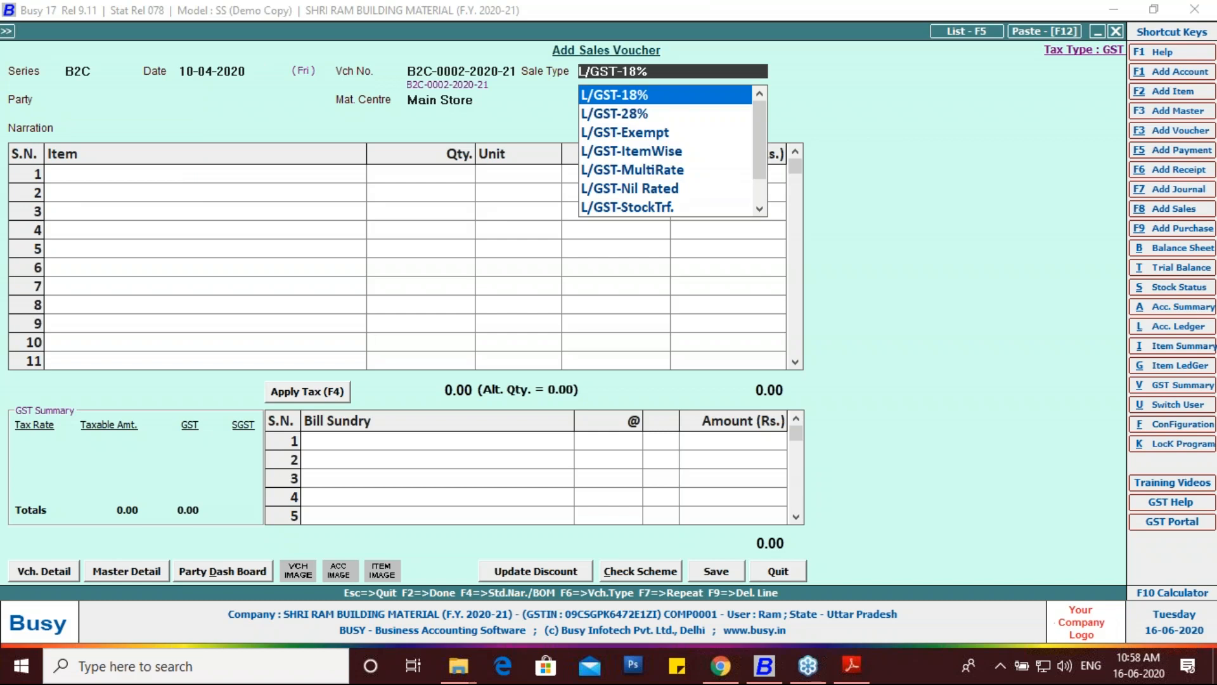
key("Return")
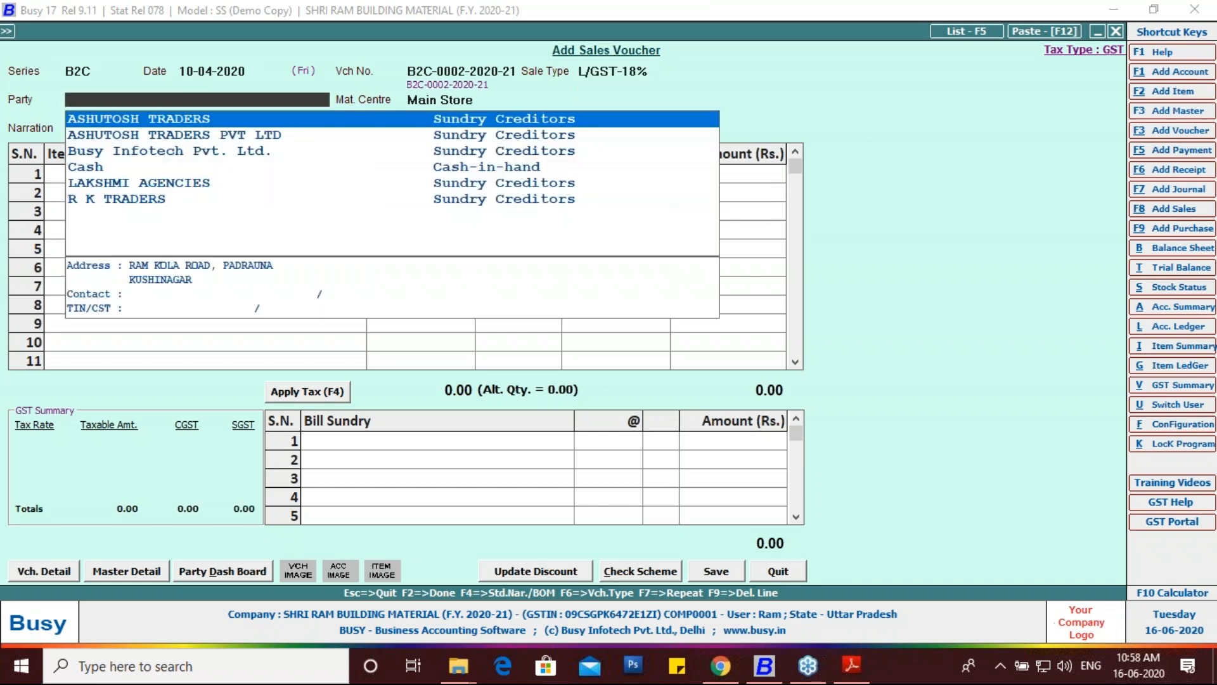
key("Down")
key("Down")
key("Down")
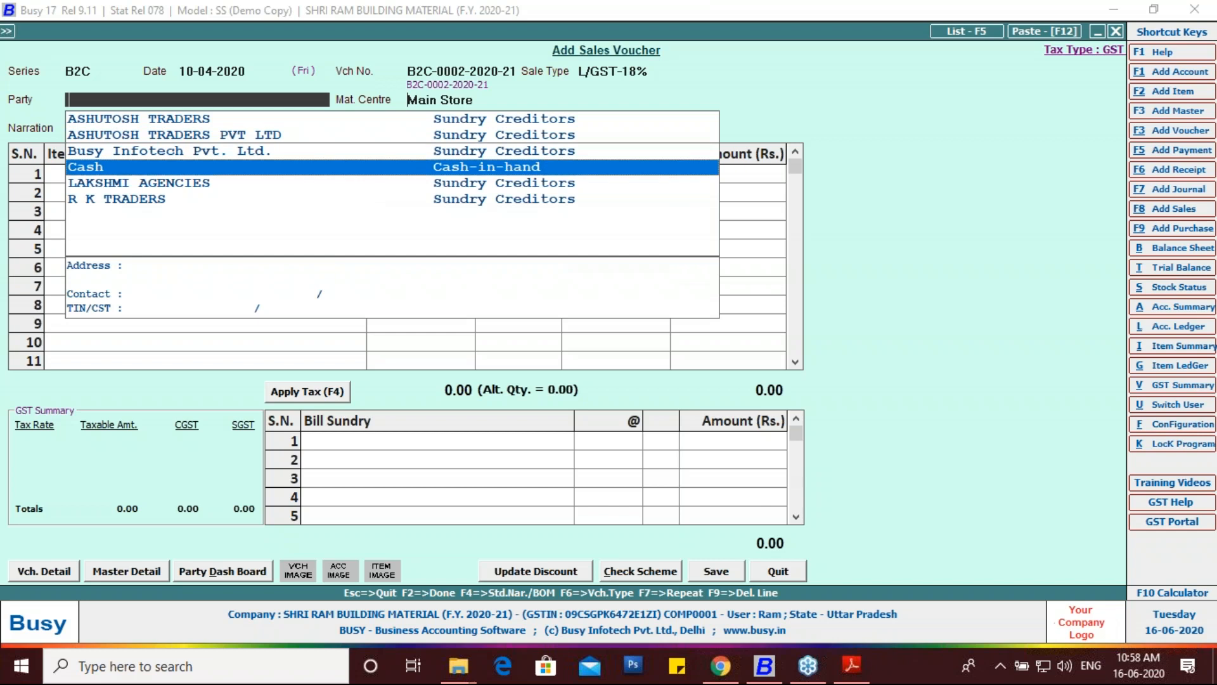
key("Return")
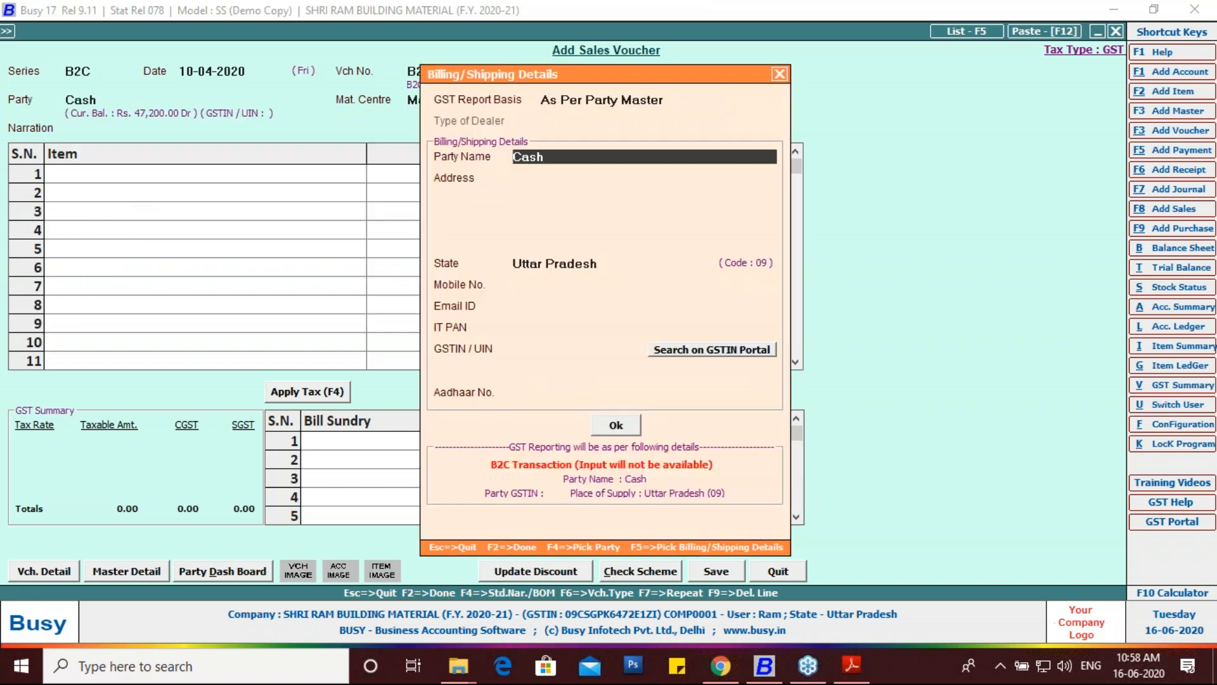
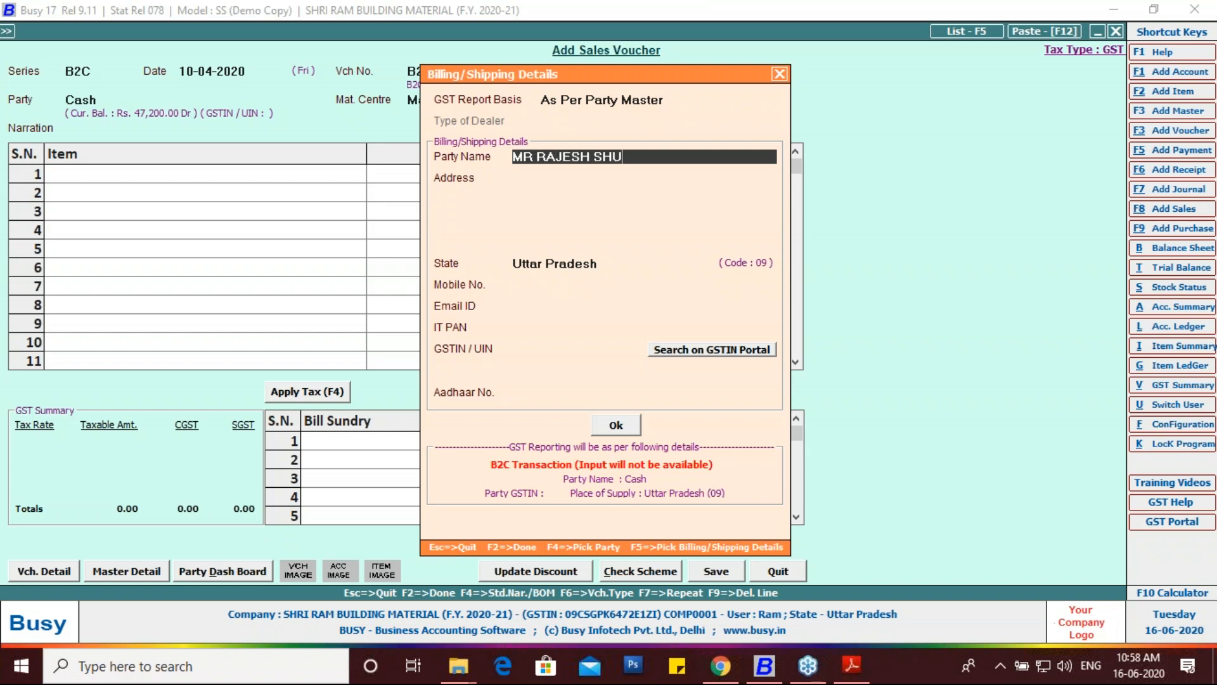
Step: Enter the customer's name and shipping address in the billing and shipping details
key("Return")
type("PADRAUNA KUSHINAGAR")
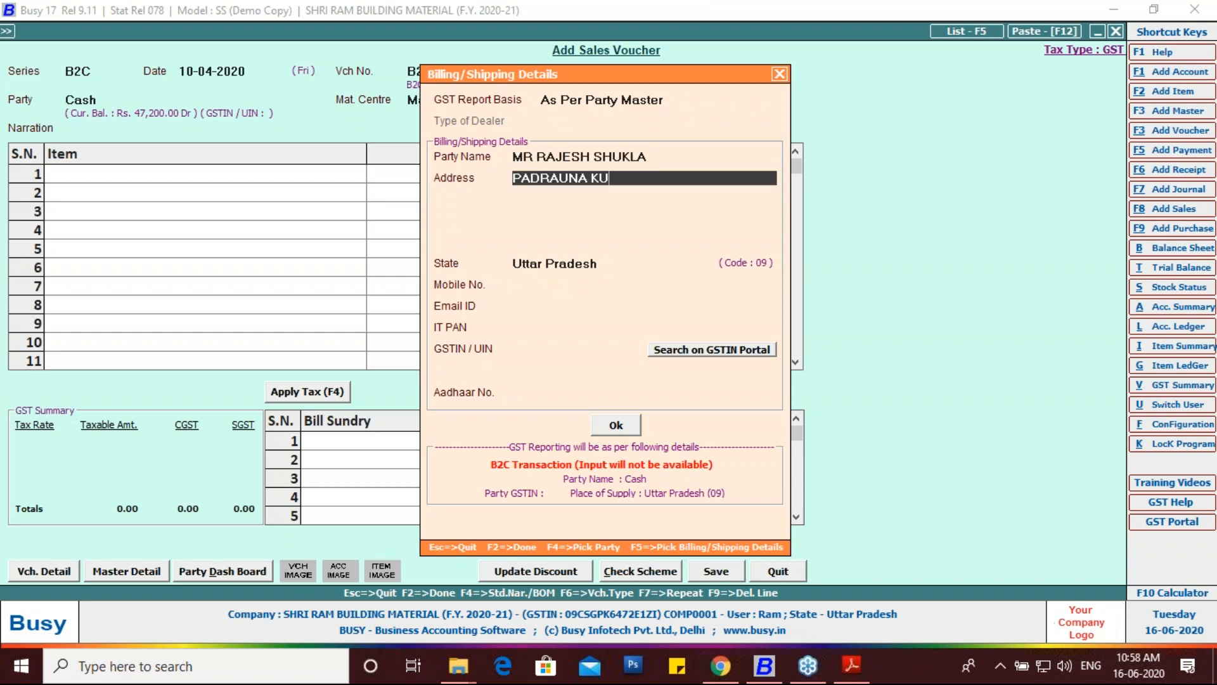
key("Return")
key("Return")
key("Return")
key("Return")
key("Return")
key("Return")
key("Return")
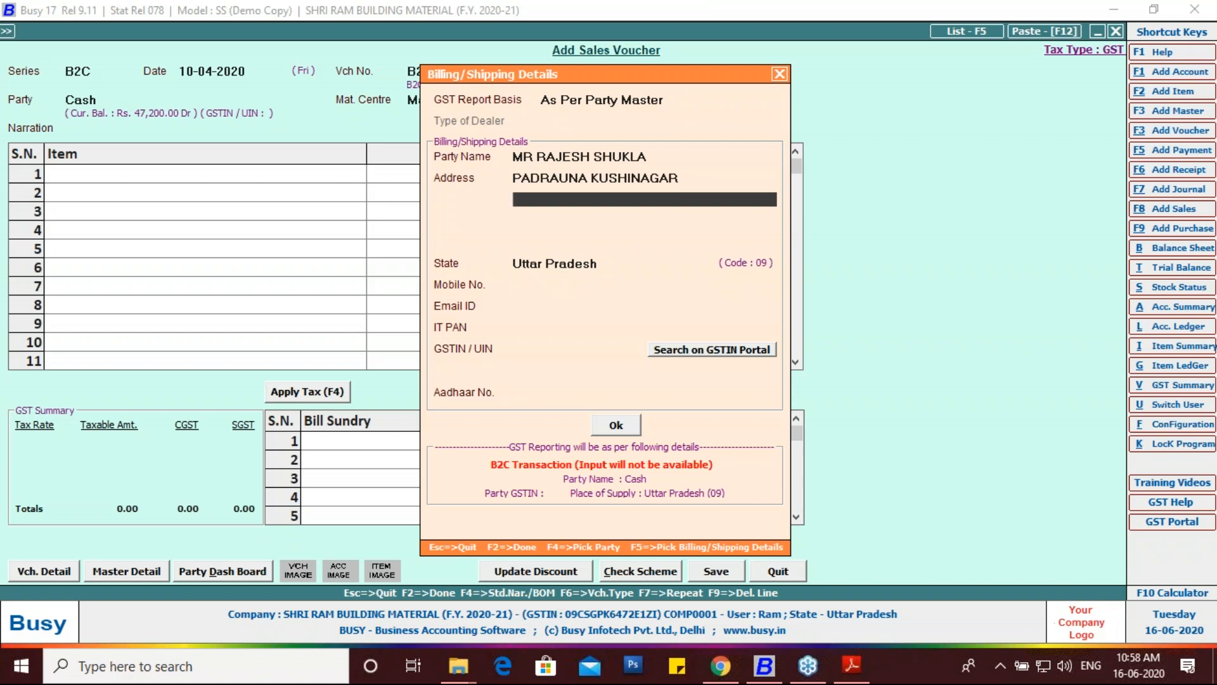
key("Return")
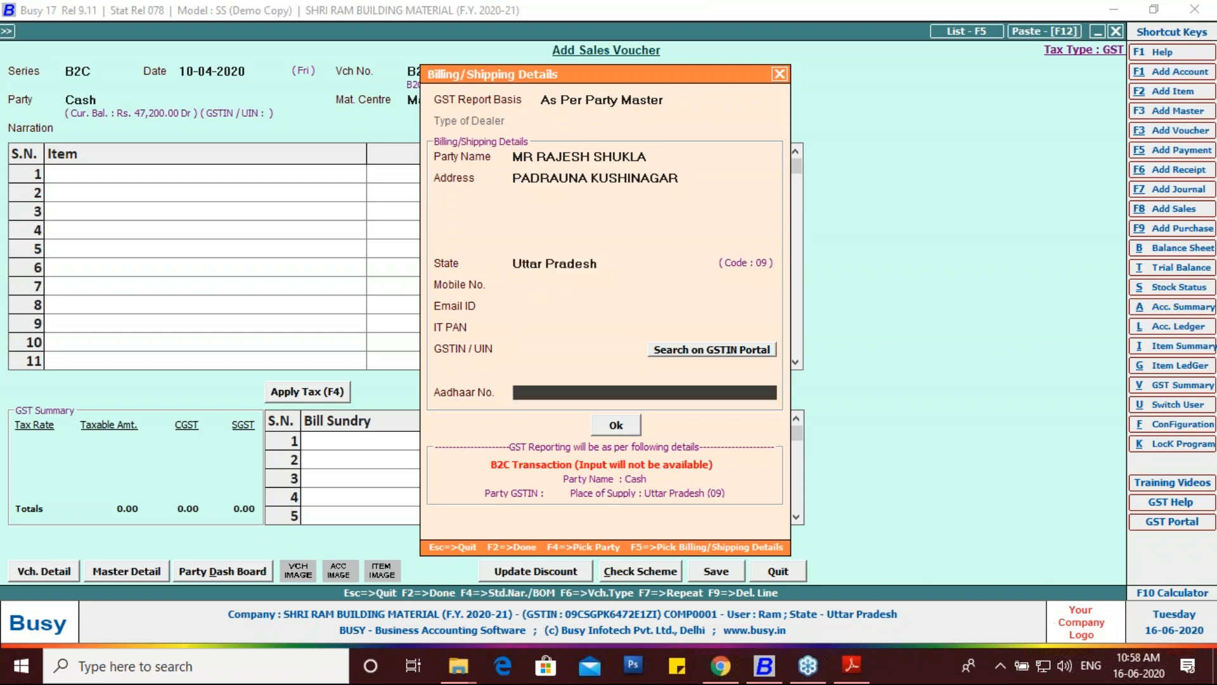
key("Return")
key("Return")
key("Return")
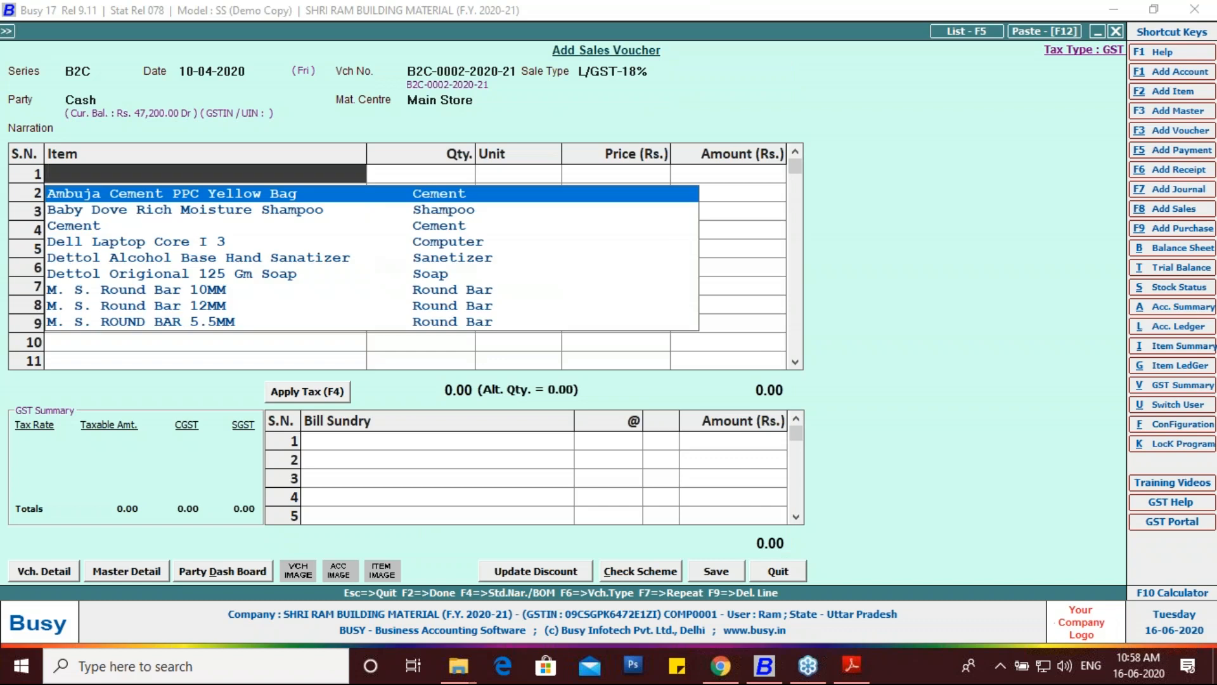
Step: Add one VIVO Y15 4GB/64GB as the first item row with quantity 1
type("A")
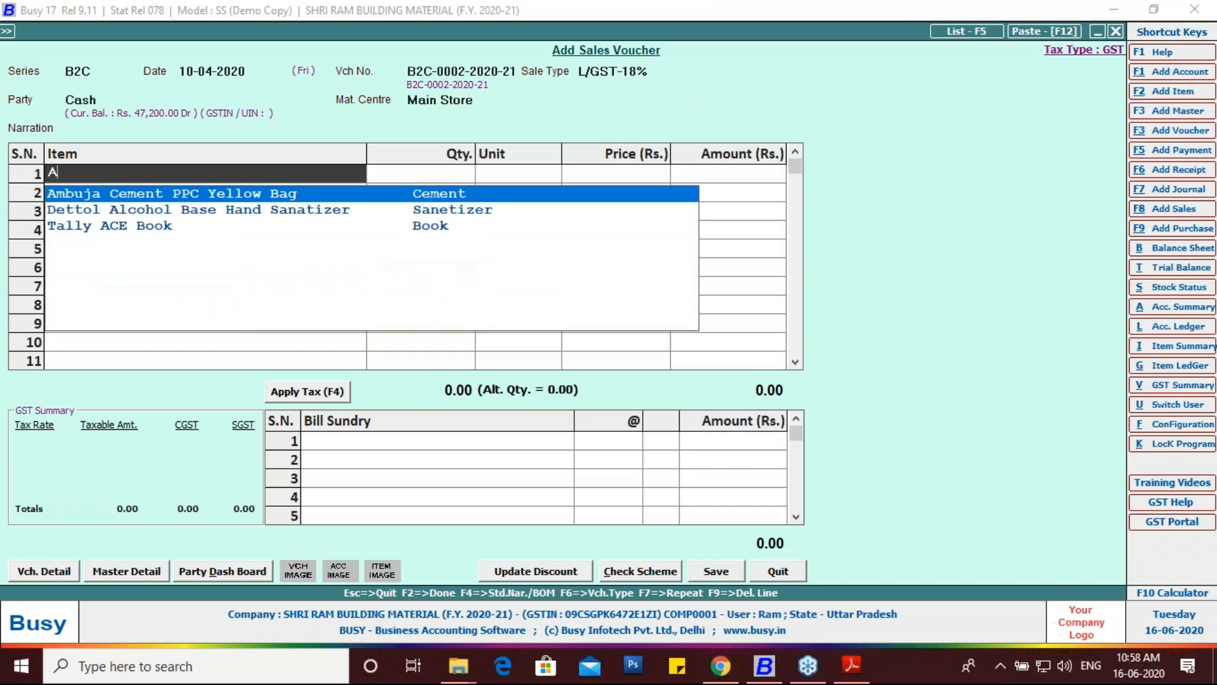
key("BackSpace")
type("VIVO Y15 4GB/64GB")
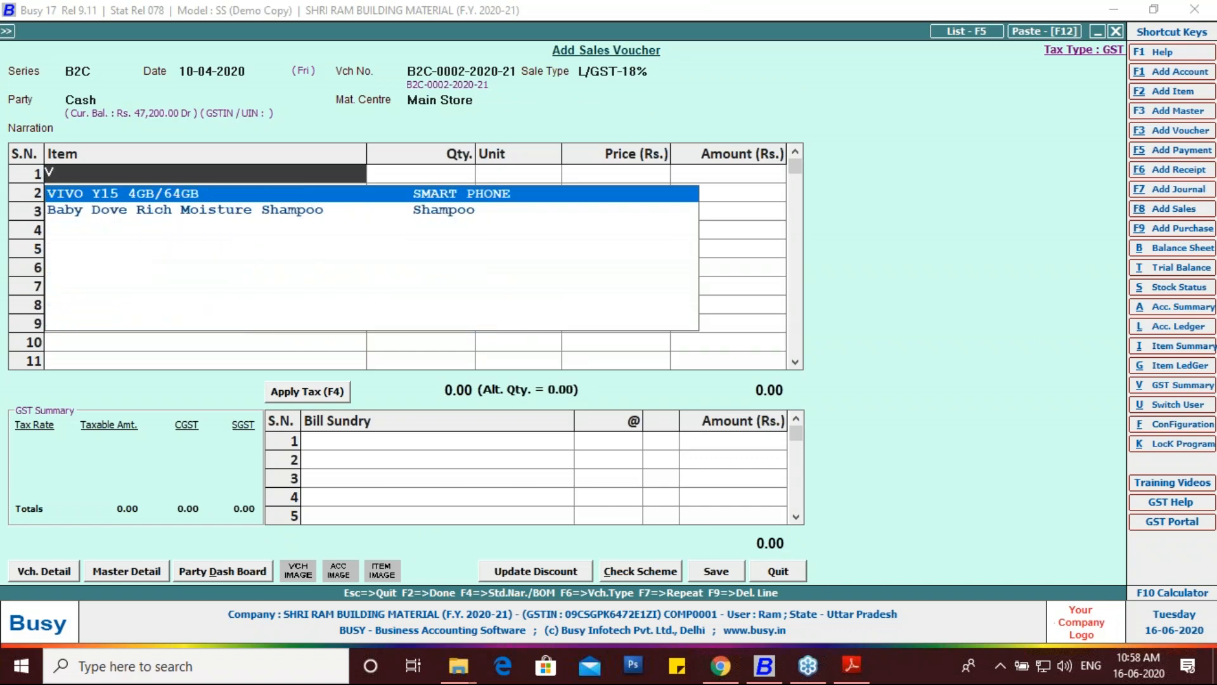
key("Return")
type("1")
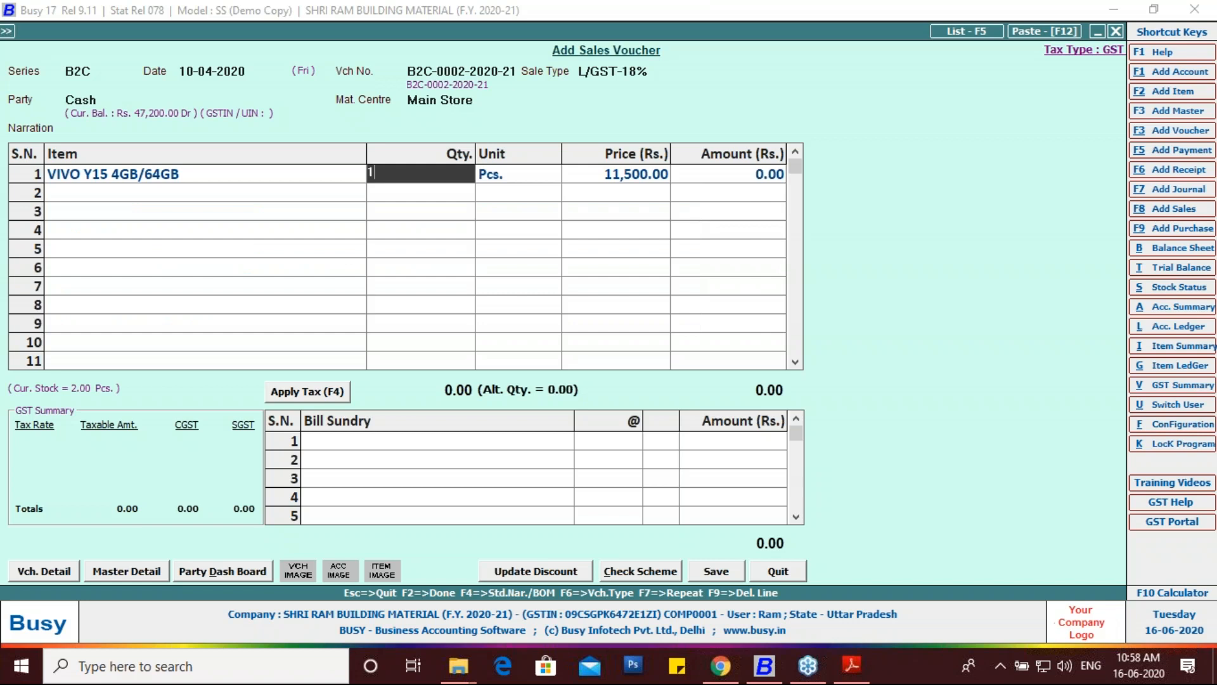
key("Return")
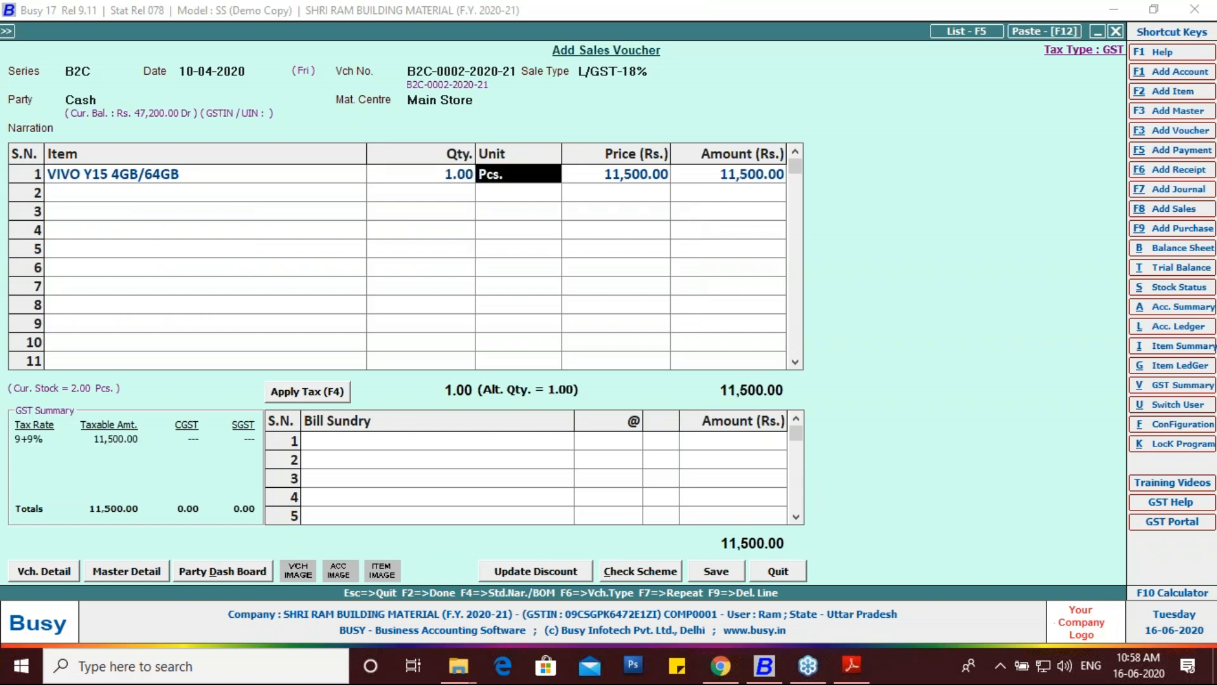
key("Return")
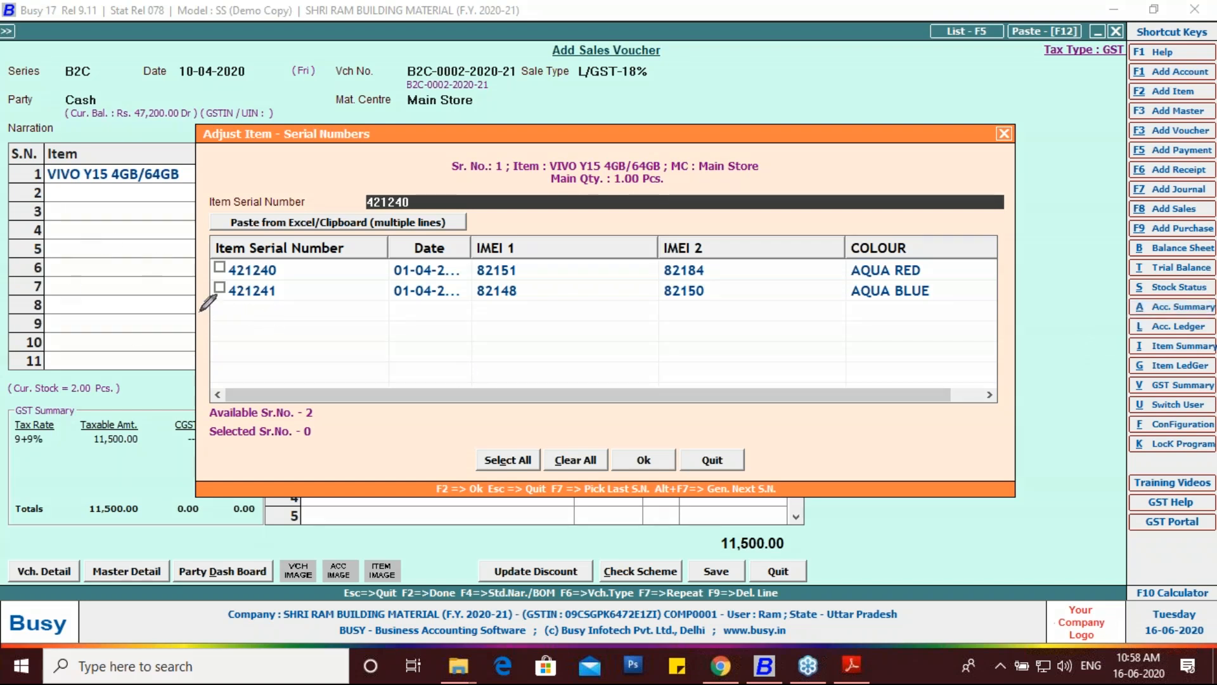
Step: Assign serial number 421241 and apply 9% CGST and SGST for a 13,570.00 total
left_click_drag(201, 309, 226, 314)
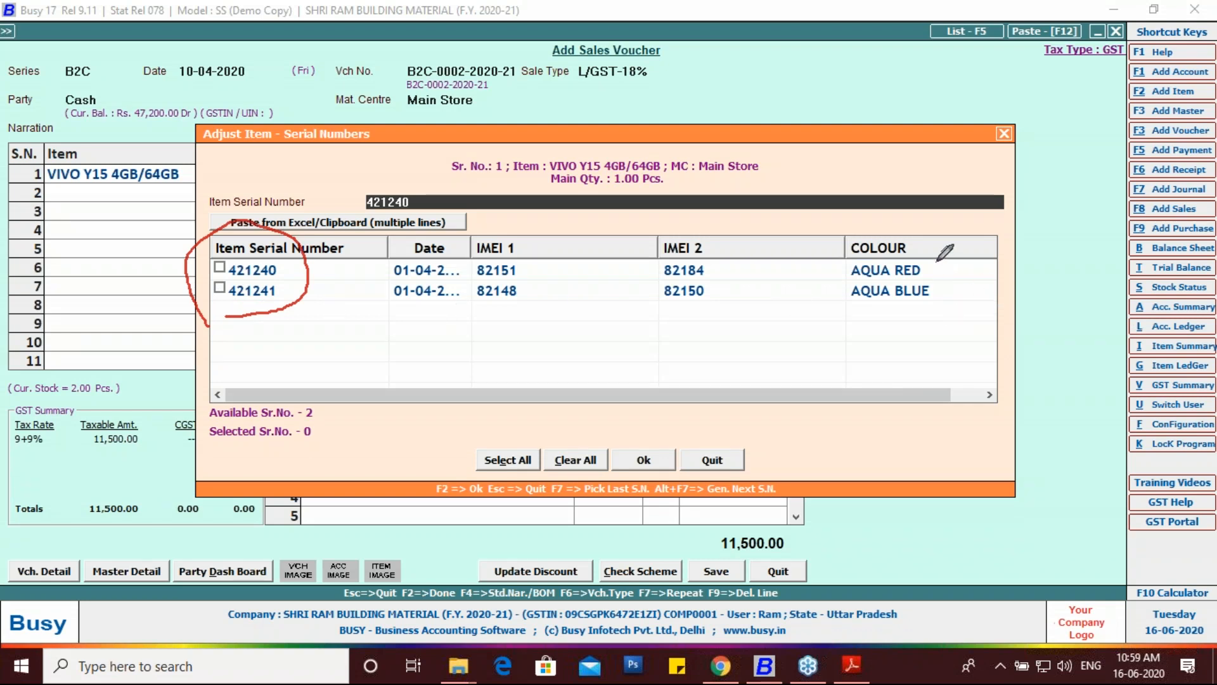
left_click_drag(209, 293, 224, 293)
left_click(1102, 388)
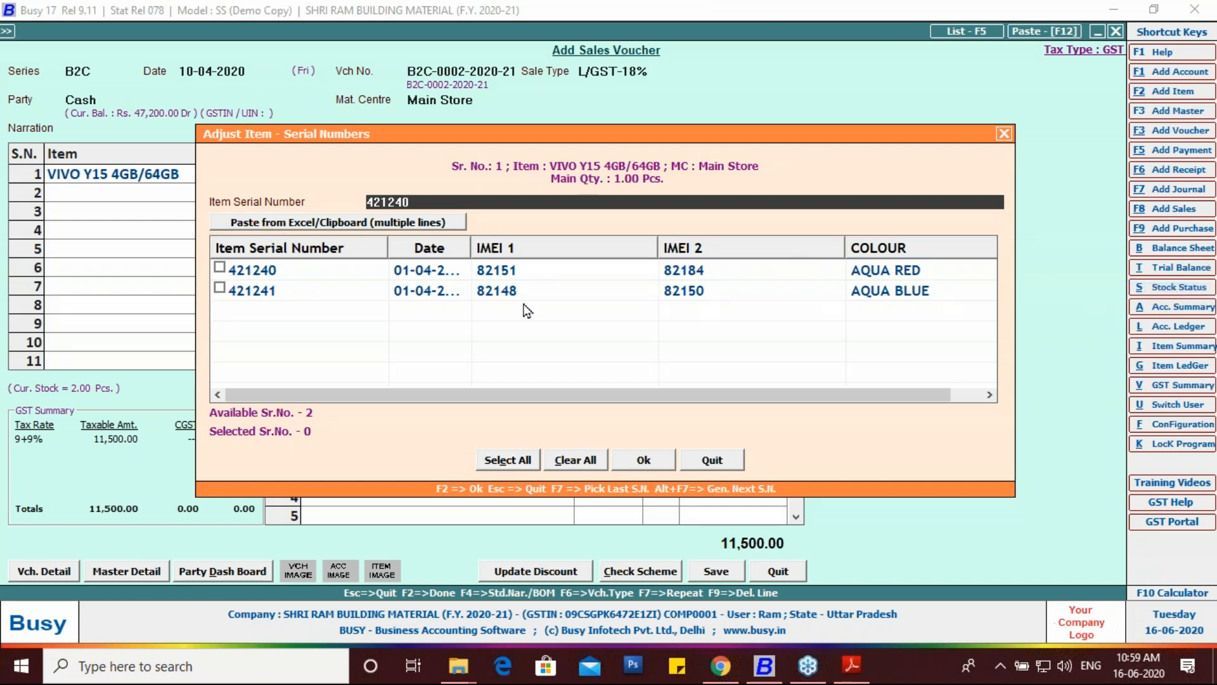
left_click(220, 287)
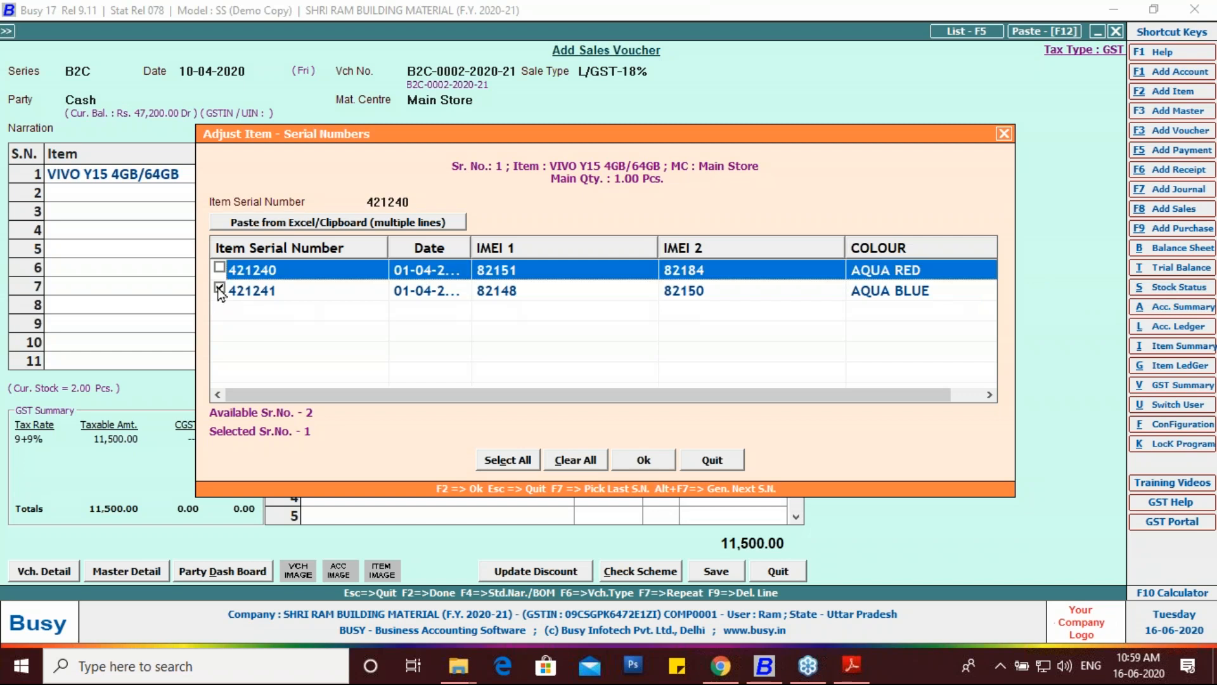
left_click(639, 463)
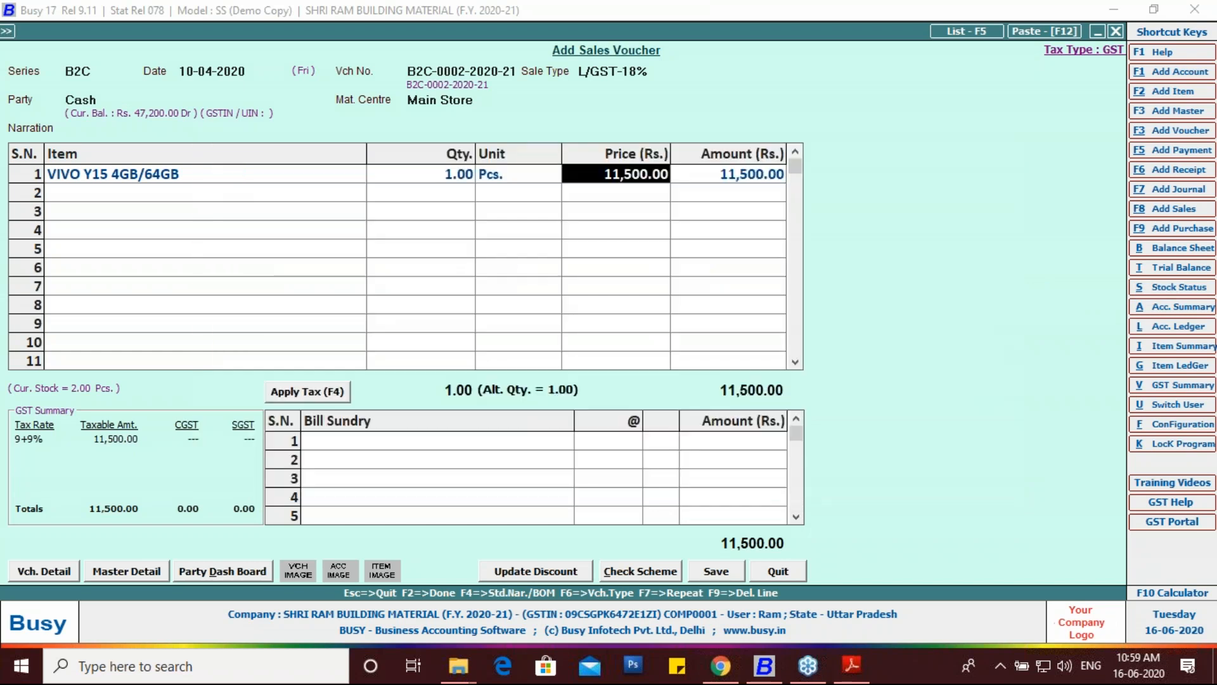
key("Return")
key("Return")
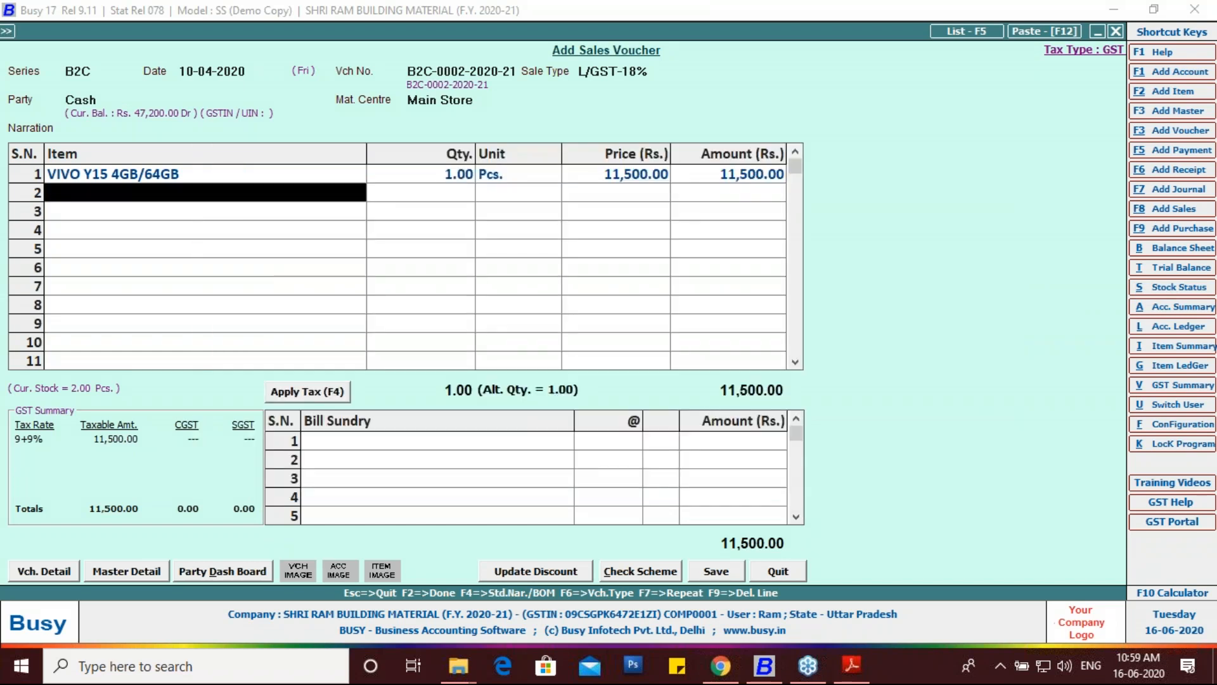
left_click(290, 397)
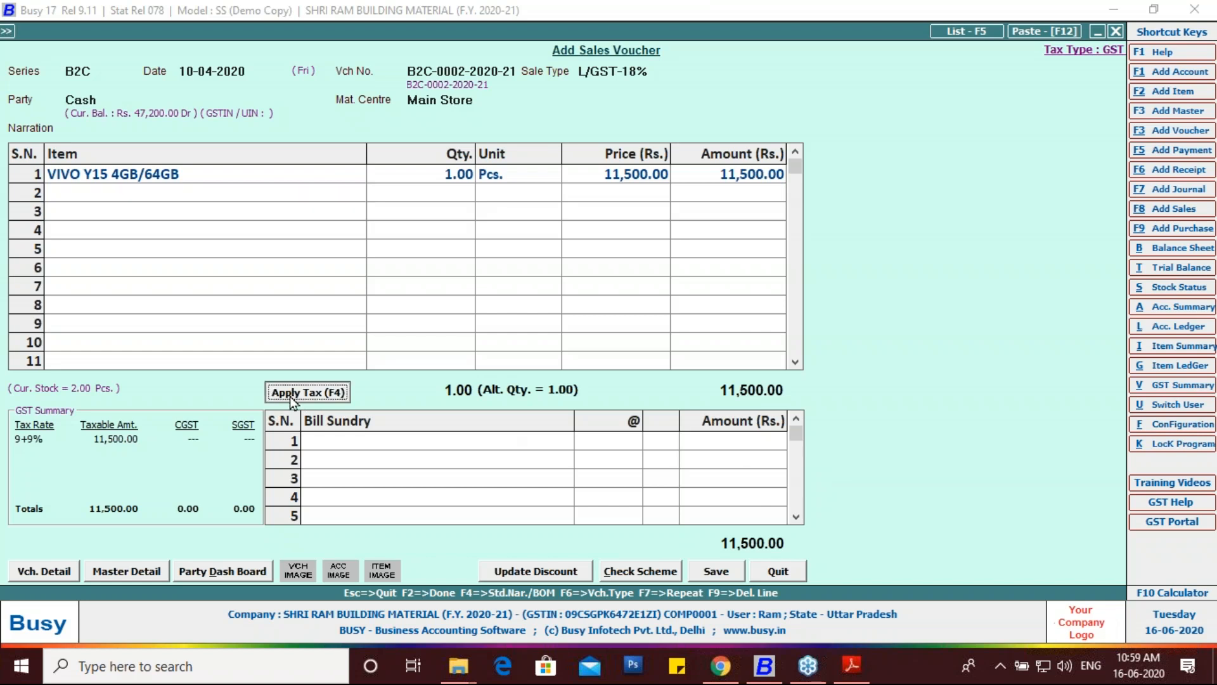
left_click(716, 570)
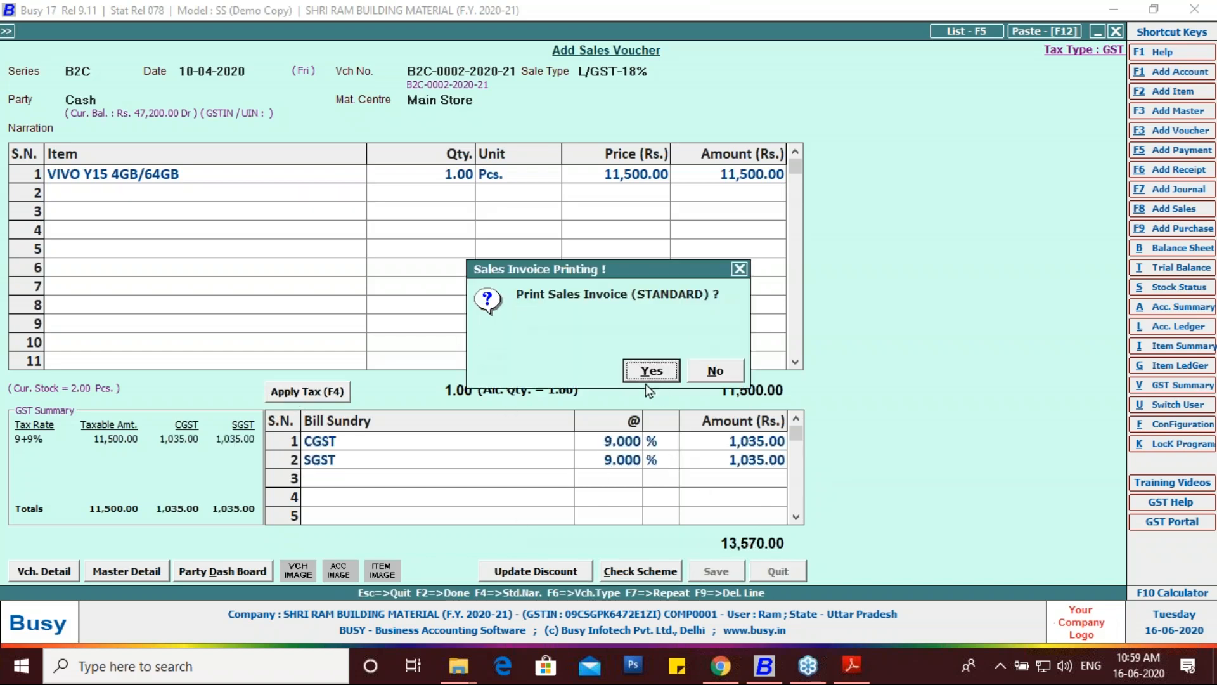
left_click(645, 377)
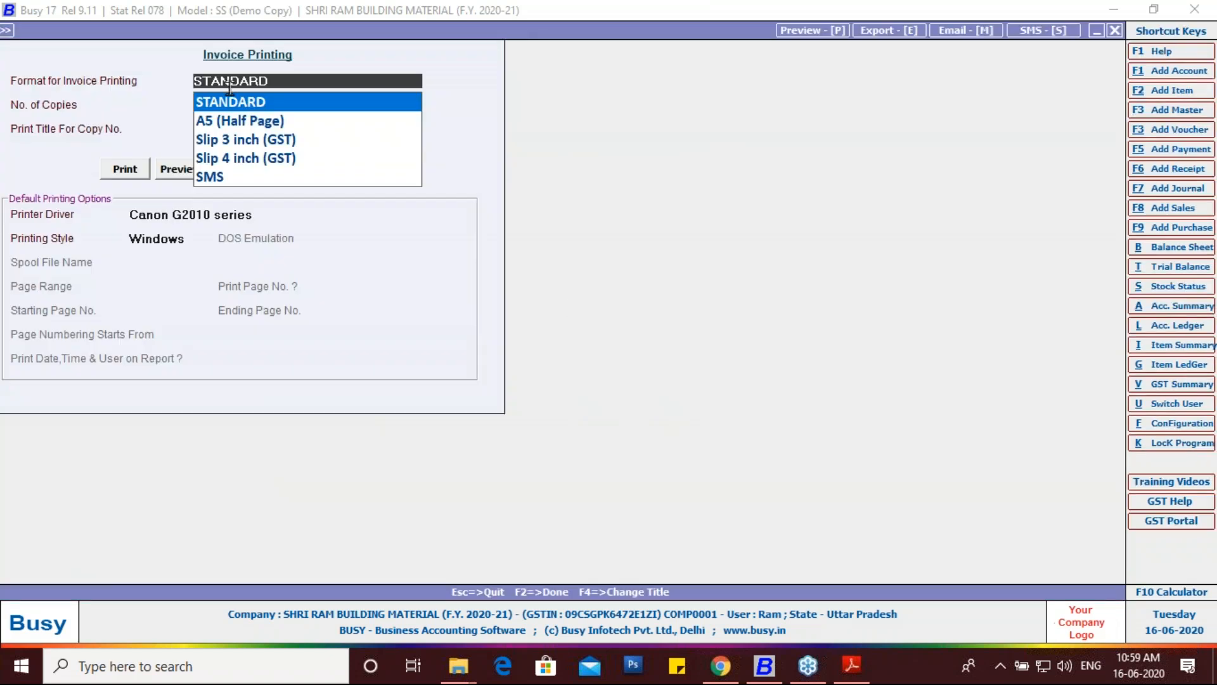
left_click(180, 174)
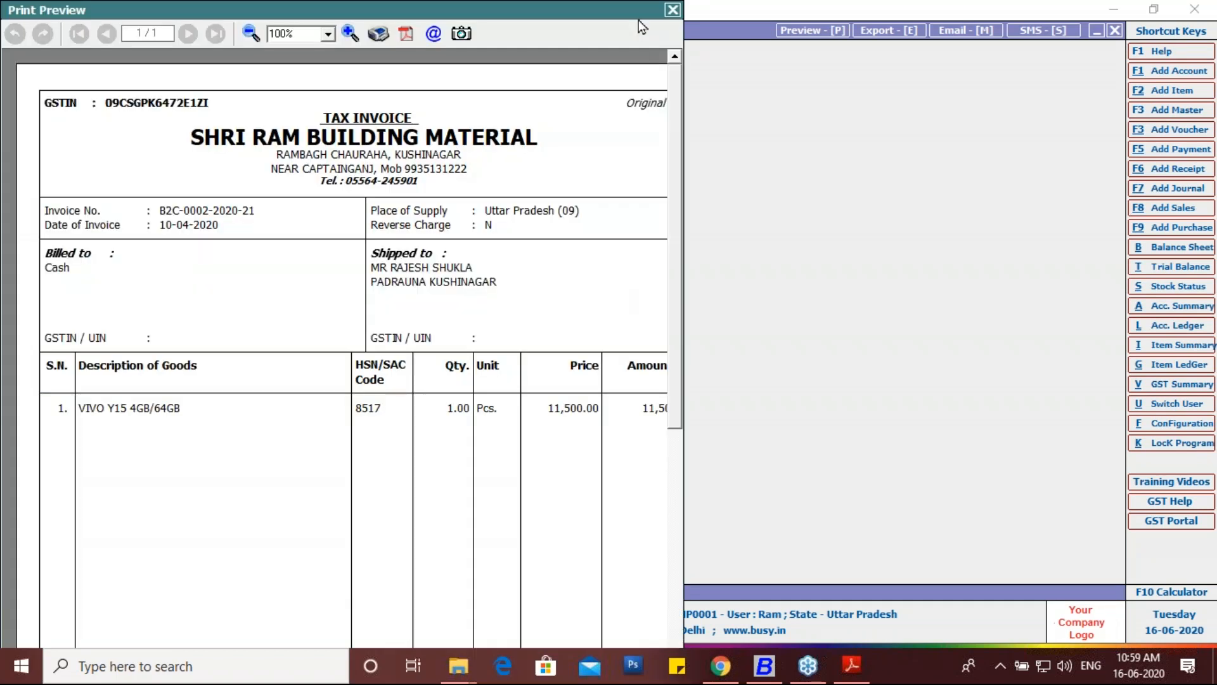
left_click_drag(638, 18, 864, 19)
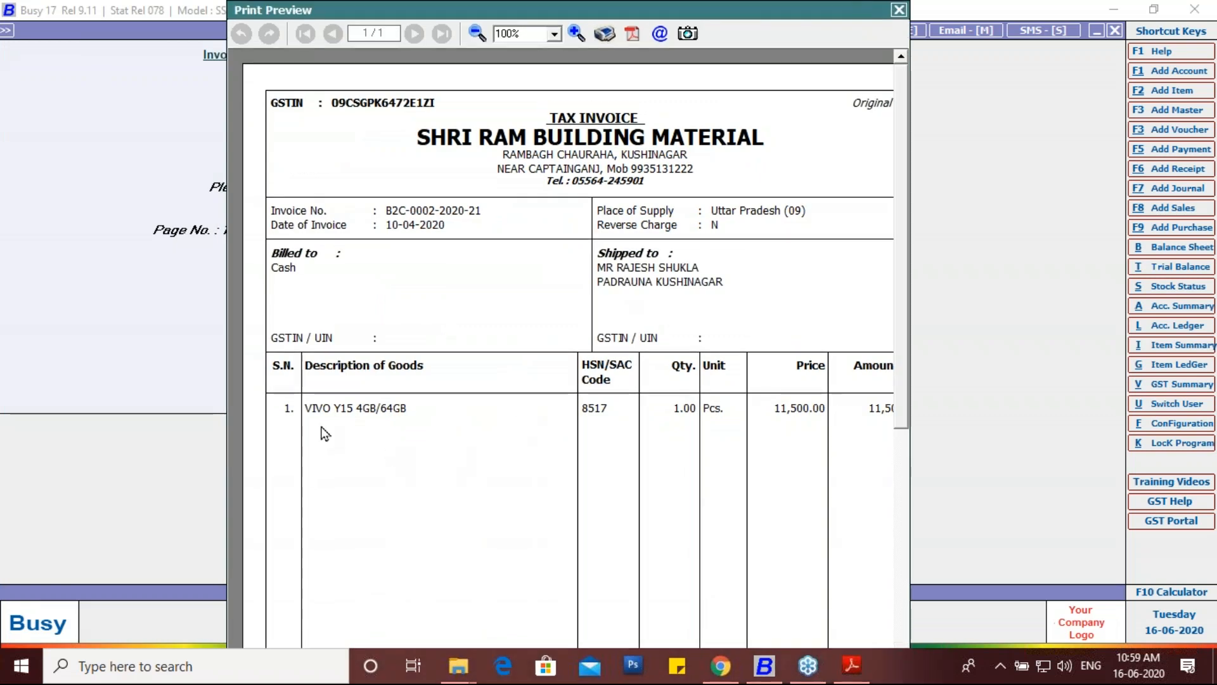
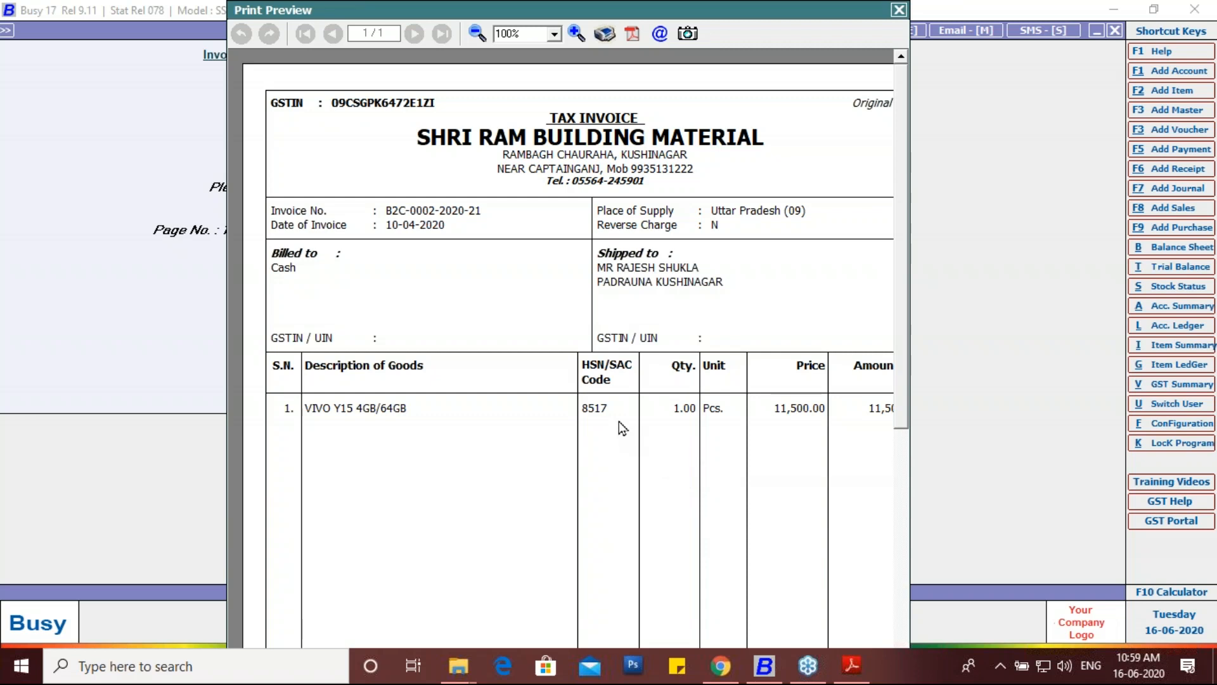
Step: Close the invoice preview and quit the empty purchase voucher without saving
left_click(899, 9)
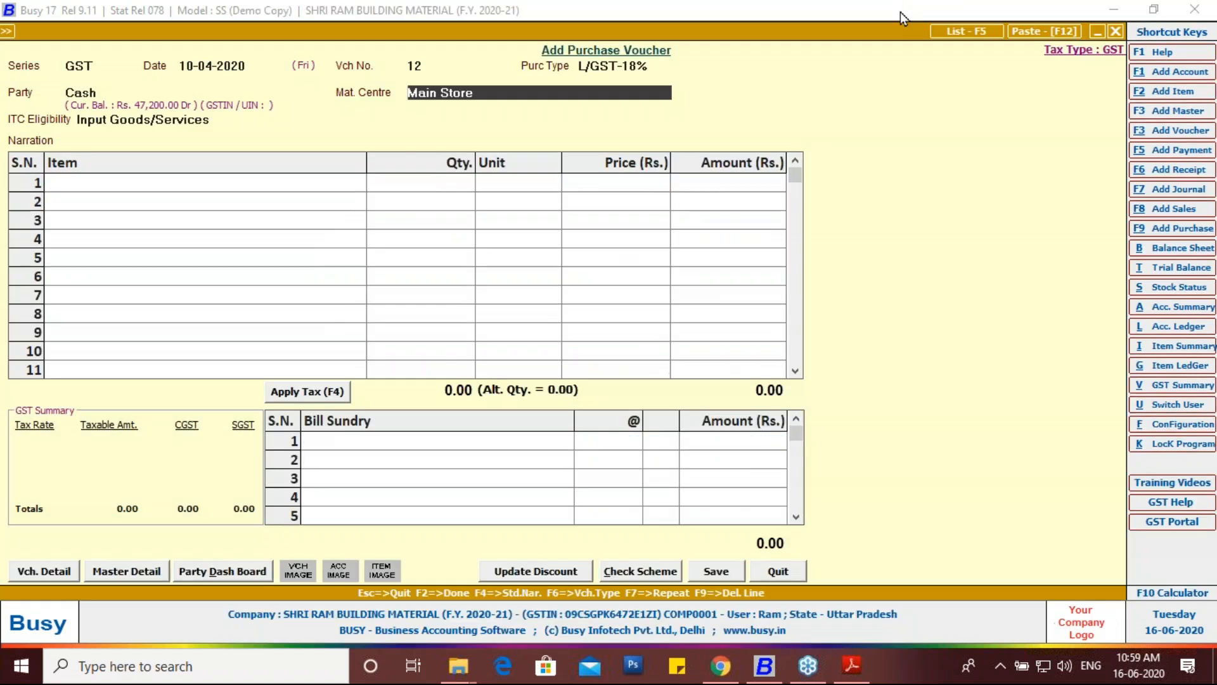
left_click(1173, 427)
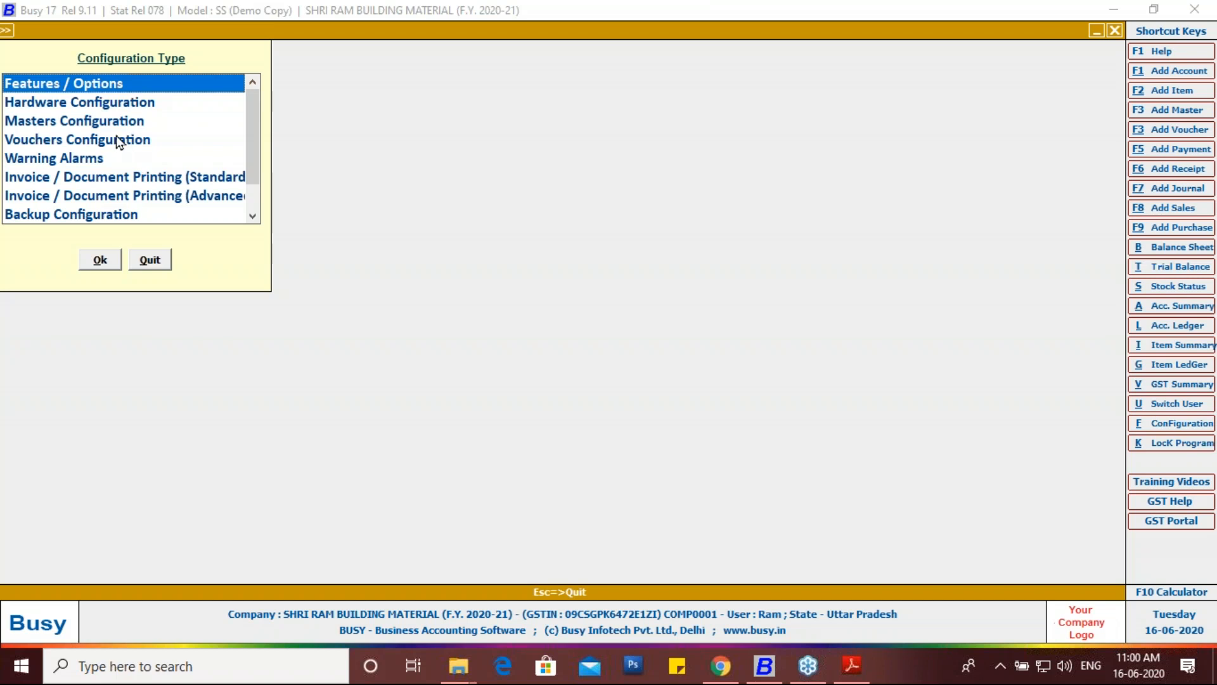
key("Escape")
key("Escape")
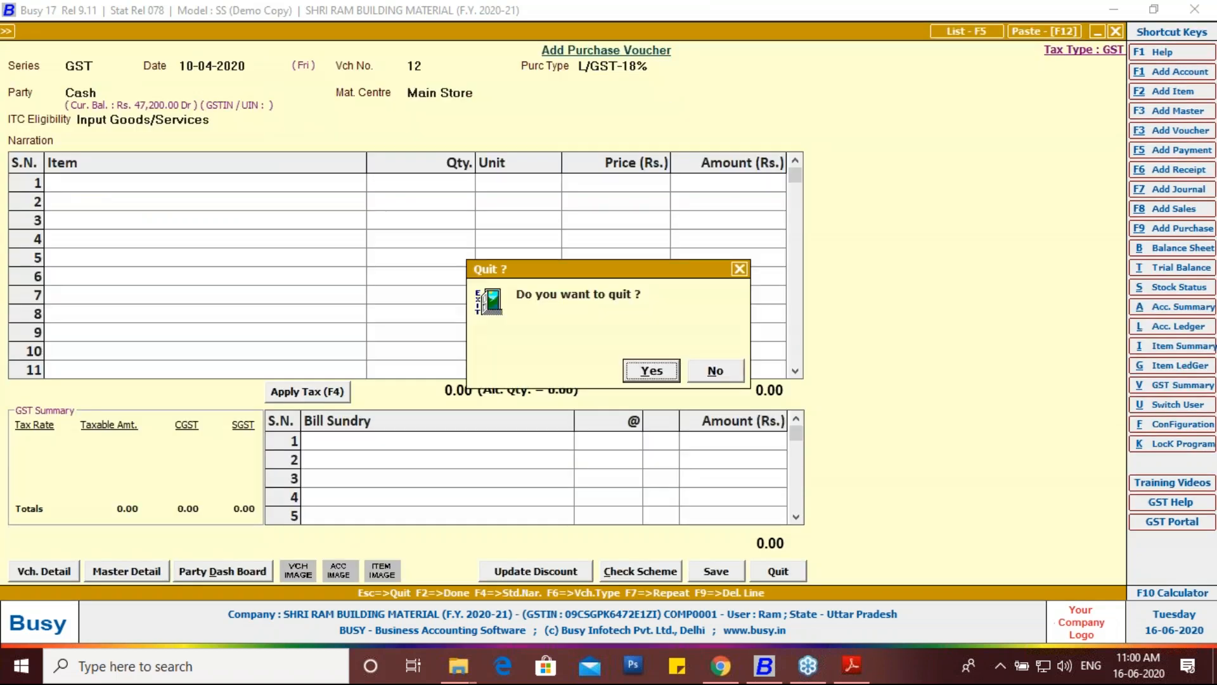
key("Return")
key("Escape")
Step: Expand Administration > Configuration to list its settings
key("Left")
key("Down")
key("Return")
key("Down")
key("Down")
key("Down")
key("Down")
key("Down")
key("Down")
key("Down")
key("Down")
key("Down")
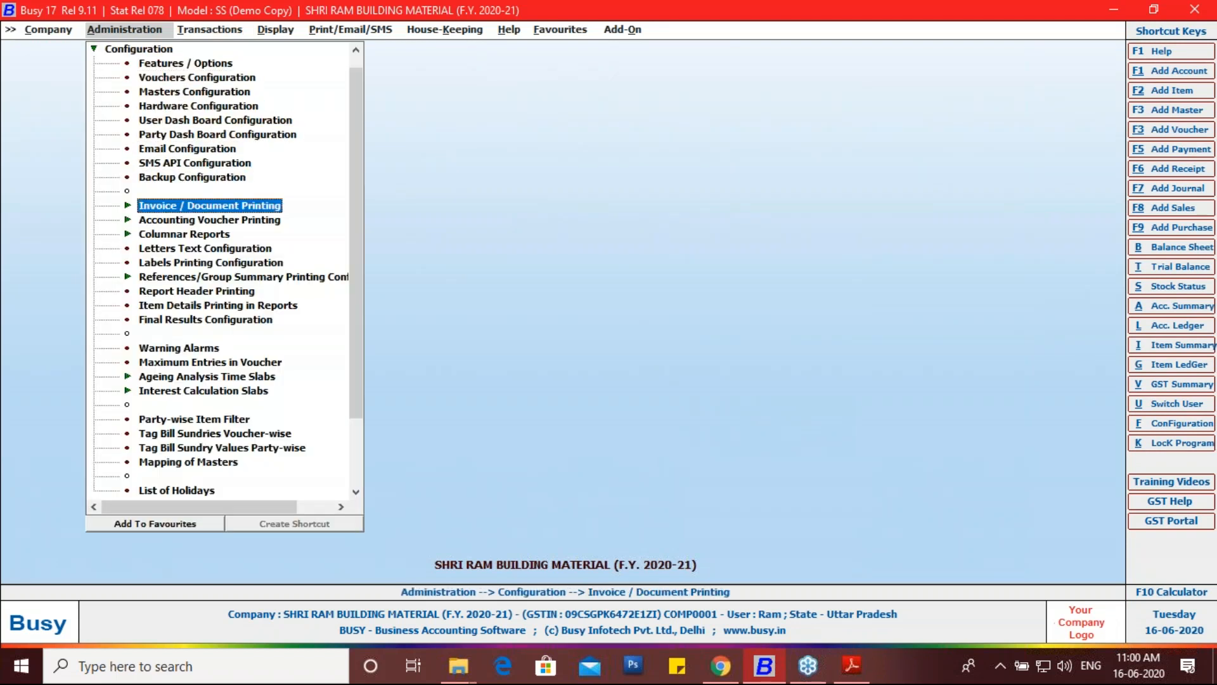
Step: Expand Invoice / Document Printing and open its Standard document configuration
left_click(1207, 261)
left_click(1102, 313)
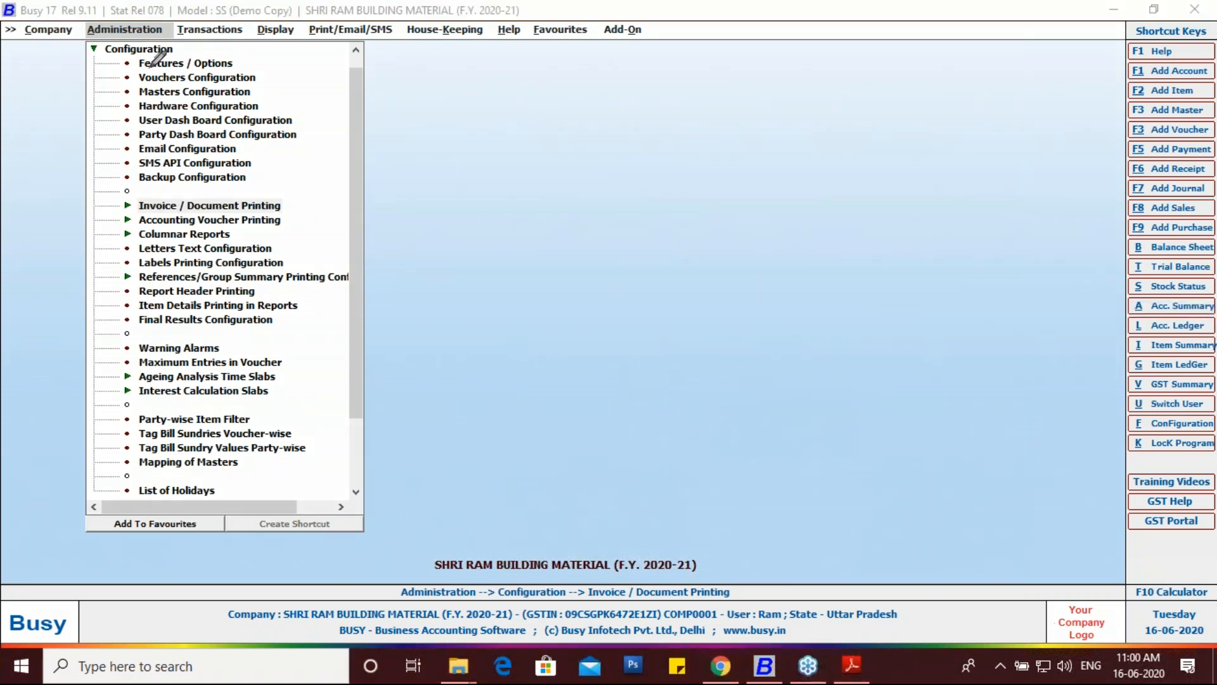
mouse_move(173, 52)
left_mouse_down()
mouse_move(186, 63)
mouse_move(238, 38)
left_mouse_up()
left_click_drag(165, 30, 183, 15)
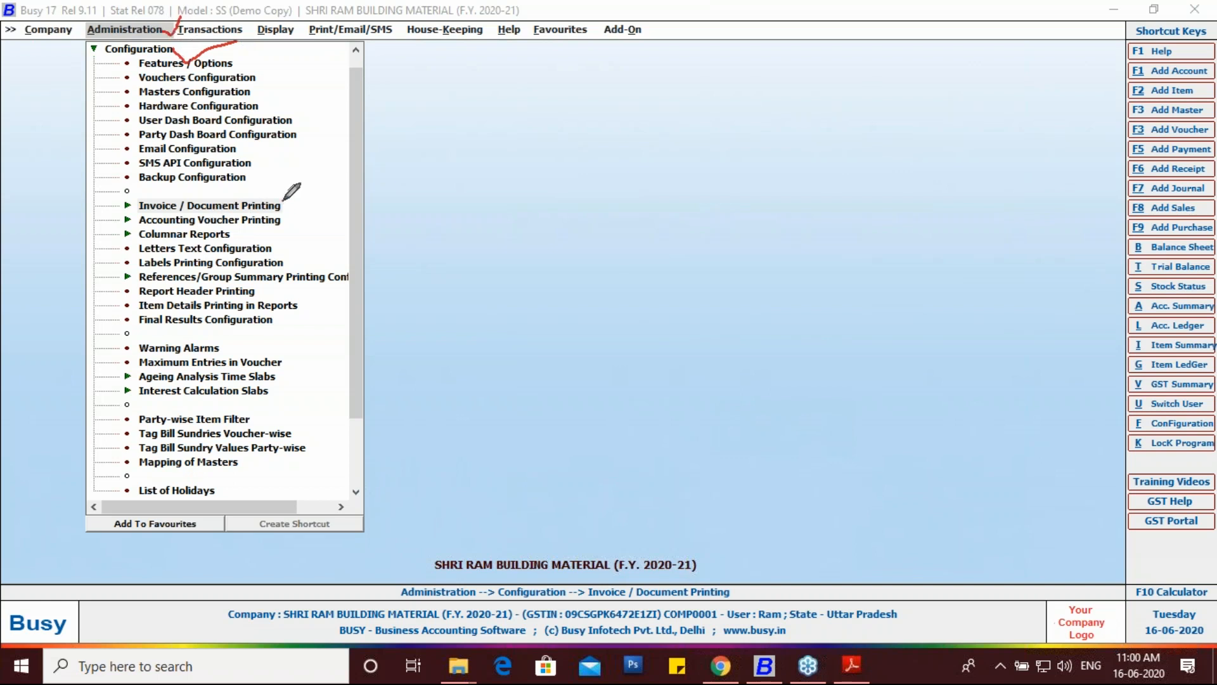
mouse_move(282, 199)
left_mouse_down()
mouse_move(117, 185)
mouse_move(107, 205)
mouse_move(280, 198)
left_mouse_up()
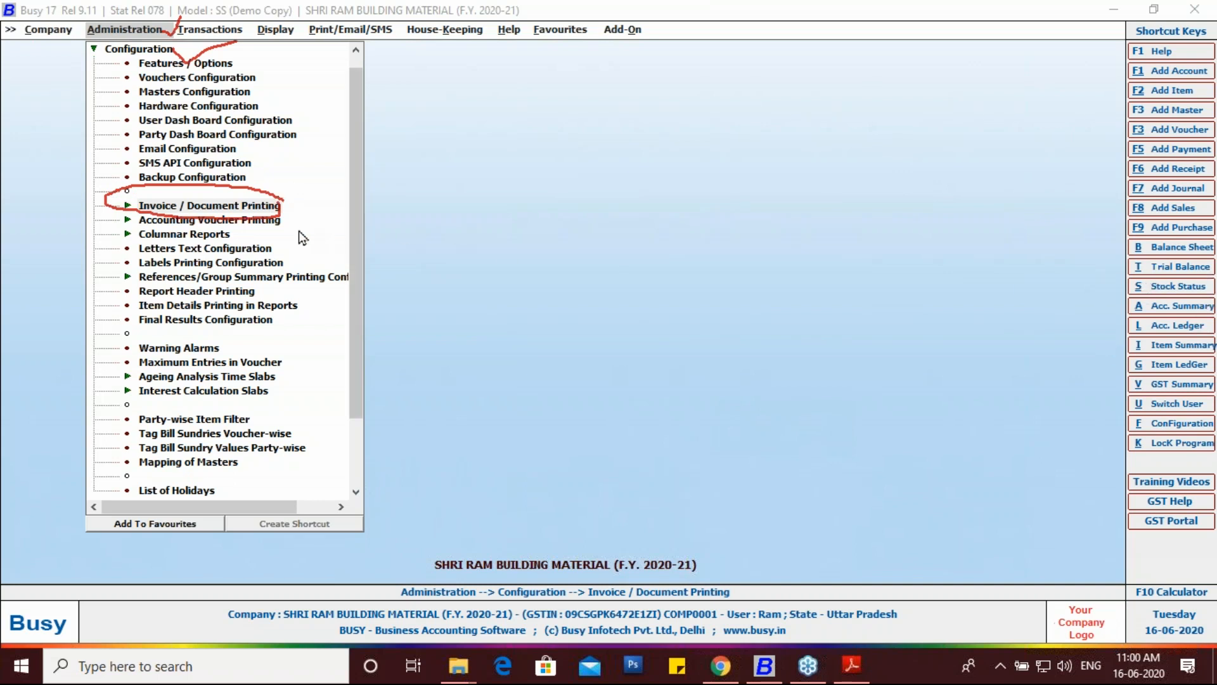
double_click(253, 208)
double_click(200, 222)
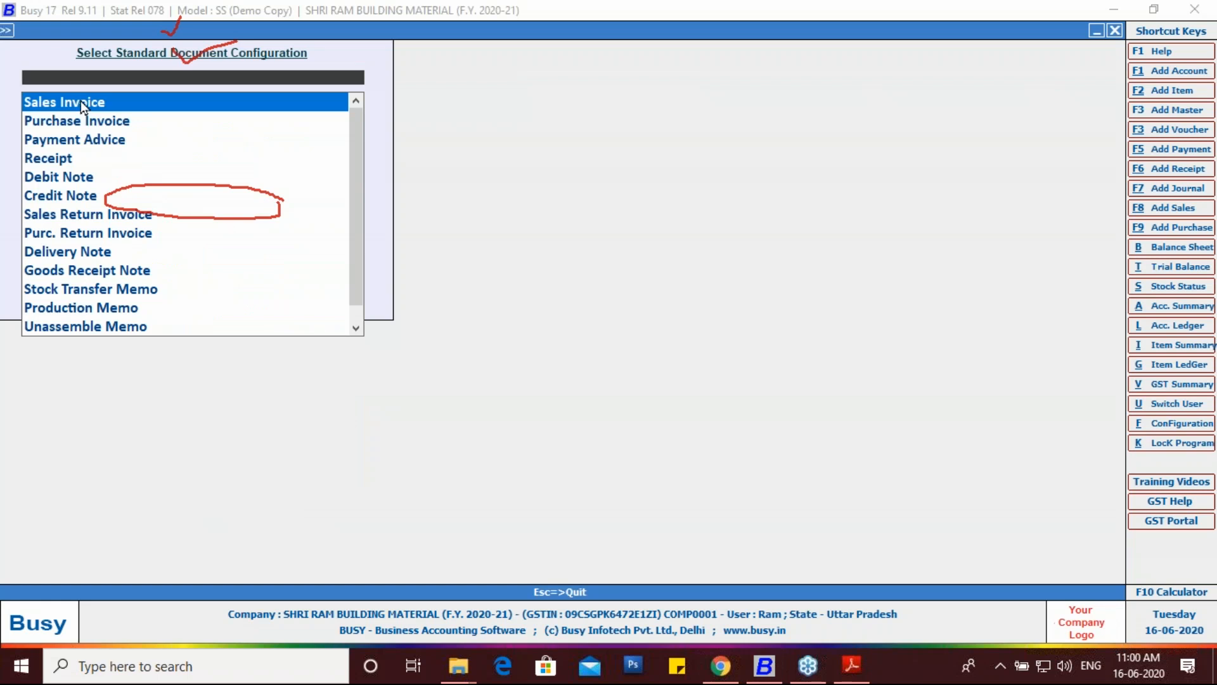
Step: For Sales Invoice, set Sr. No.-wise printing to Y and the tax summary to With HSN, then save
left_click(82, 101)
left_click(155, 293)
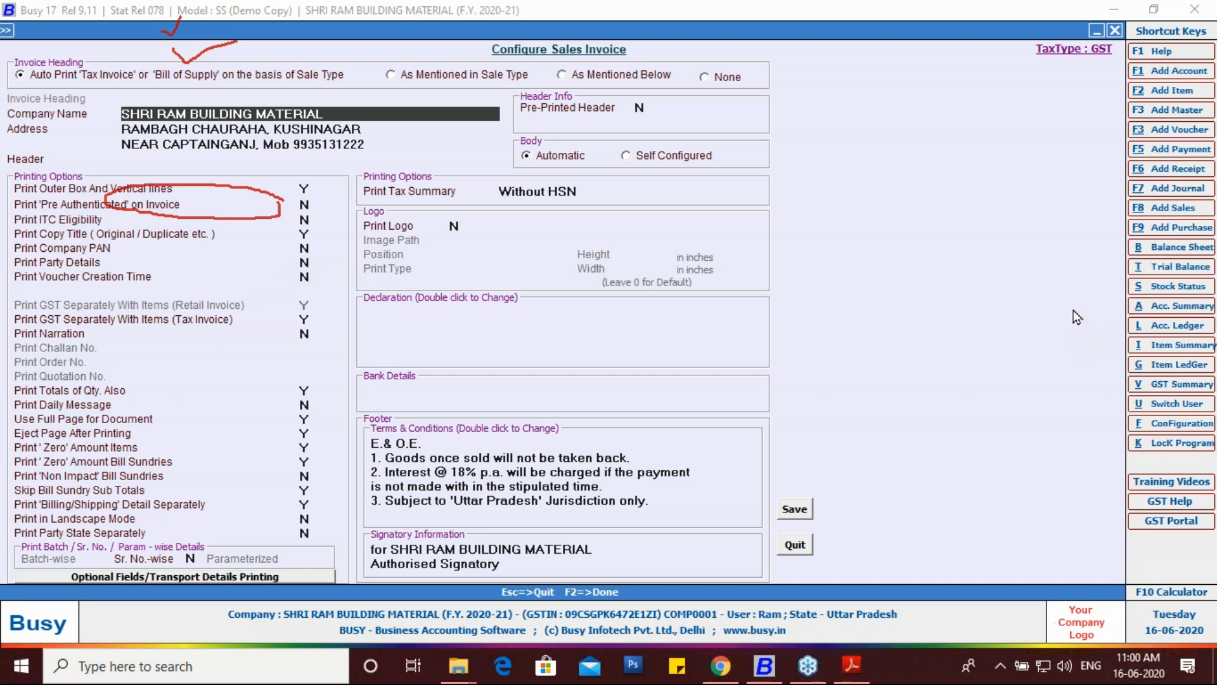
left_click_drag(161, 521, 203, 555)
mouse_move(83, 561)
left_mouse_down()
mouse_move(162, 580)
mouse_move(193, 548)
left_mouse_up()
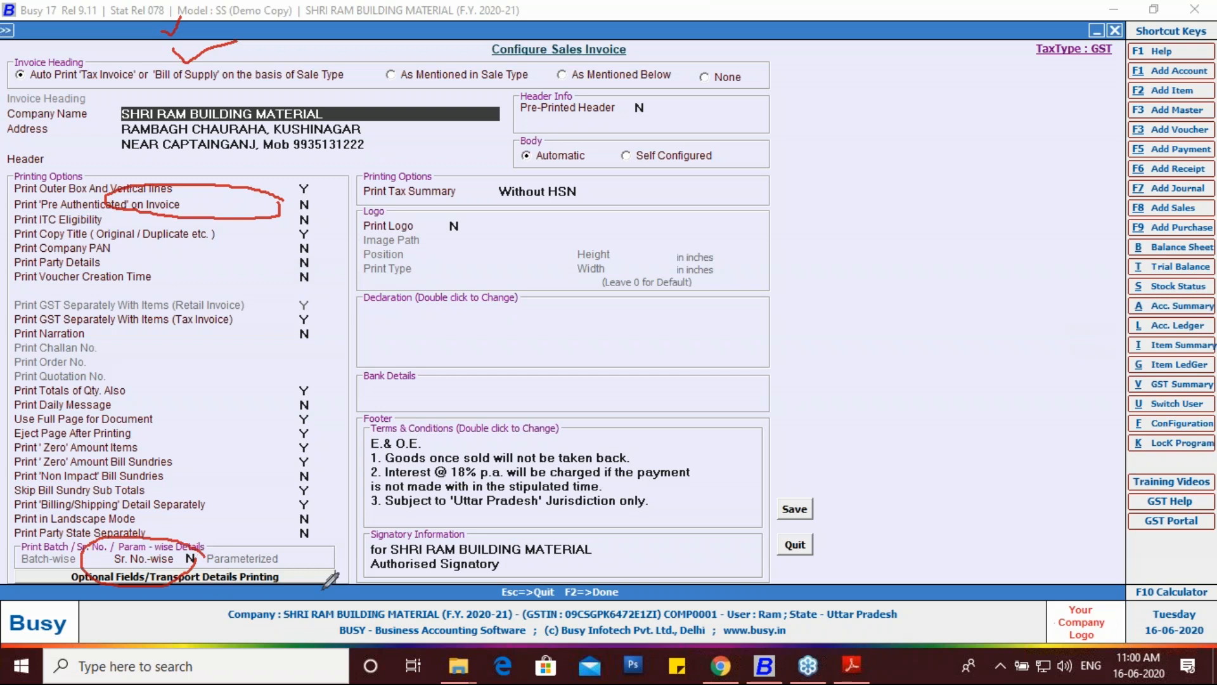
left_click(191, 558)
key("Return")
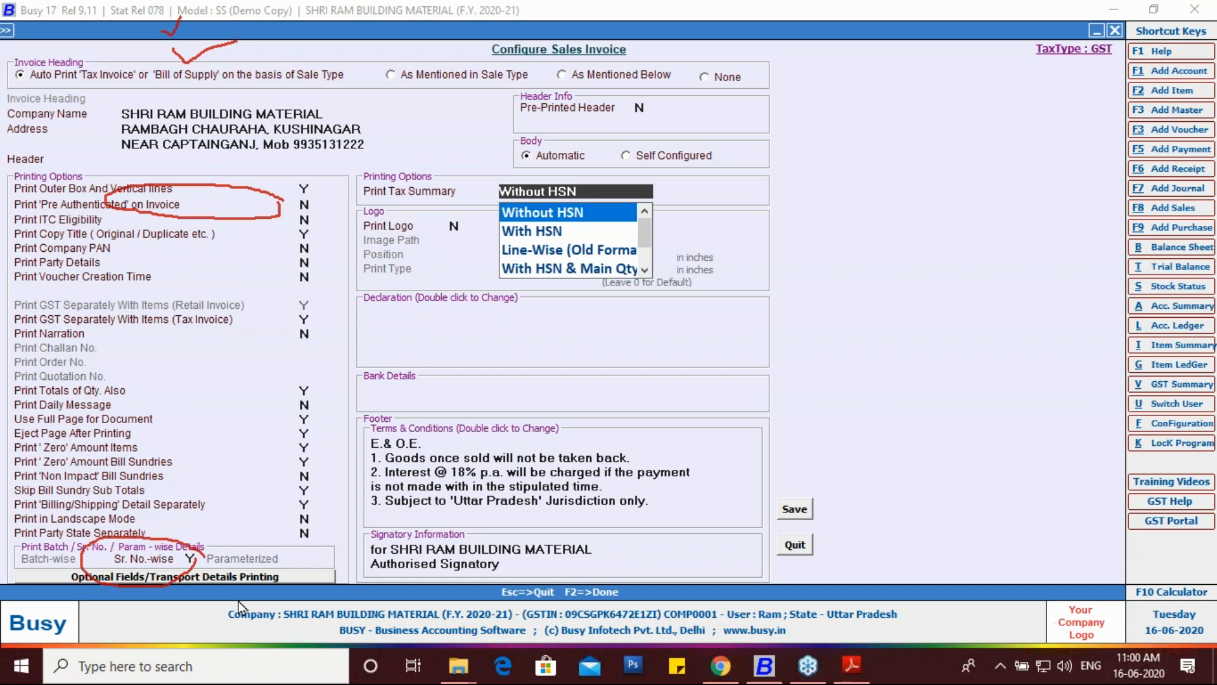
key("Down")
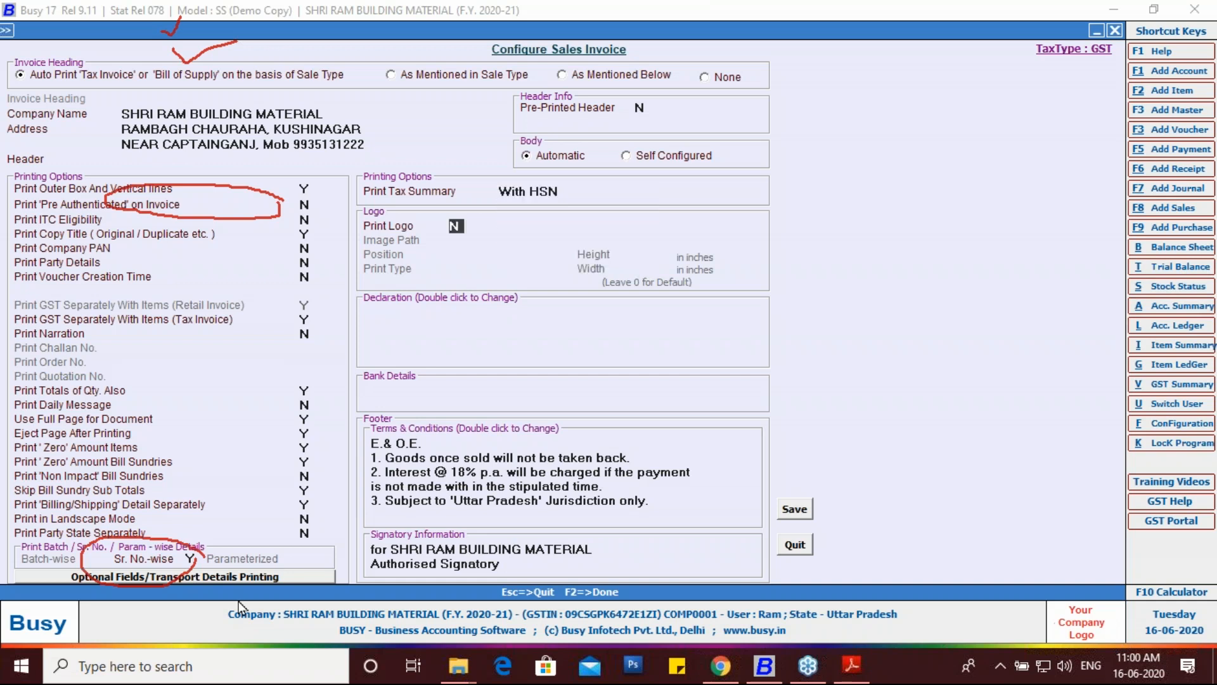
left_click(791, 514)
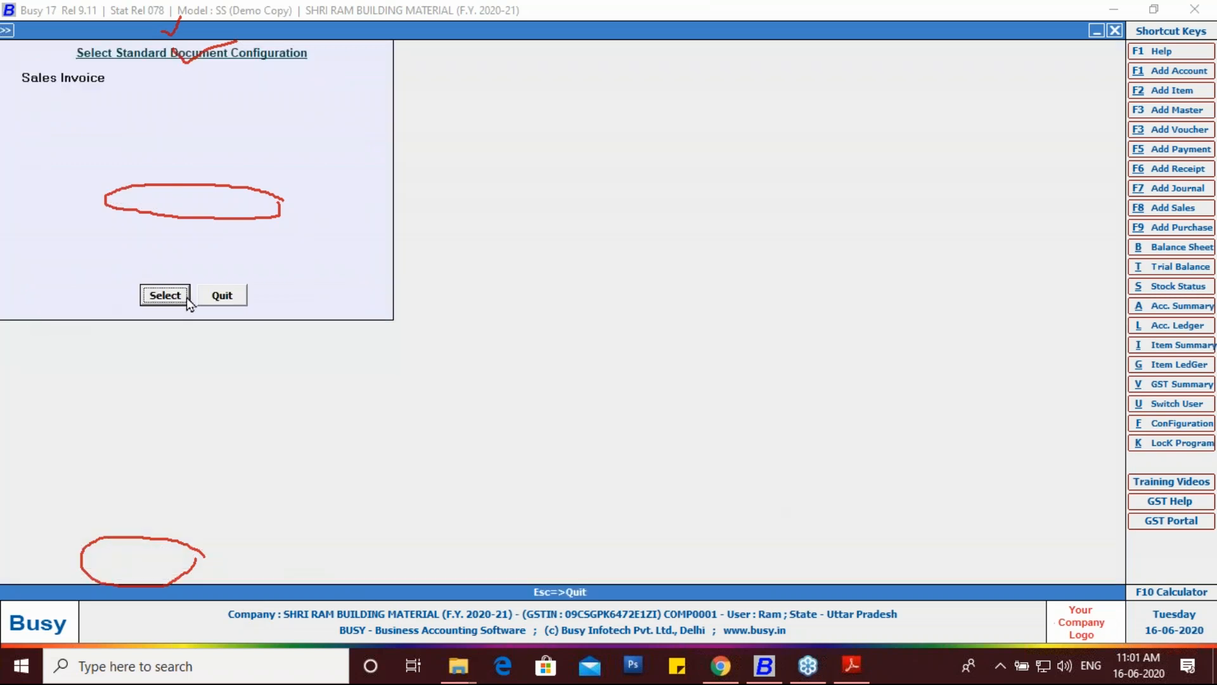
left_click(226, 300)
key("Escape")
key("Escape")
key("Right")
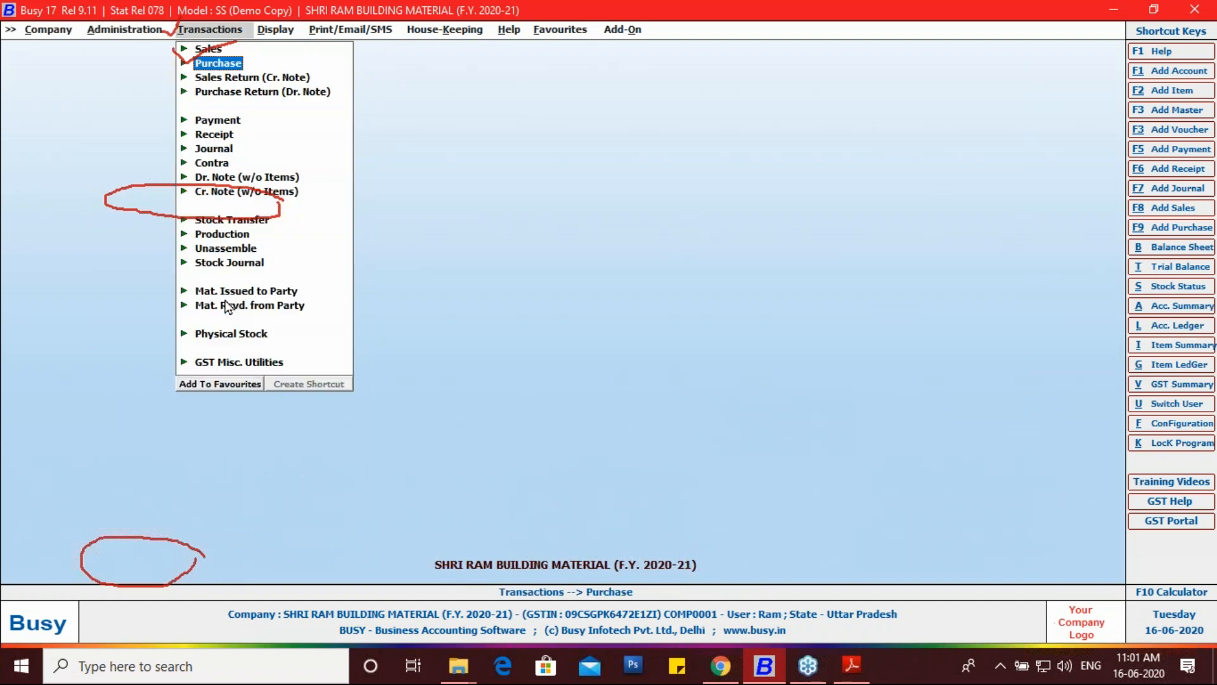
key("Up")
key("Return")
key("Down")
key("Down")
key("Up")
key("Return")
key("Down")
key("Return")
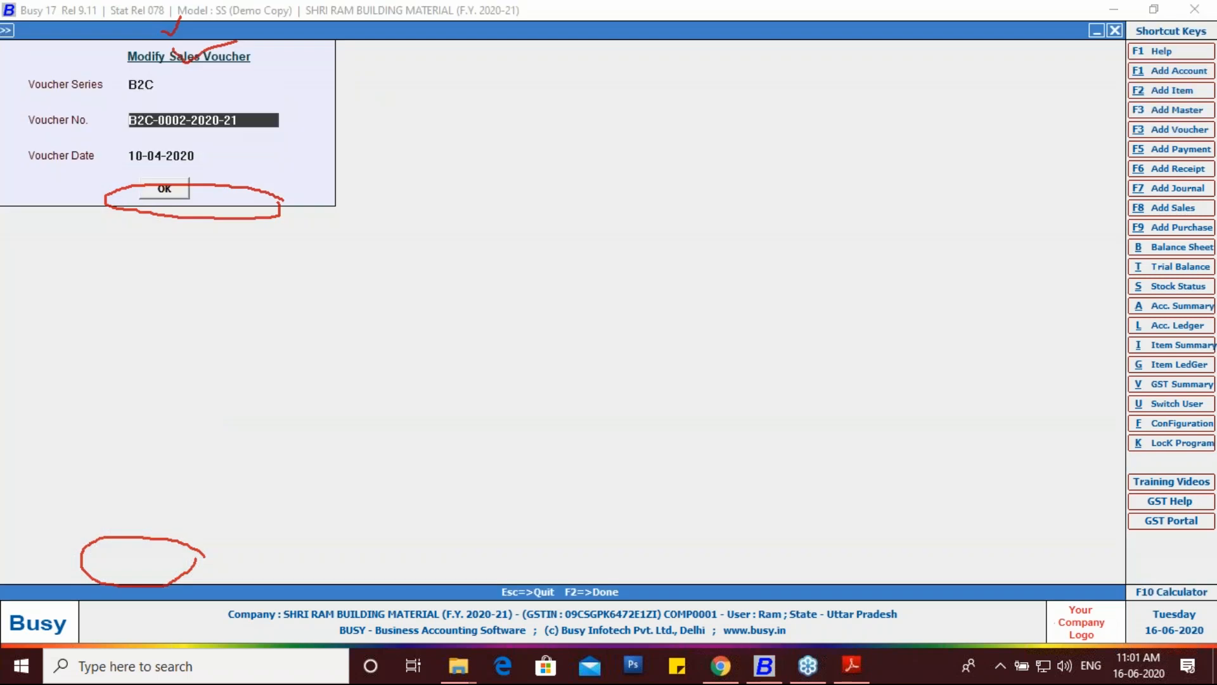
key("Return")
key("Return")
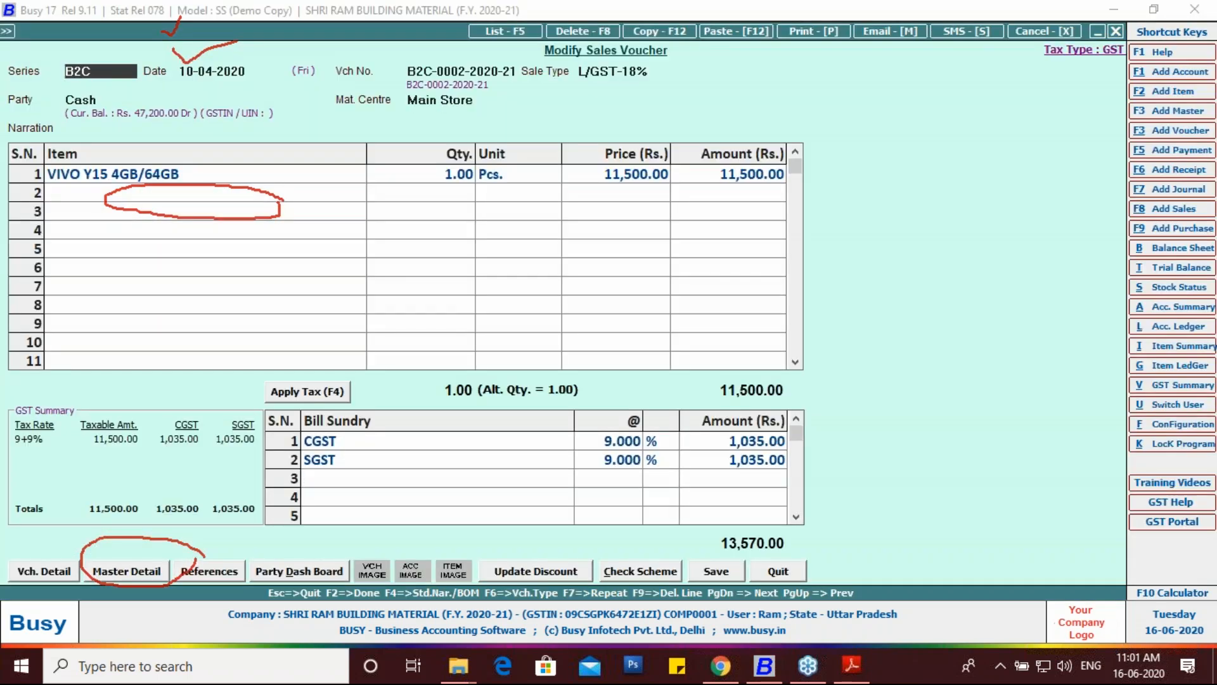
Step: Preview the voucher as a Sales Invoice in STANDARD format
left_click(801, 33)
left_click(580, 348)
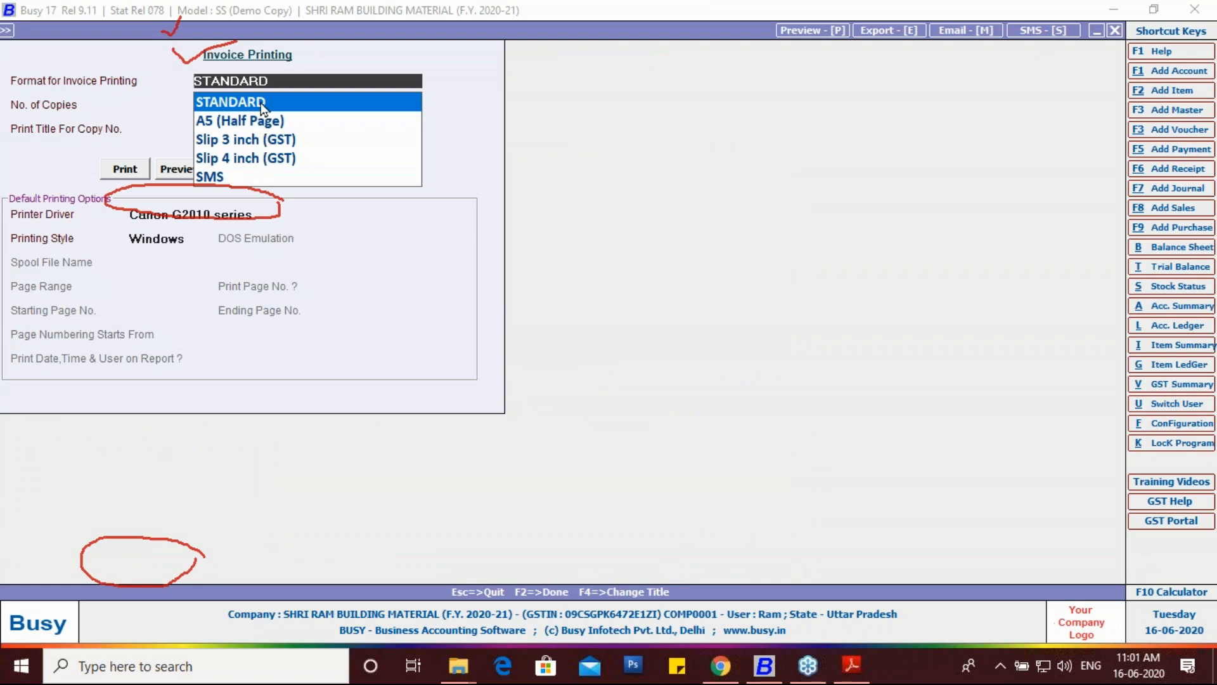
left_click(180, 172)
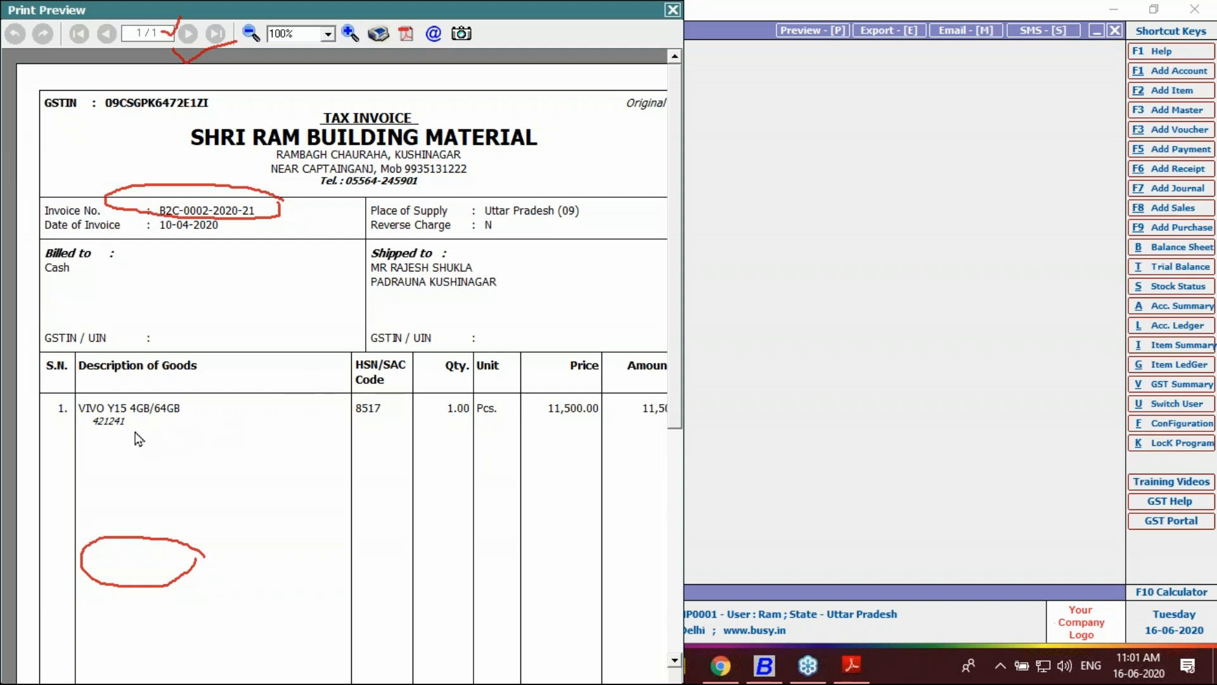
Step: Print the previewed invoice to the Canon G2000 series Printer and dismiss its offline status window
left_click(380, 40)
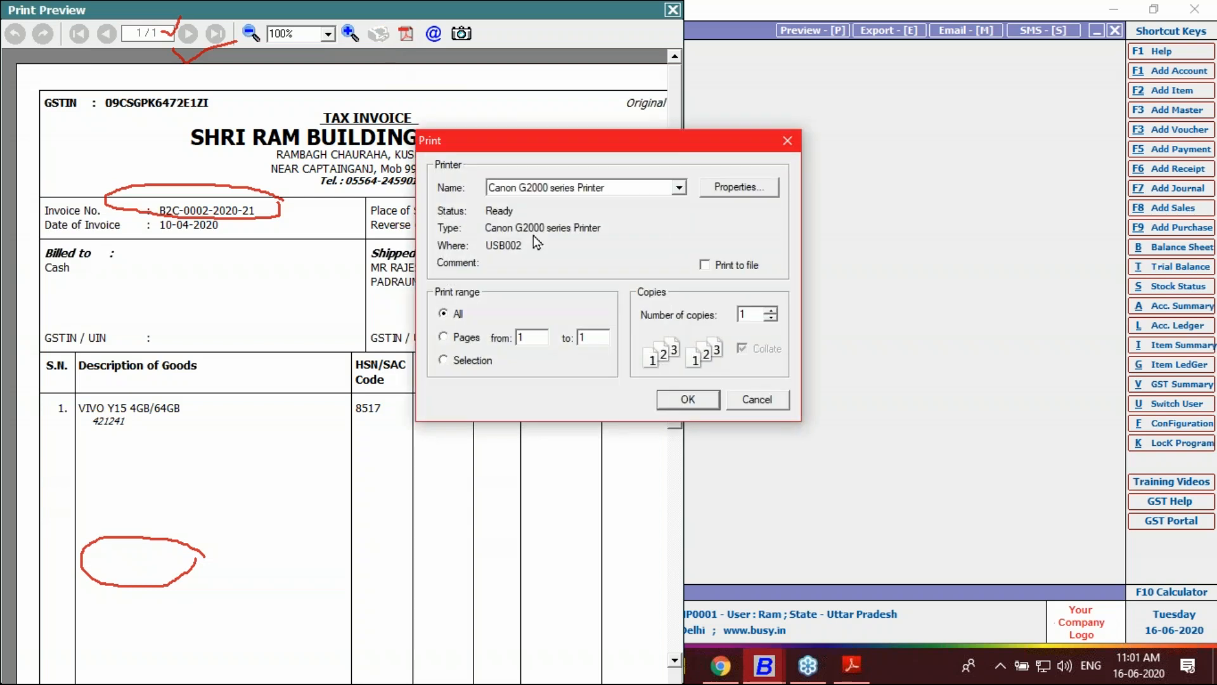
left_click(679, 188)
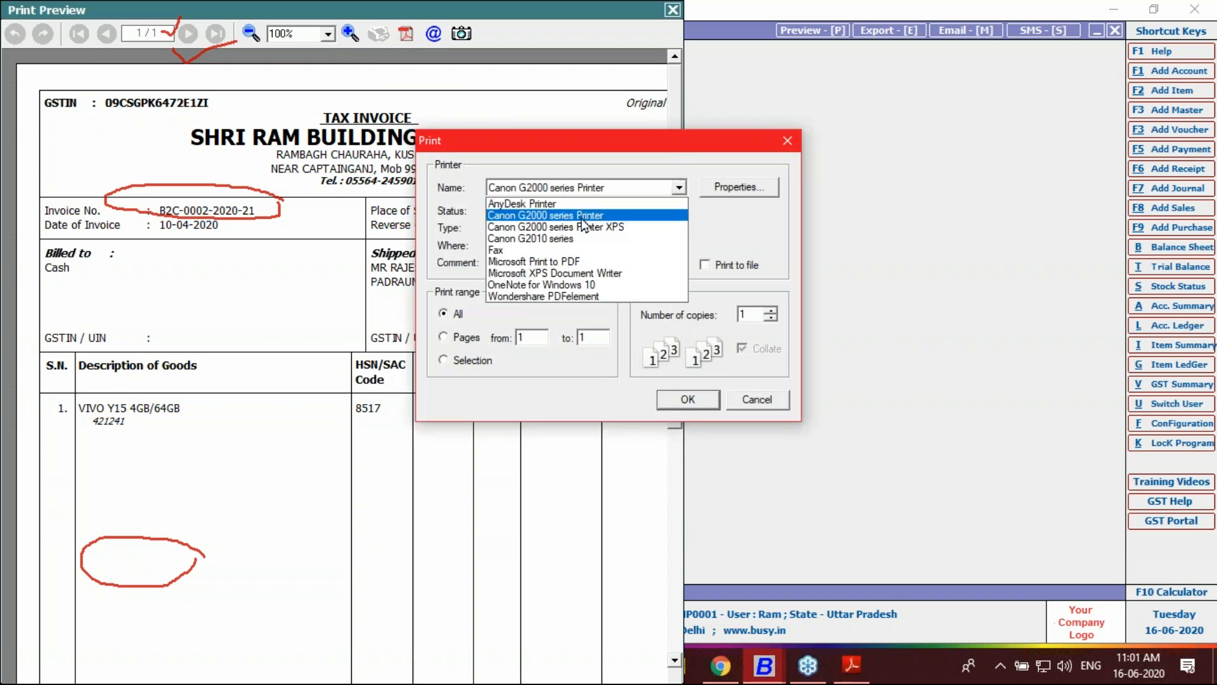
left_click(583, 217)
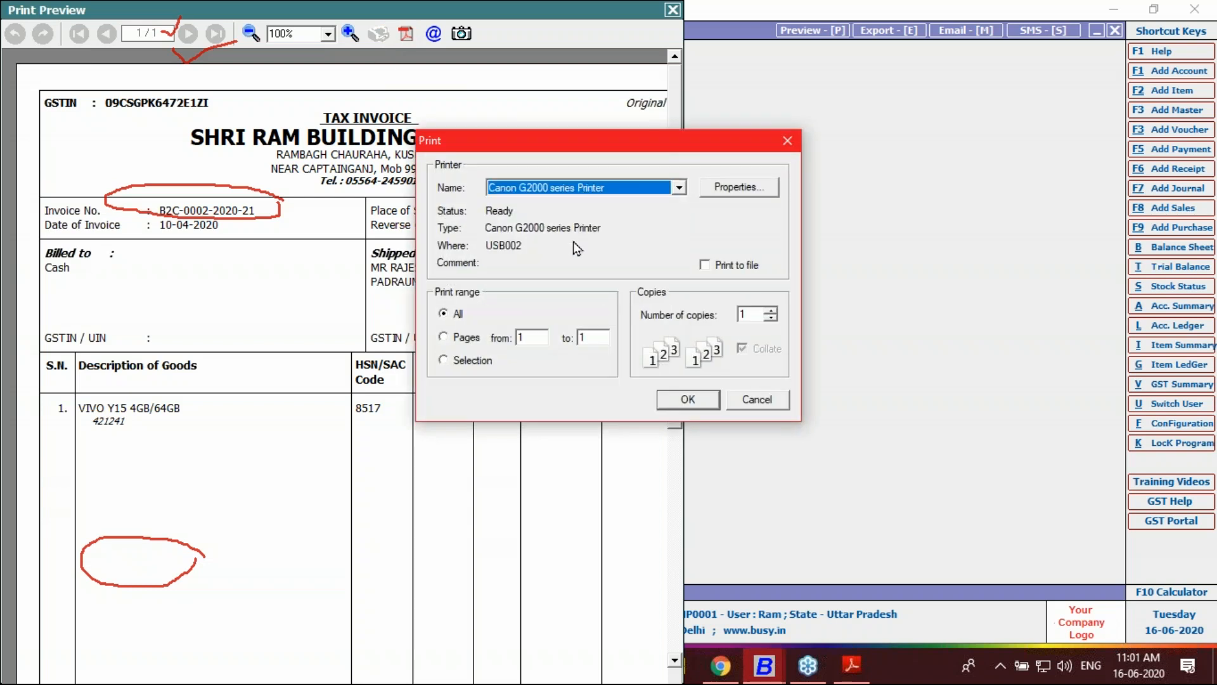
left_click(688, 399)
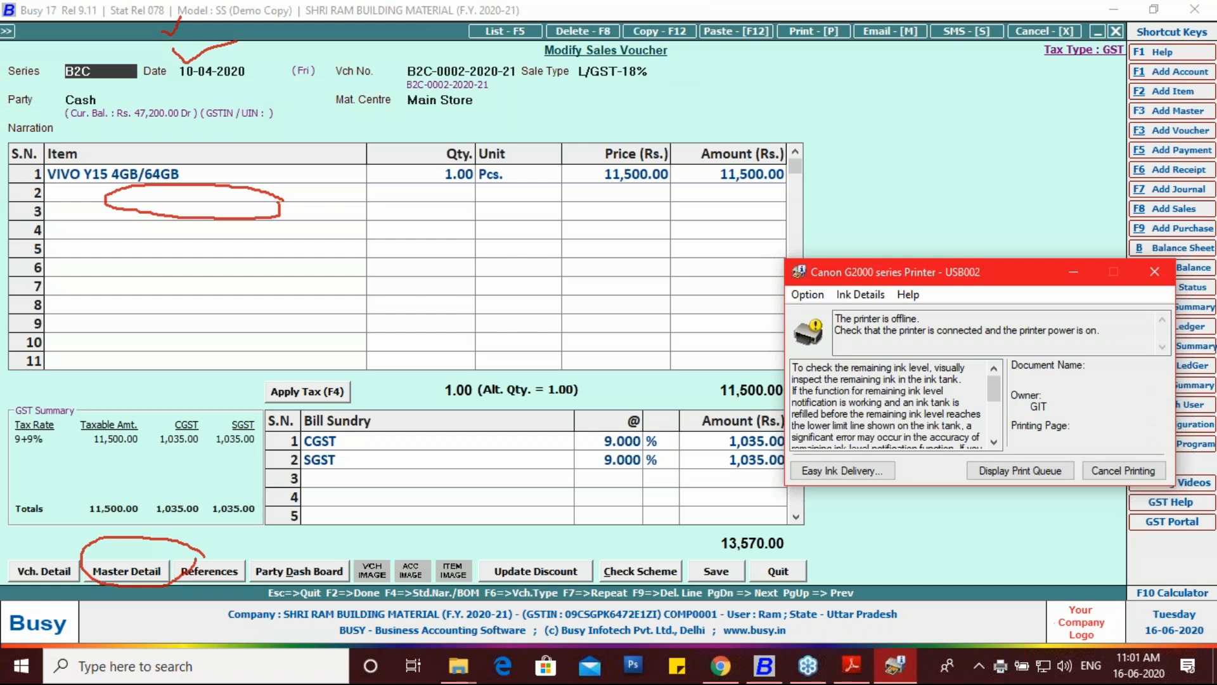
left_click(1115, 475)
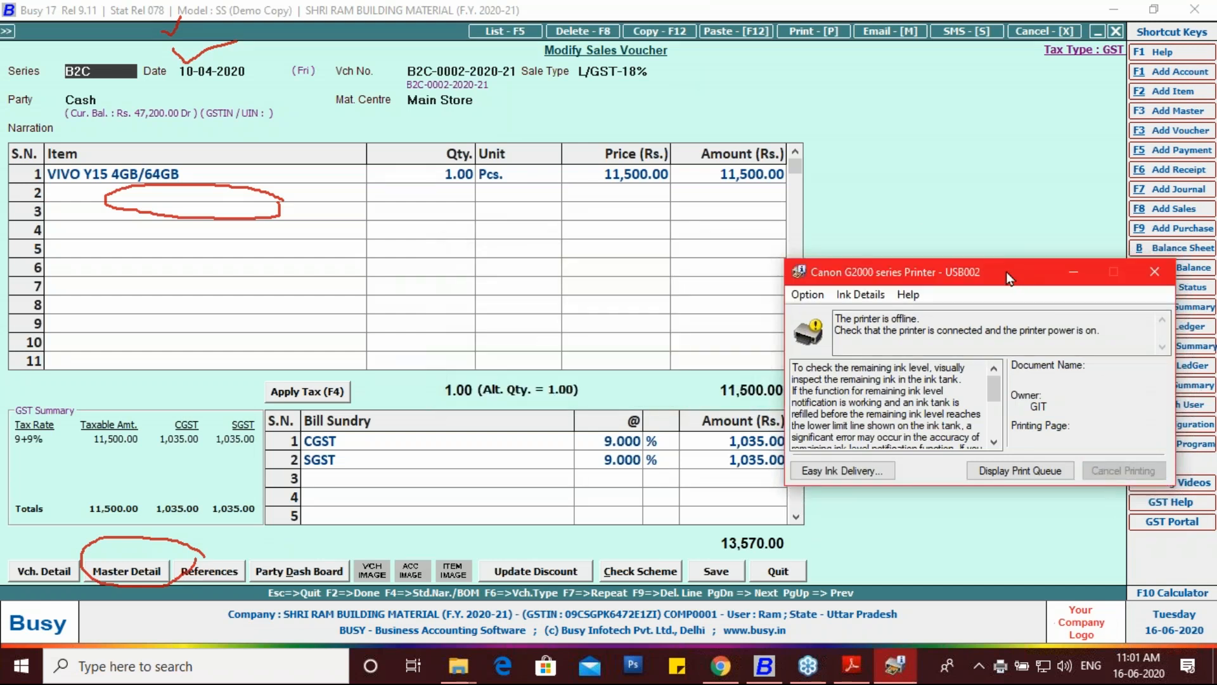
left_click_drag(1013, 279, 1001, 463)
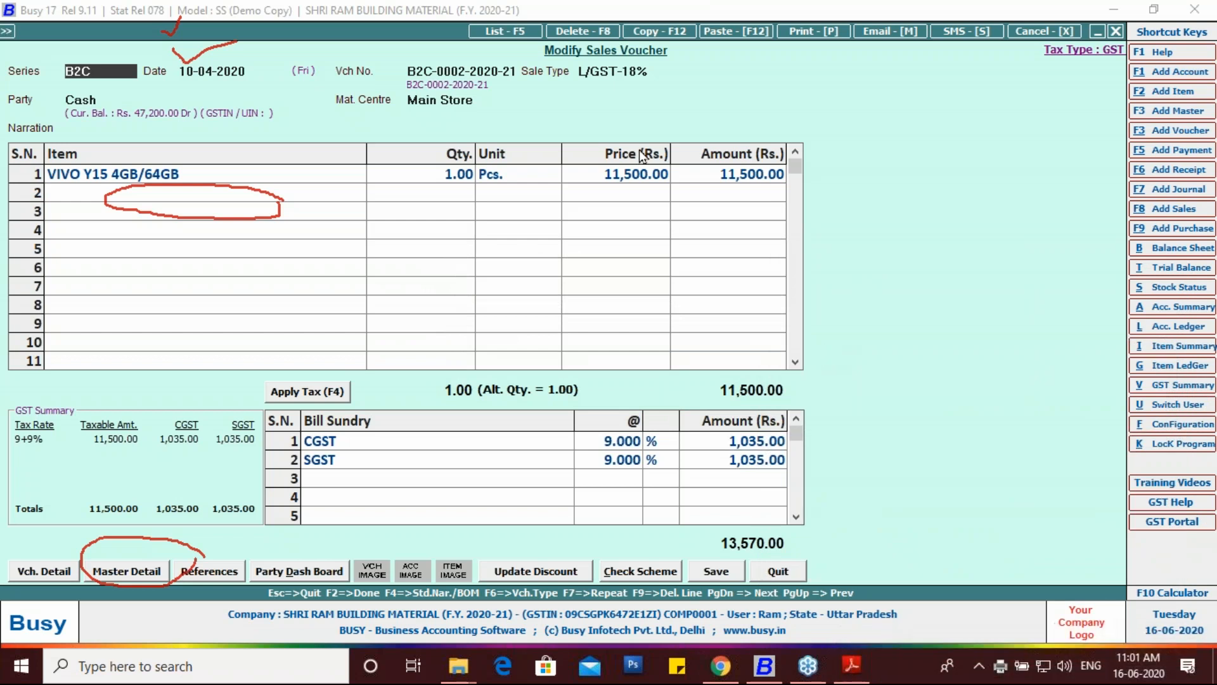
Step: Leave the voucher and launch Display > Sr. No.-wise Reports > Item Serial No. Stock
key("Escape")
key("Escape")
key("Escape")
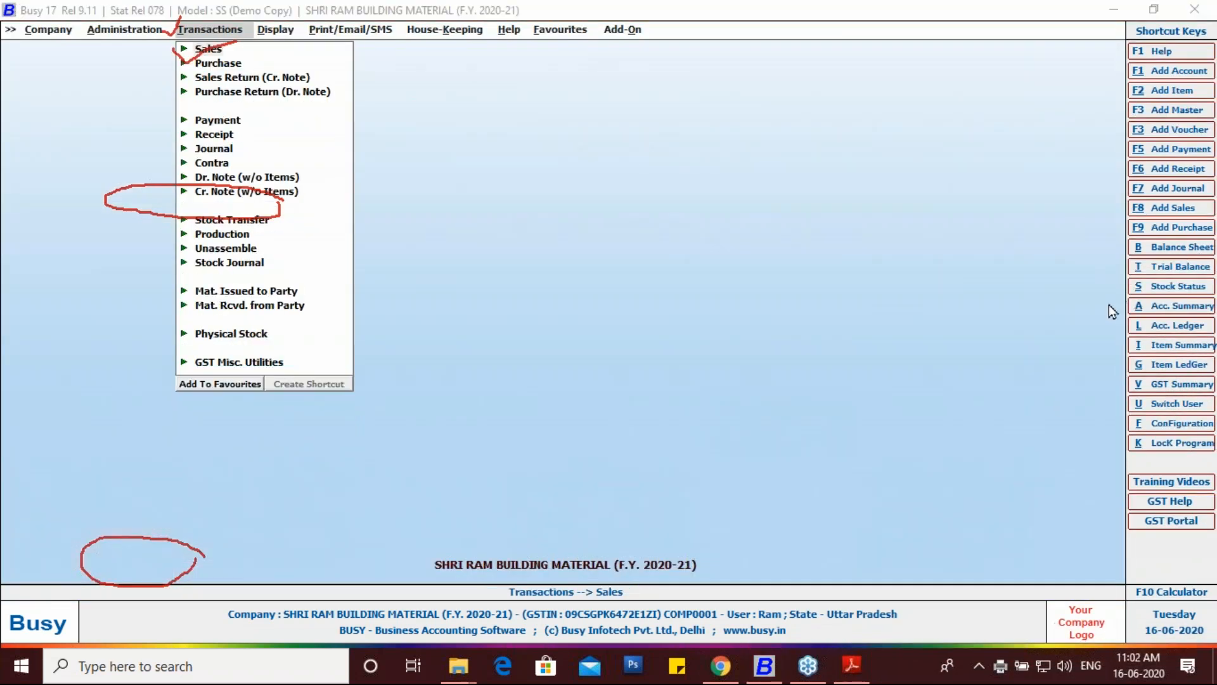
left_click(1094, 382)
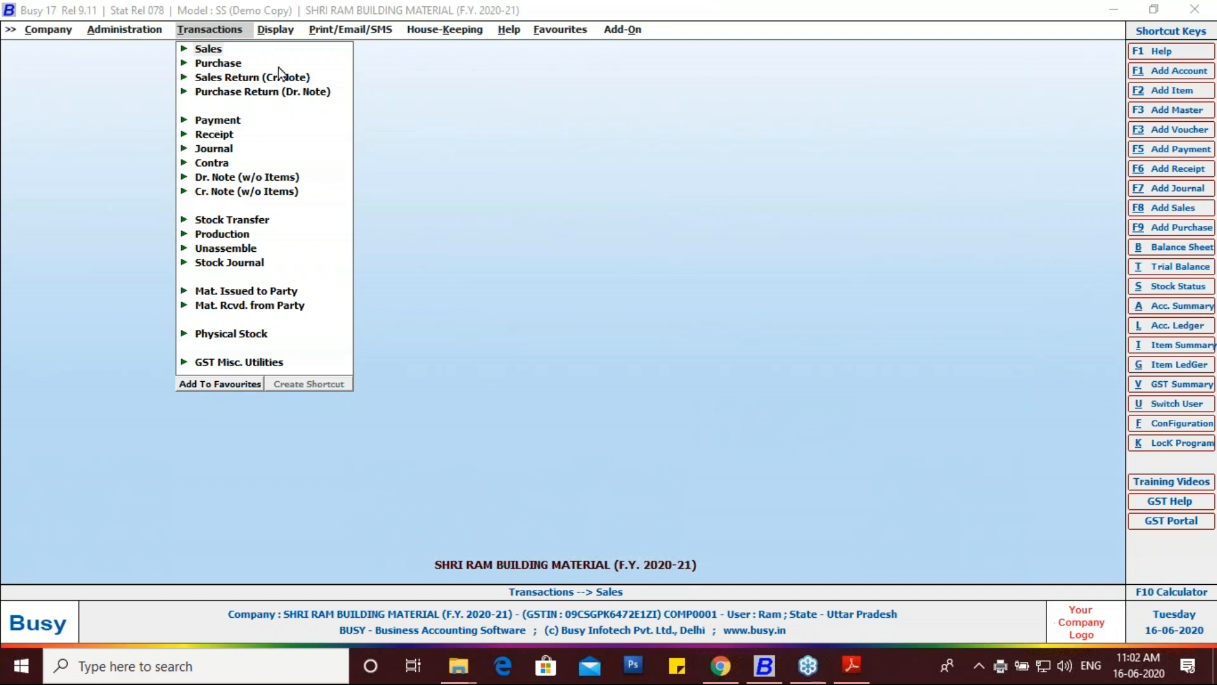
mouse_move(269, 36)
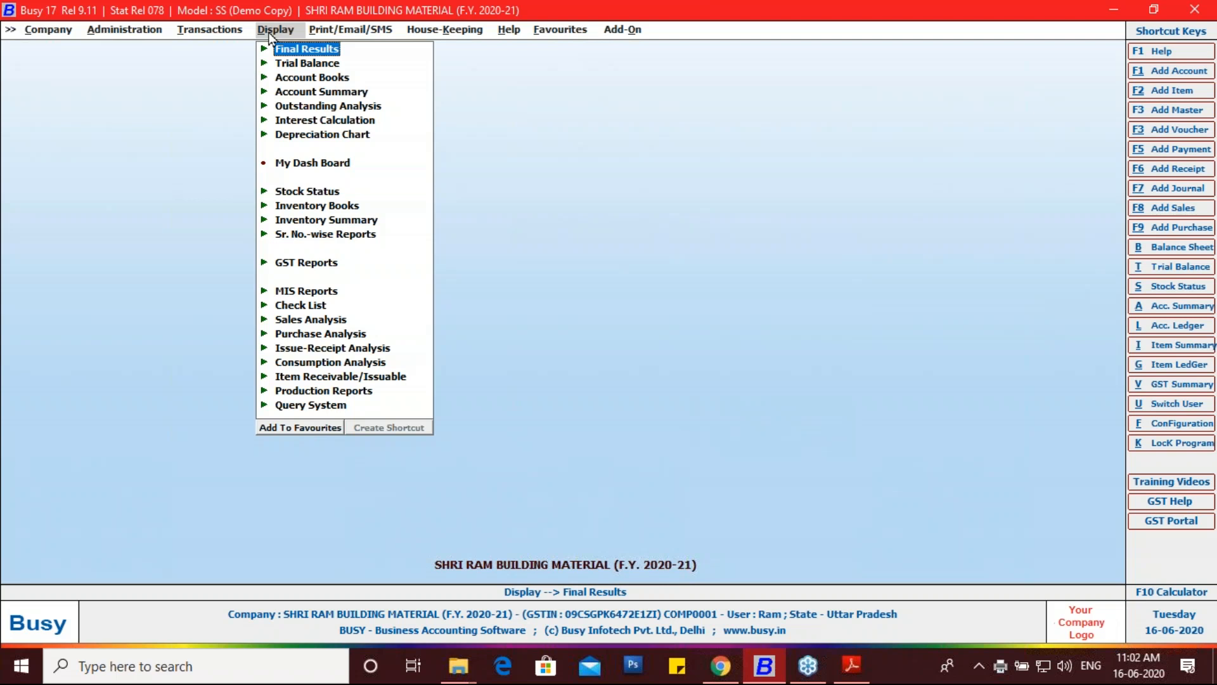
key("Down")
key("Down")
key("Down")
key("Down")
key("Down")
key("Down")
key("Down")
key("Down")
key("Down")
key("Down")
key("Down")
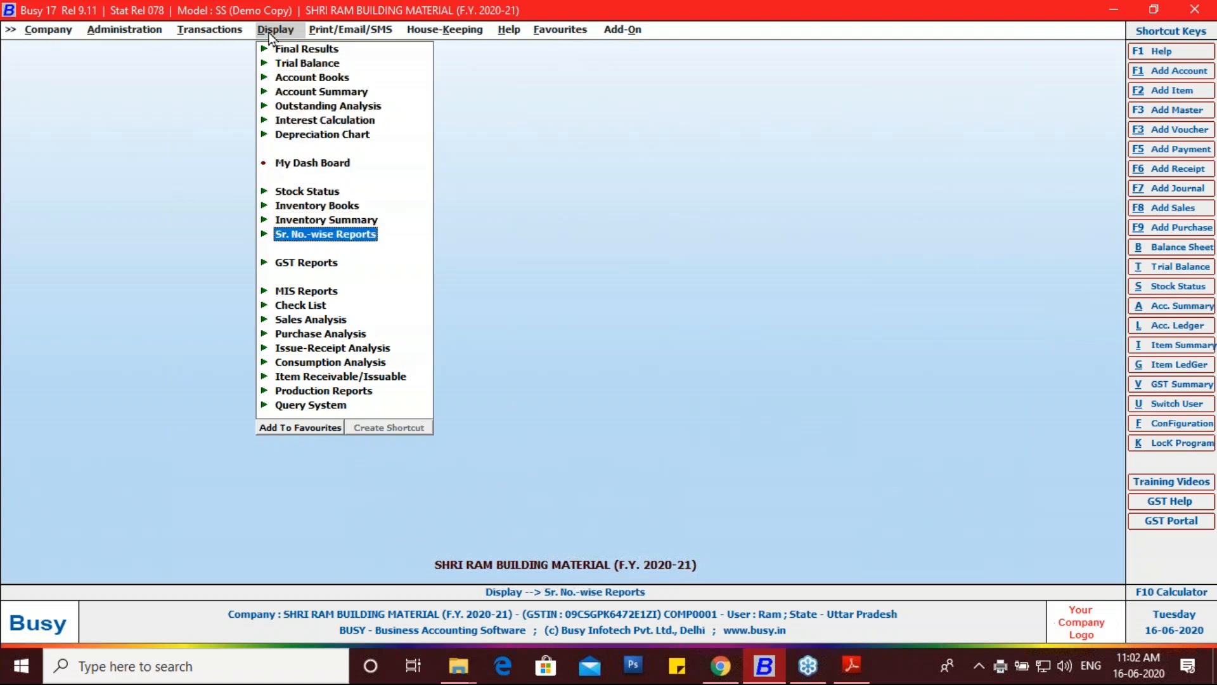
key("Return")
key("Down")
key("Up")
key("Down")
key("Up")
key("Down")
key("Up")
key("Return")
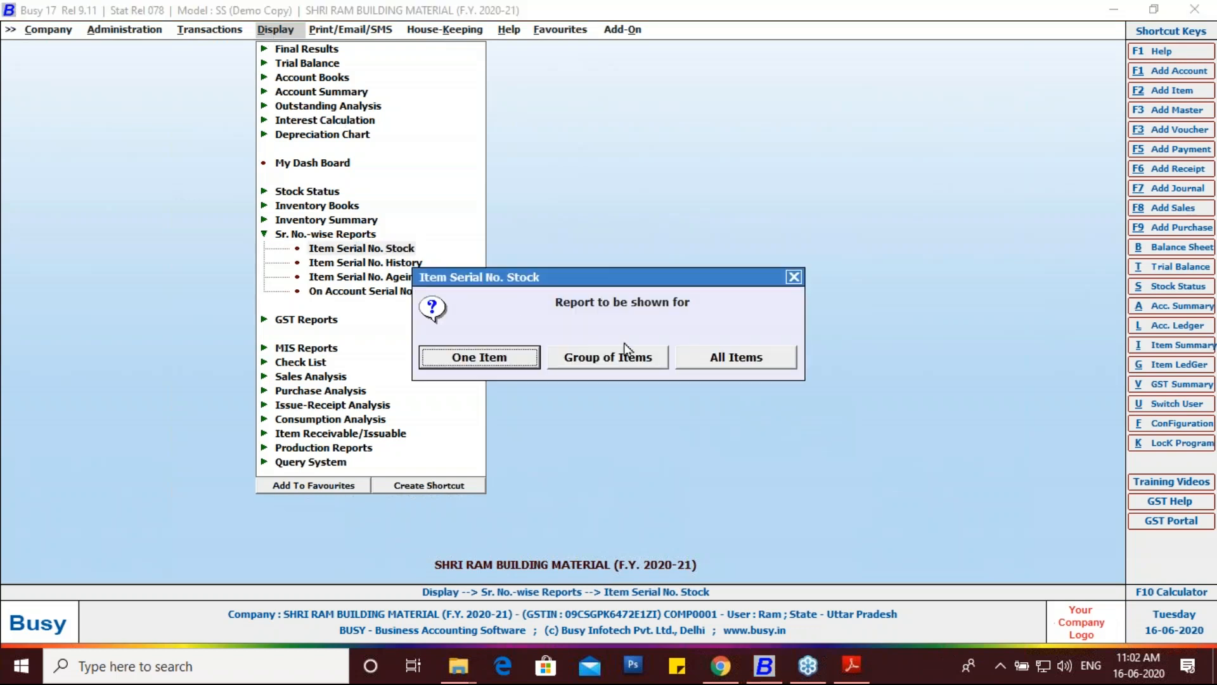
Step: Run serial stock for VIVO Y15 4GB/64GB as on 26-04-2020, with descriptions and values shown
left_click(524, 358)
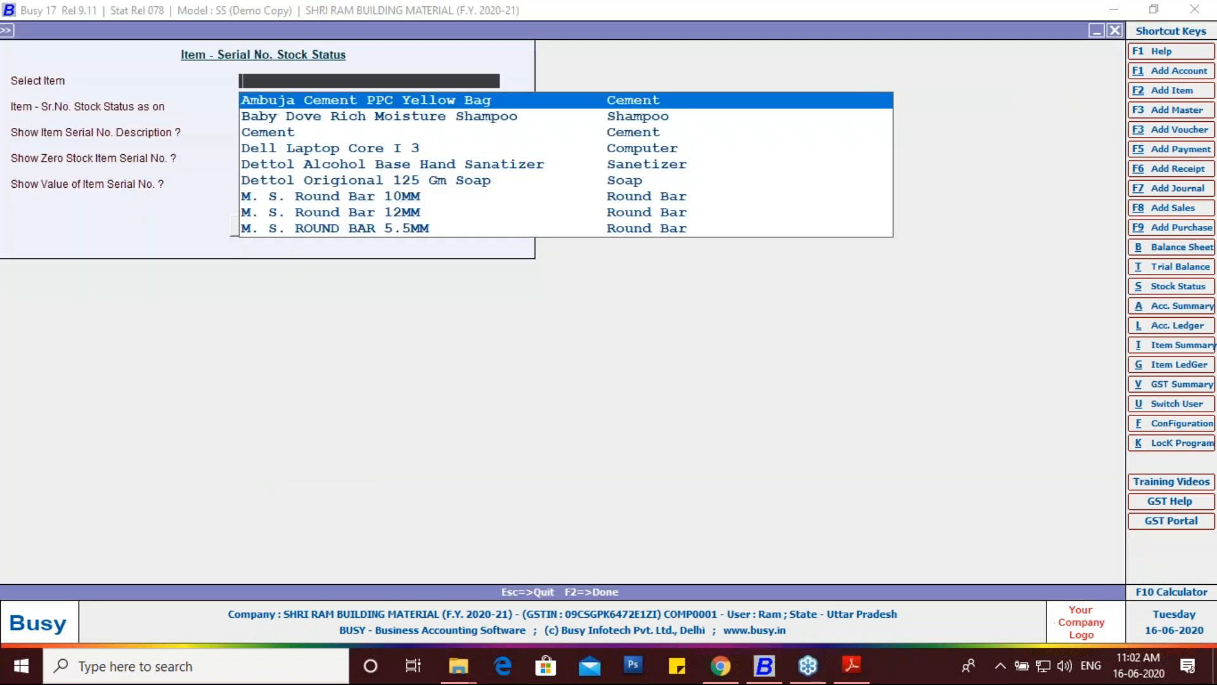
type("V")
key("Return")
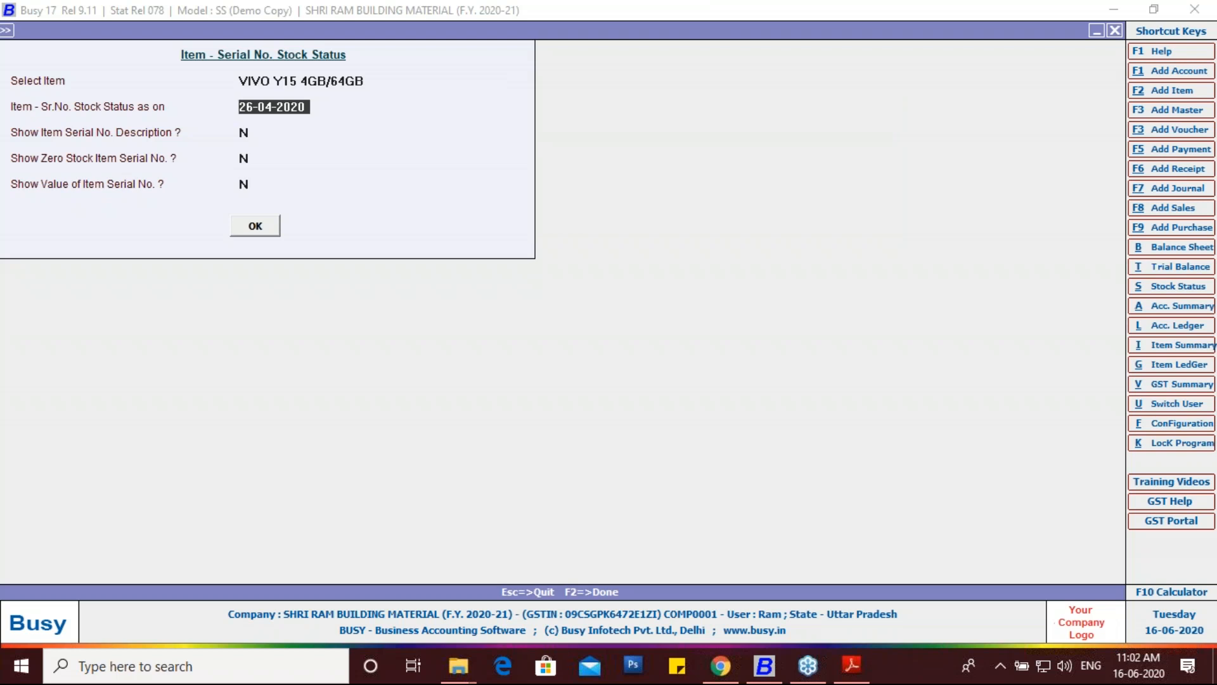
key("Return")
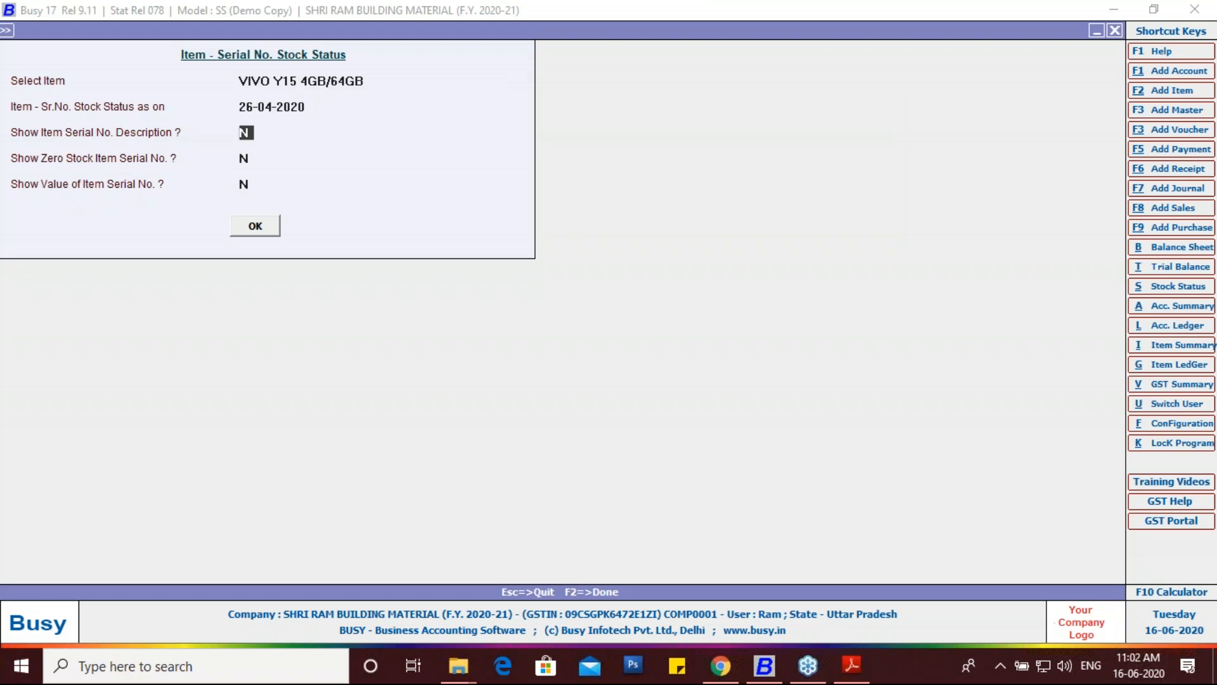
type("y")
key("Return")
key("Return")
type("y")
key("Return")
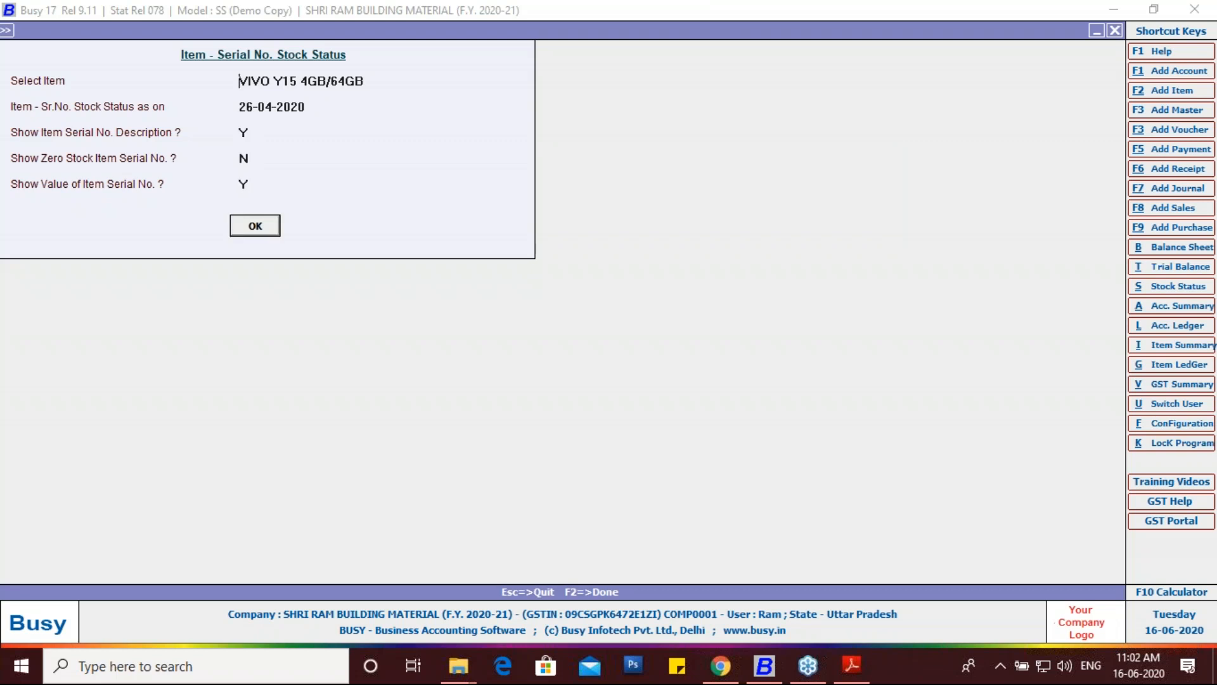
key("Return")
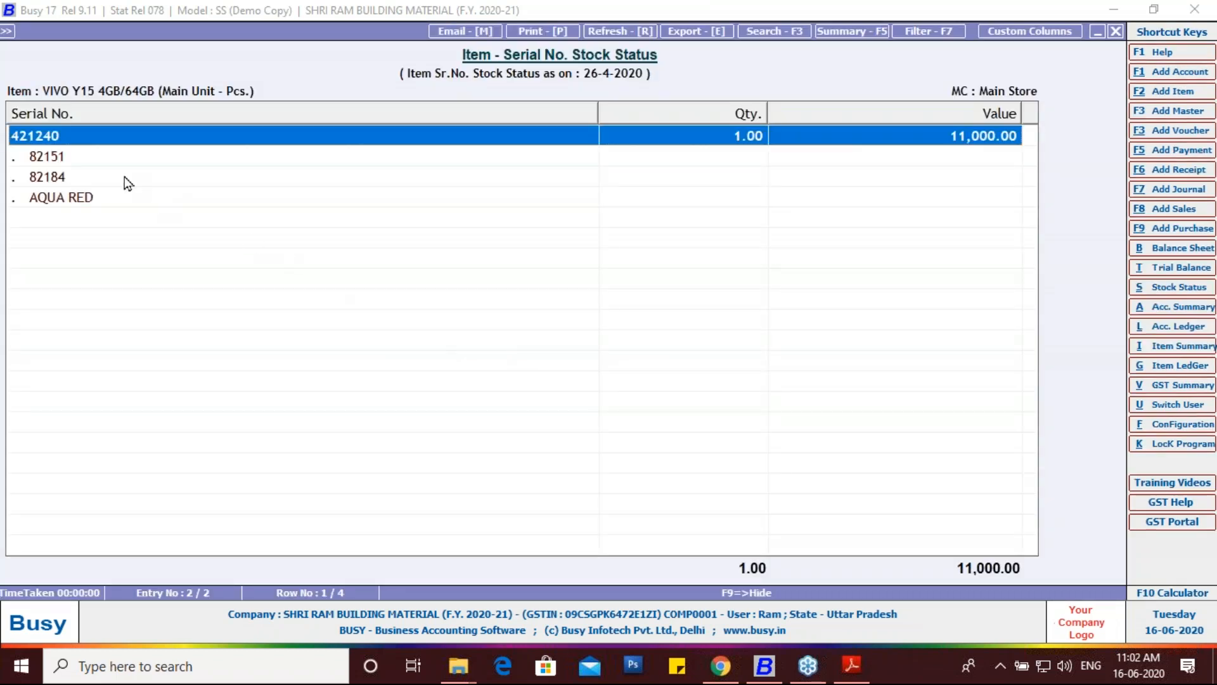
Step: Review listed serials 421240, 82151 and 82184, then close the stock report
left_click(51, 158)
left_click(52, 183)
left_click(55, 159)
left_click(59, 179)
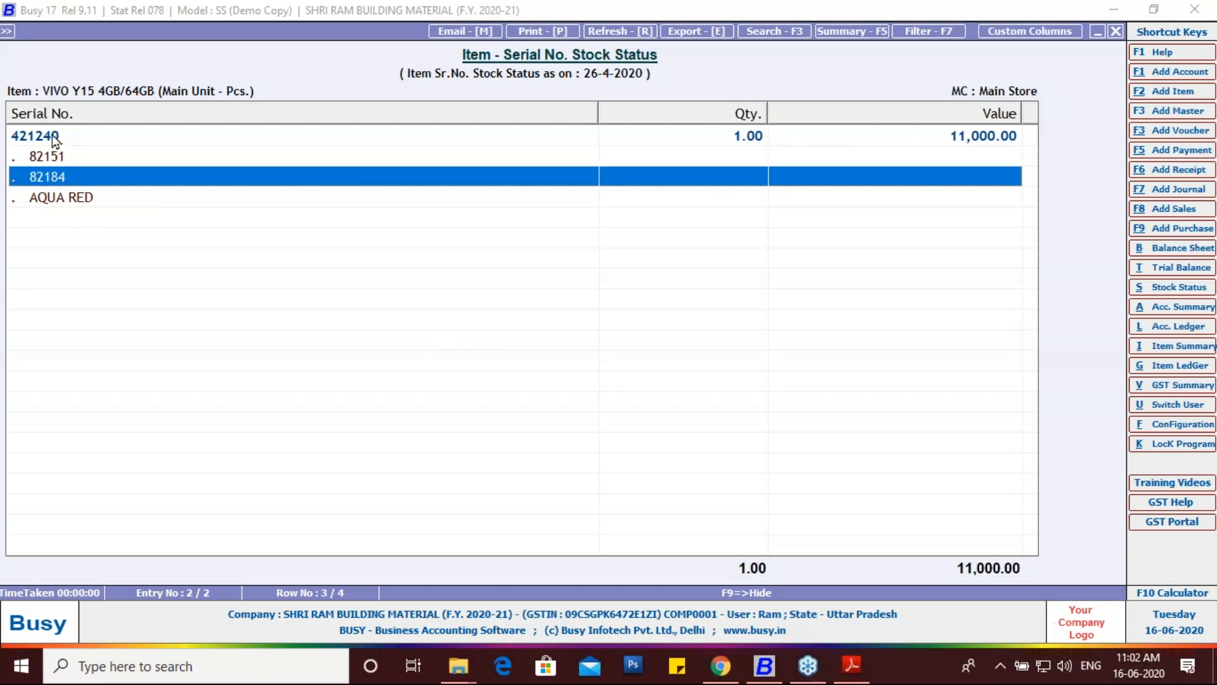
left_click(52, 139)
left_click(52, 160)
left_click(54, 178)
key("Escape")
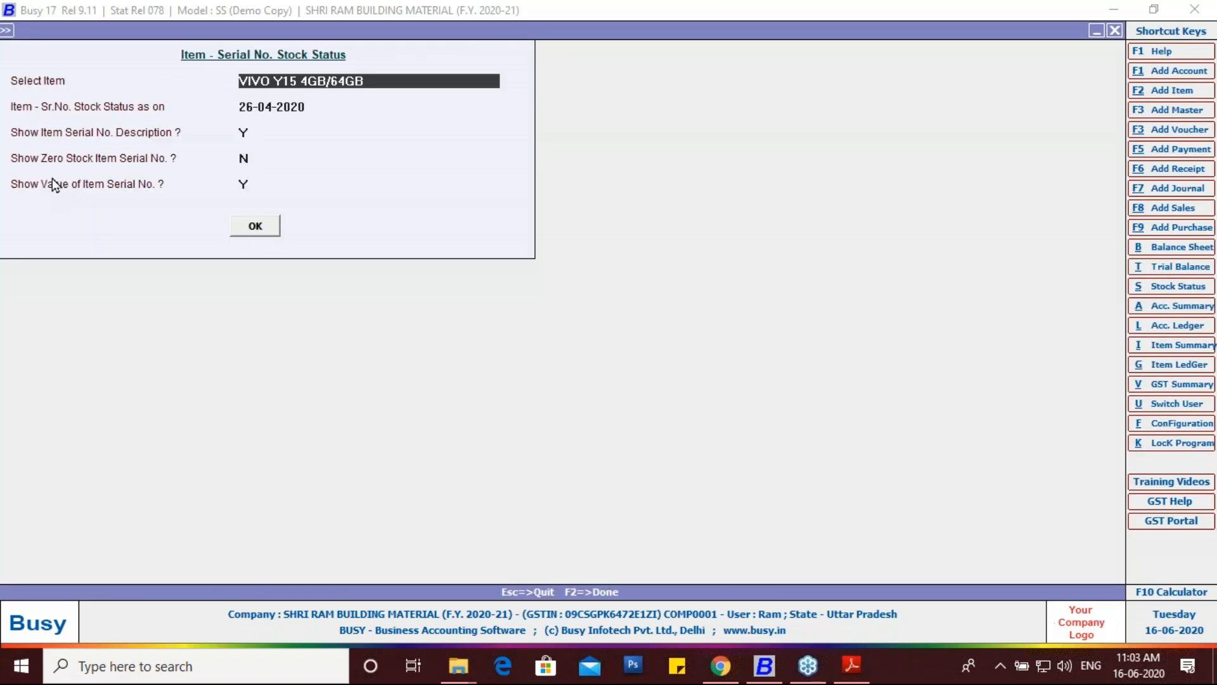
Step: Open the Item Serial No. History report and start entering a serial number
key("Escape")
key("Escape")
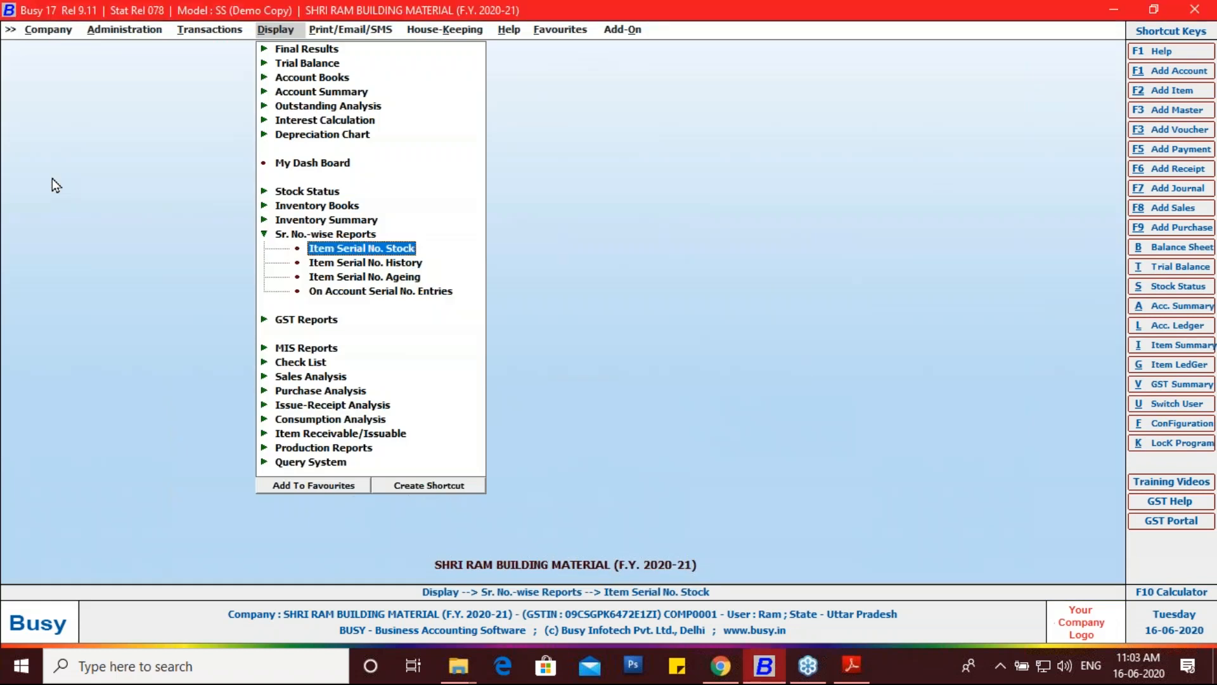
left_click(351, 262)
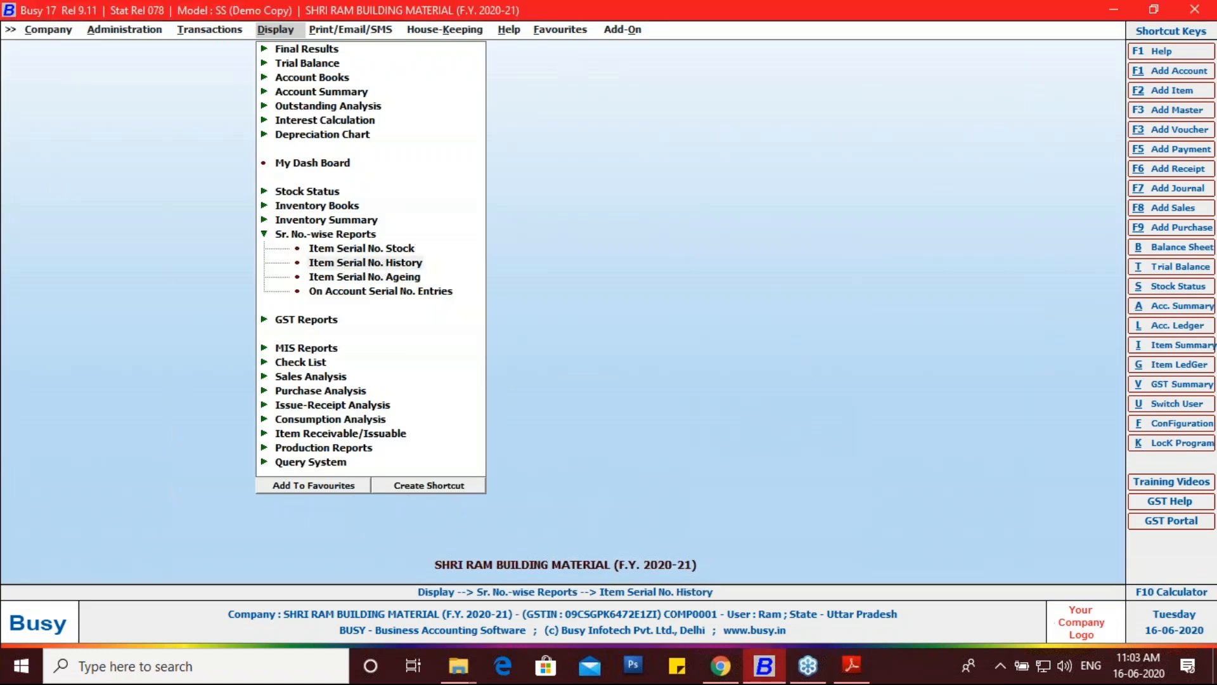
left_click(342, 262)
left_click(252, 131)
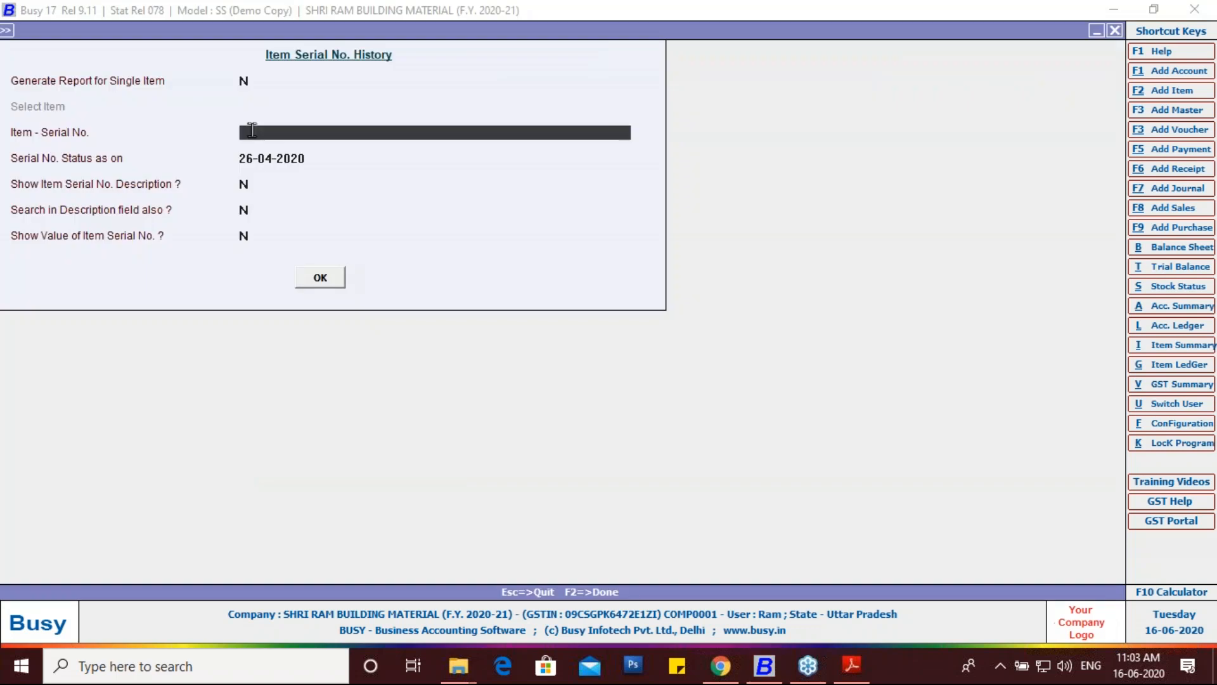
left_click(841, 679)
Step: Select and copy serial number 451240 from the VIVO Y15 line of the purchase invoice PDF
scroll(327, 381, "up", 5)
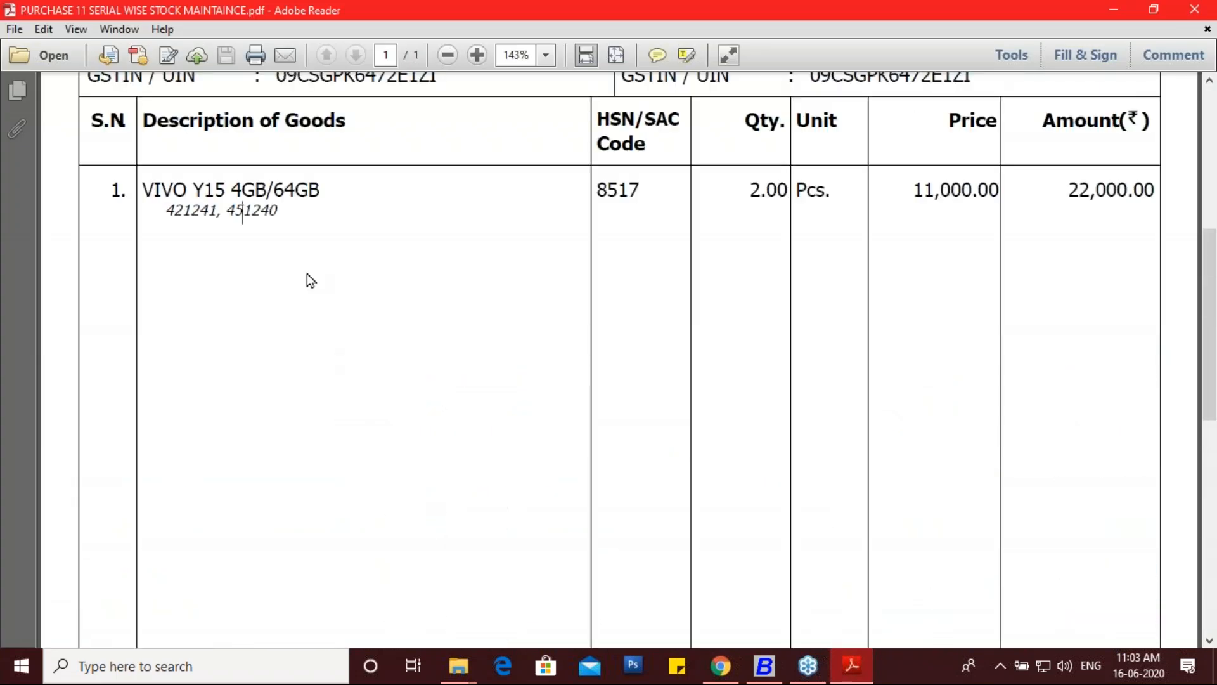
left_click_drag(295, 213, 260, 214)
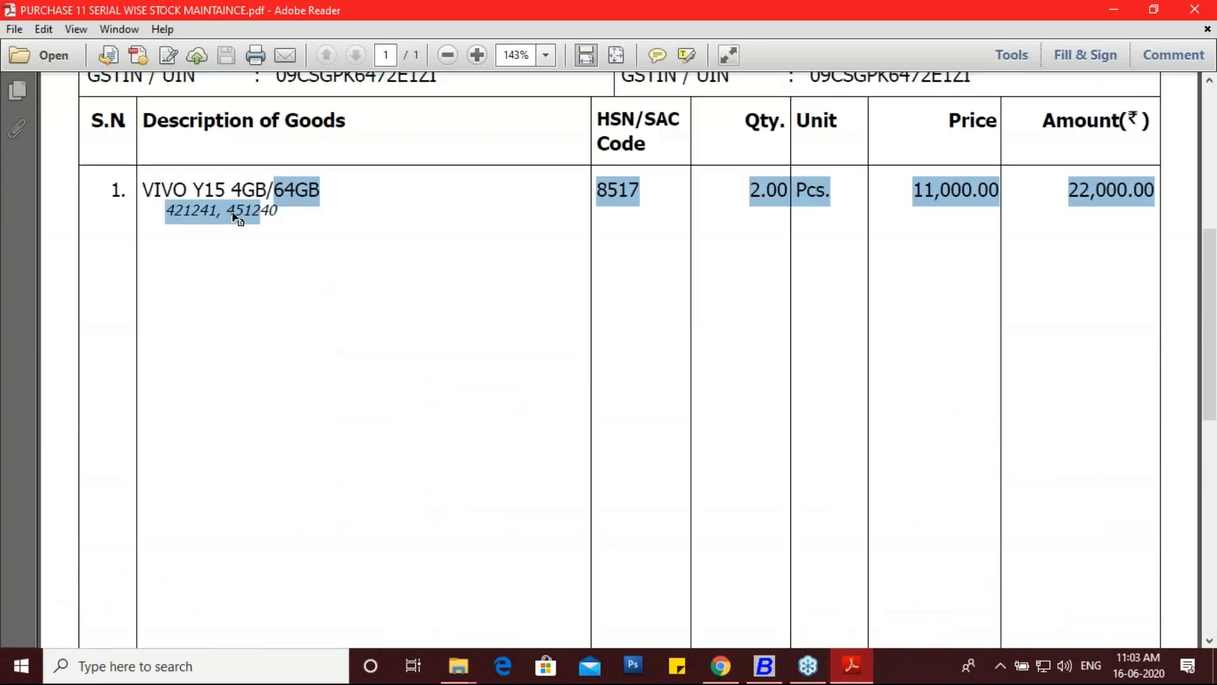
left_click(236, 217)
left_click_drag(278, 214, 226, 213)
key("ctrl+c")
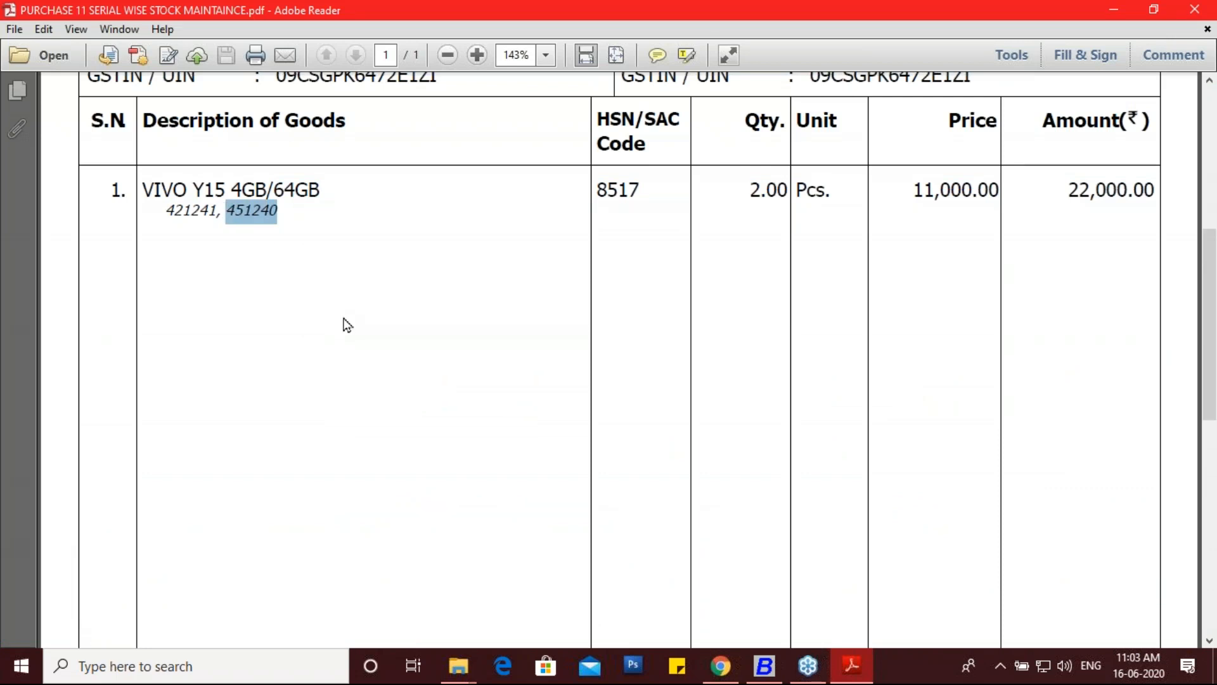
left_click(765, 666)
Step: Run the history for pasted serial 451240 with Show Value and Search in Description set to Y
key("ctrl+v")
key("Return")
key("Return")
key("Return")
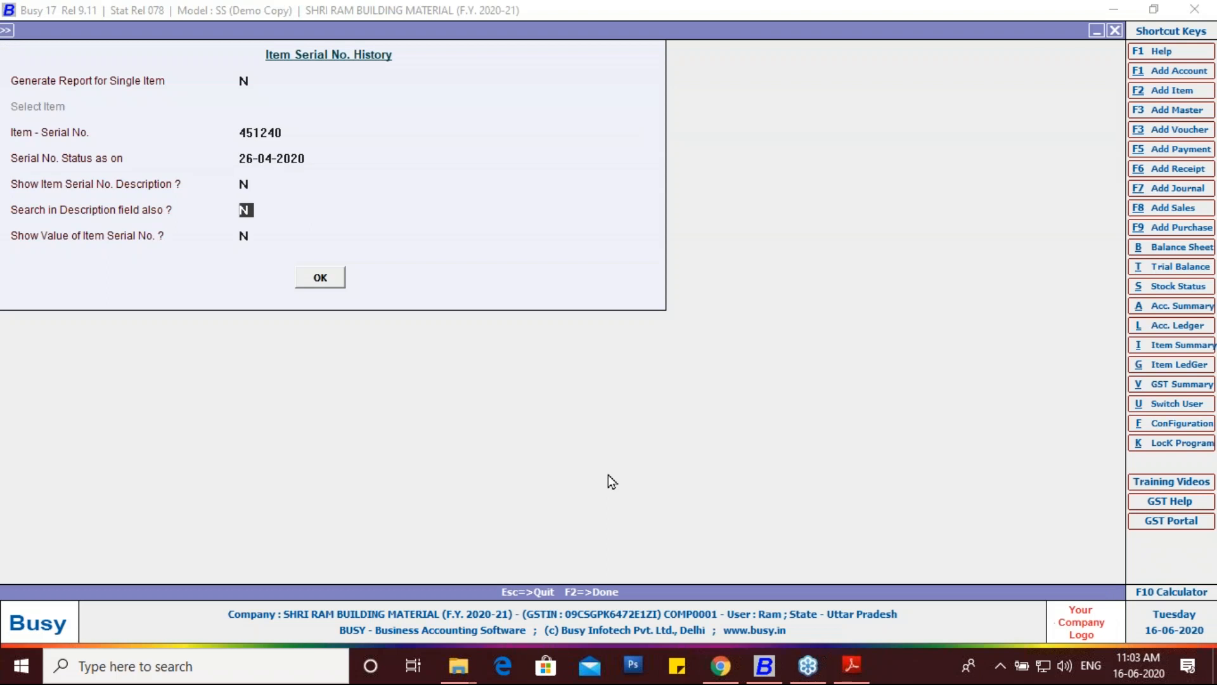
key("Return")
type("Y")
key("Return")
key("Return")
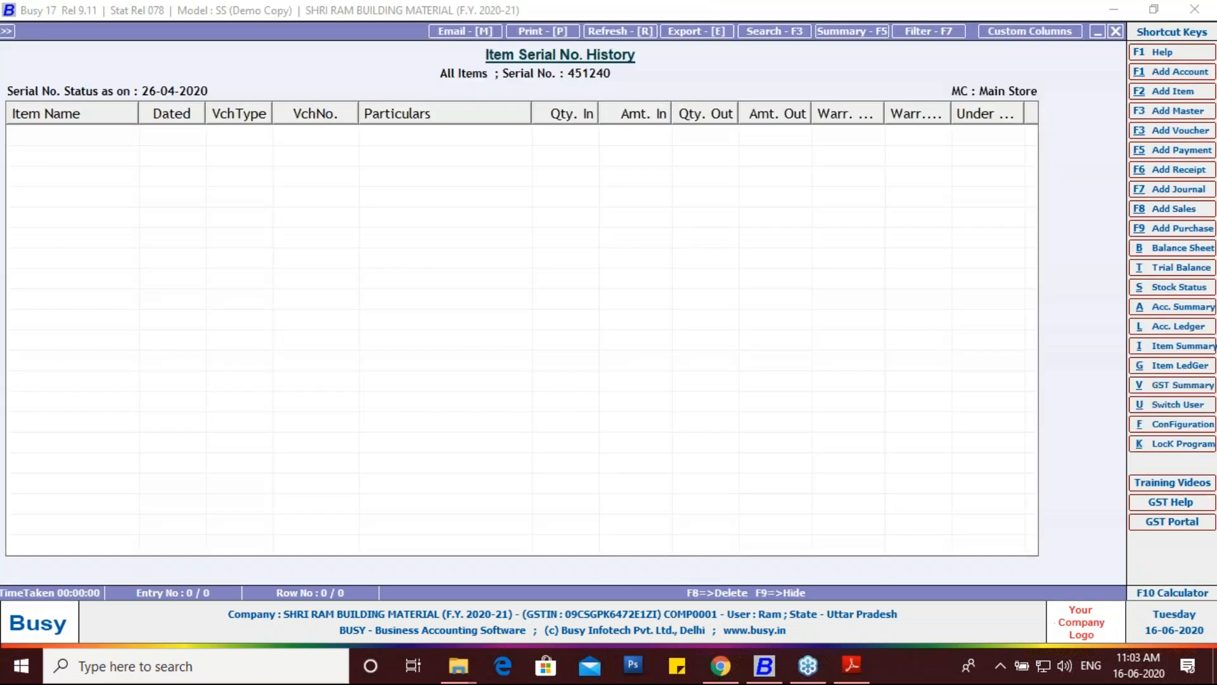
key("Escape")
key("Return")
key("Return")
key("Return")
key("Return")
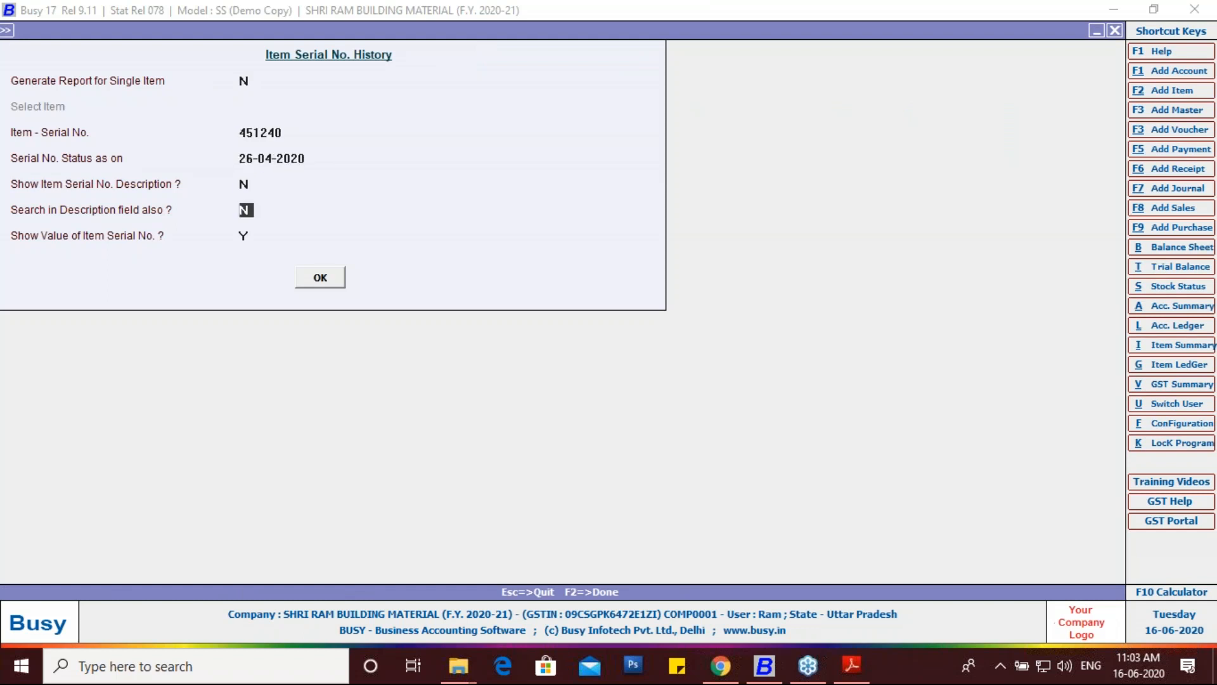
type("Y")
key("Return")
key("Return")
key("Return")
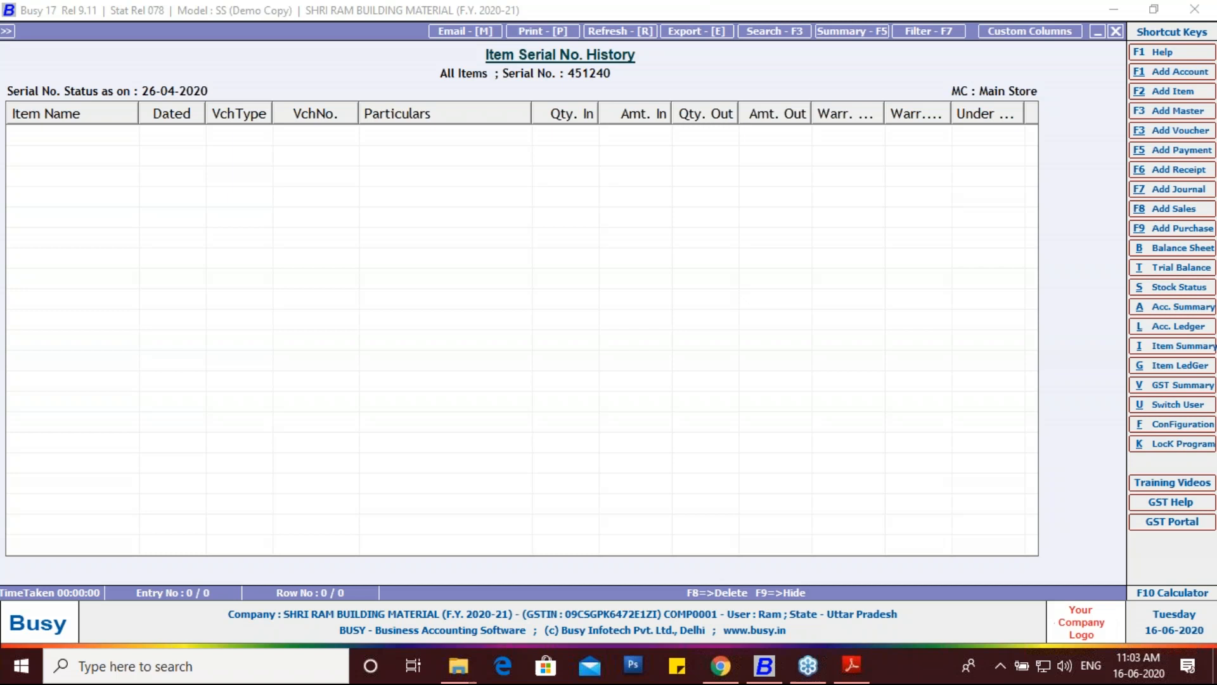
key("Escape")
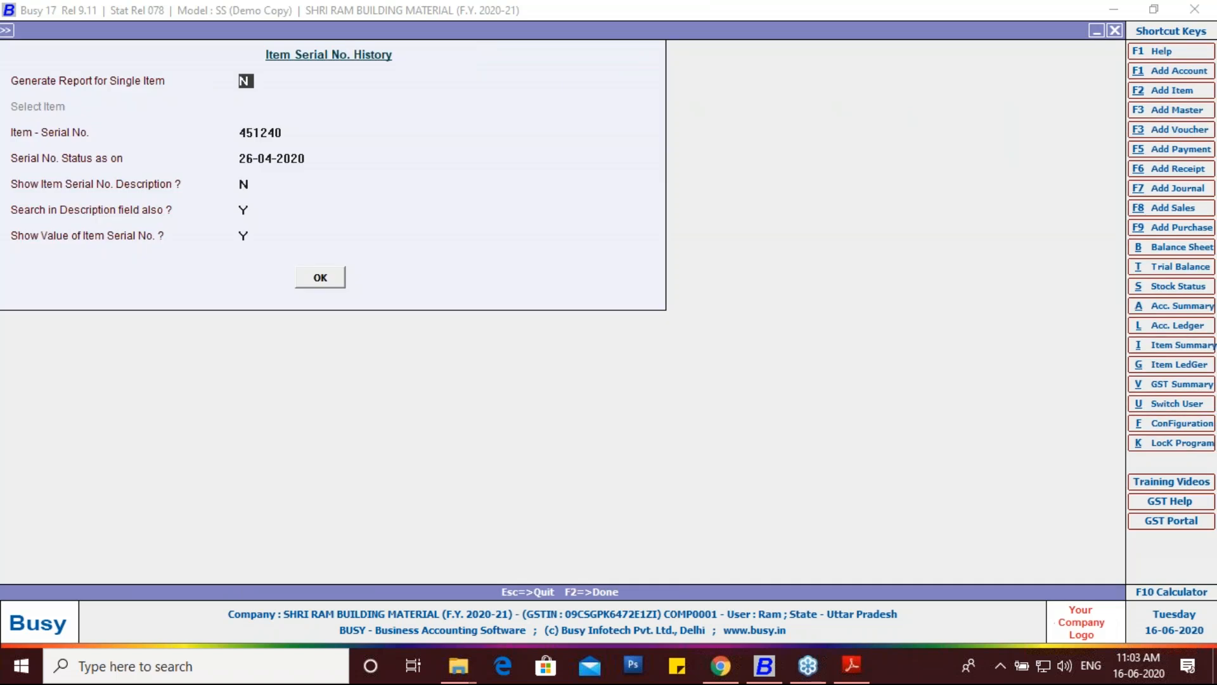
Step: Restrict the history to single item VIVO Y15 4GB/64GB, rerun it, then close the form
type("Y")
key("Return")
key("Return")
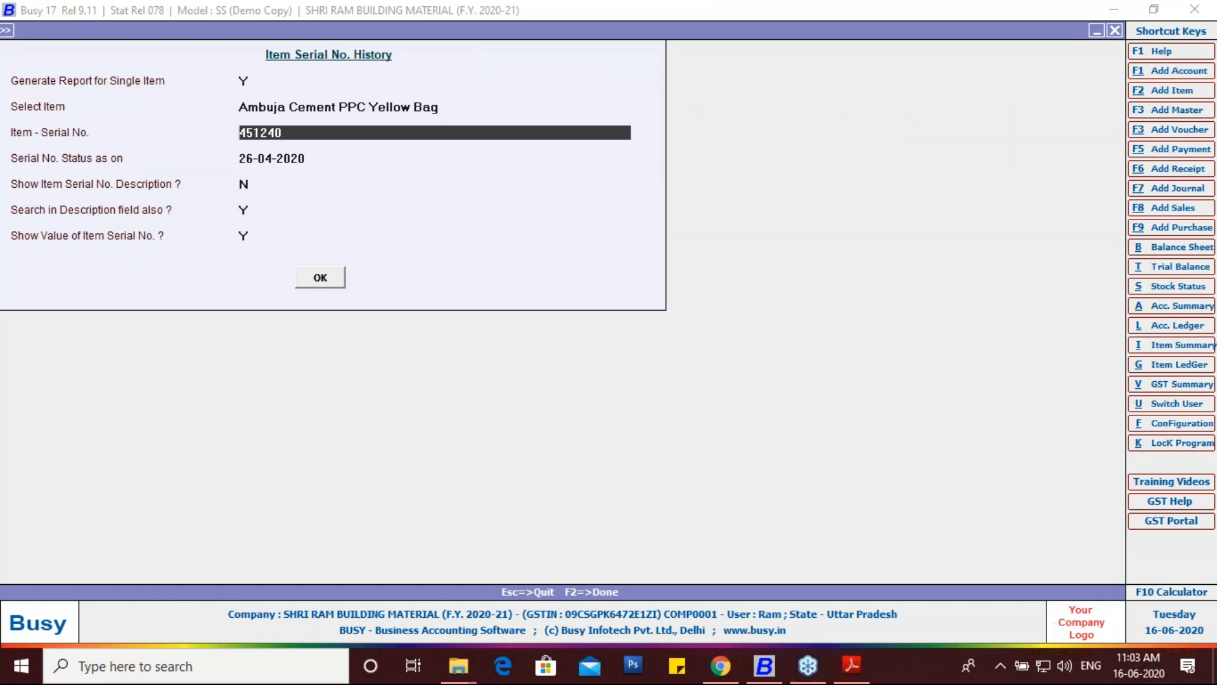
key("Up")
type("V")
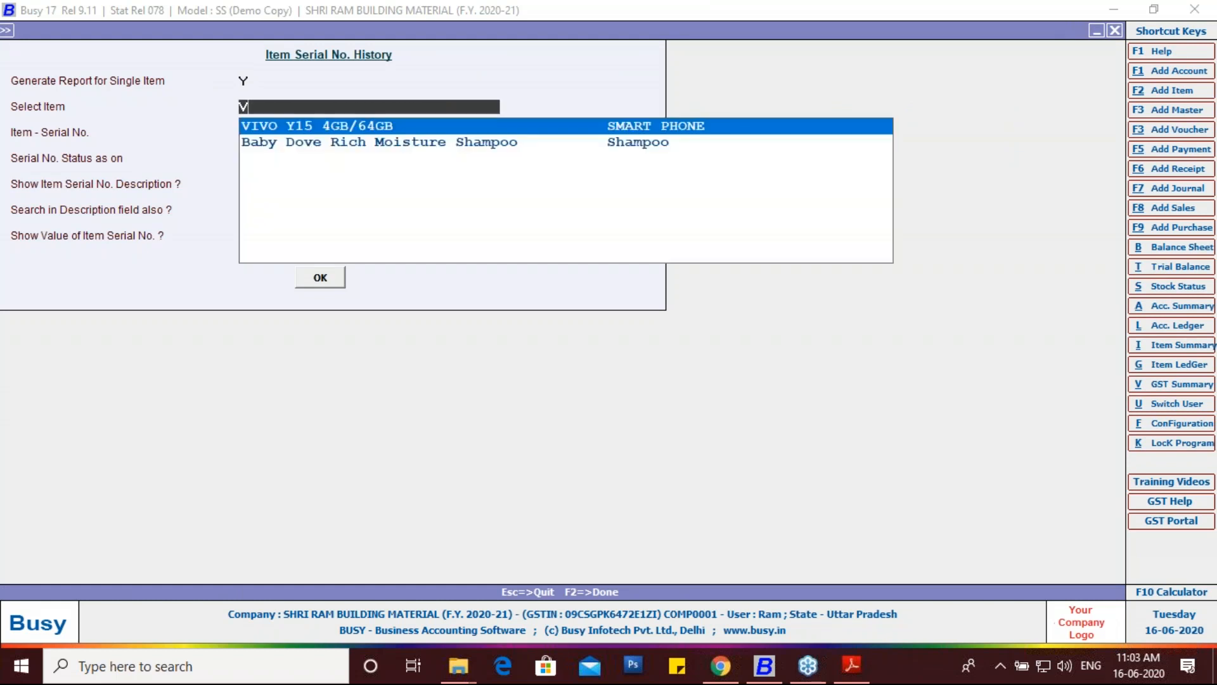
key("Return")
key("Return")
key("Return")
key("Return")
key("Return")
key("Return")
key("Return")
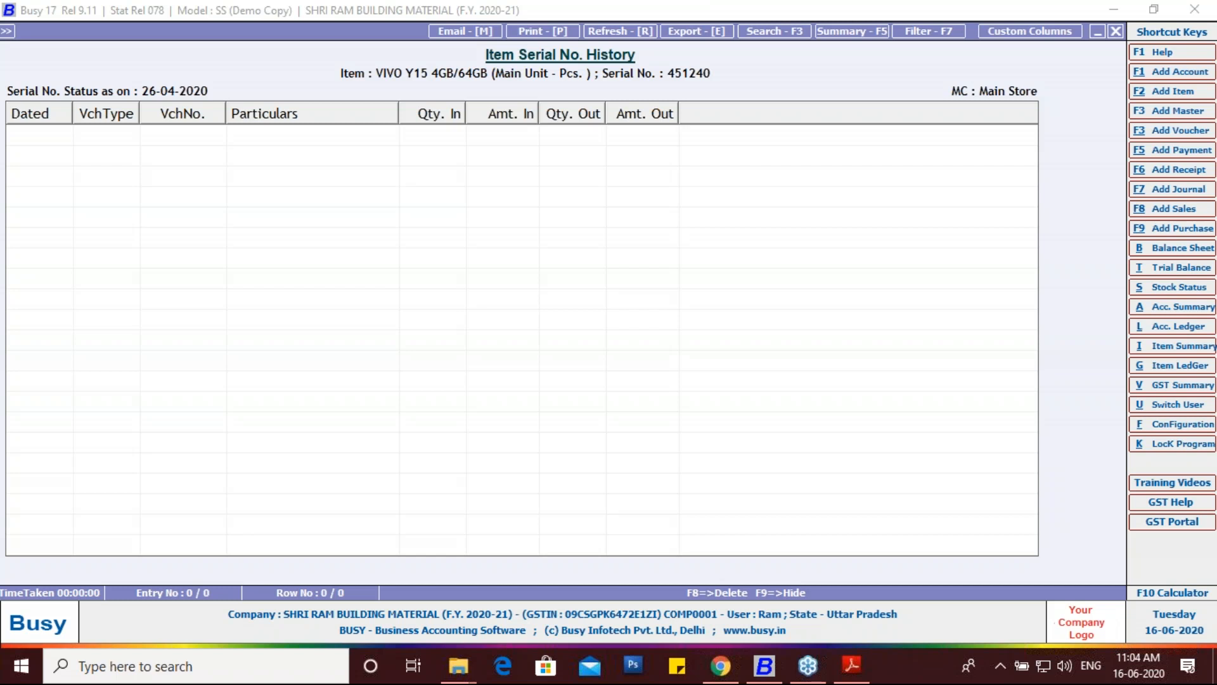
key("Escape")
key("Return")
key("Return")
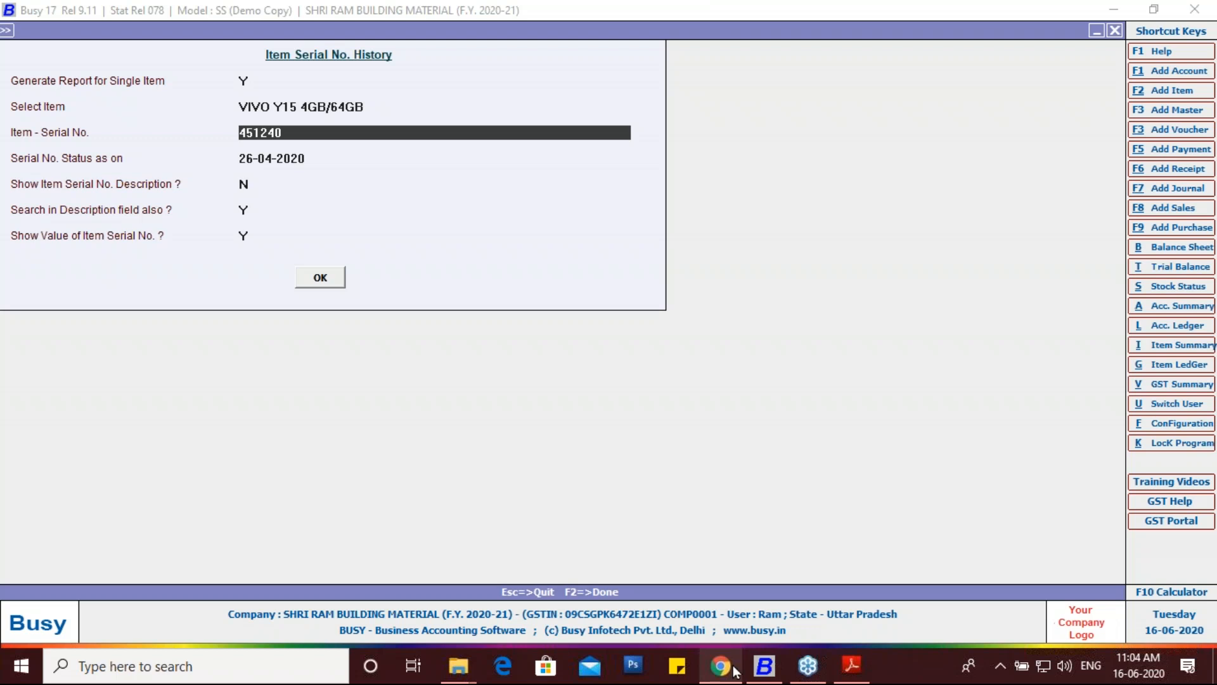
key("Escape")
key("Escape")
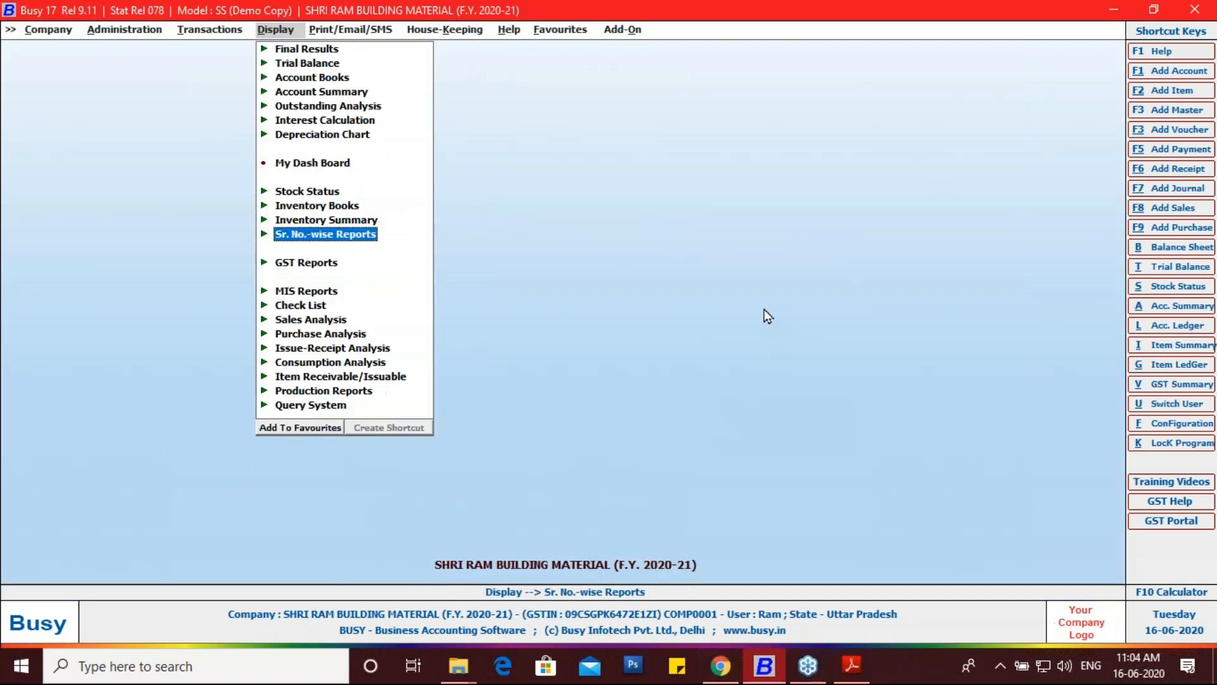
key("Left")
key("Down")
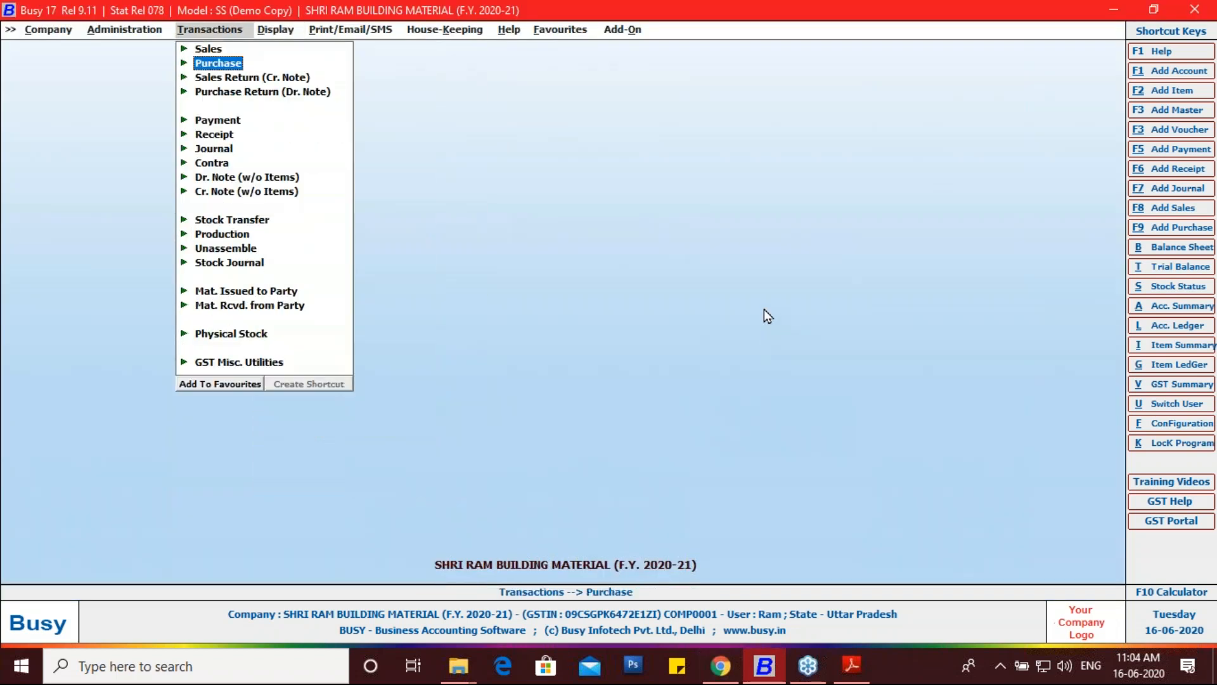
key("Up")
key("Return")
key("Down")
key("Return")
key("Down")
key("Return")
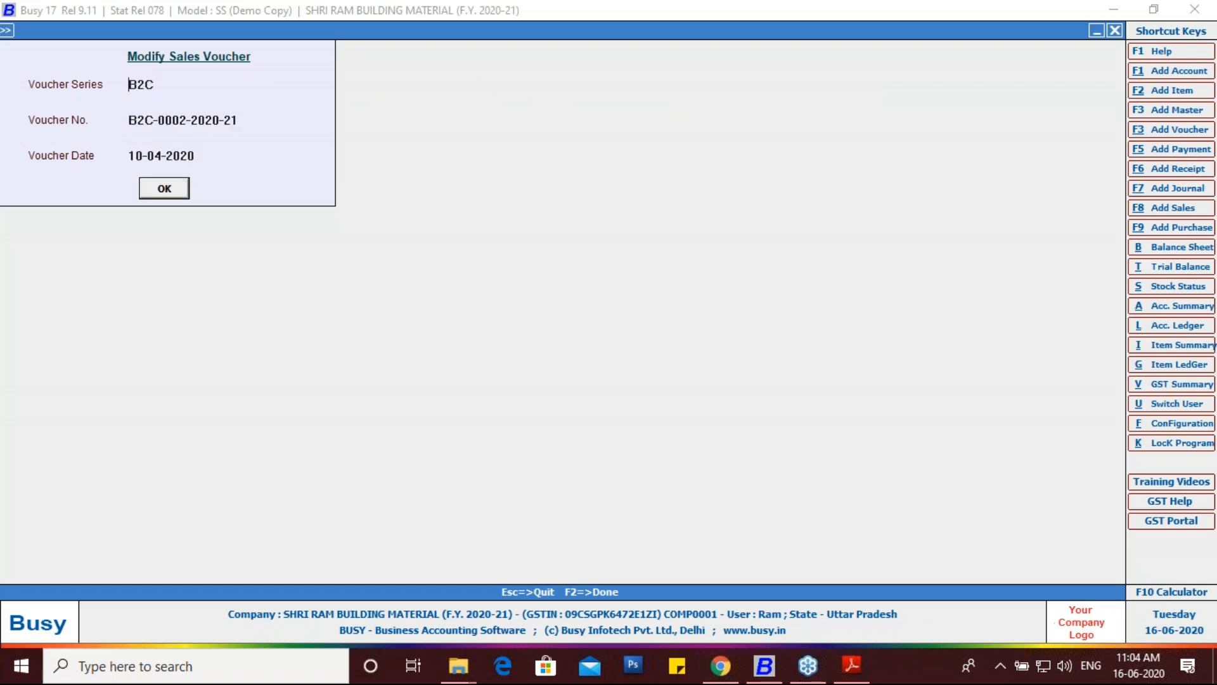
key("F2")
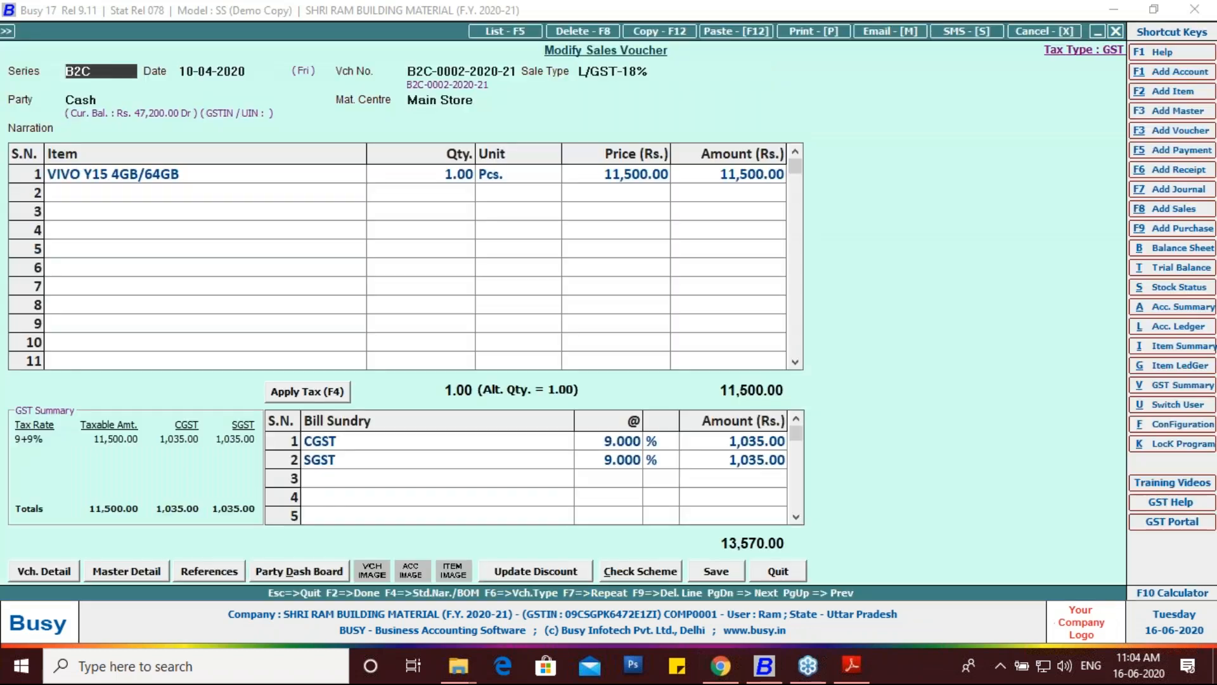
Step: Step through to the serial numbers showing 421241 sold, then quit without saving
key("Return")
key("Return")
key("Return")
key("Return")
key("Return")
key("Return")
key("Return")
key("Return")
key("Return")
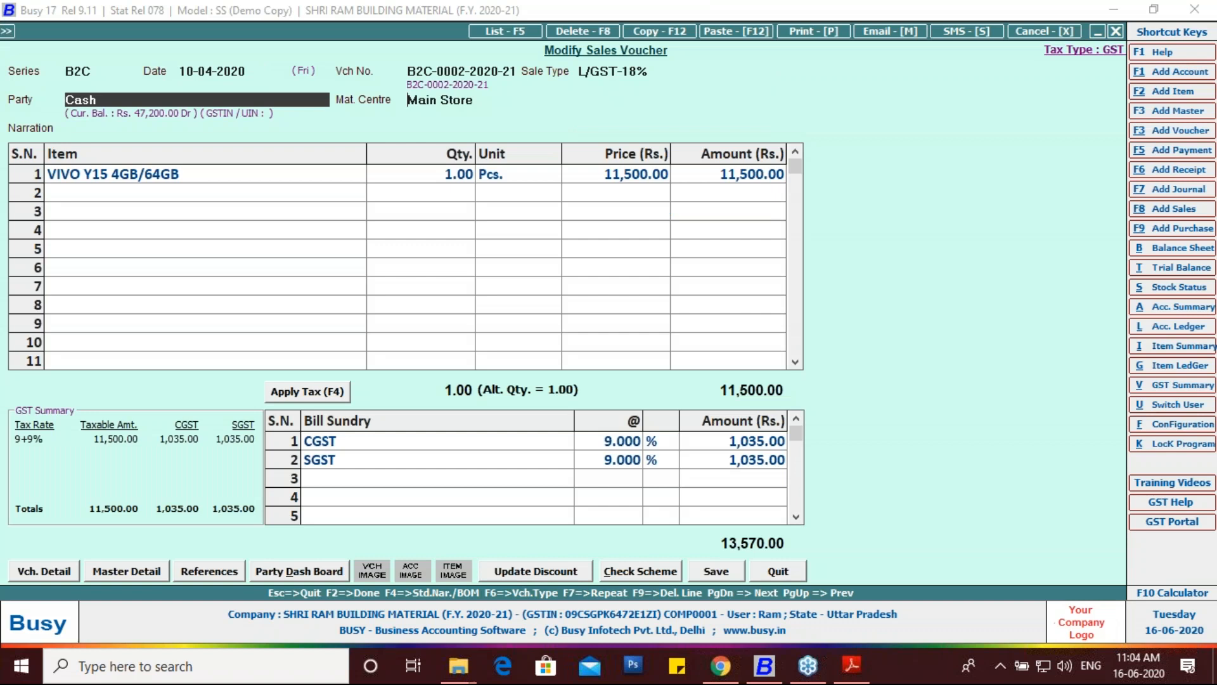
key("Return")
key("Return")
key("Return")
key("Return")
key("Return")
key("Return")
key("Return")
key("Return")
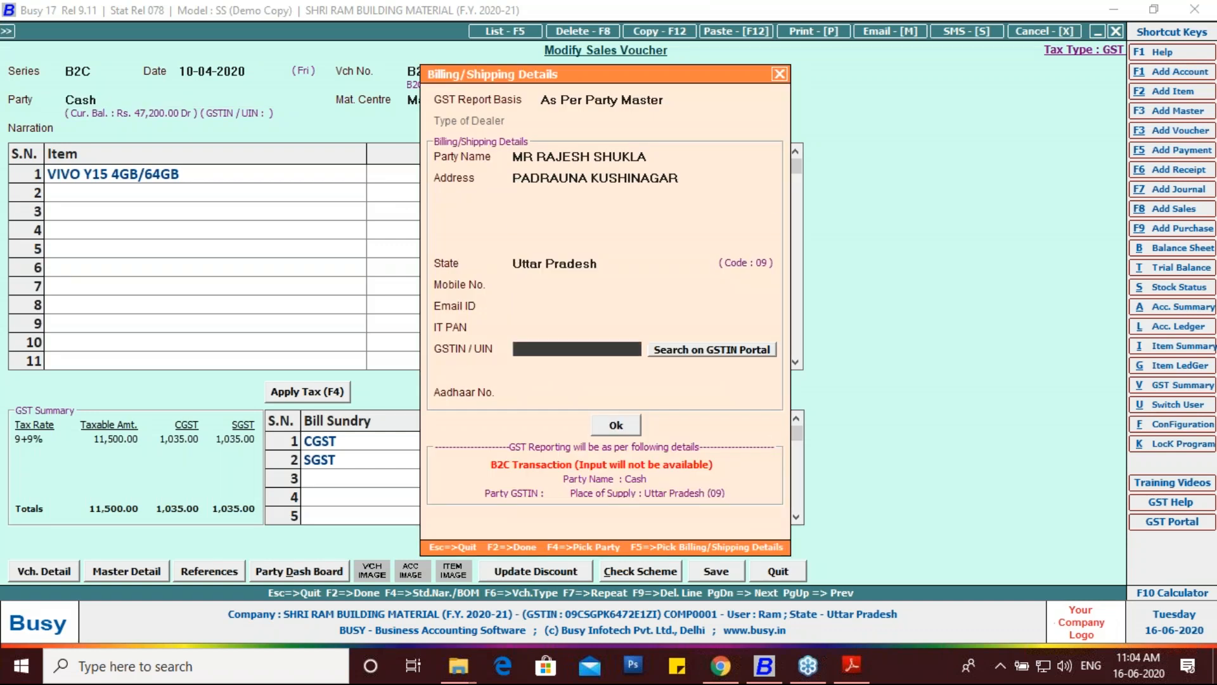
key("Return")
key("Return")
key("Return")
key("Return")
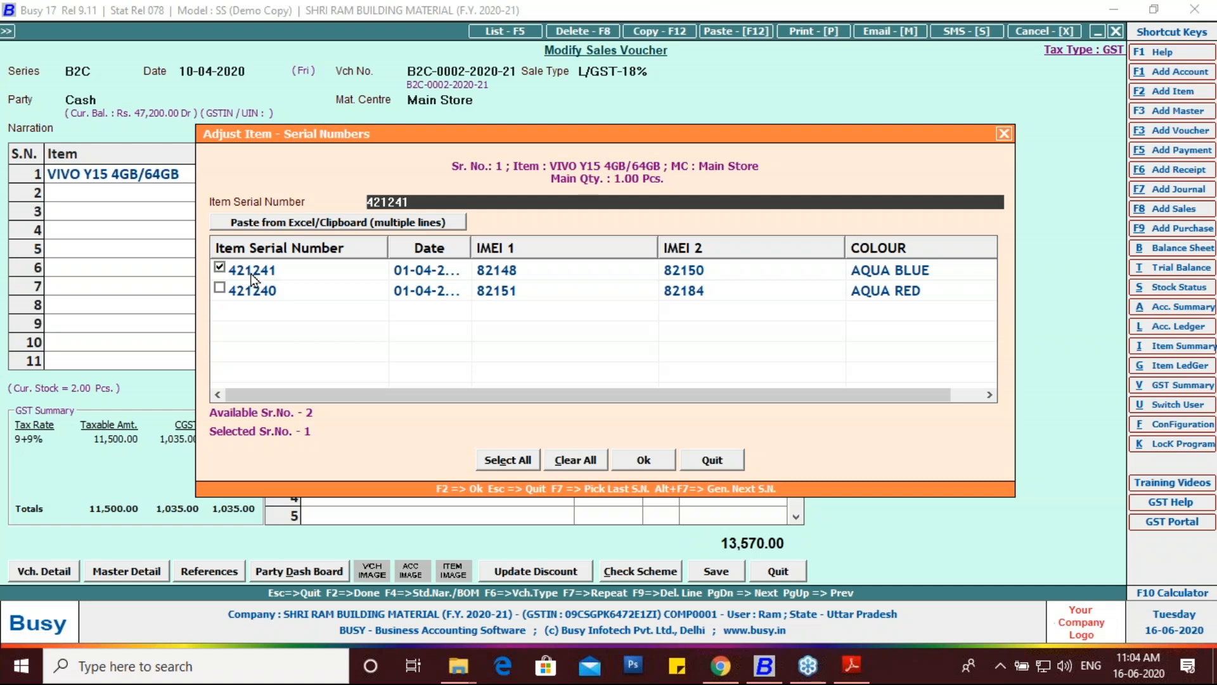
left_click(1003, 134)
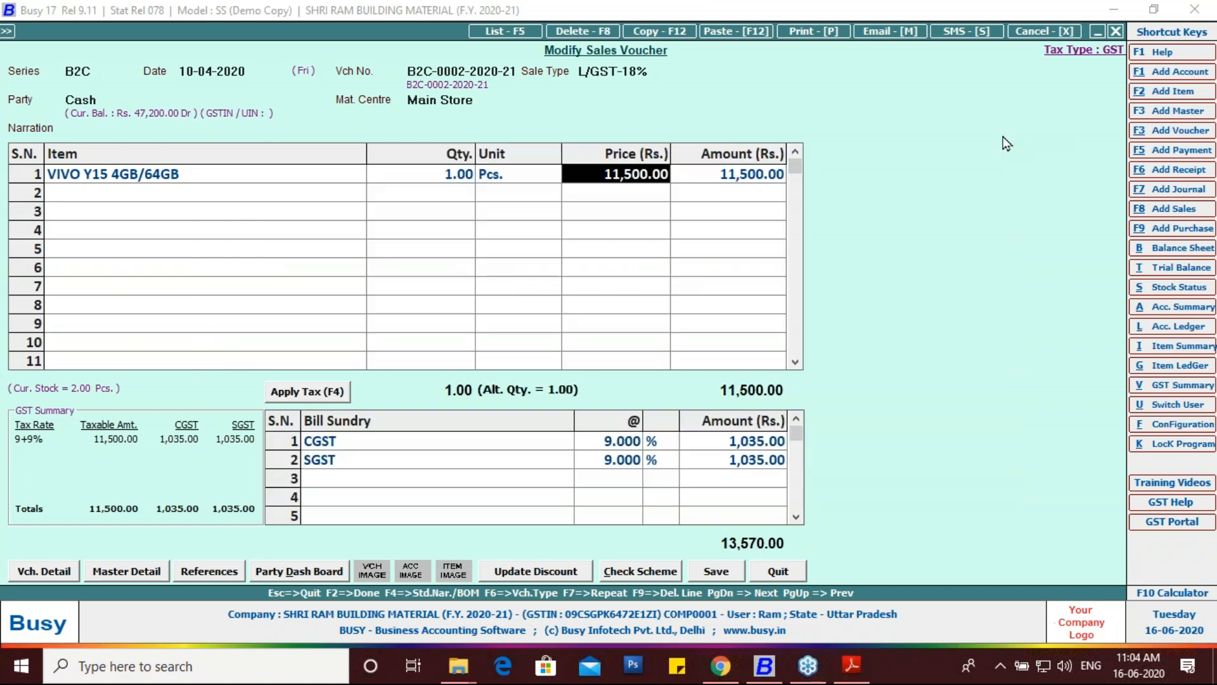
key("Escape")
key("Return")
key("Escape")
key("Escape")
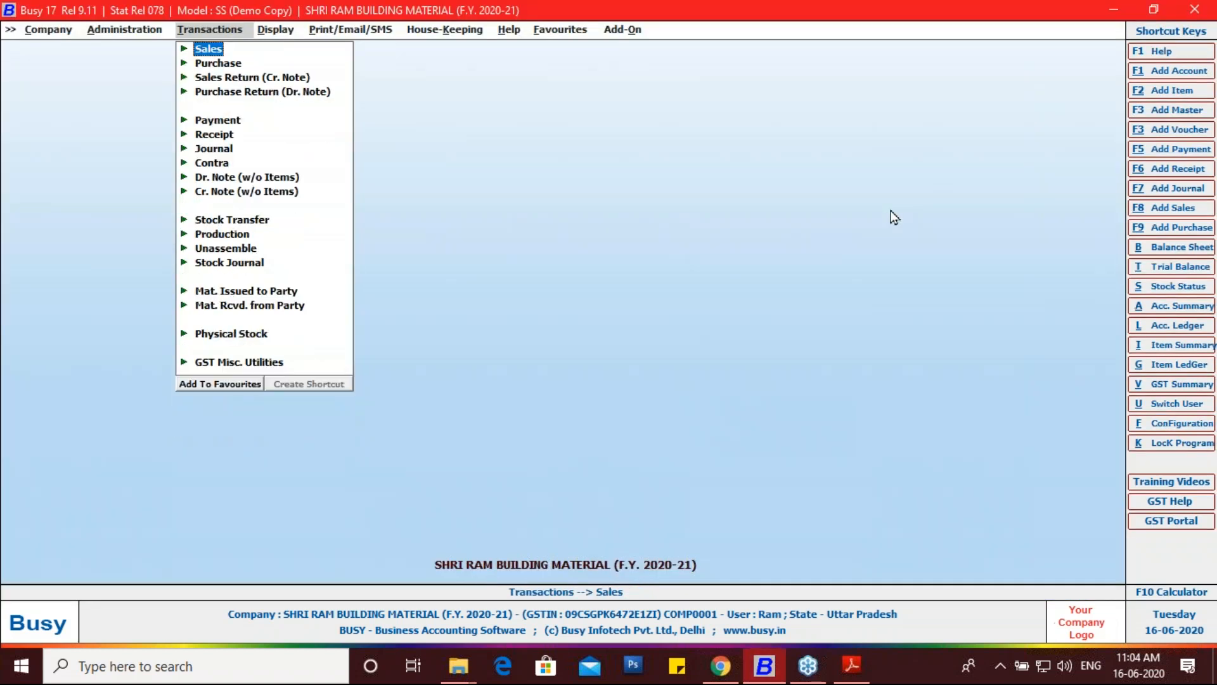
key("Escape")
Step: Open the Item Serial No. History report under Display > Sr. No.-wise Reports
key("Right")
key("Down")
key("Down")
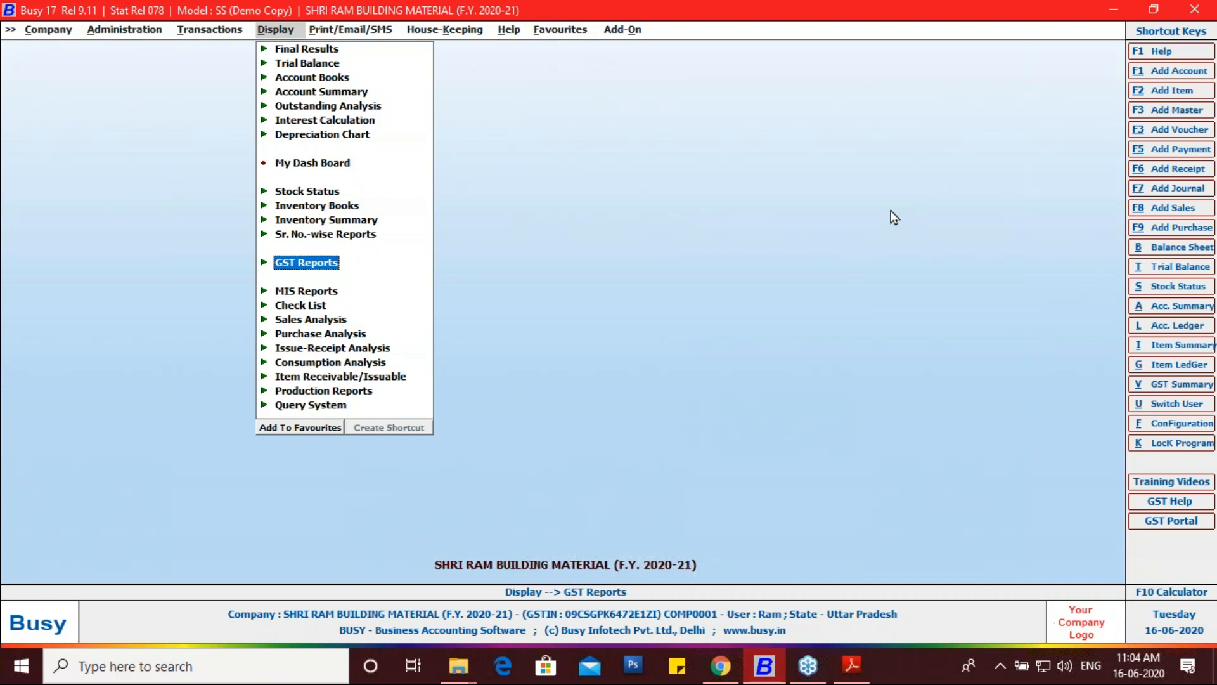
key("Up")
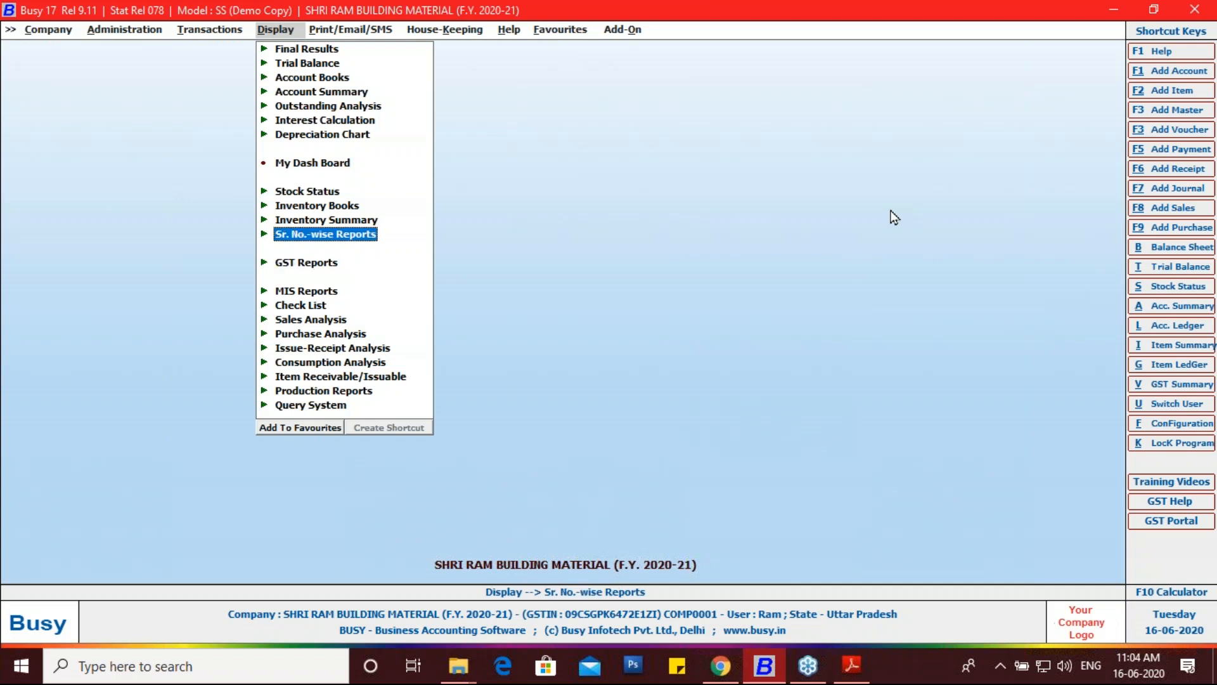
key("Return")
key("Down")
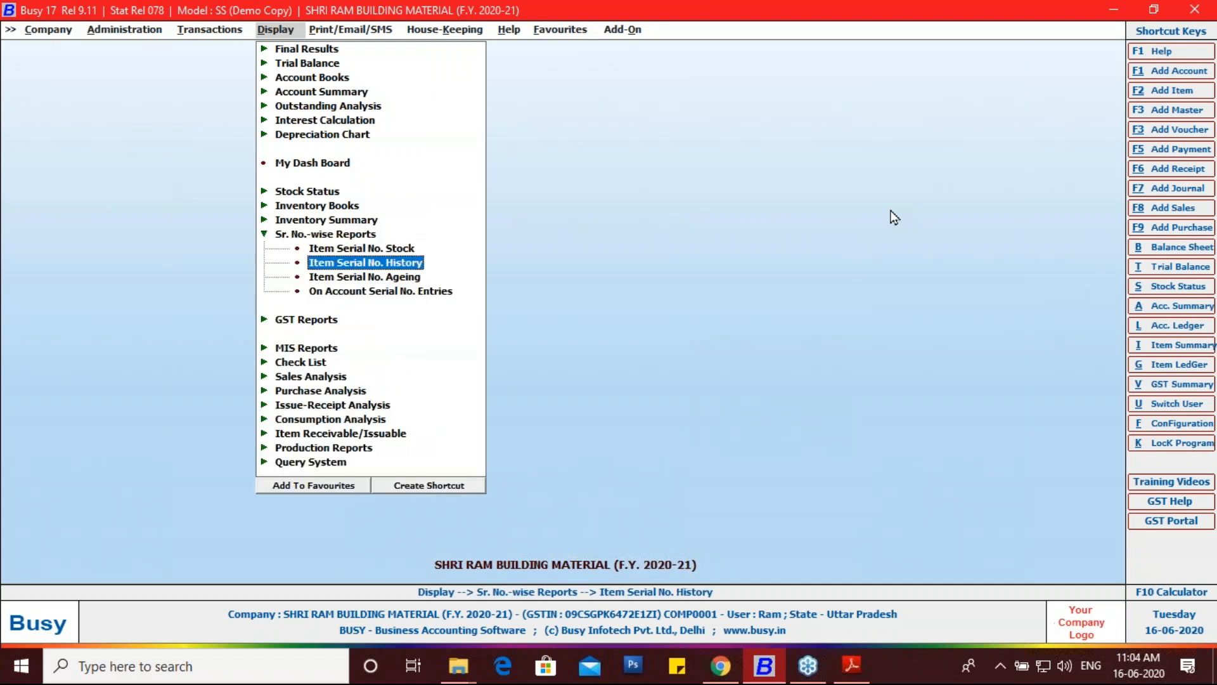
key("Down")
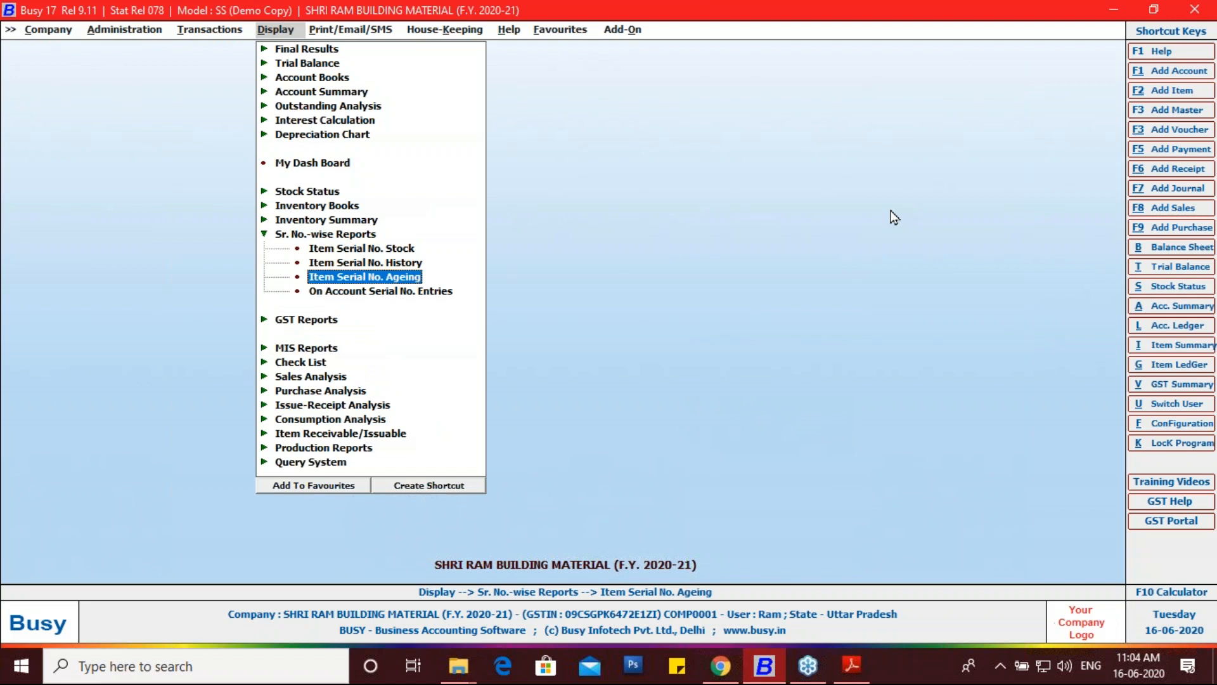
key("Up")
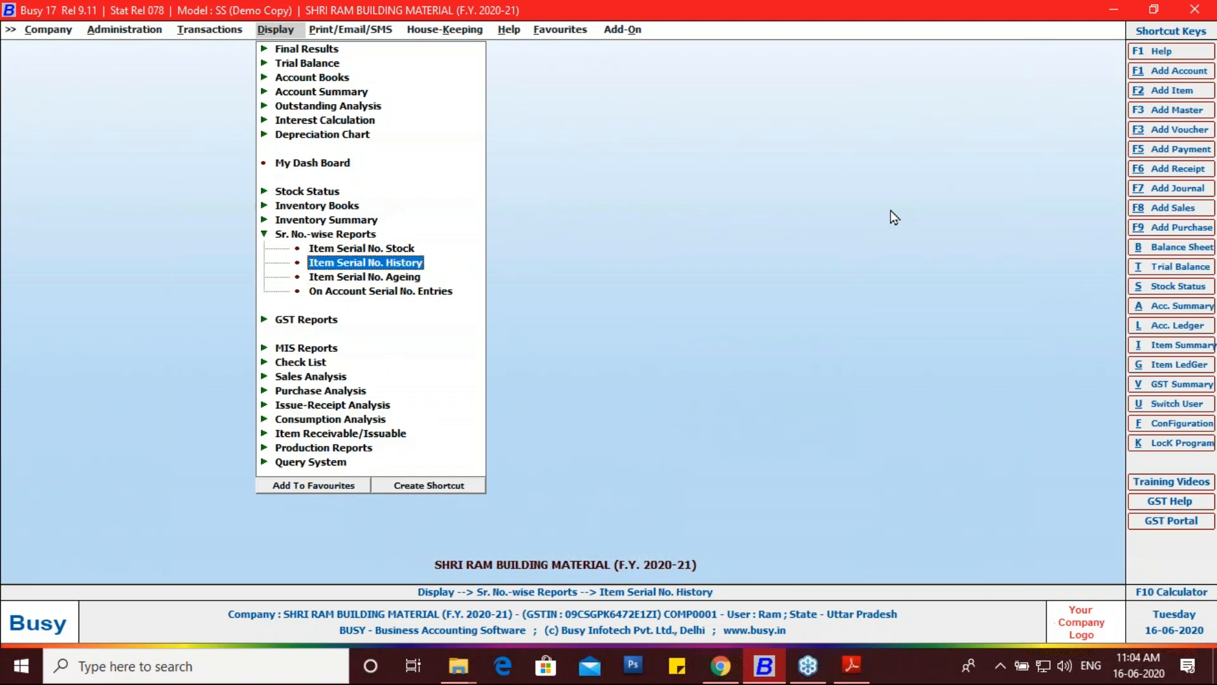
key("Return")
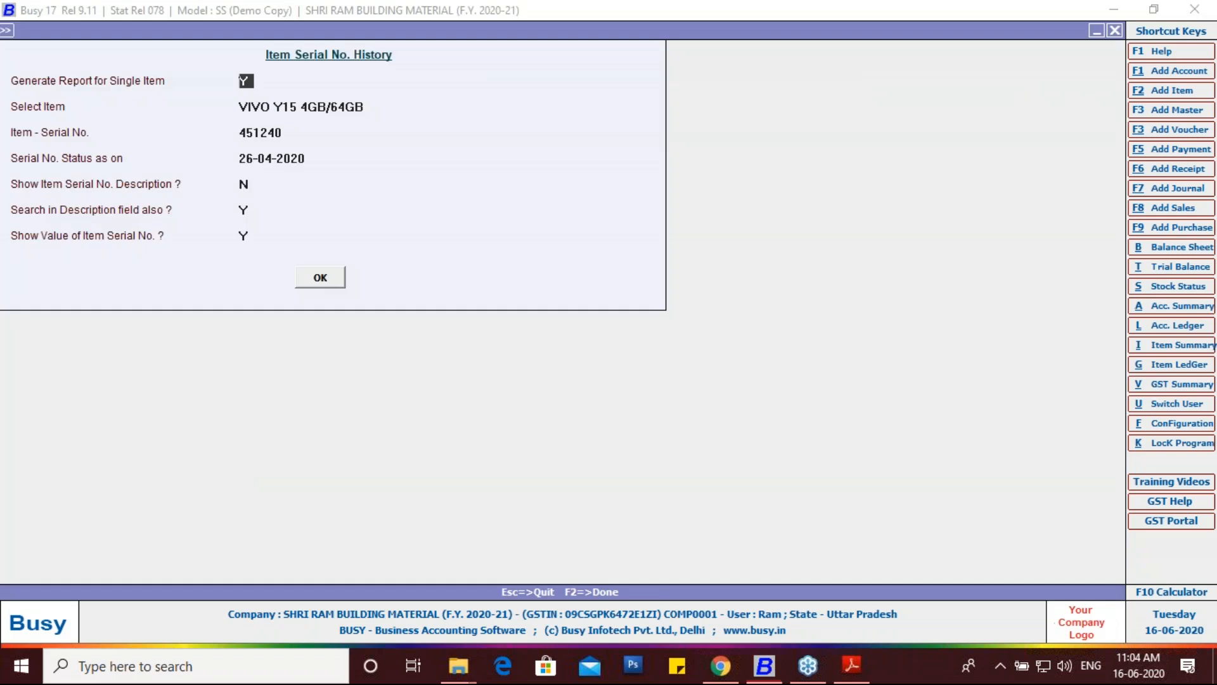
Step: Set the serial number to 451241 and generate the history report for VIVO Y15
key("Return")
key("Return")
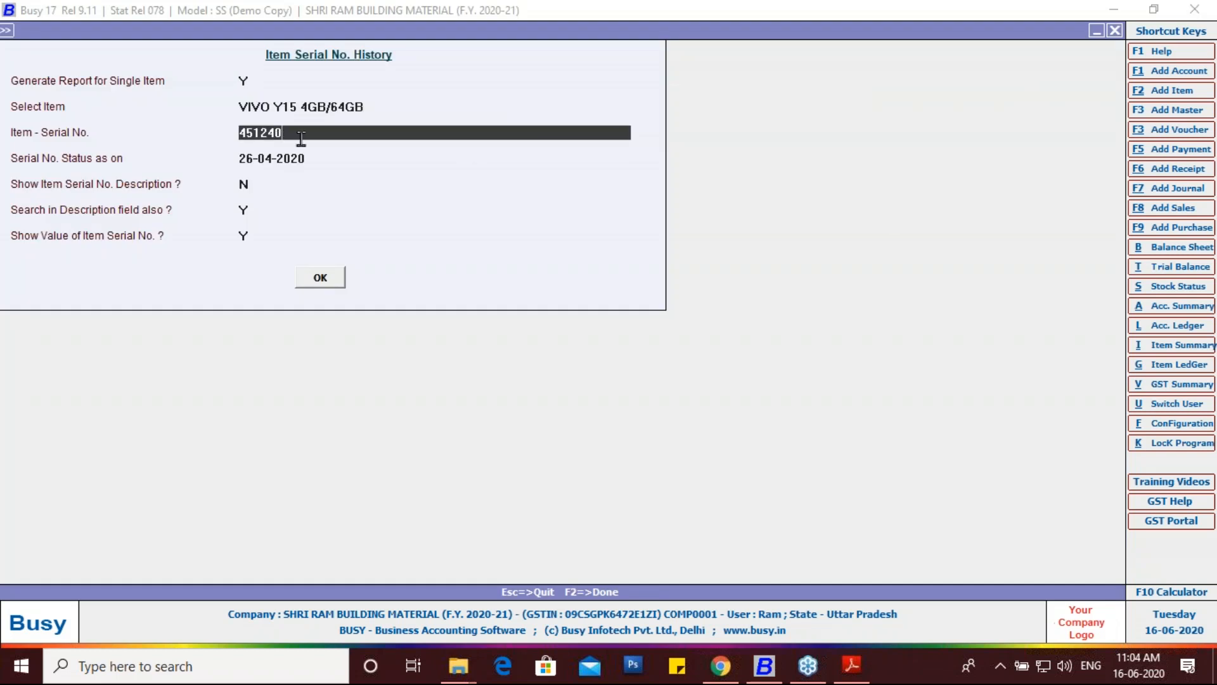
key("BackSpace")
type("1")
key("Return")
key("Return")
key("Return")
key("Return")
key("Return")
key("F2")
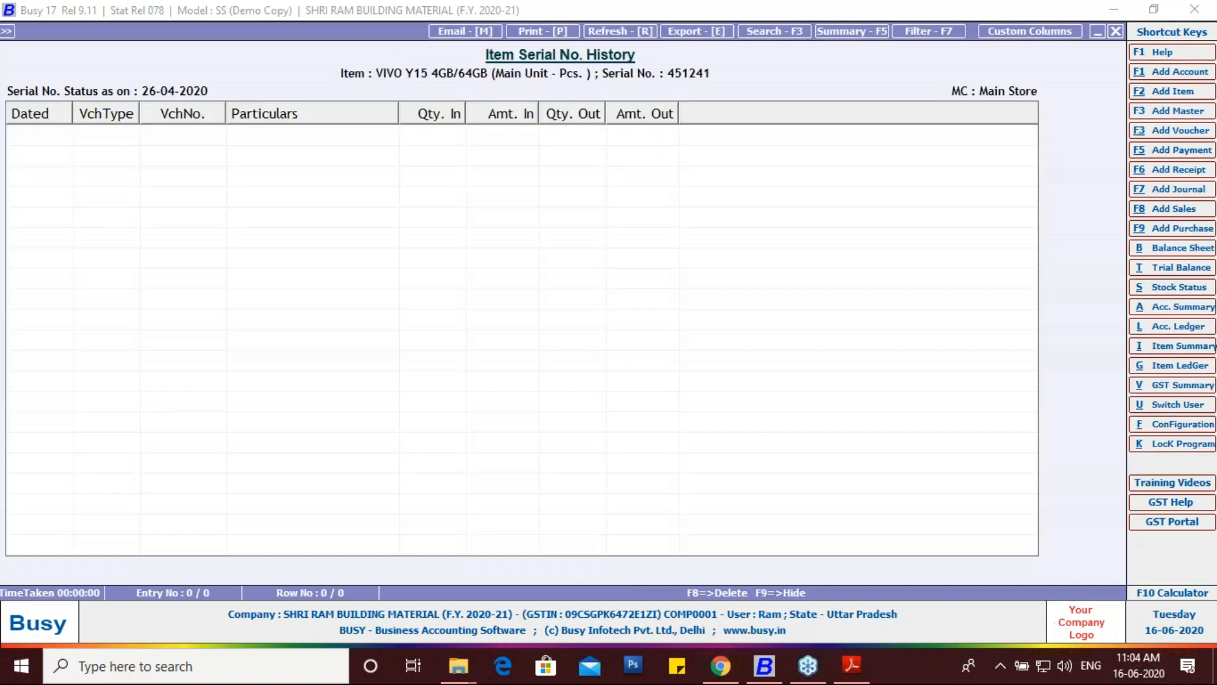
key("Escape")
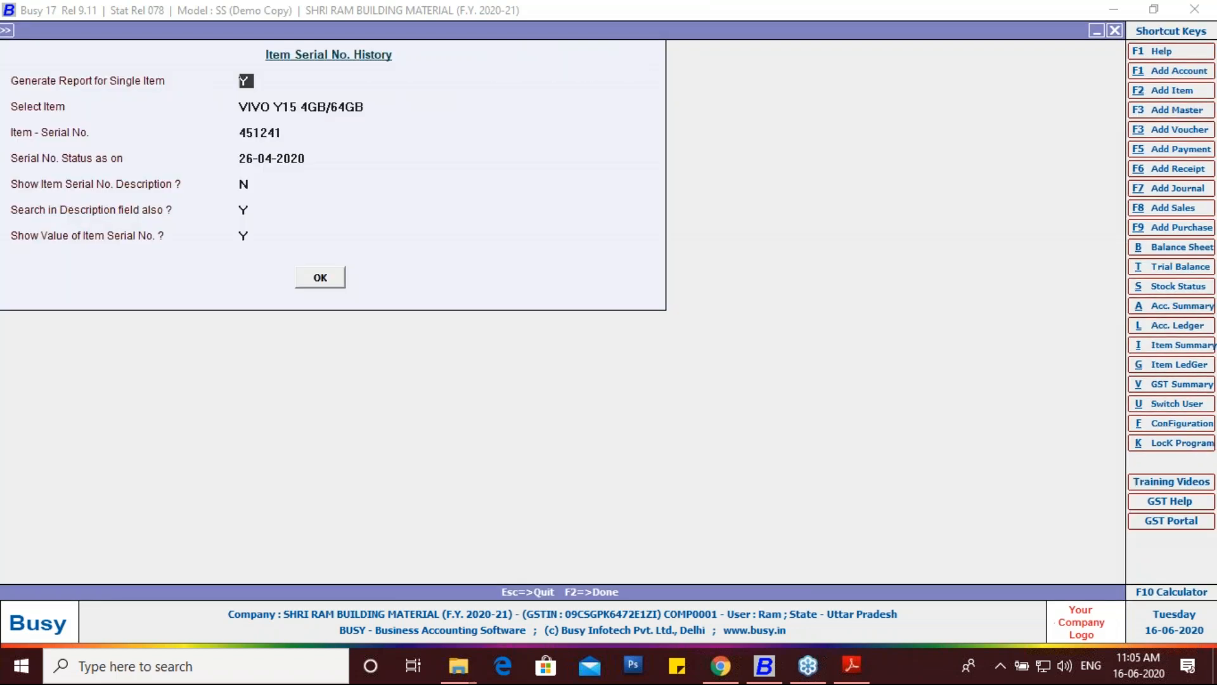
Step: Set Show Description to Y, rerun the empty report, then close the history form
key("Return")
key("Return")
key("Return")
key("Return")
type("Y")
key("Return")
key("Return")
key("Return")
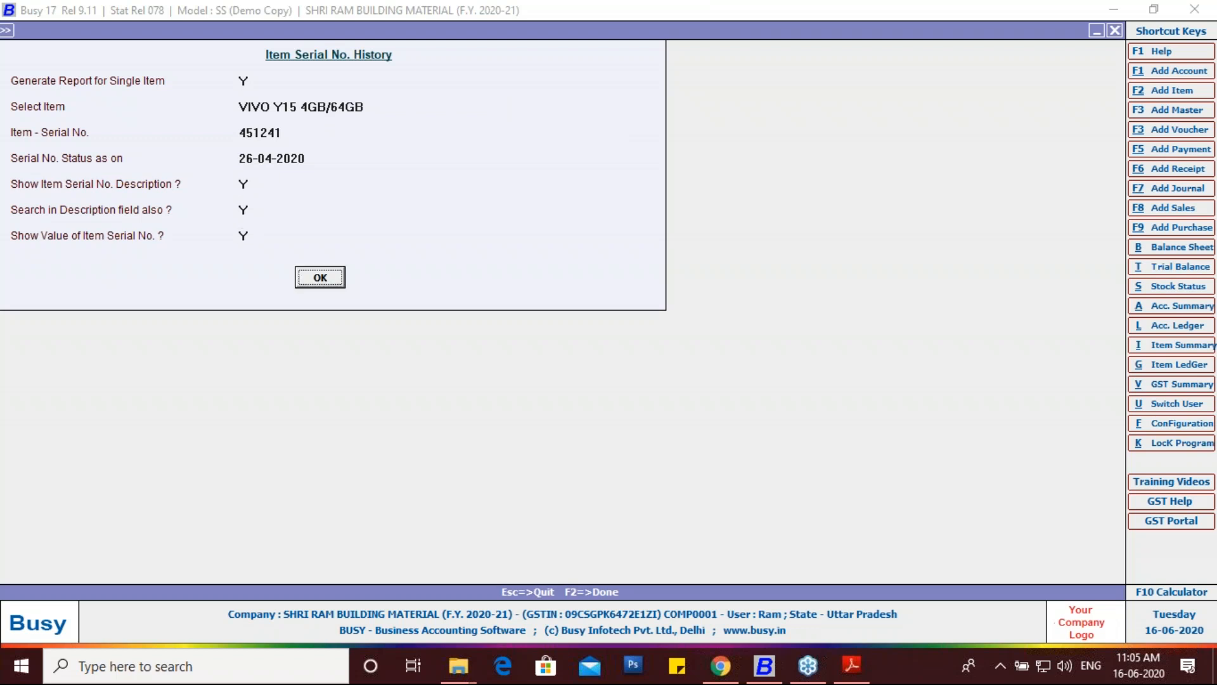
key("Return")
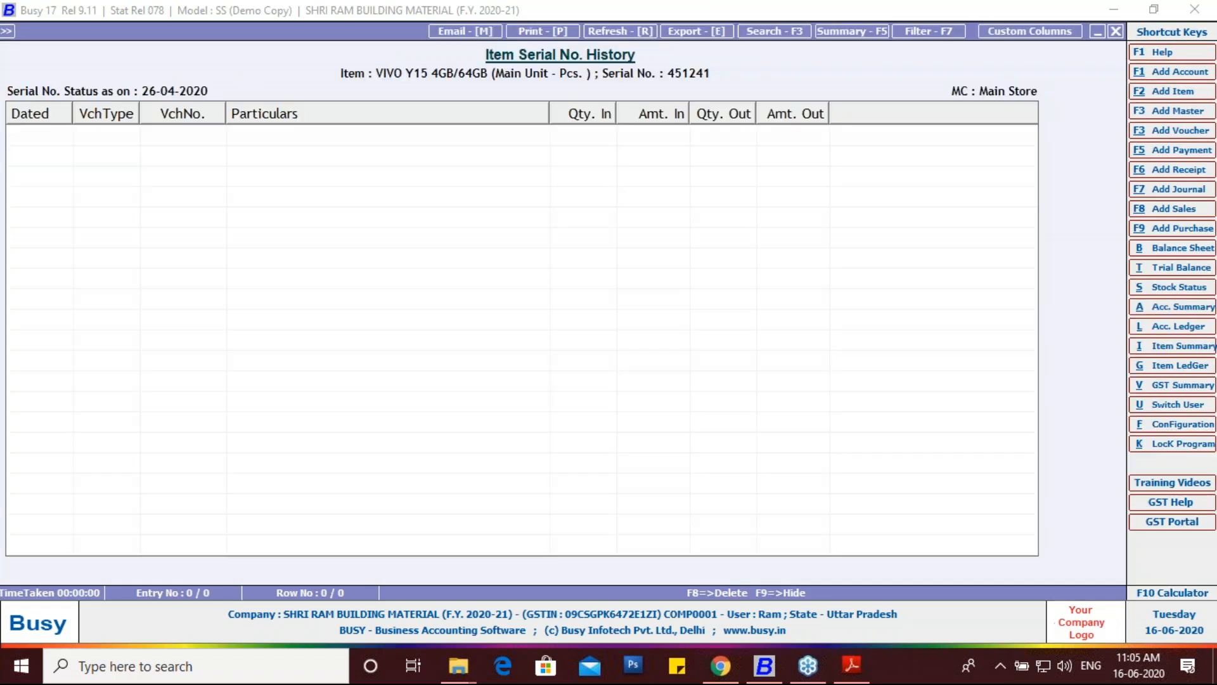
key("Escape")
key("Return")
key("Return")
key("Return")
key("Return")
key("Return")
key("Return")
key("Up")
key("Up")
key("Up")
key("Up")
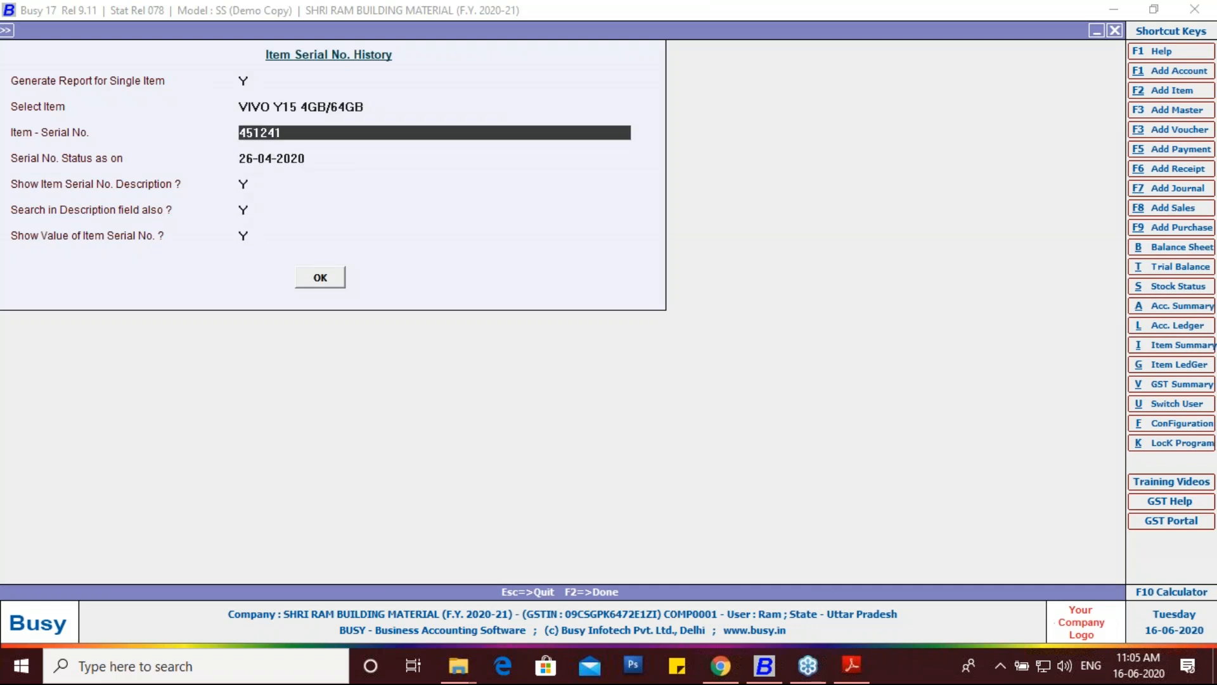
key("Escape")
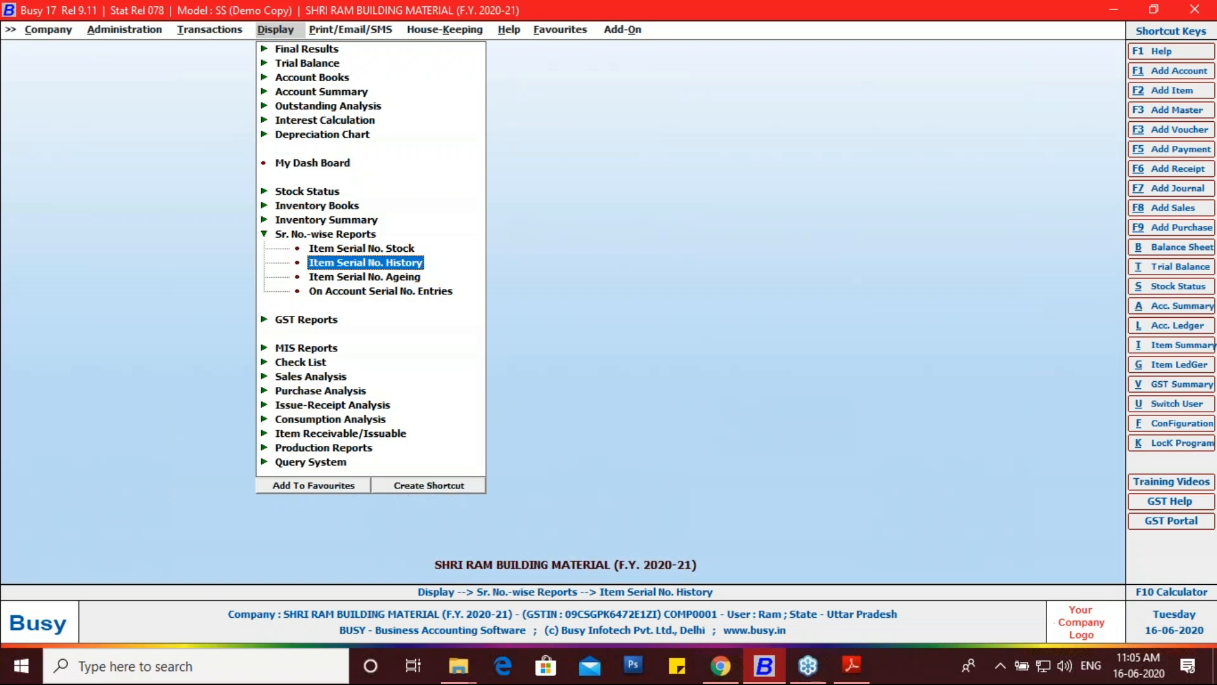
Step: Open the On Account Serial No. Entries report item-wise for all items
key("Down")
key("Down")
key("Return")
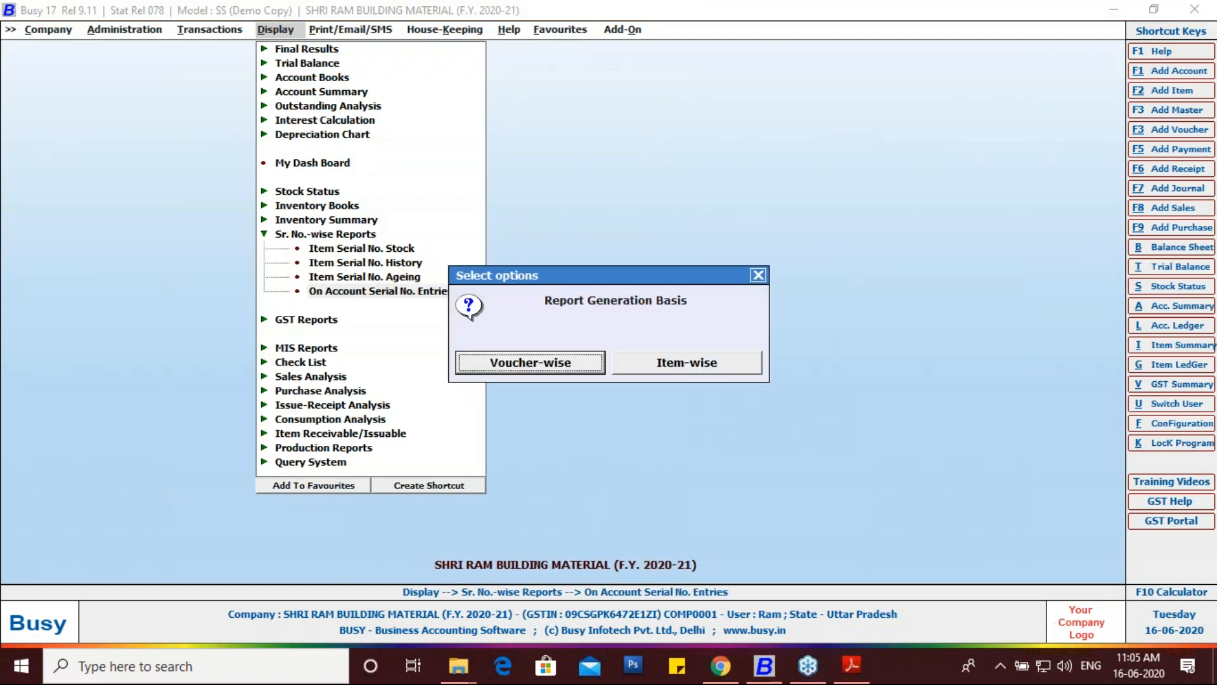
key("Right")
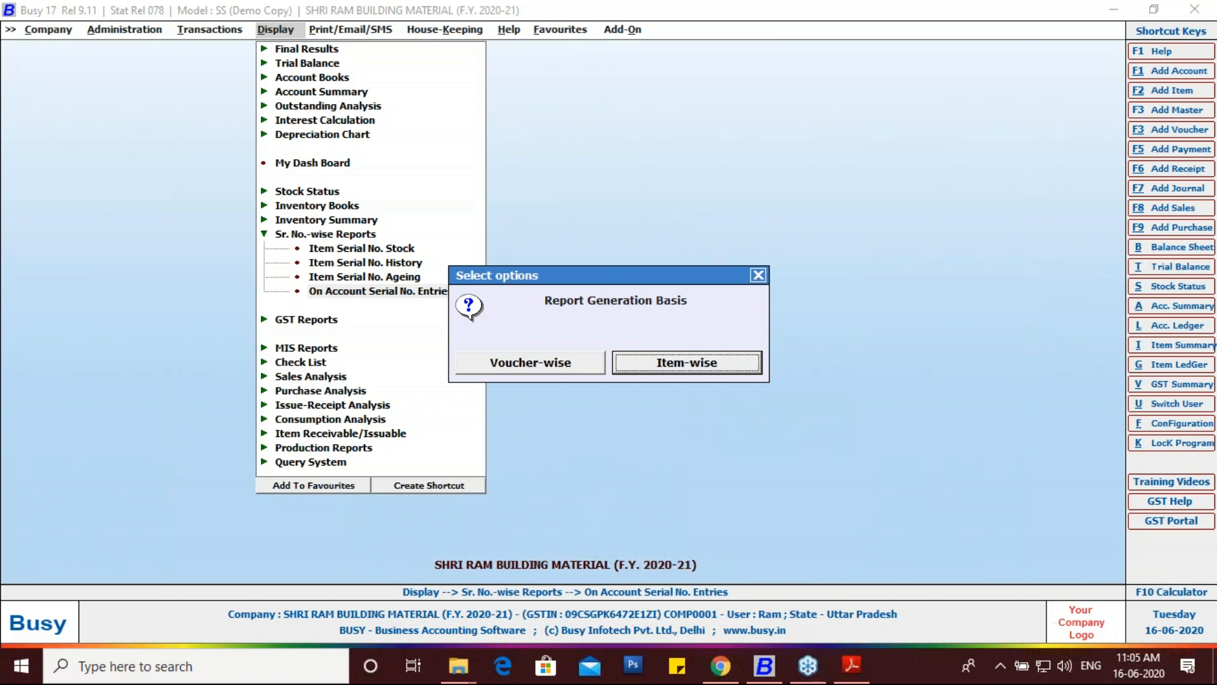
key("Return")
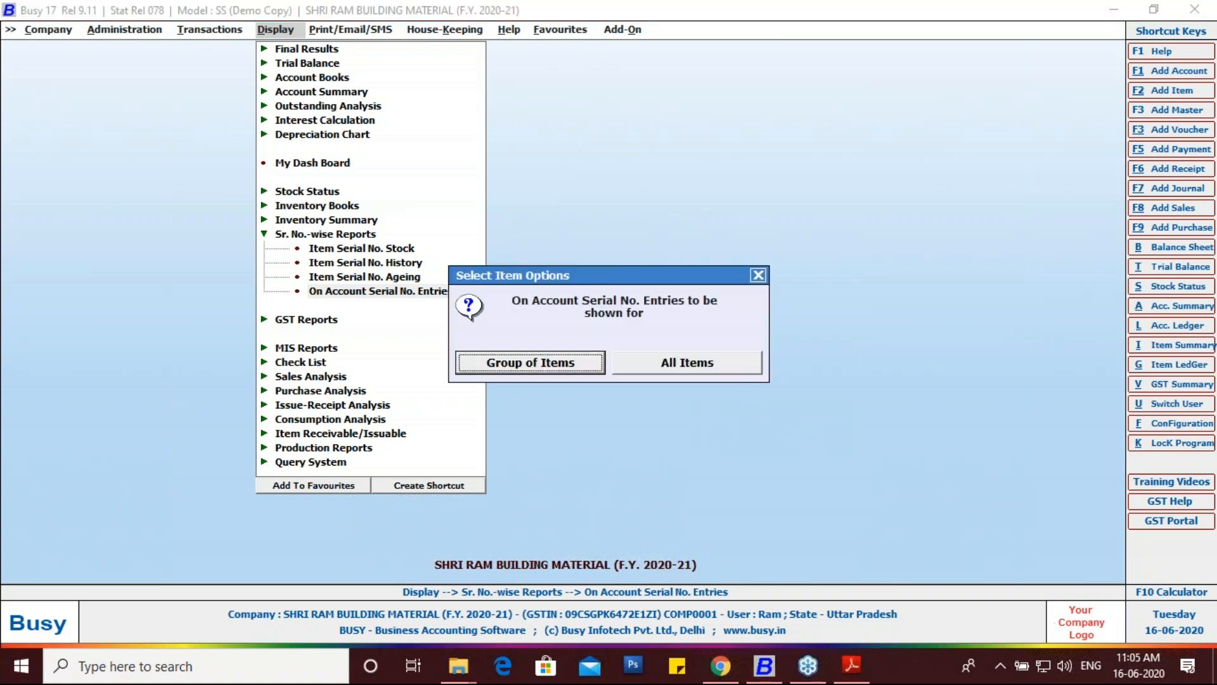
key("Right")
key("Return")
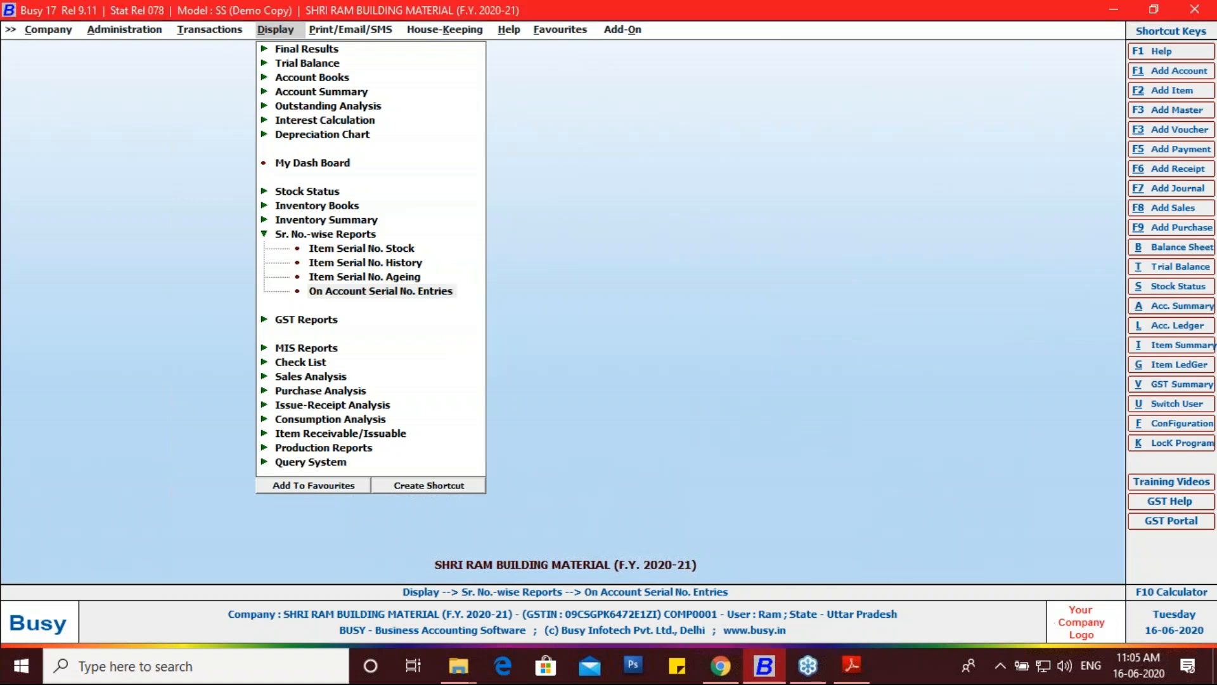
key("Return")
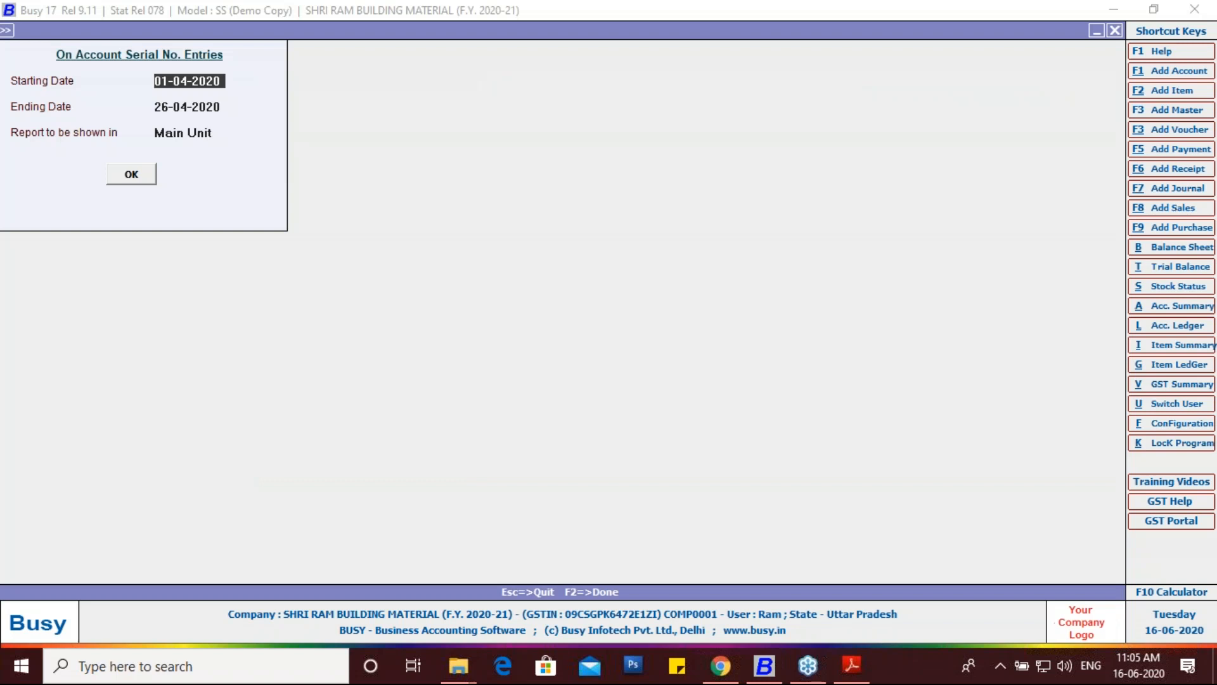
Step: Back out of the report's date form and move to the Print/Email/SMS reports menu
key("Escape")
key("Escape")
key("Escape")
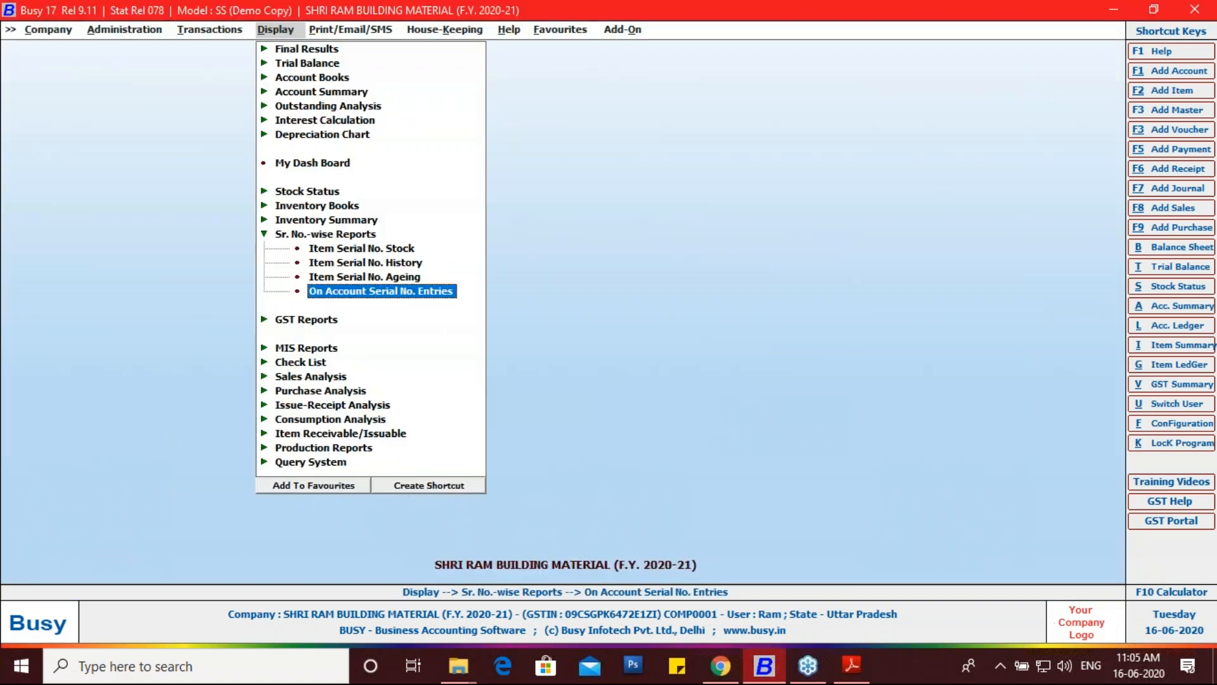
key("Up")
key("Right")
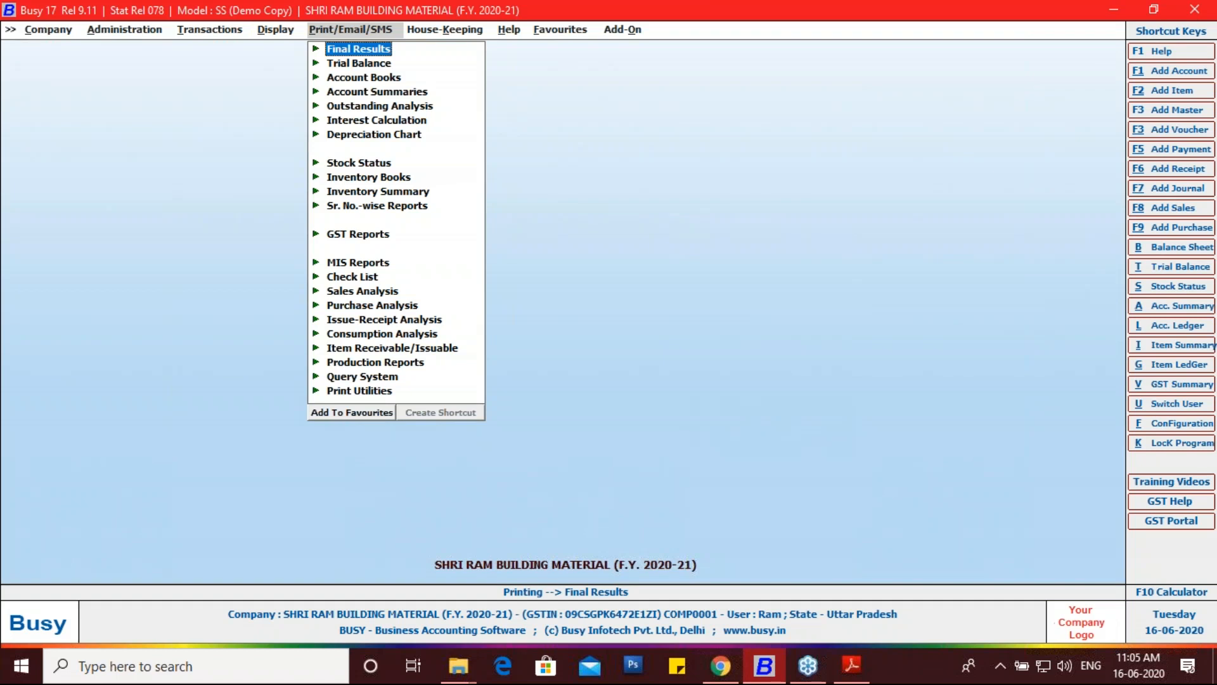
Step: Open Item Serial No. Stock under print Sr. No.-wise Reports, view its options, then back out
key("Down")
key("Down")
key("Down")
key("Down")
key("Down")
key("Down")
key("Down")
key("Down")
key("Down")
key("Down")
key("Down")
key("Down")
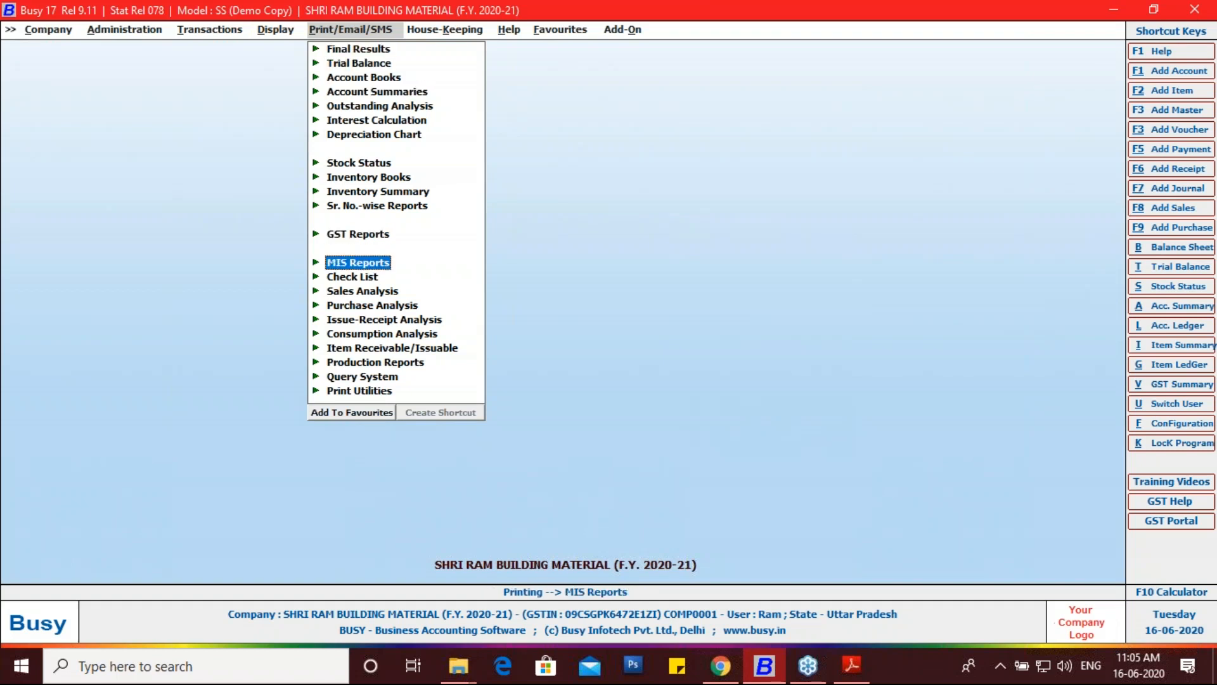
key("Up")
key("Up")
key("Return")
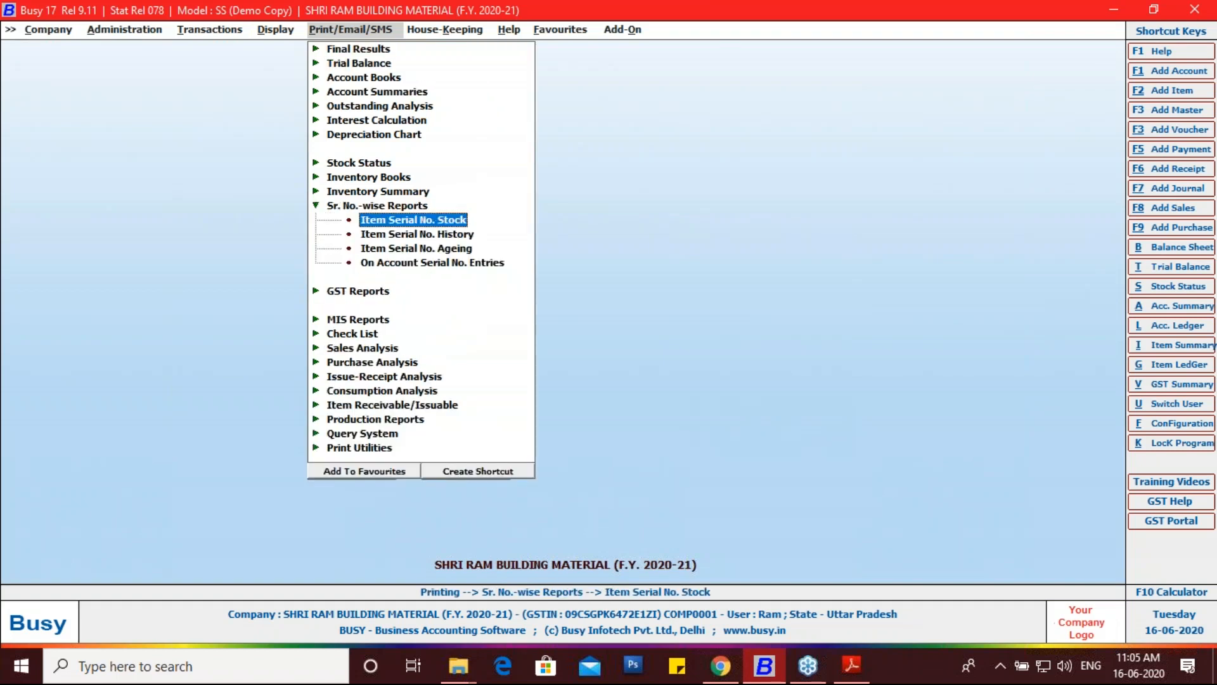
key("Return")
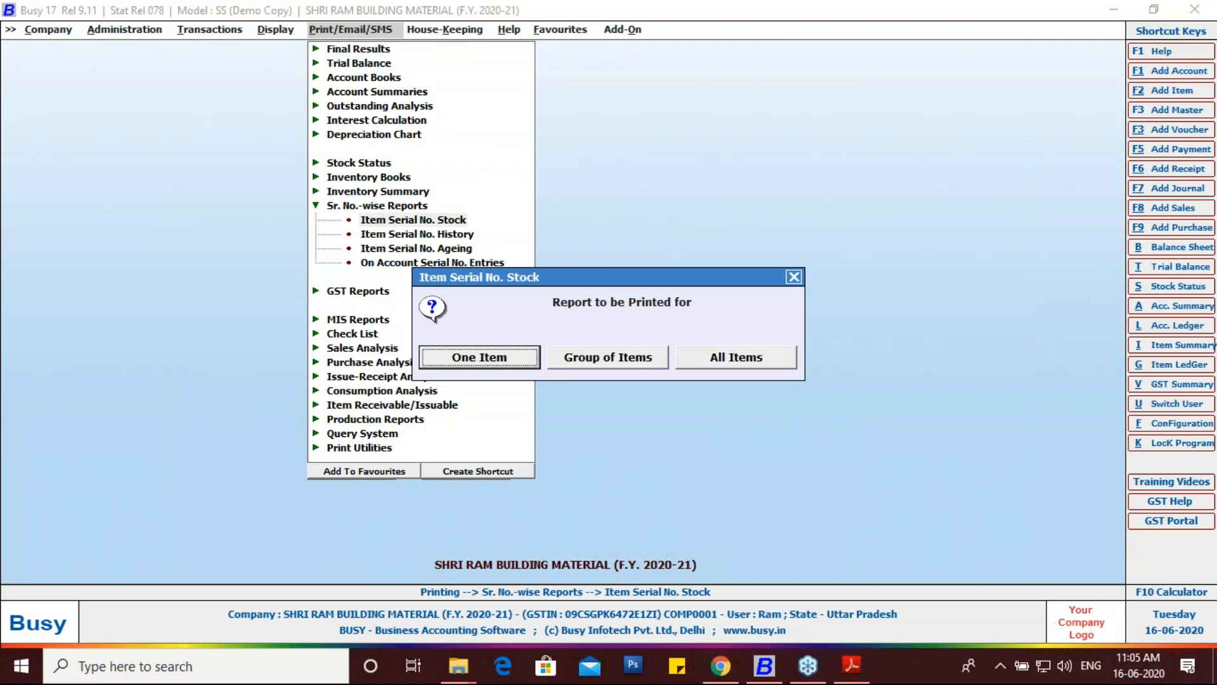
key("Escape")
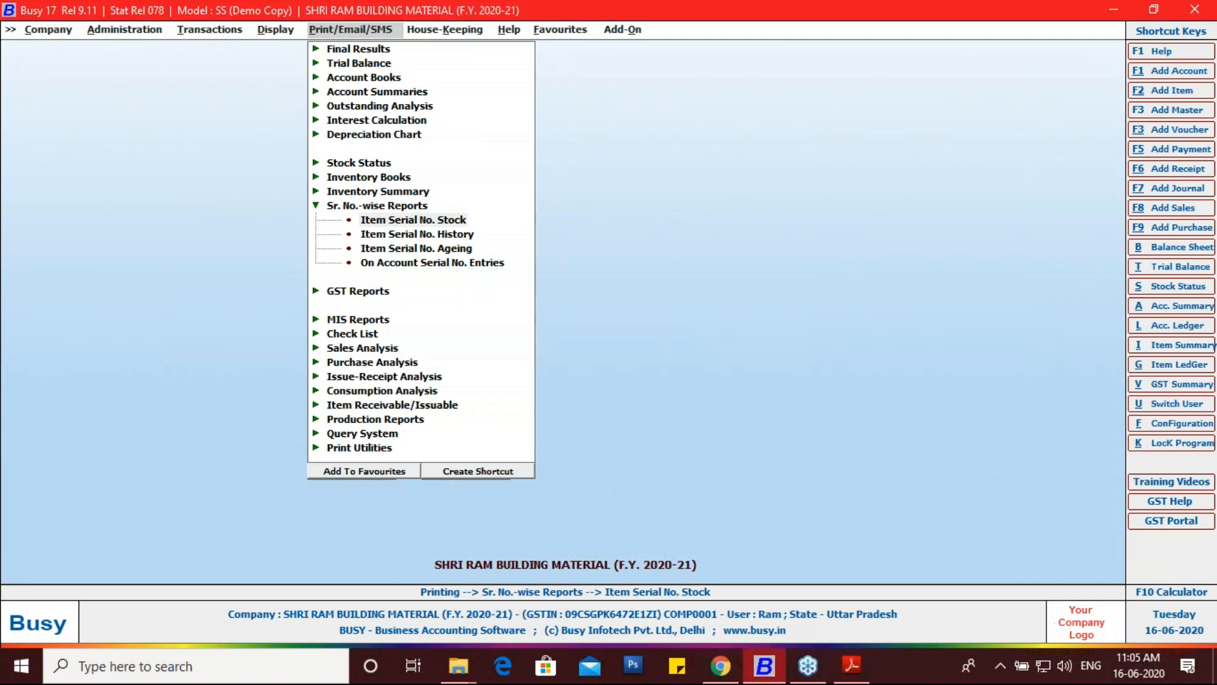
key("Return")
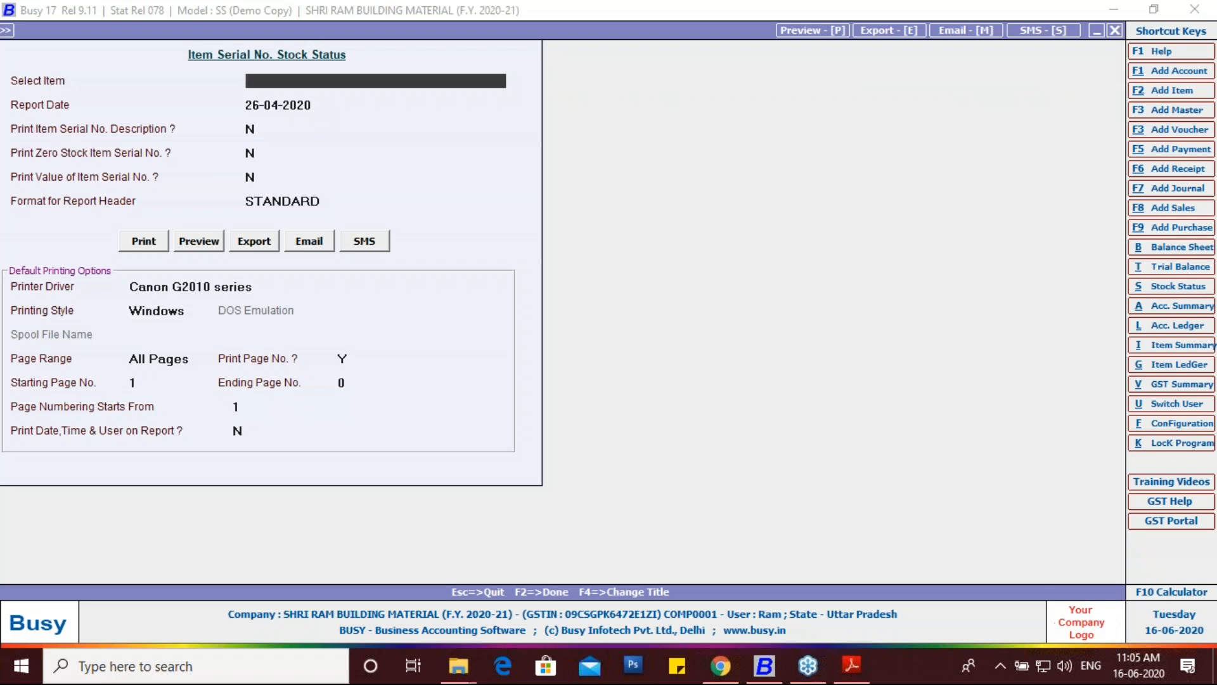
key("Escape")
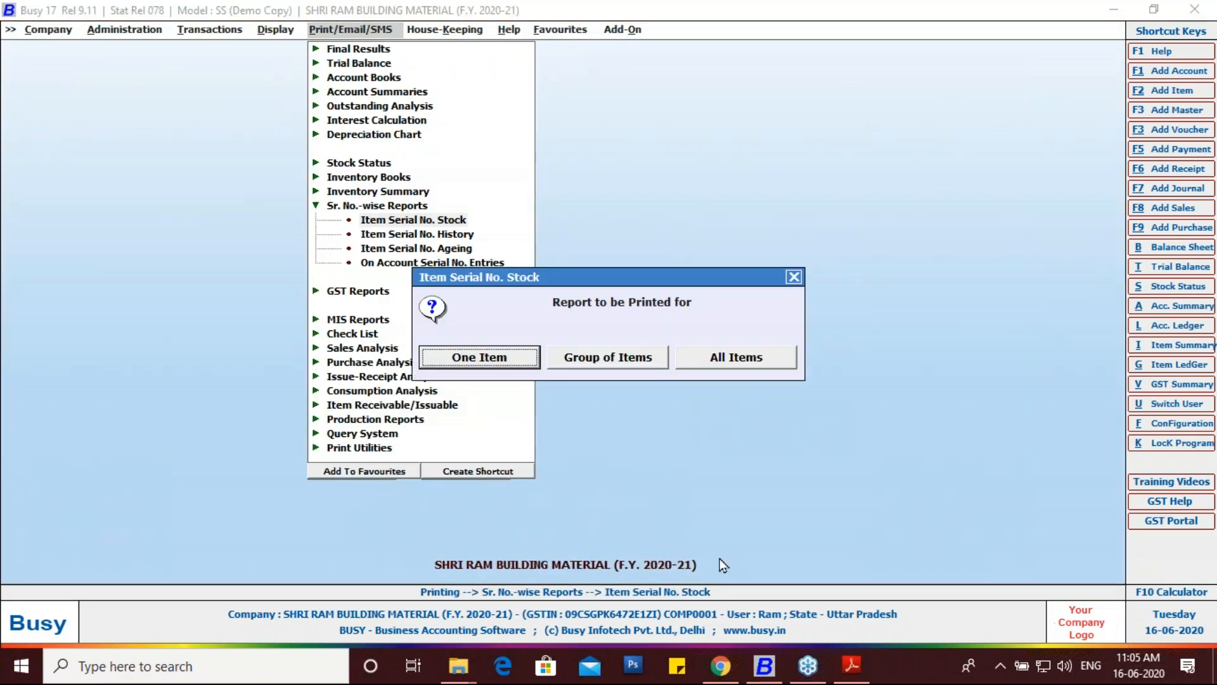
key("Escape")
key("Escape")
key("Escape")
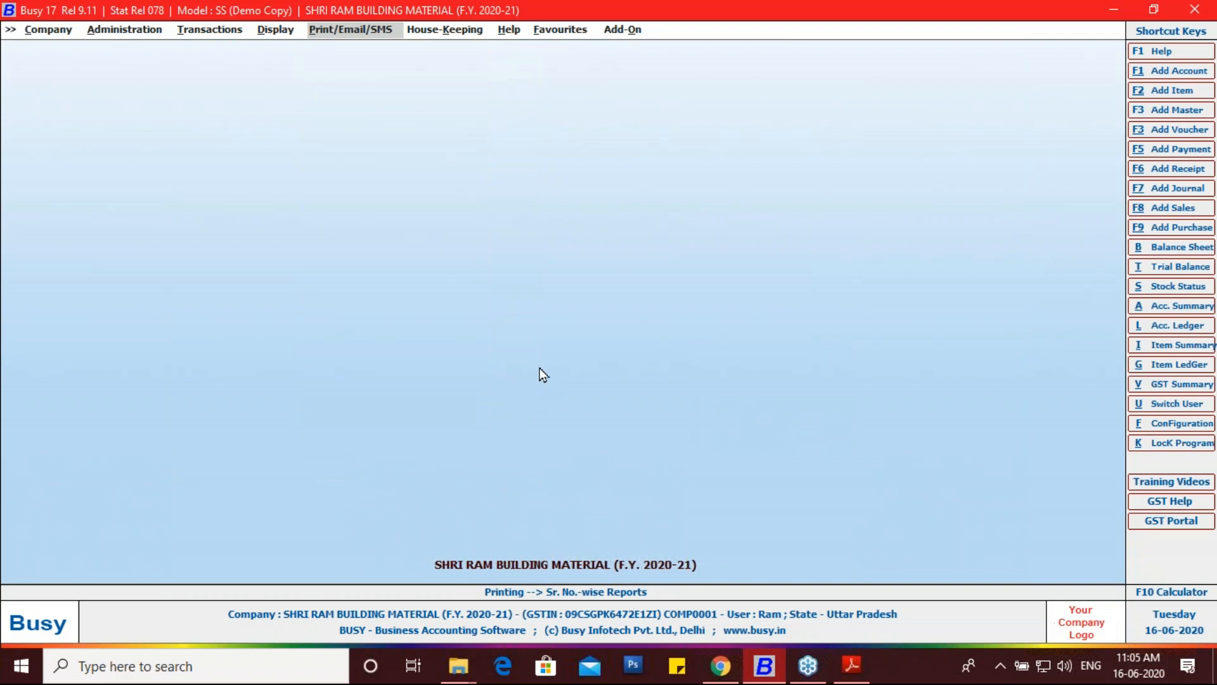
Step: Review the Busy On Job Training By GIT Education event page, then return to the PURCHASE 11 invoice PDF
left_click(720, 666)
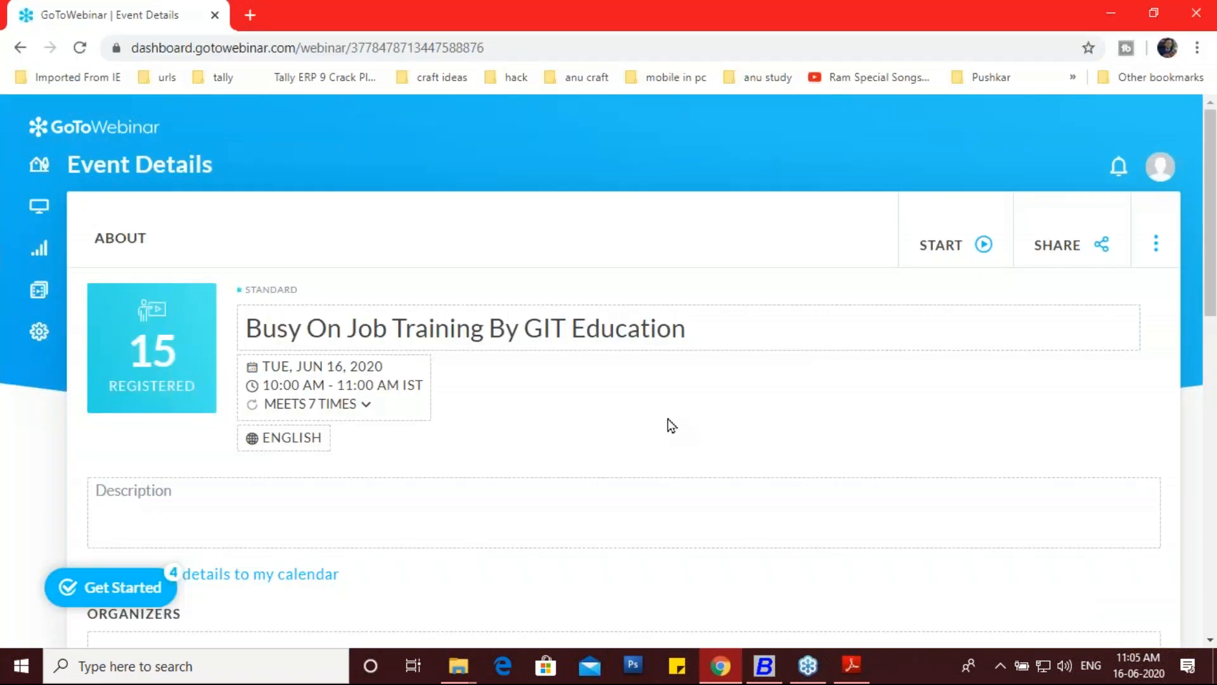
left_click(638, 336)
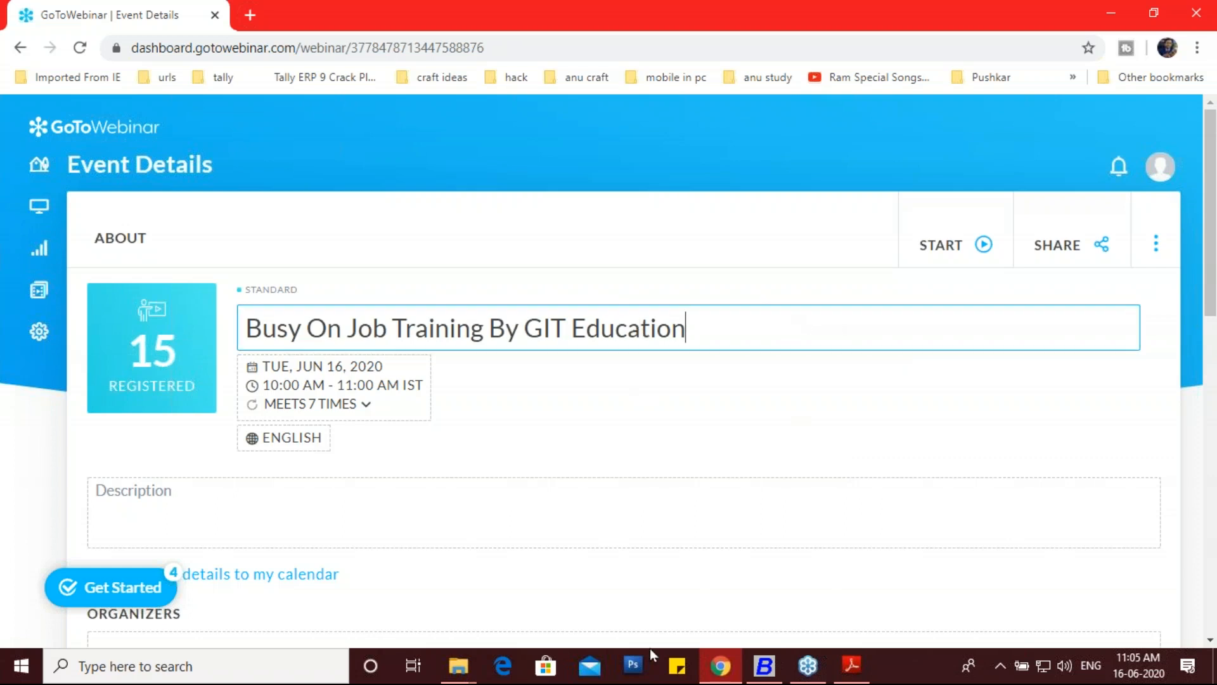
left_click(1195, 294)
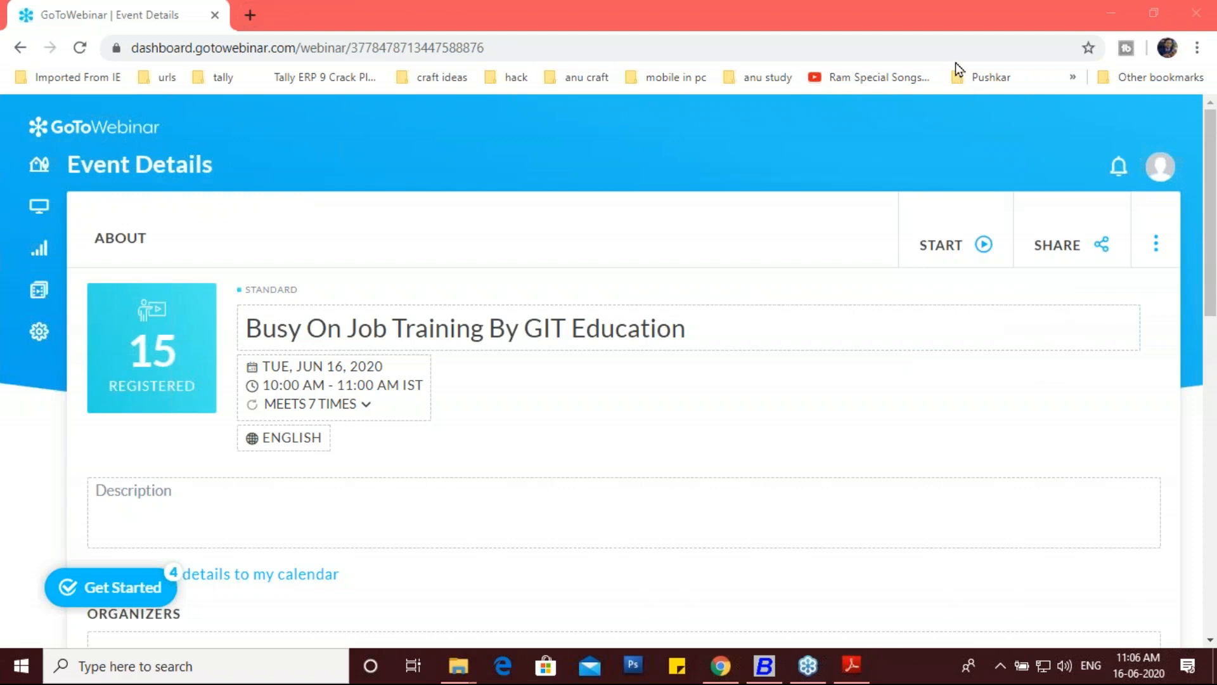
left_click(641, 328)
left_click(702, 335)
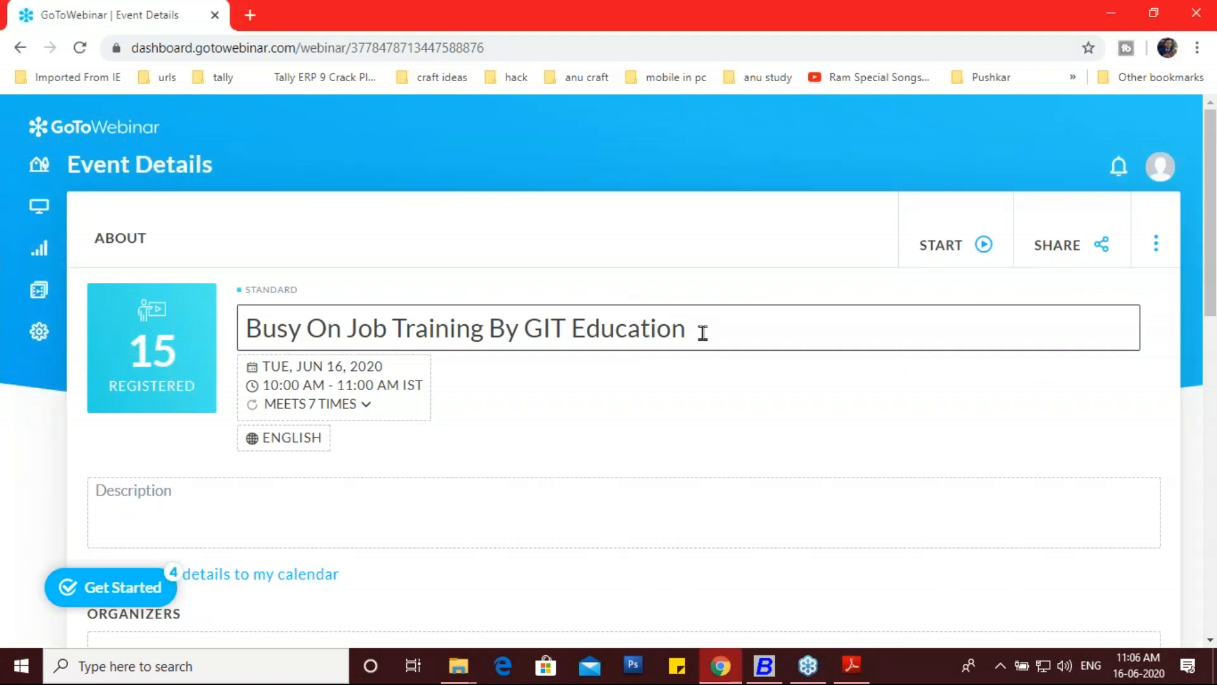
left_click(852, 666)
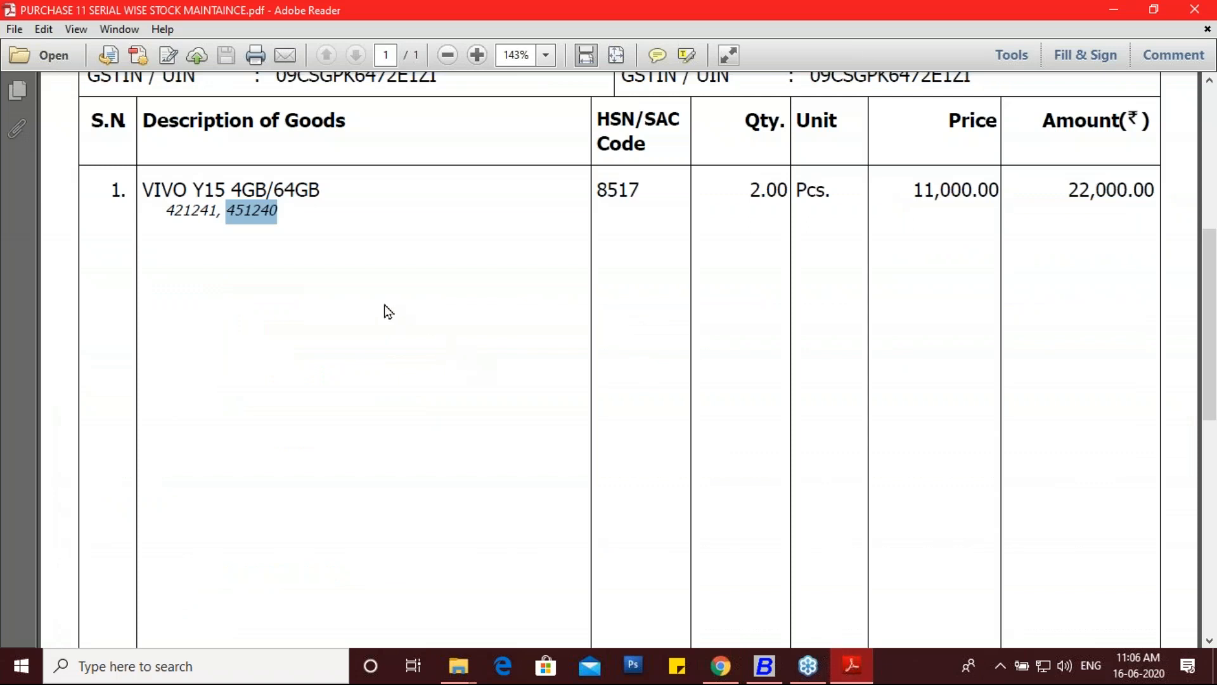
scroll(386, 310, "up", 3)
scroll(619, 358, "up", 3)
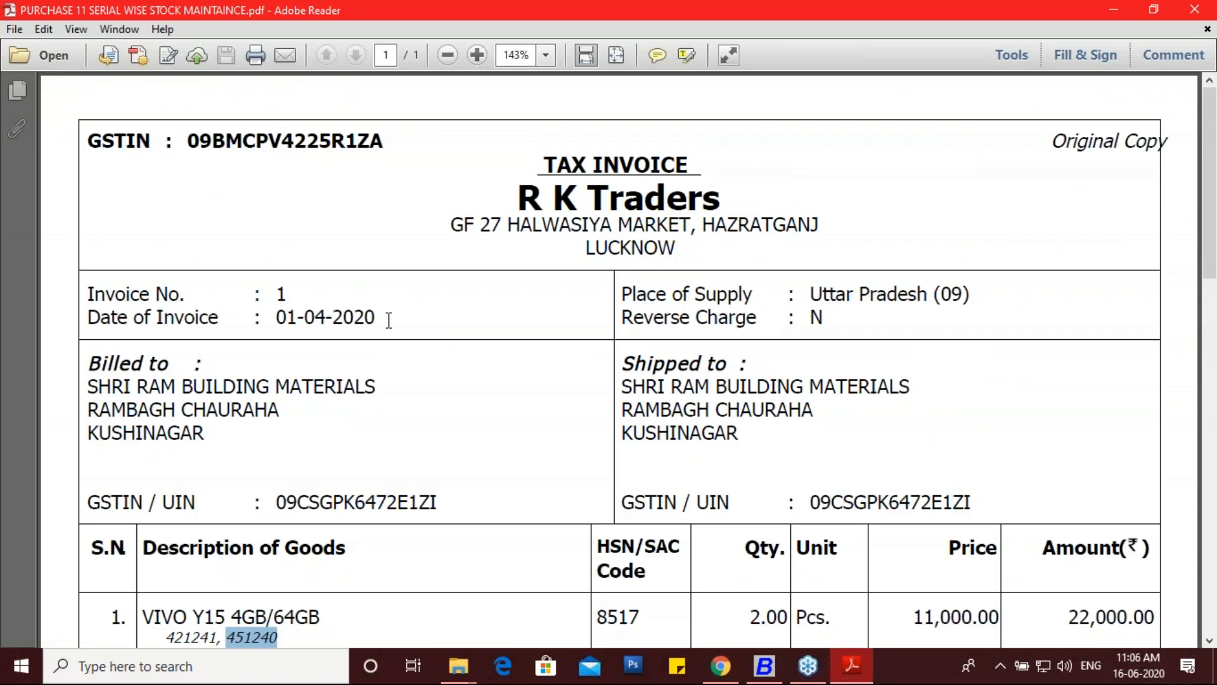
scroll(388, 349, "down", 3)
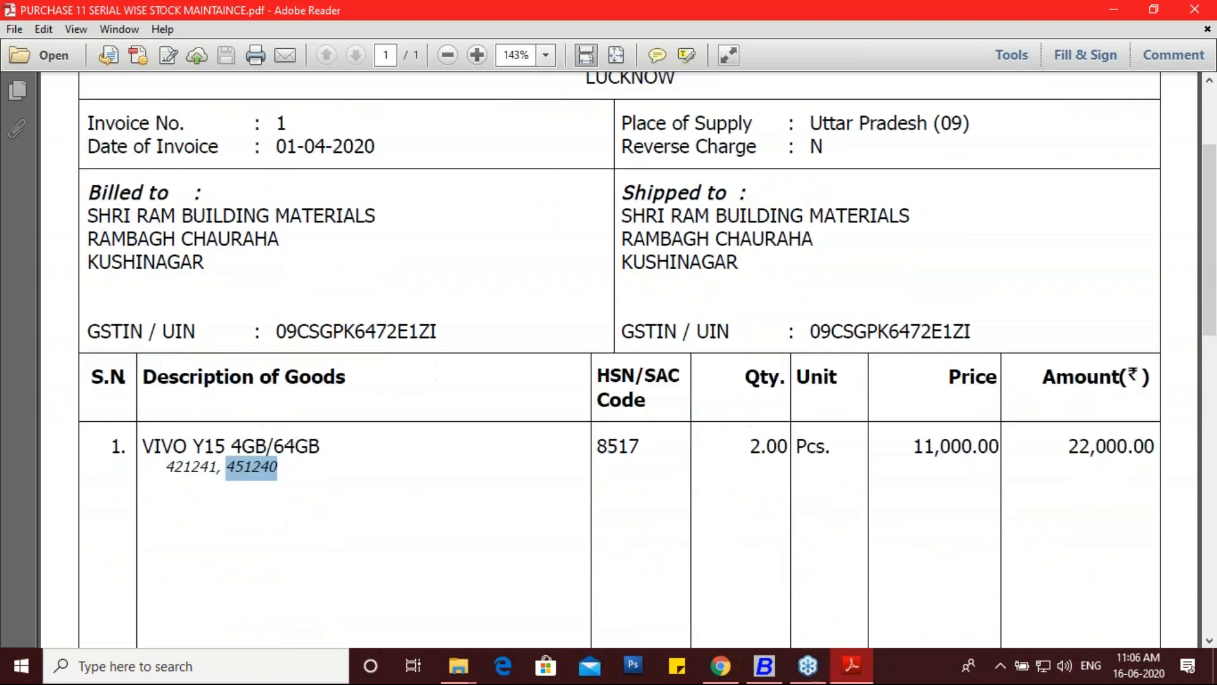
scroll(619, 359, "up", 2)
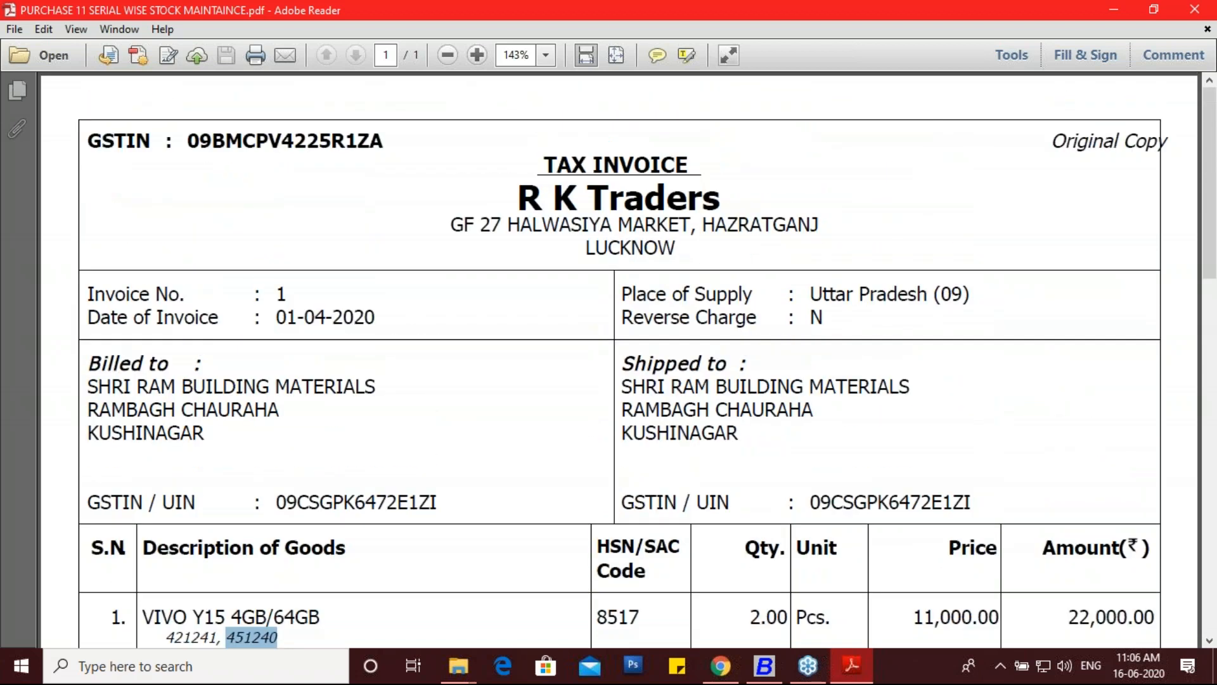
scroll(619, 359, "down", 15)
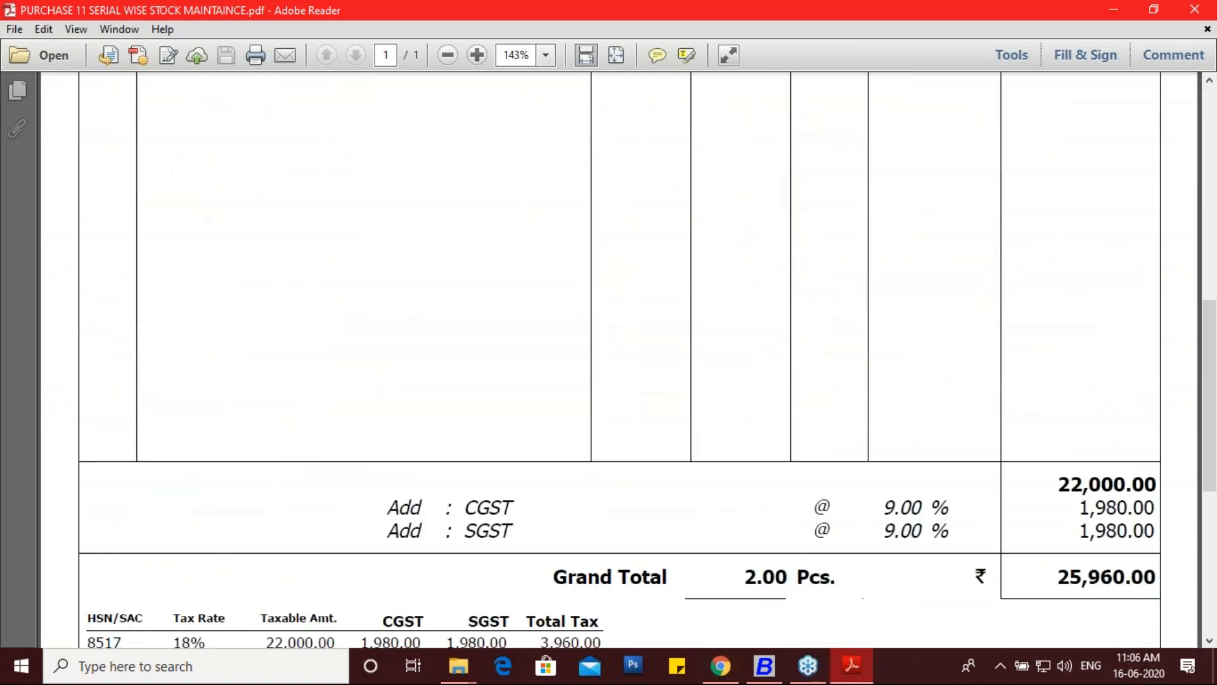
scroll(618, 359, "down", 8)
scroll(619, 358, "up", 14)
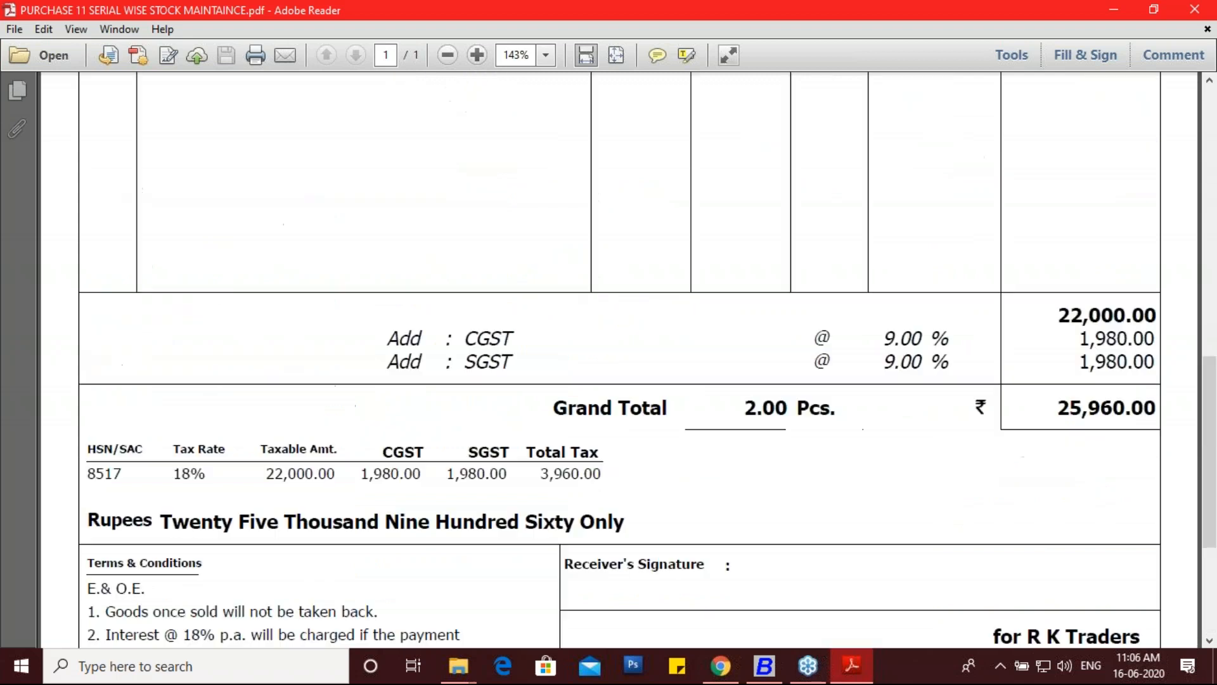
scroll(619, 359, "up", 10)
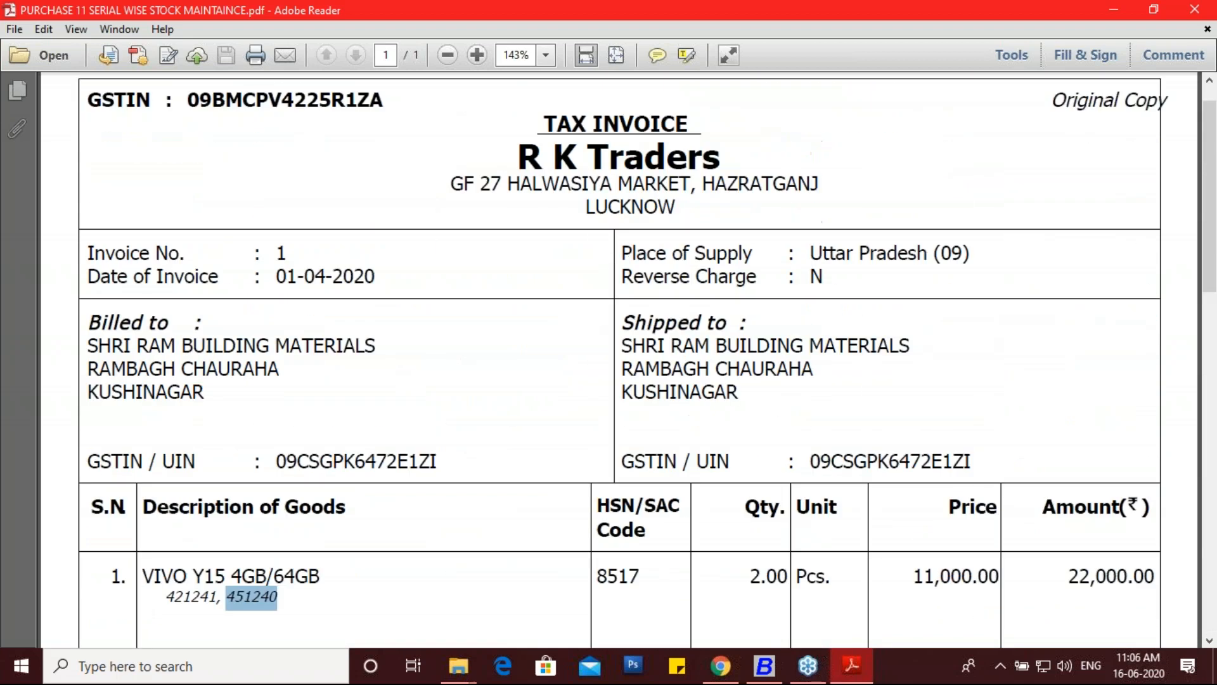
left_click(1205, 61)
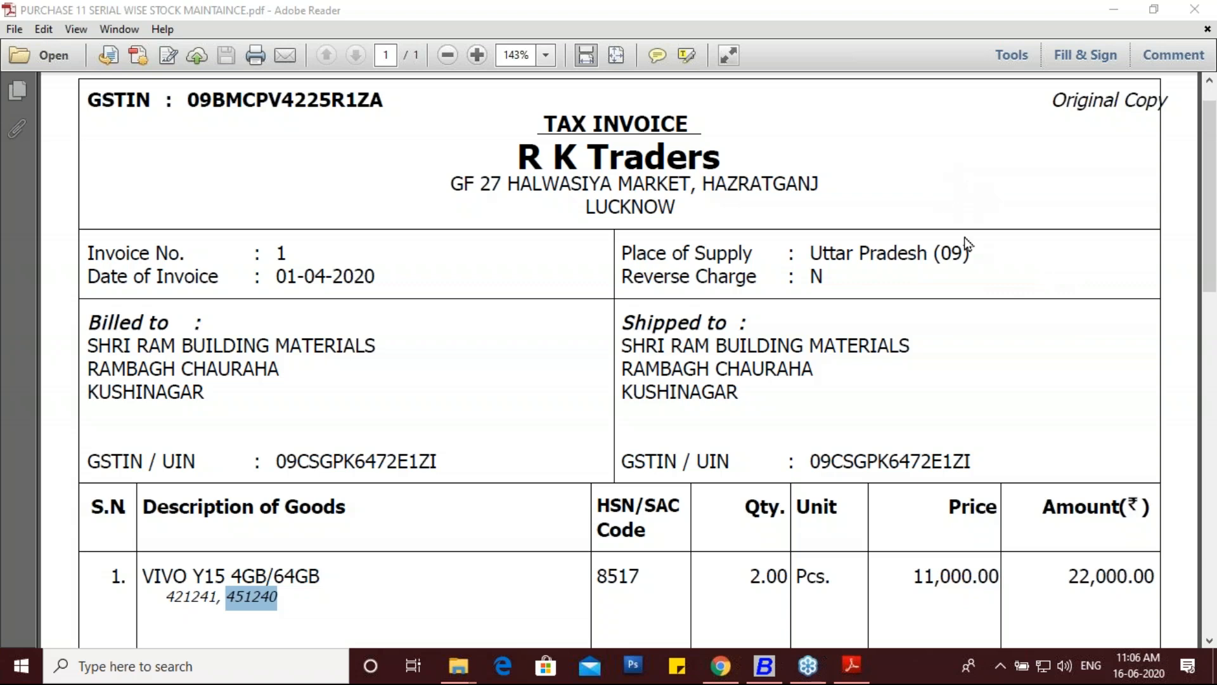
left_click(746, 396)
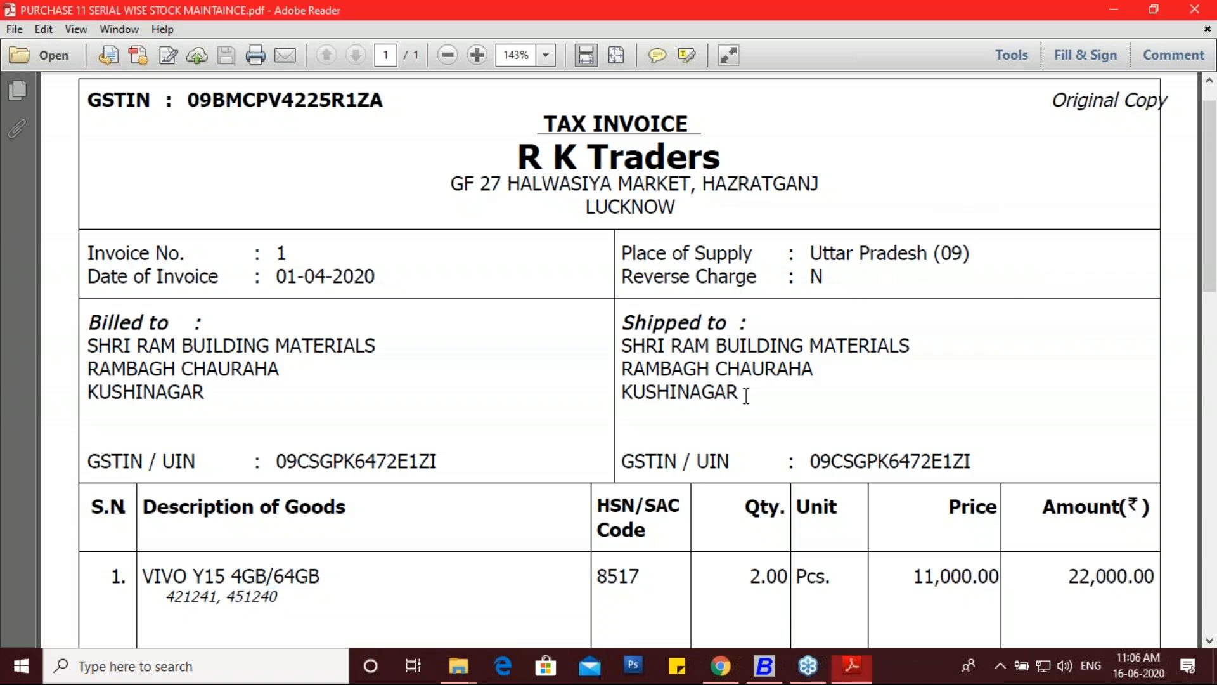